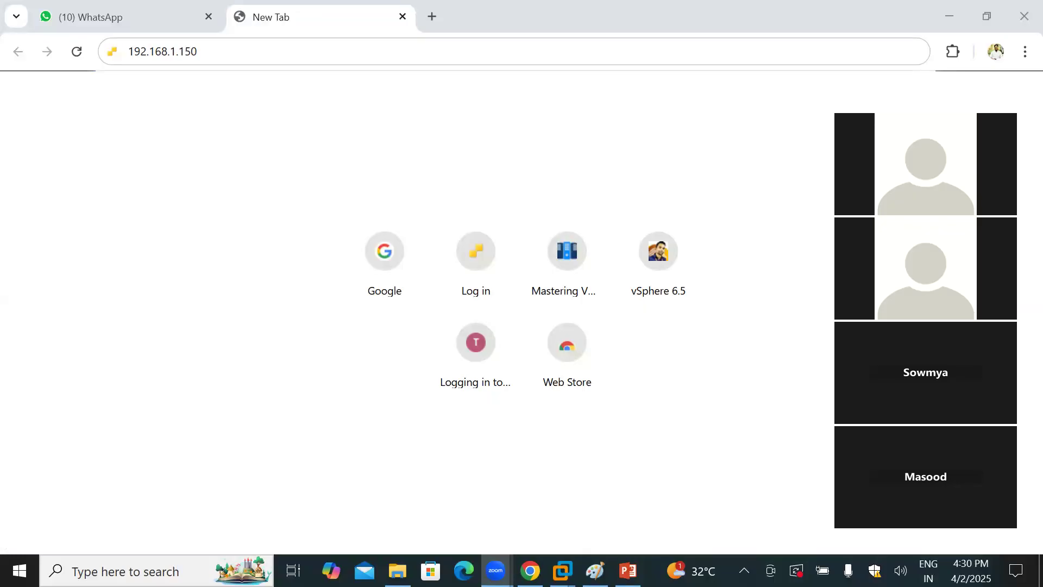
Log in to the ESXi 1 console's System Customization with the root password, then return to Chrome
{"action": "left_click", "coordinate": [305, 50]}
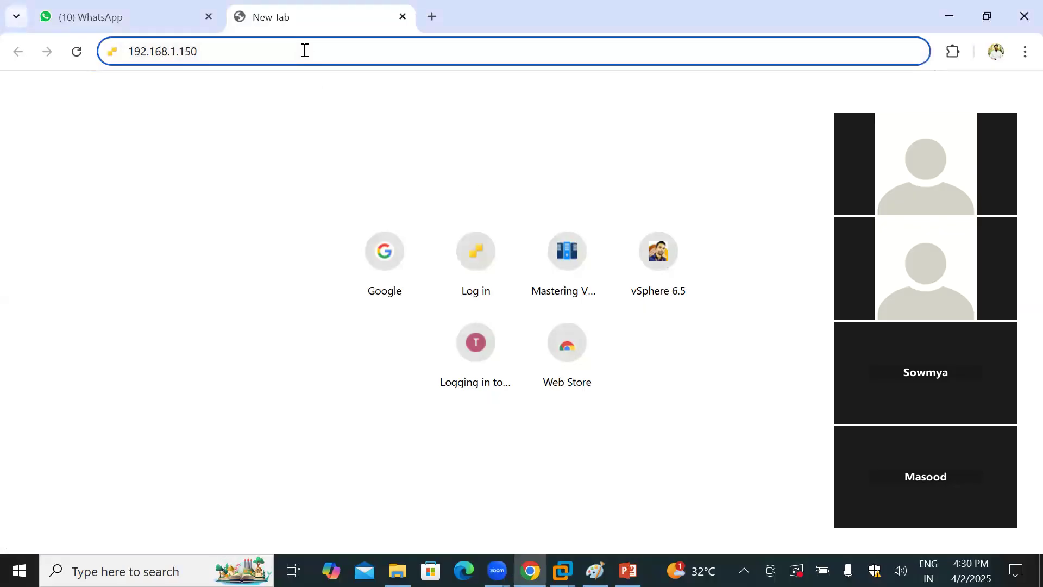
{"action": "mouse_move", "coordinate": [571, 549]}
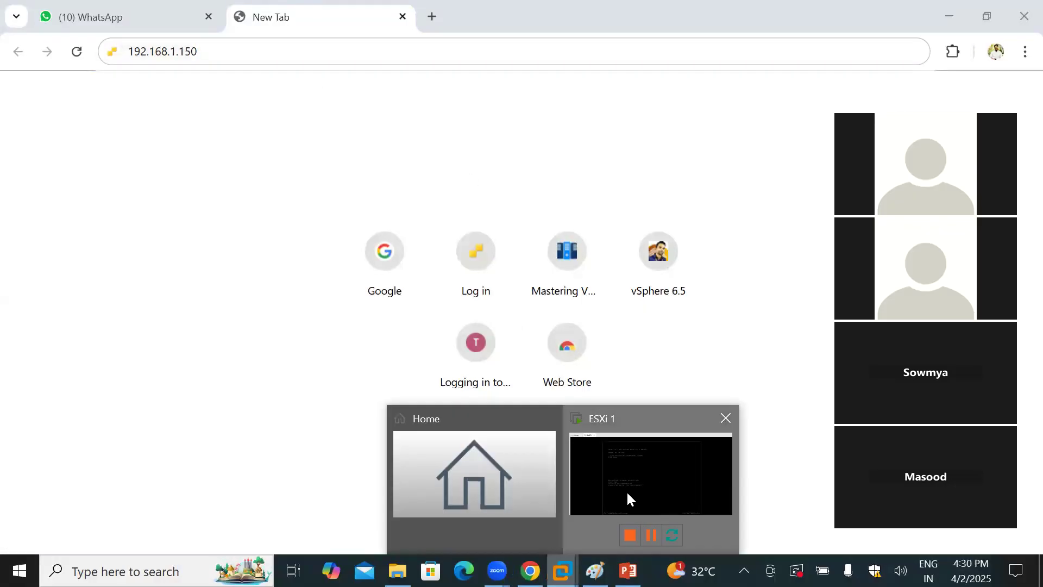
{"action": "left_click", "coordinate": [626, 492]}
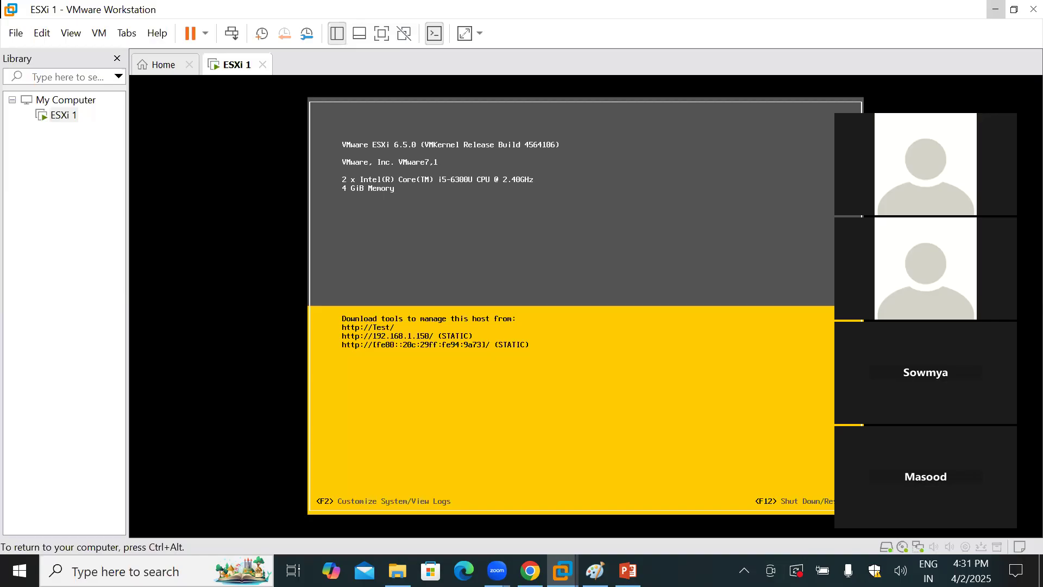
{"action": "key", "text": "F2"}
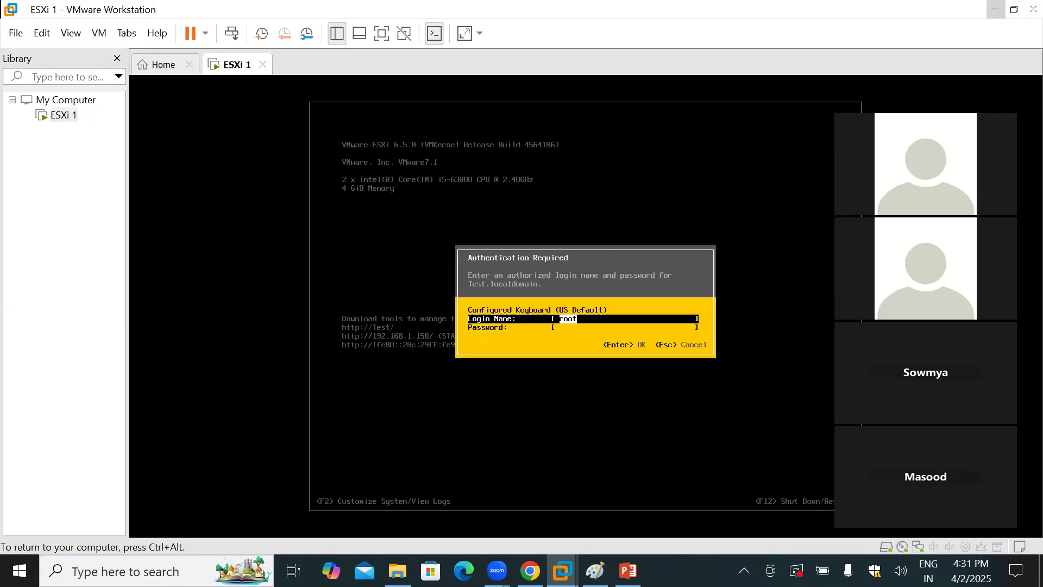
{"action": "key", "text": "Tab"}
{"action": "type", "text": "**********"}
{"action": "key", "text": "Return"}
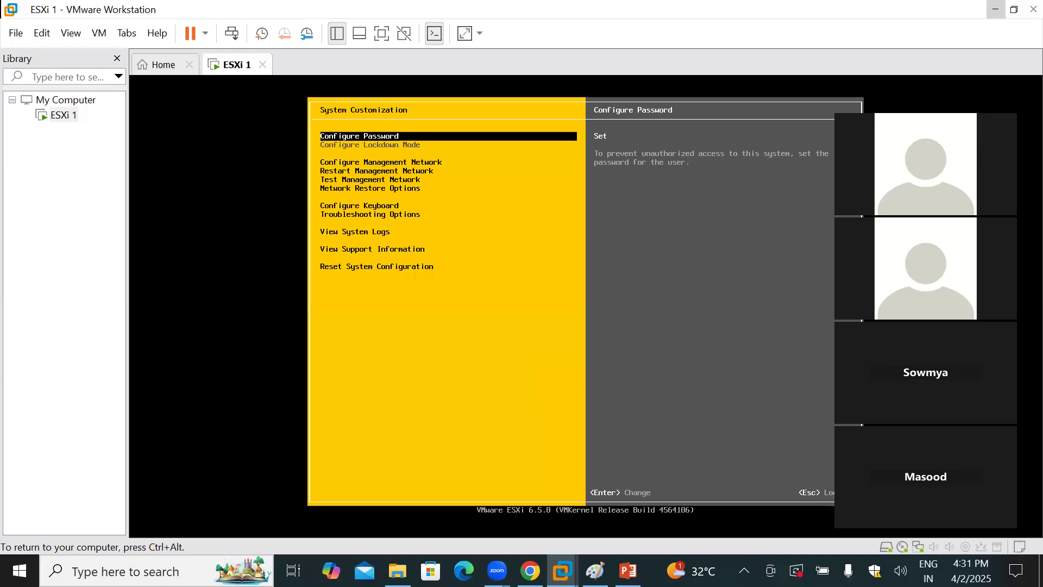
{"action": "key", "text": "ctrl+alt"}
{"action": "left_click", "coordinate": [530, 570]}
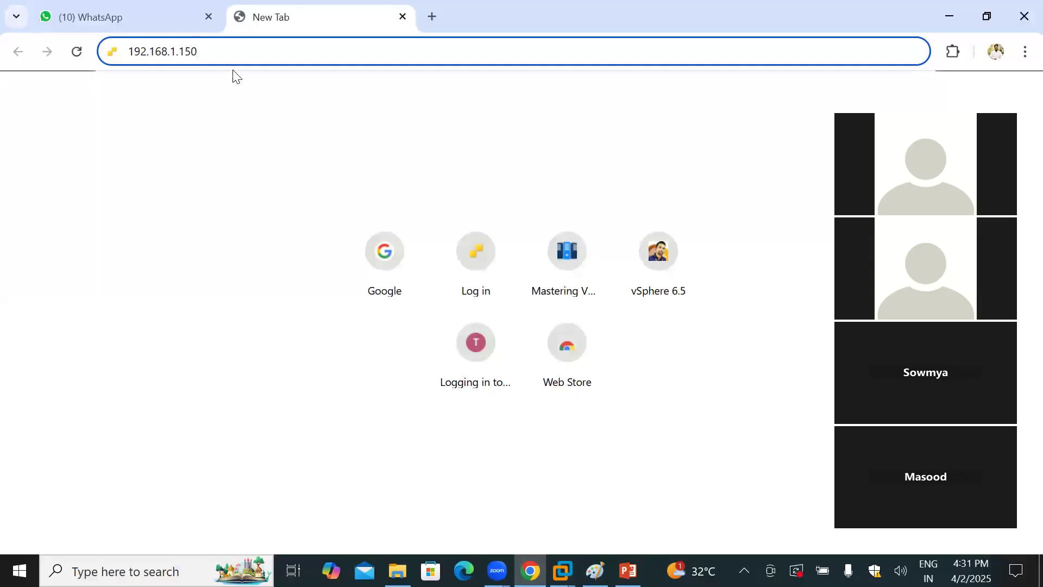
Sign in to the ESXi Host Client at 192.168.1.150 as root
{"action": "key", "text": "Return"}
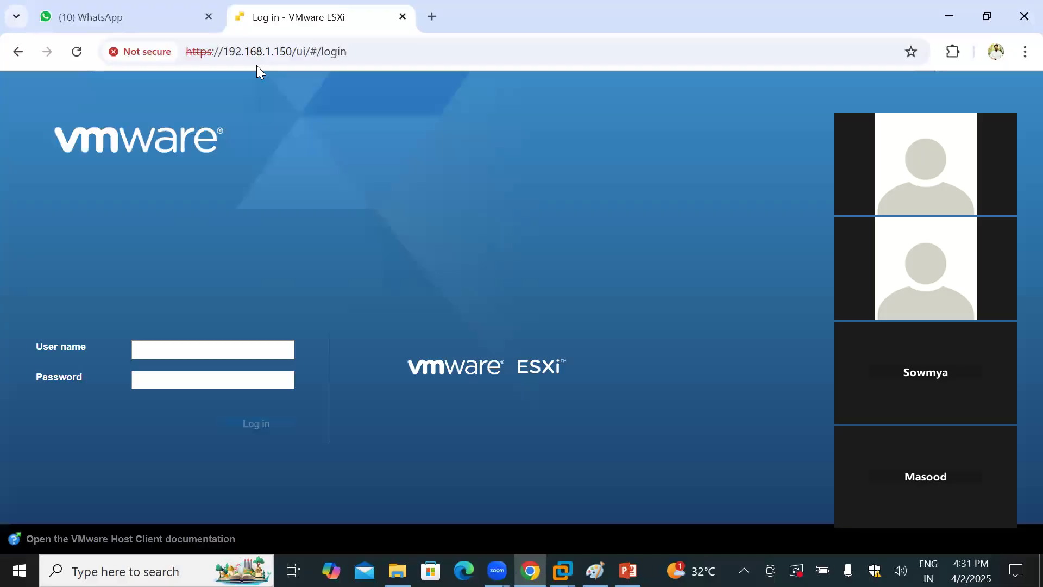
{"action": "left_click", "coordinate": [227, 346]}
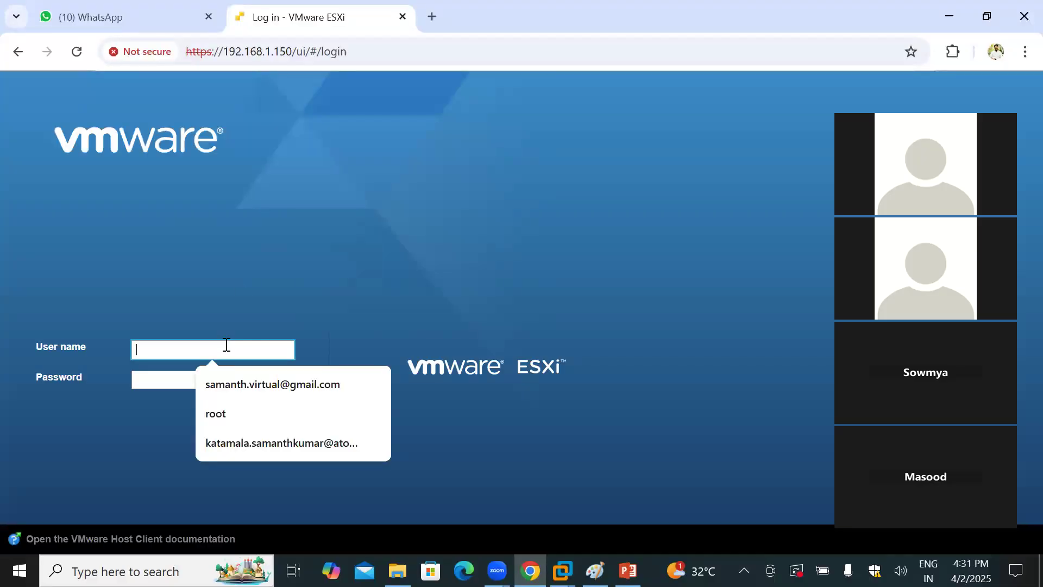
{"action": "left_click", "coordinate": [228, 414]}
{"action": "left_click", "coordinate": [155, 384]}
{"action": "type", "text": "•••••••••••"}
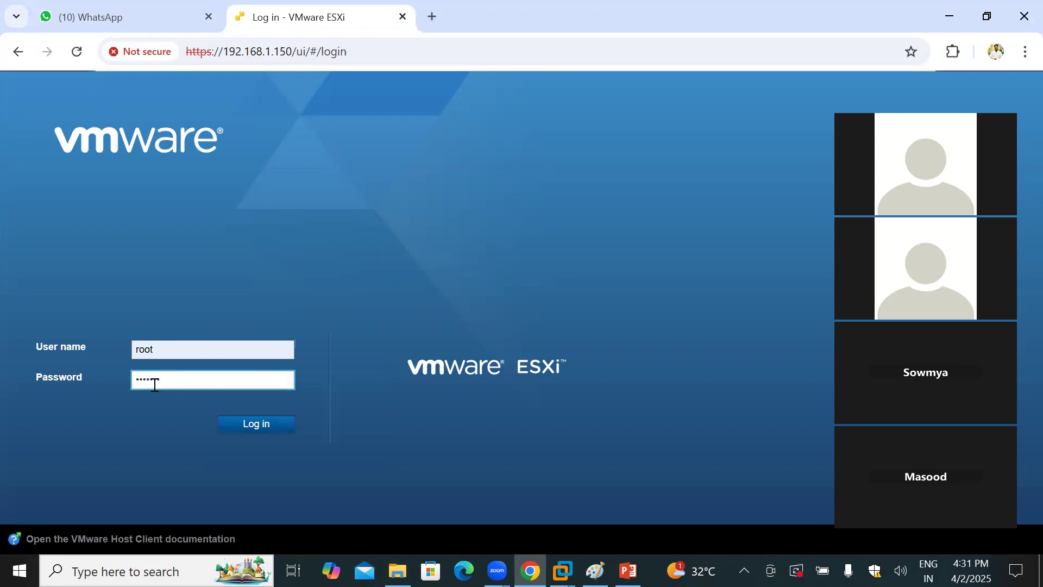
{"action": "left_click", "coordinate": [256, 424]}
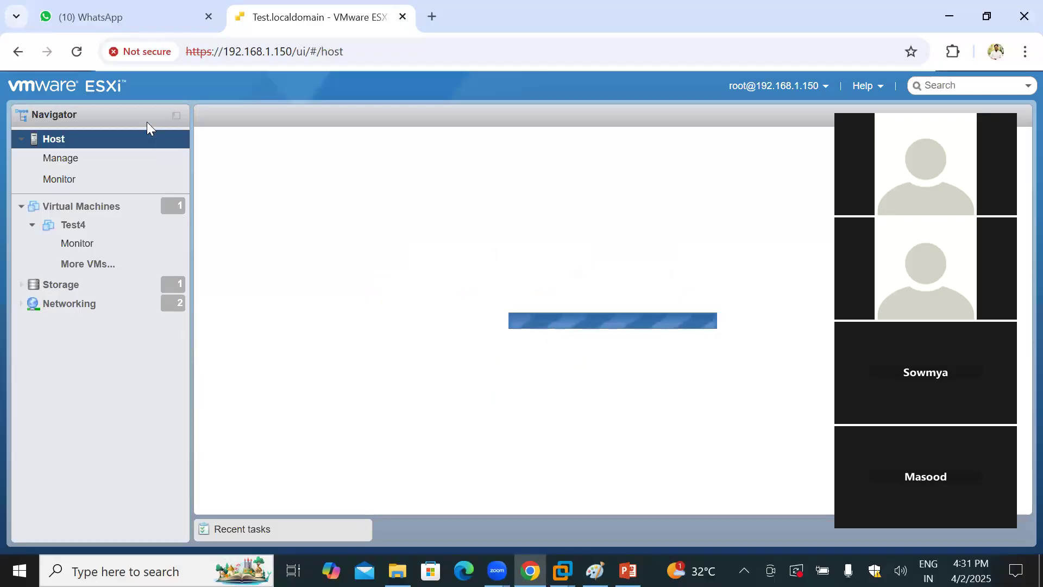
Delete the Test4 virtual machine and return to the Host summary
{"action": "left_click", "coordinate": [132, 236]}
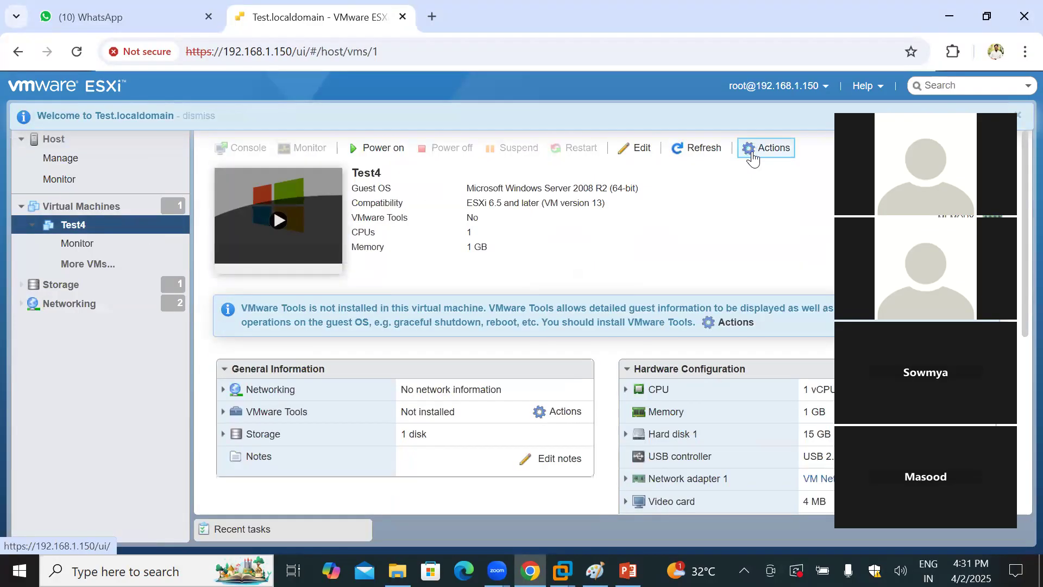
{"action": "left_click", "coordinate": [758, 147]}
{"action": "left_click", "coordinate": [781, 492]}
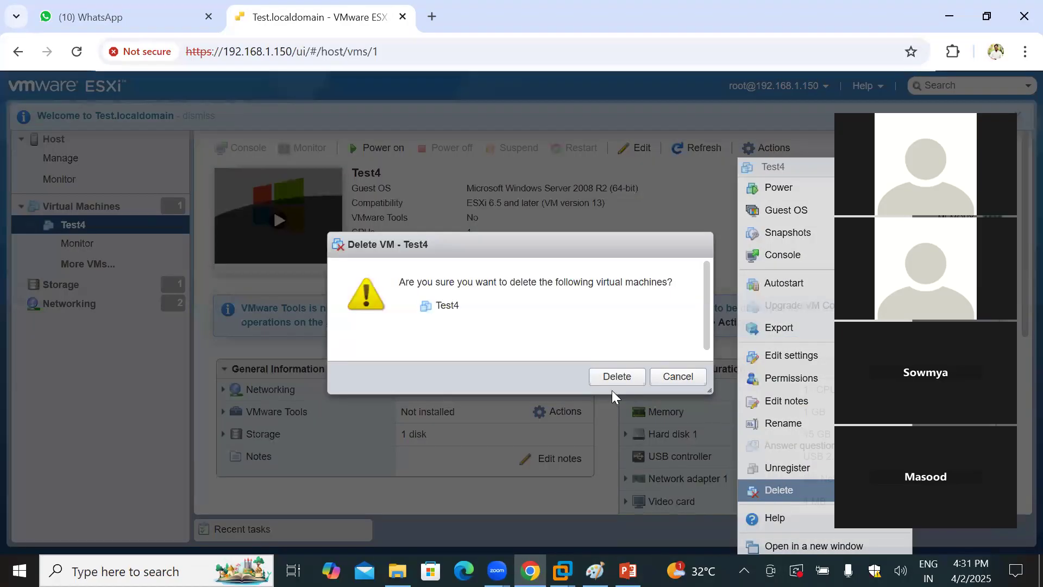
{"action": "left_click", "coordinate": [614, 375]}
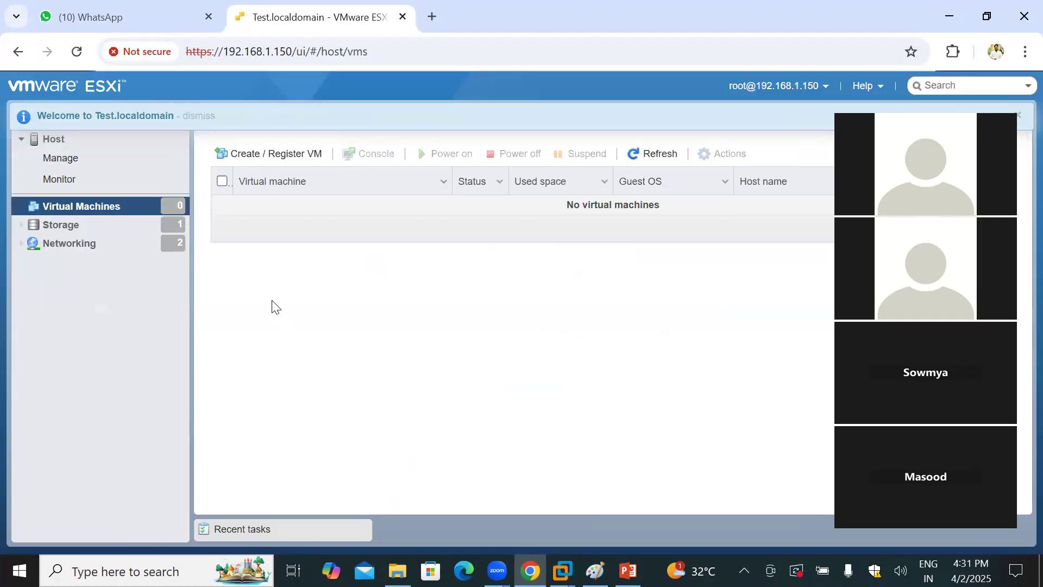
{"action": "left_click", "coordinate": [97, 144]}
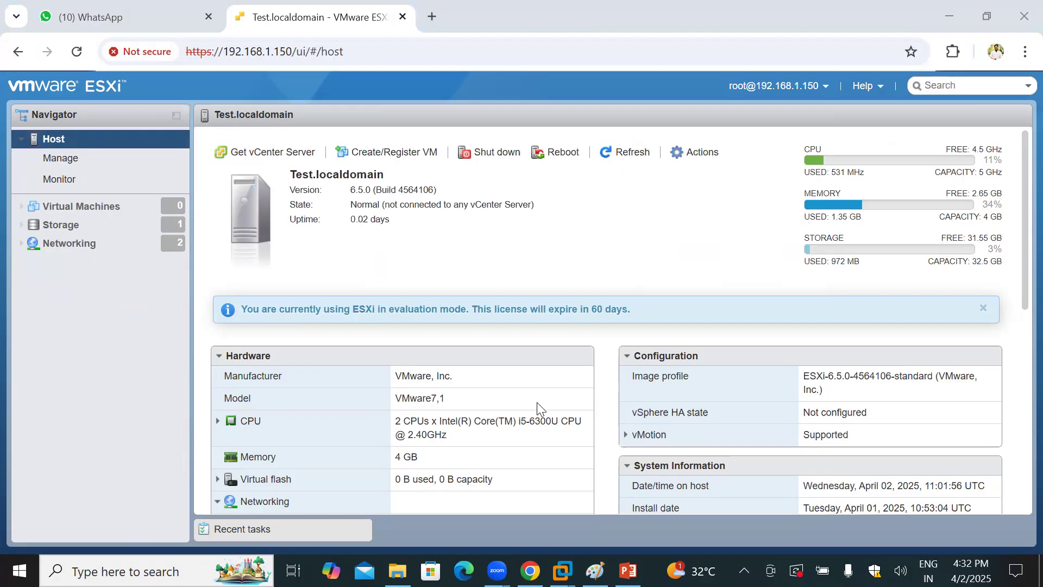
Highlight CPU (5 GHz, 4.5 GHz free), 4 GB memory and storage (32.5 GB, 31.55 GB free) figures, then open Storage
{"action": "left_click_drag", "start_coordinate": [939, 216], "coordinate": [1002, 217]}
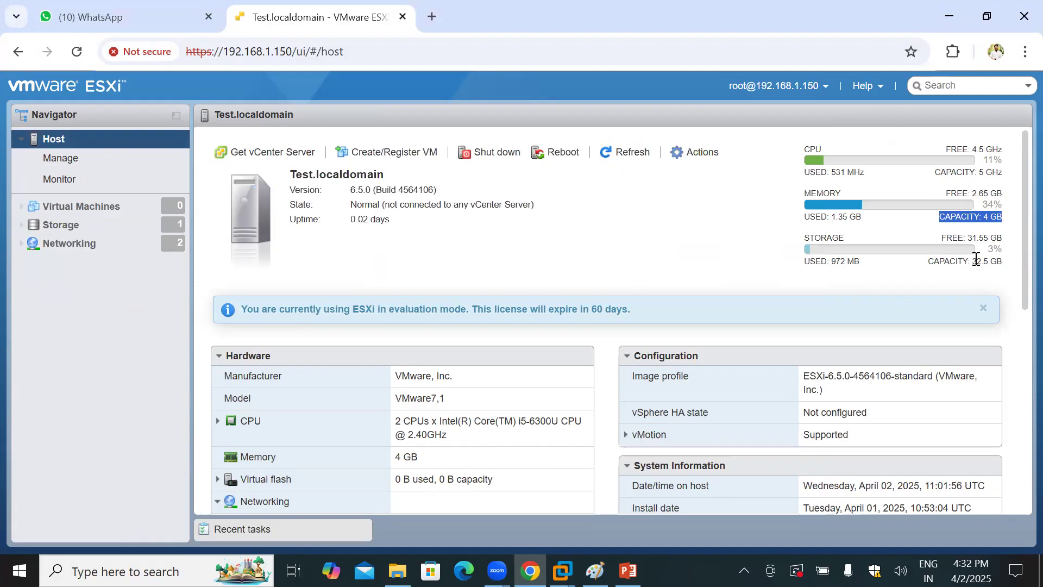
{"action": "mouse_move", "coordinate": [972, 261]}
{"action": "left_mouse_down"}
{"action": "mouse_move", "coordinate": [1002, 260]}
{"action": "mouse_move", "coordinate": [971, 260]}
{"action": "left_mouse_up"}
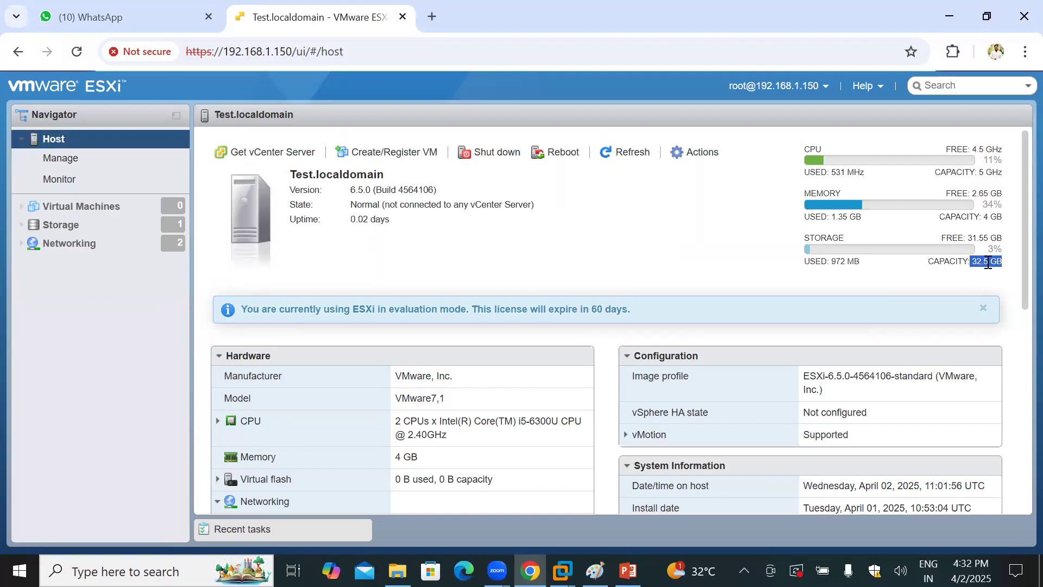
{"action": "left_click_drag", "start_coordinate": [832, 260], "coordinate": [858, 261]}
{"action": "left_click_drag", "start_coordinate": [967, 237], "coordinate": [1003, 236]}
{"action": "left_click_drag", "start_coordinate": [978, 172], "coordinate": [1004, 173]}
{"action": "left_click", "coordinate": [988, 149]}
{"action": "double_click", "coordinate": [987, 149]}
{"action": "left_click", "coordinate": [81, 225]}
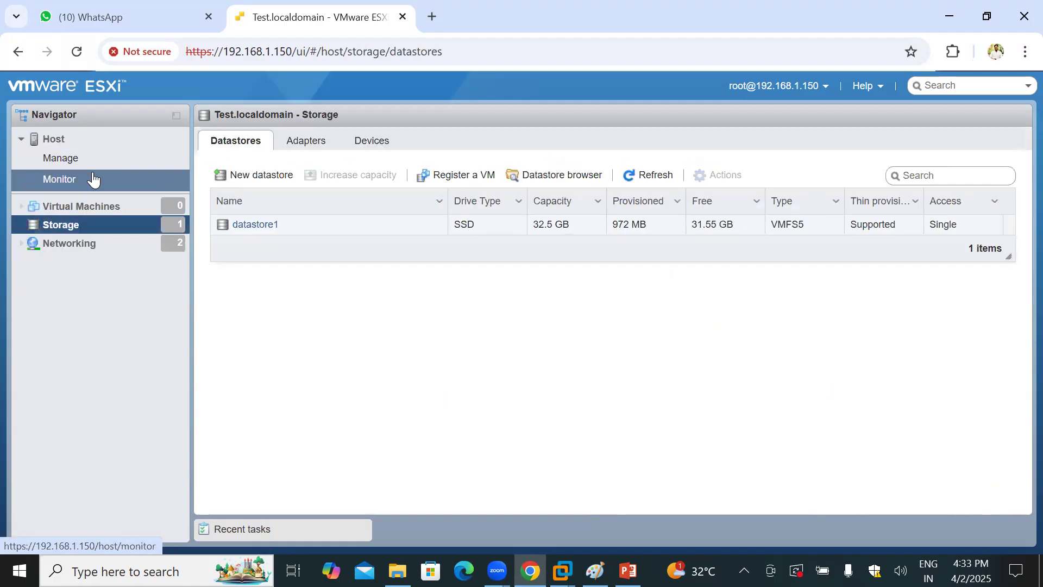
Open datastore1's file browser and start a file upload
{"action": "left_click", "coordinate": [103, 225]}
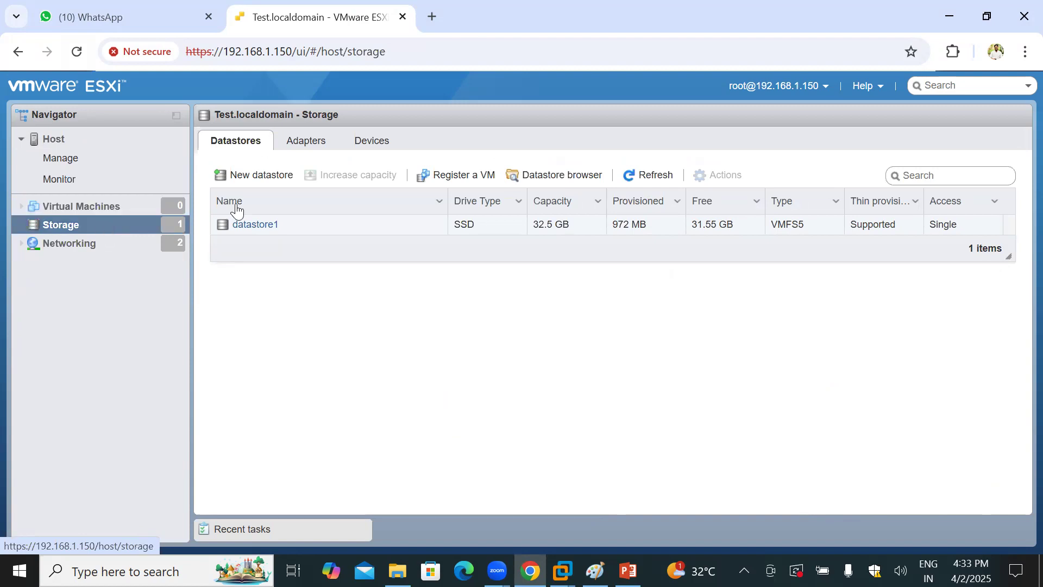
{"action": "right_click", "coordinate": [254, 221]}
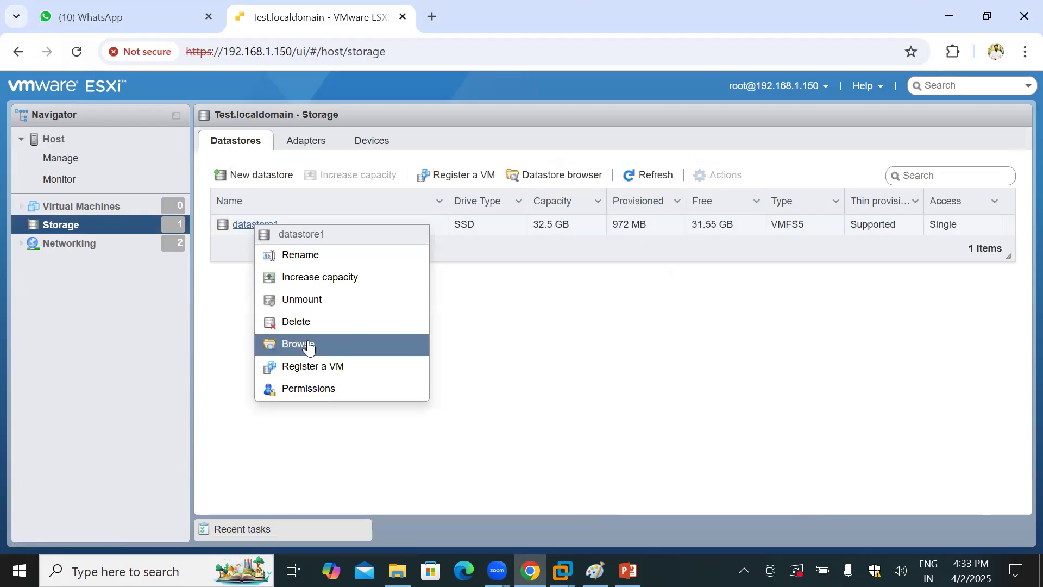
{"action": "left_click", "coordinate": [659, 337]}
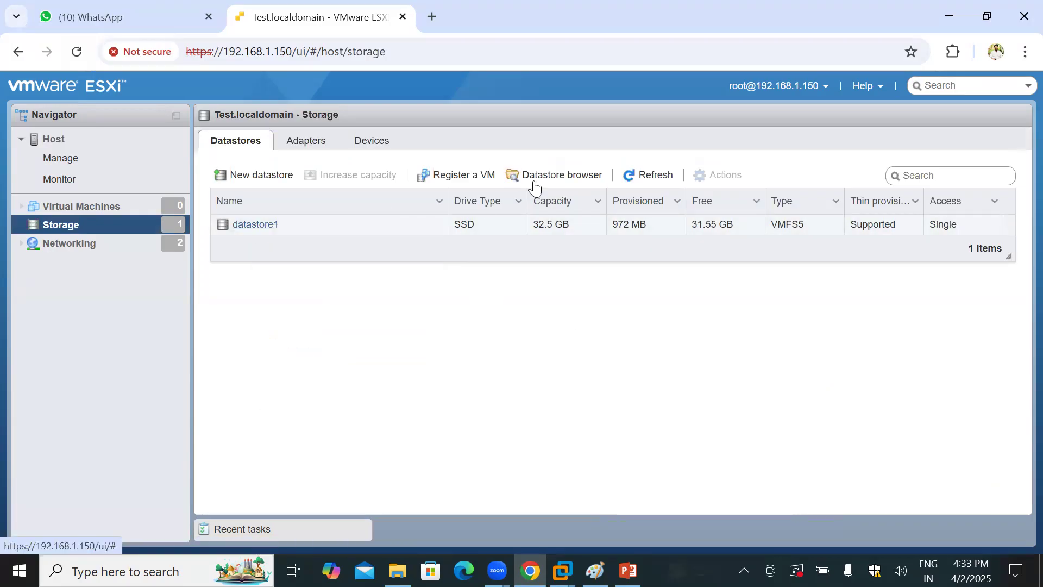
{"action": "left_click", "coordinate": [563, 179]}
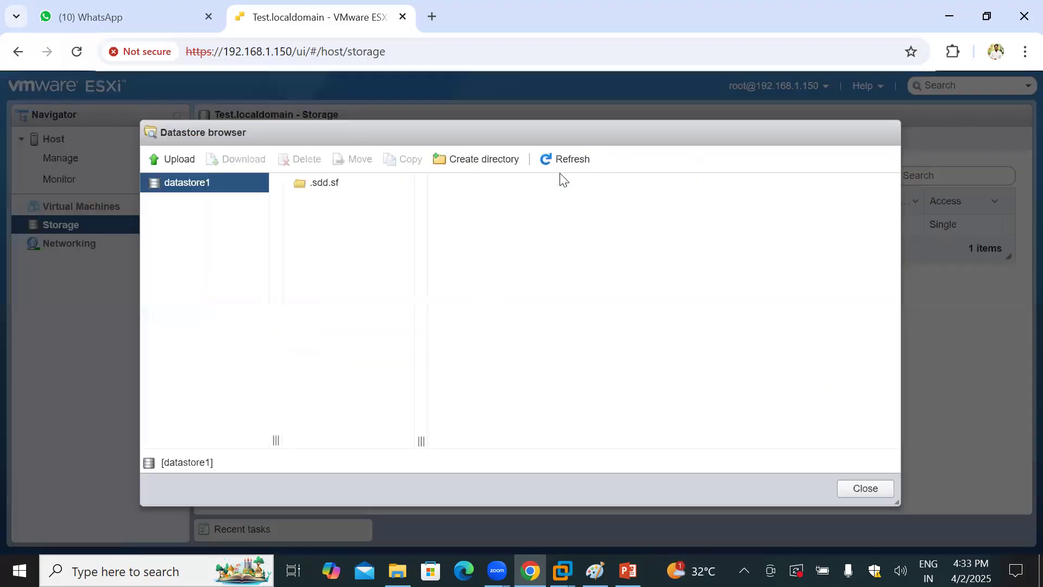
{"action": "left_click", "coordinate": [176, 162]}
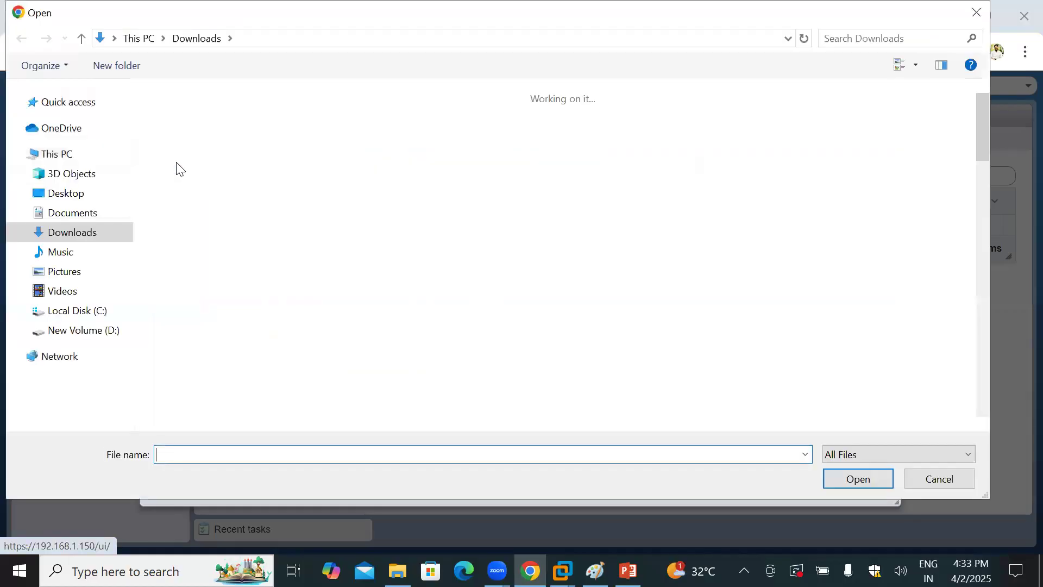
Pick the Server.2008R2.SP1.ESD.en-US.Apr2014 ISO from D:\VMware training\Installation medias to upload
{"action": "left_click", "coordinate": [82, 329]}
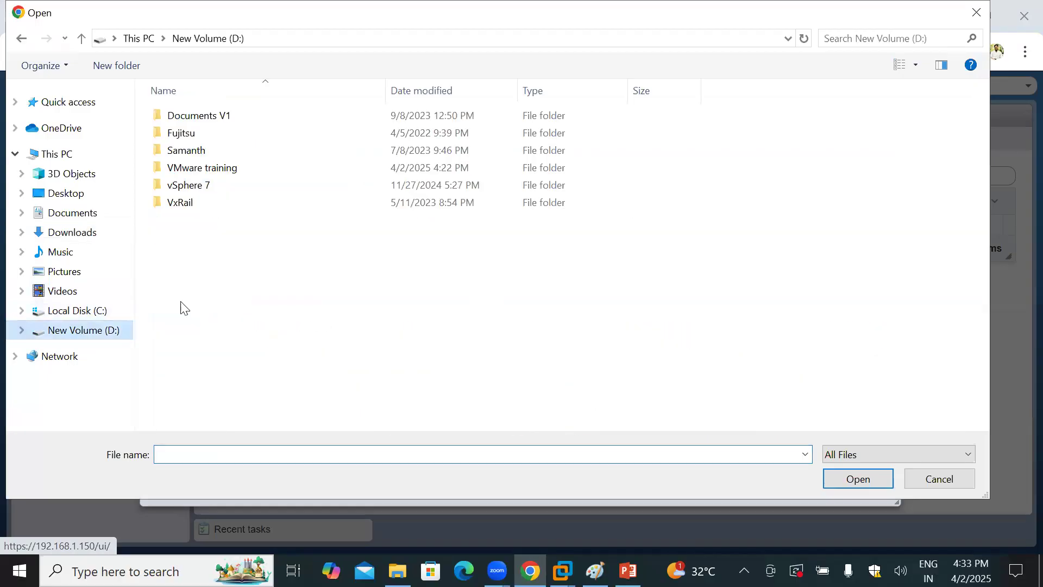
{"action": "left_click", "coordinate": [207, 188]}
{"action": "double_click", "coordinate": [207, 188]}
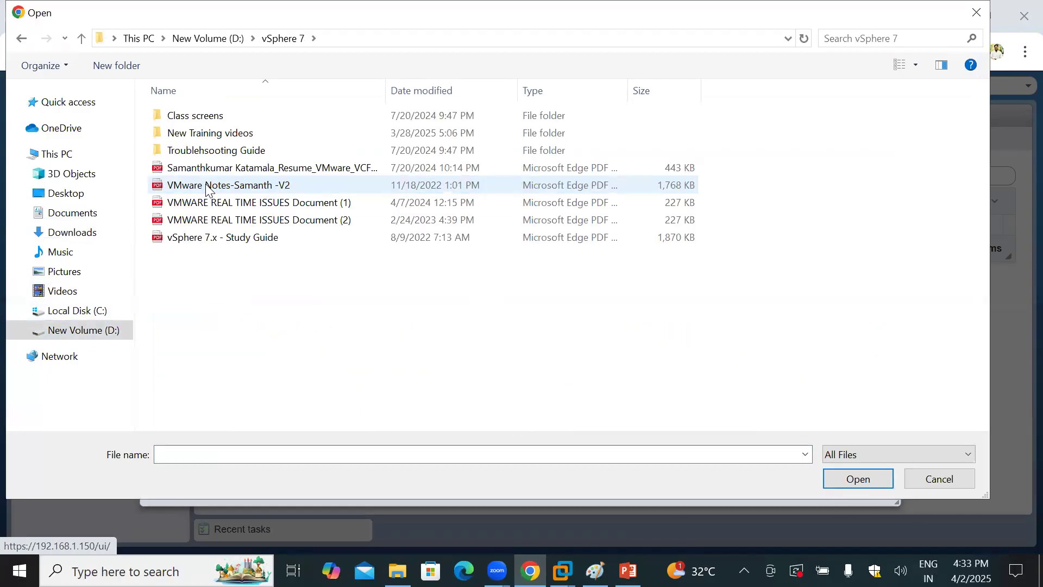
{"action": "left_click", "coordinate": [21, 39]}
{"action": "left_click", "coordinate": [215, 167]}
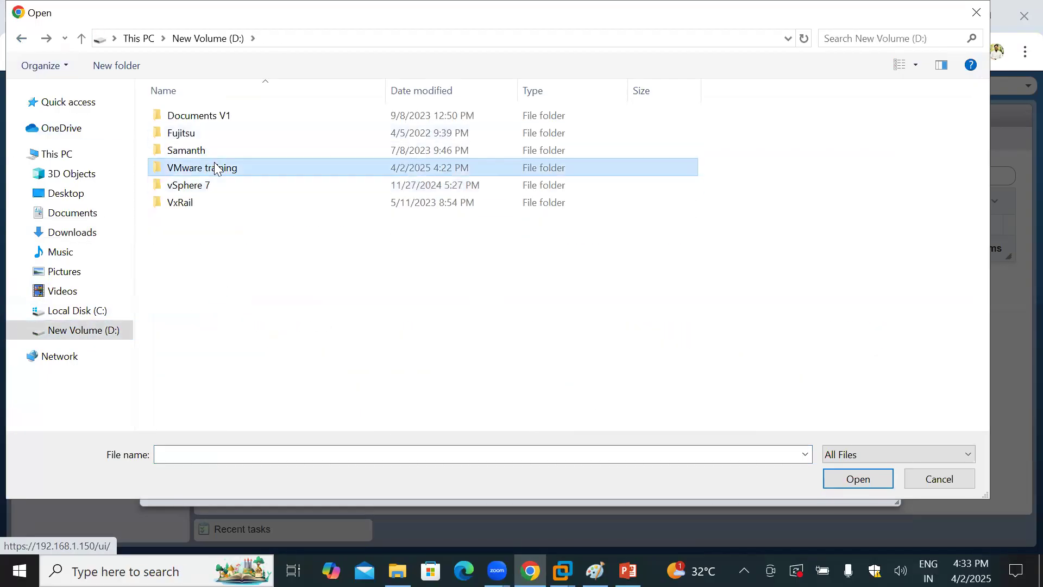
{"action": "double_click", "coordinate": [216, 168]}
{"action": "double_click", "coordinate": [211, 170]}
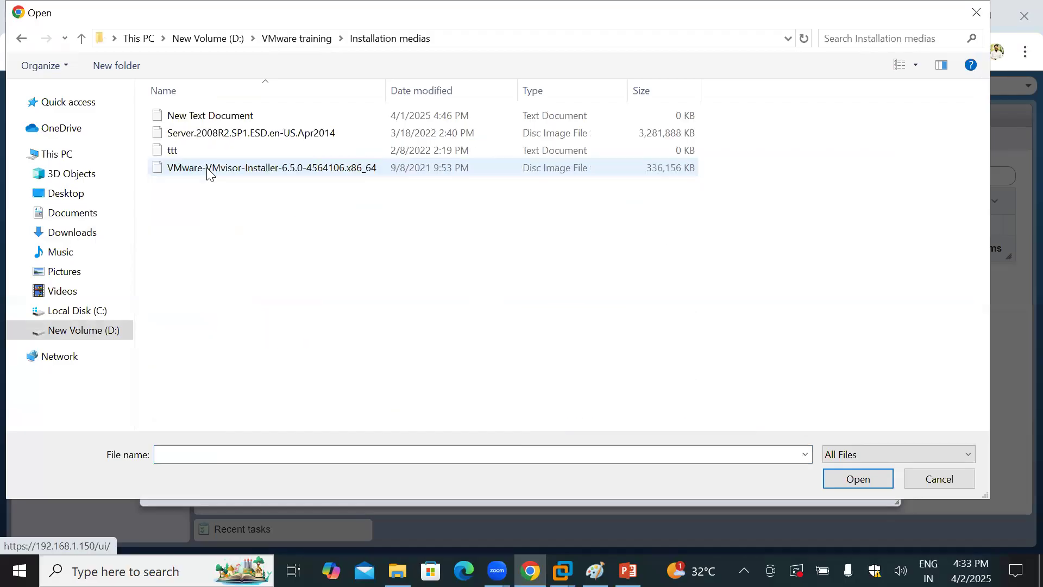
{"action": "left_click", "coordinate": [221, 135]}
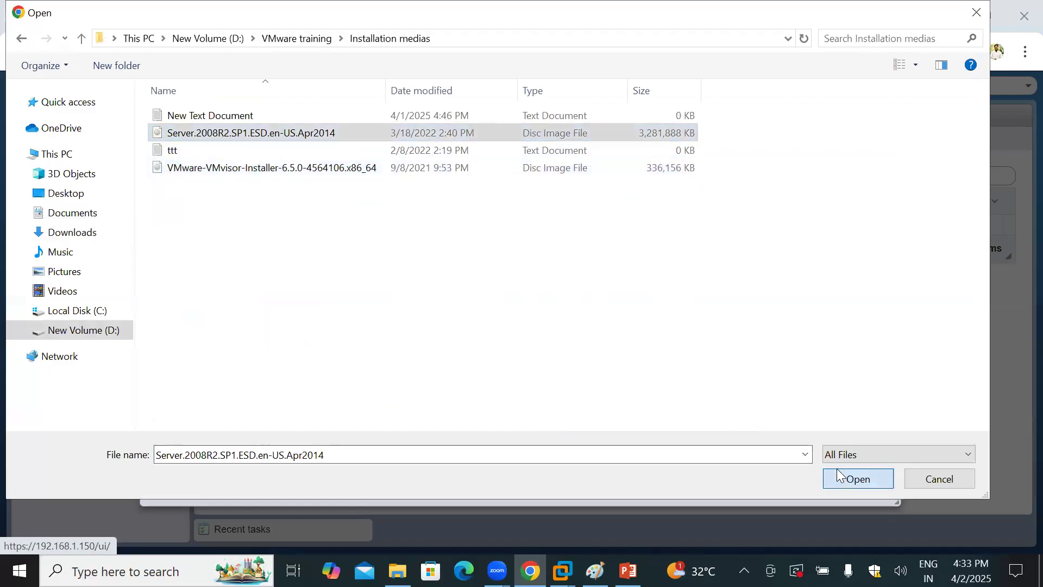
{"action": "left_click", "coordinate": [841, 476]}
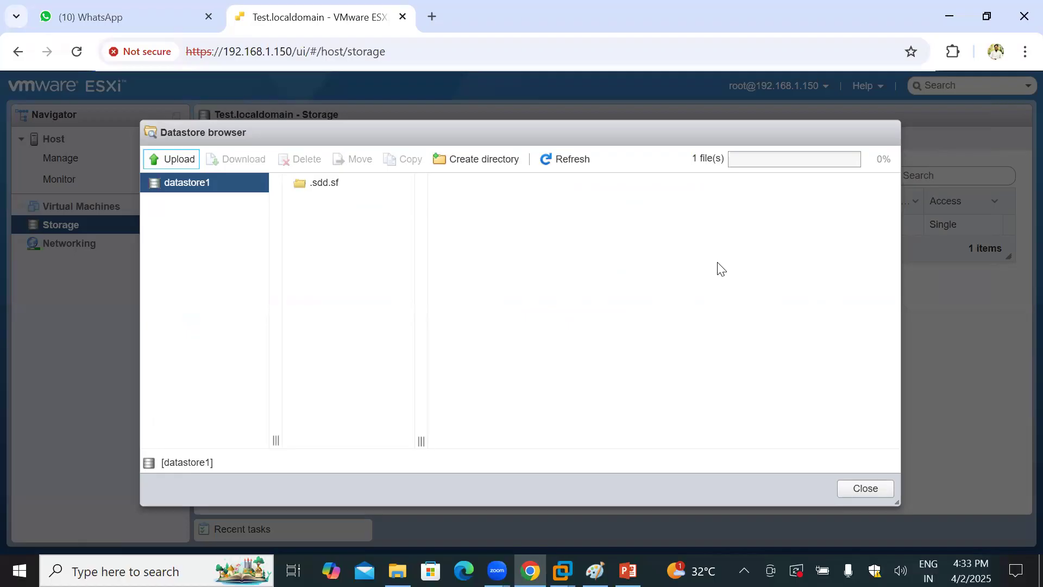
Watch the ISO upload to datastore1 reach 22% complete
{"action": "left_click_drag", "start_coordinate": [691, 158], "coordinate": [721, 162]}
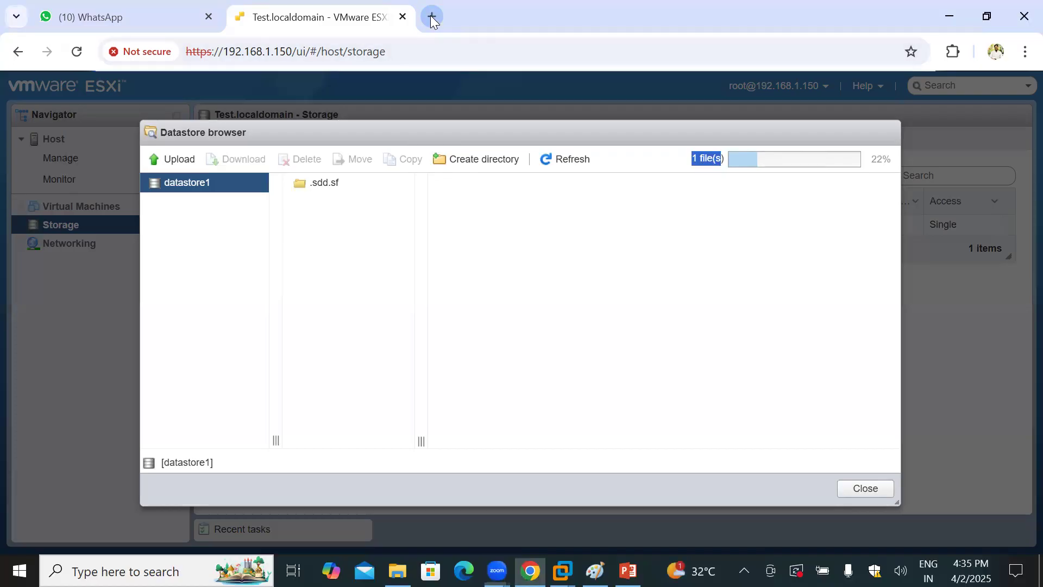
{"action": "left_click", "coordinate": [431, 17]}
Search Google for 'vmware hol' and open the VMware HOL catalog, selecting its URL
{"action": "type", "text": "google"}
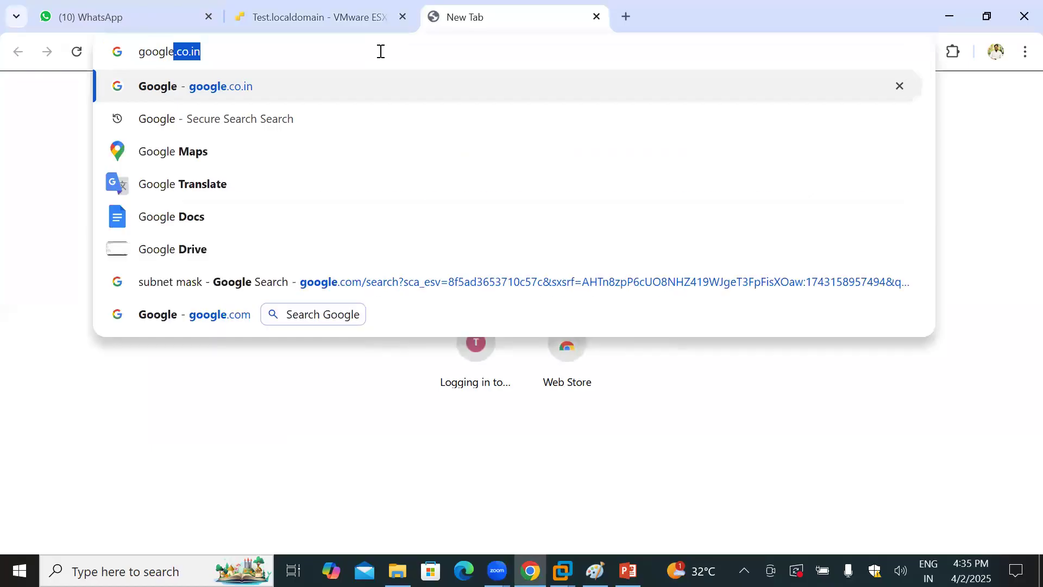
{"action": "key", "text": "Return"}
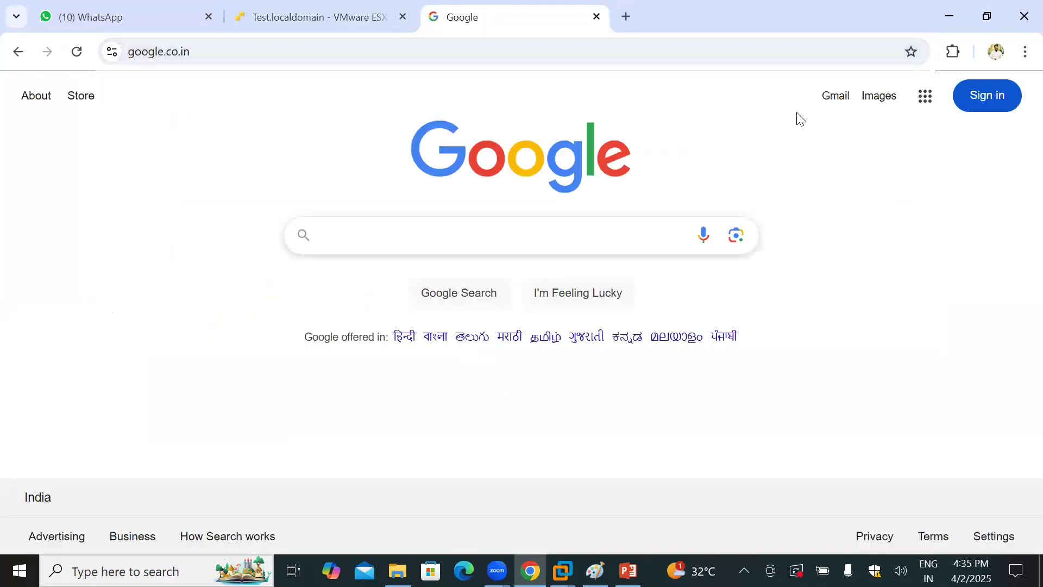
{"action": "left_click", "coordinate": [406, 234]}
{"action": "type", "text": "v"}
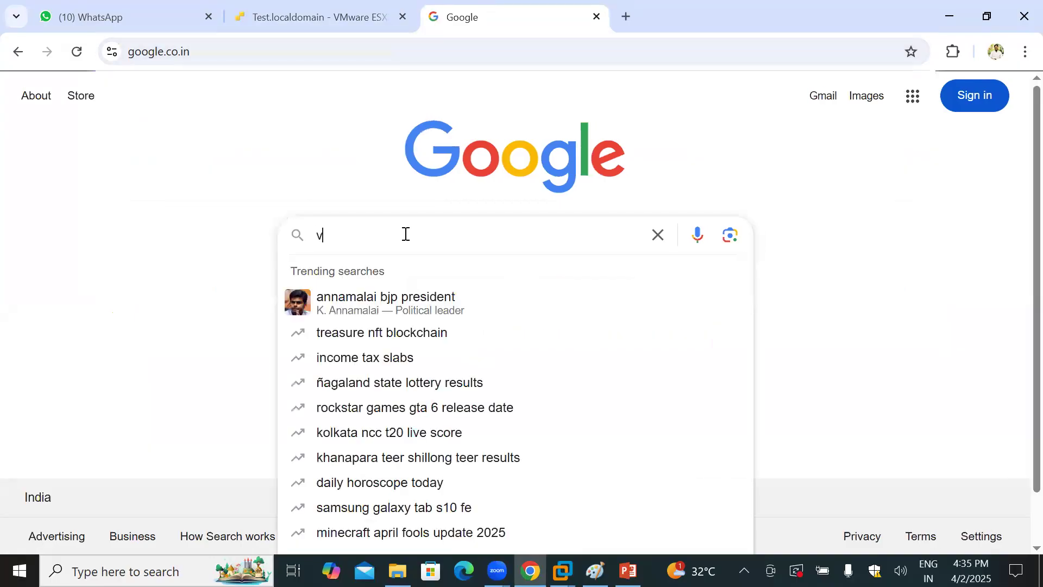
{"action": "type", "text": "mware hol"}
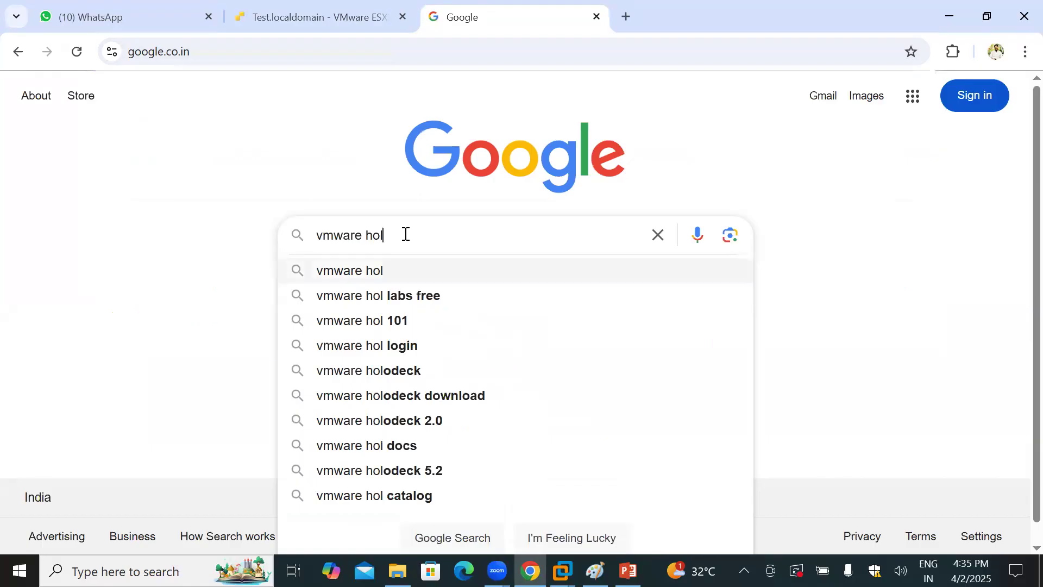
{"action": "key", "text": "Return"}
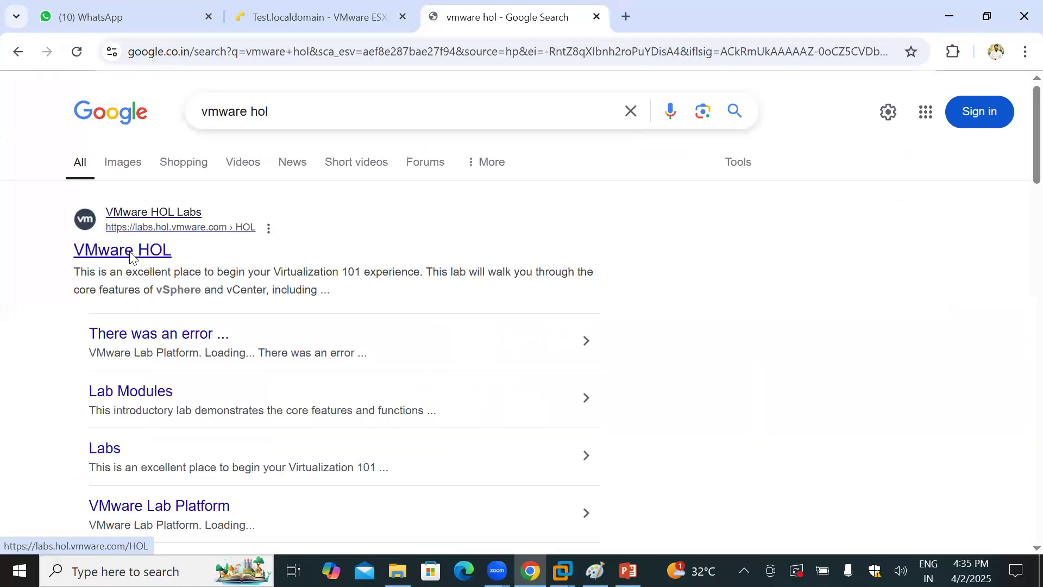
{"action": "left_click", "coordinate": [130, 252]}
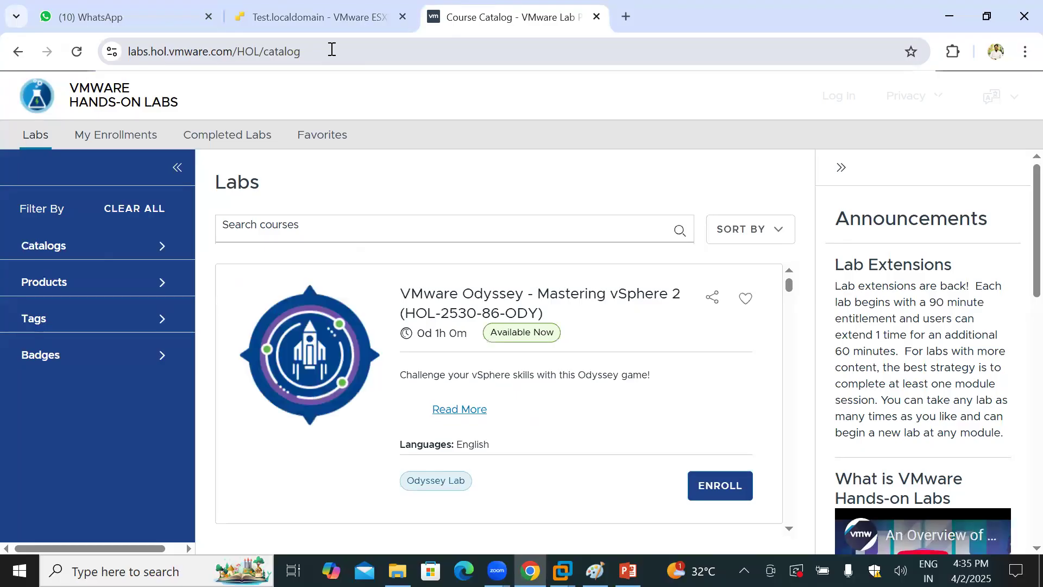
{"action": "left_click", "coordinate": [332, 49]}
{"action": "key", "text": "ctrl+c"}
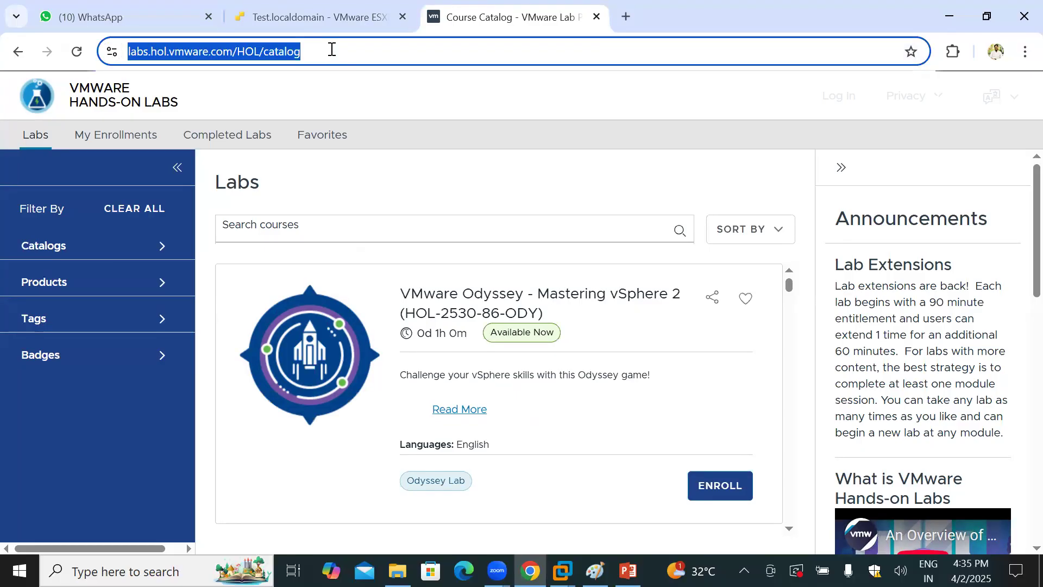
{"action": "left_click", "coordinate": [99, 15]}
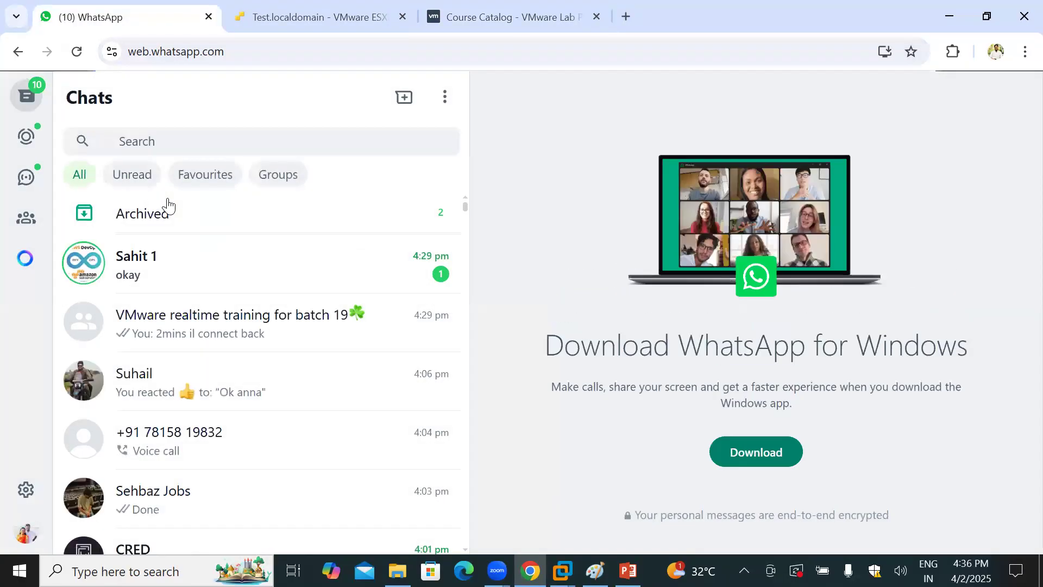
Paste and send the HOL catalog link in the 'VMware realtime training for batch 19' group chat
{"action": "left_click", "coordinate": [279, 348]}
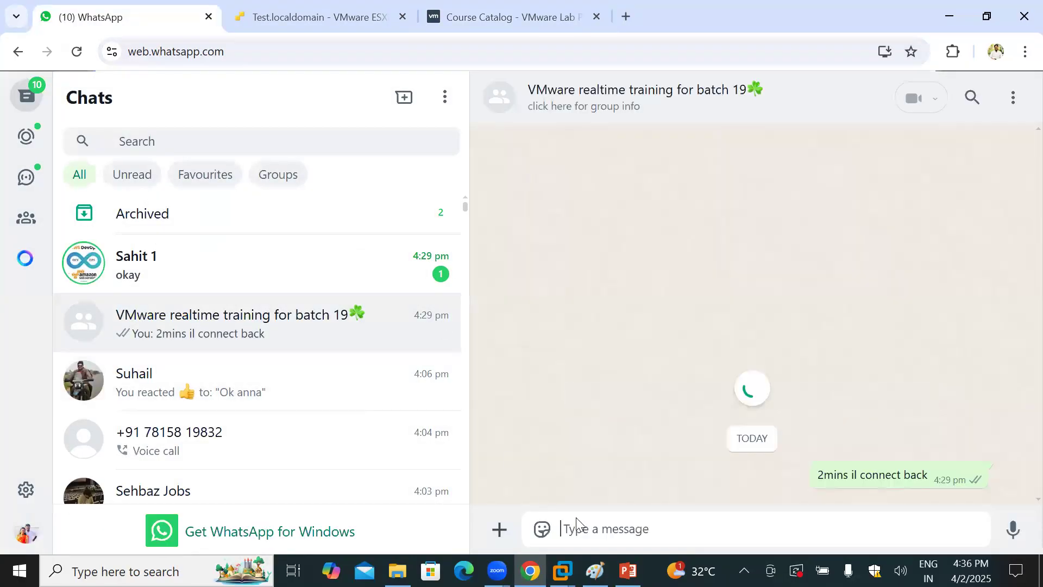
{"action": "key", "text": "ctrl+v"}
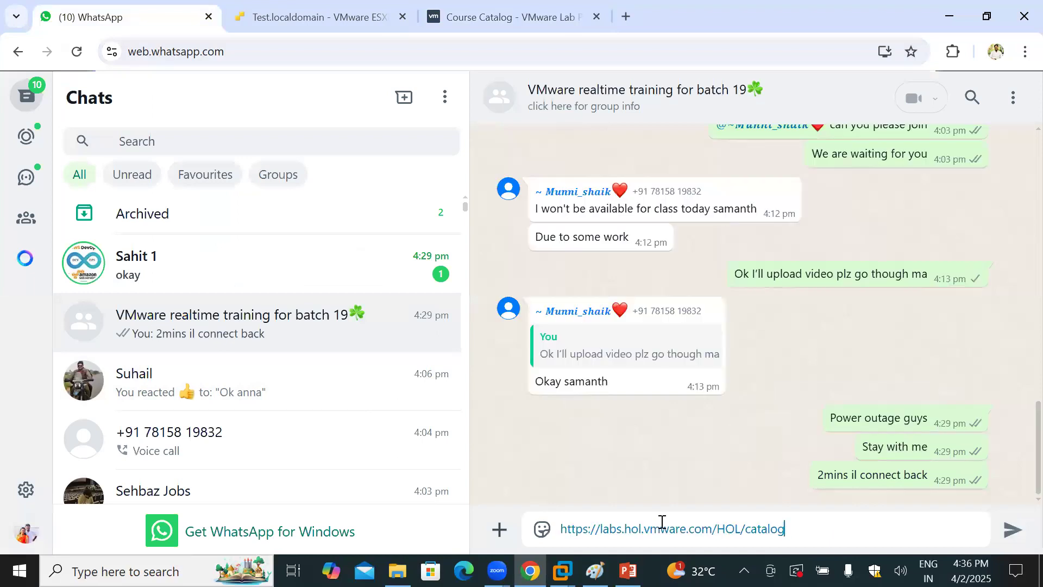
{"action": "key", "text": "Return"}
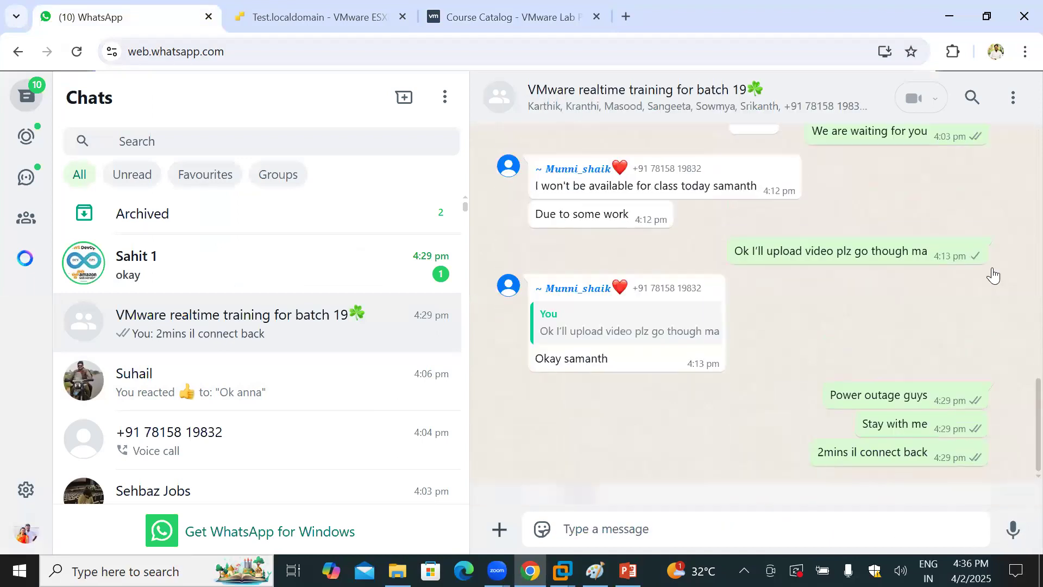
{"action": "left_click", "coordinate": [513, 16]}
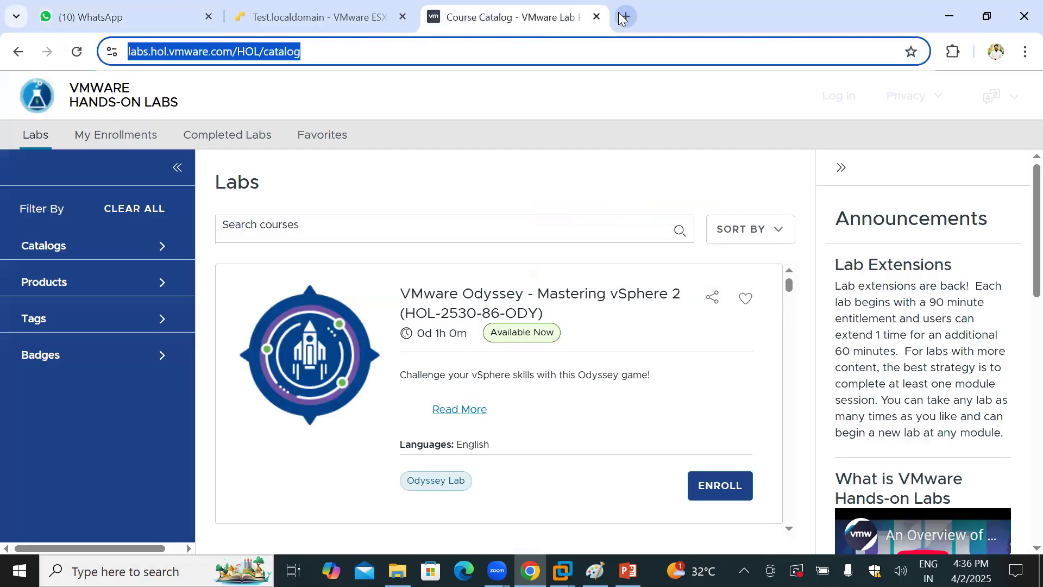
In a new tab, search Google for 'gmail login' and open the Gmail result
{"action": "left_click", "coordinate": [623, 18]}
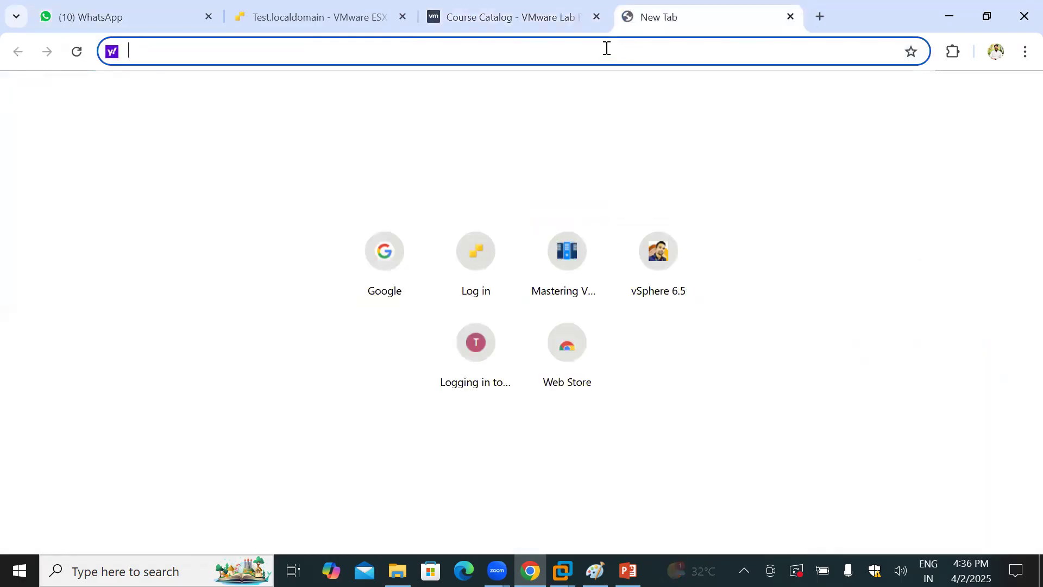
{"action": "type", "text": "googl"}
{"action": "key", "text": "Return"}
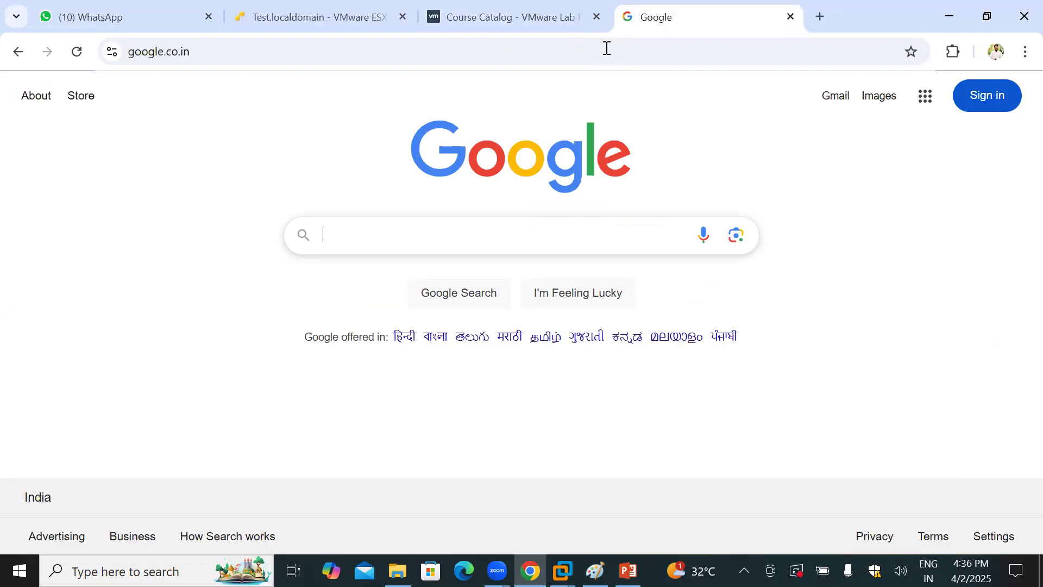
{"action": "type", "text": "gmail"}
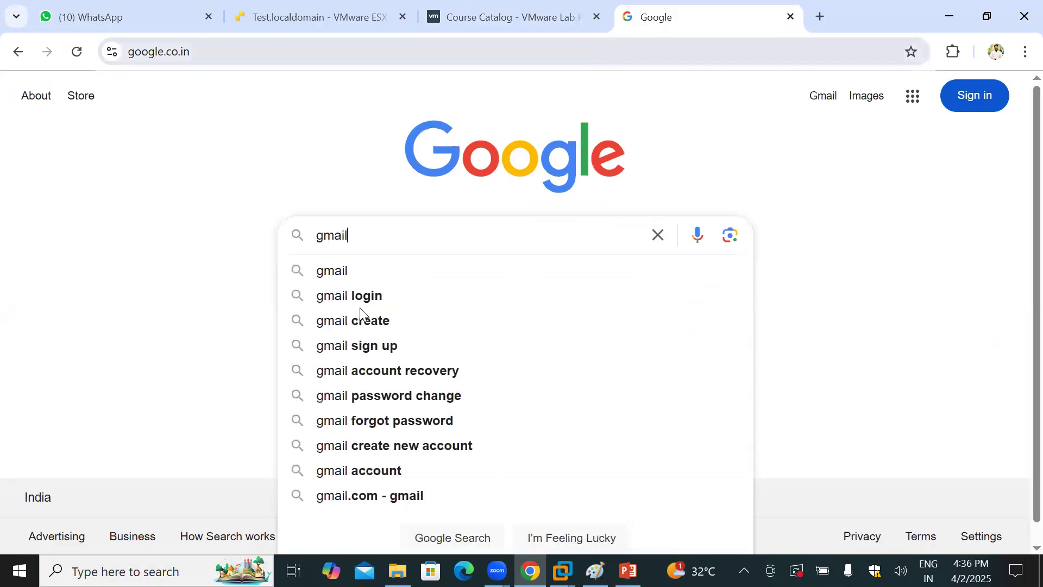
{"action": "left_click", "coordinate": [370, 296]}
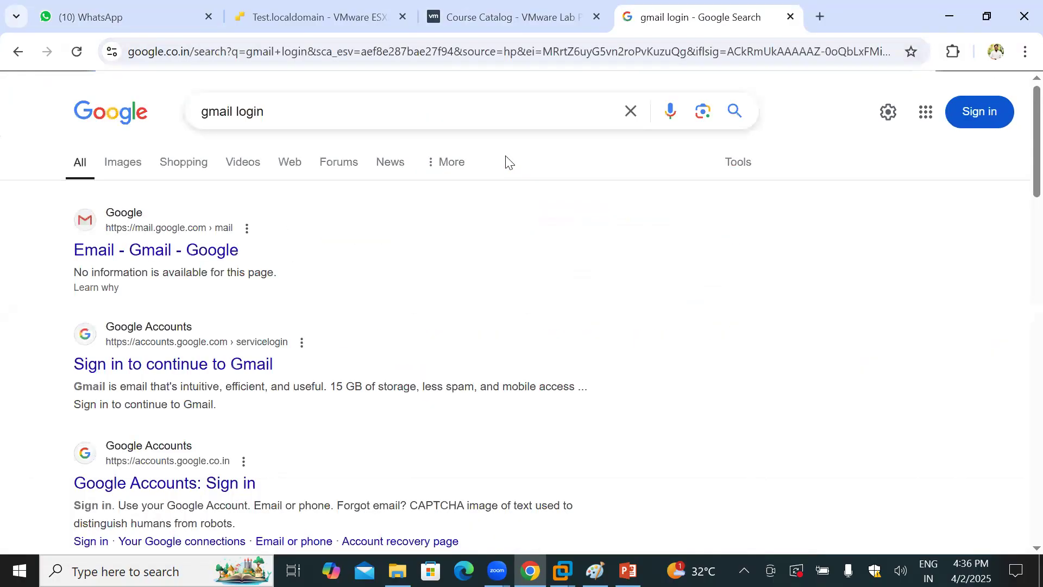
{"action": "left_click", "coordinate": [159, 256]}
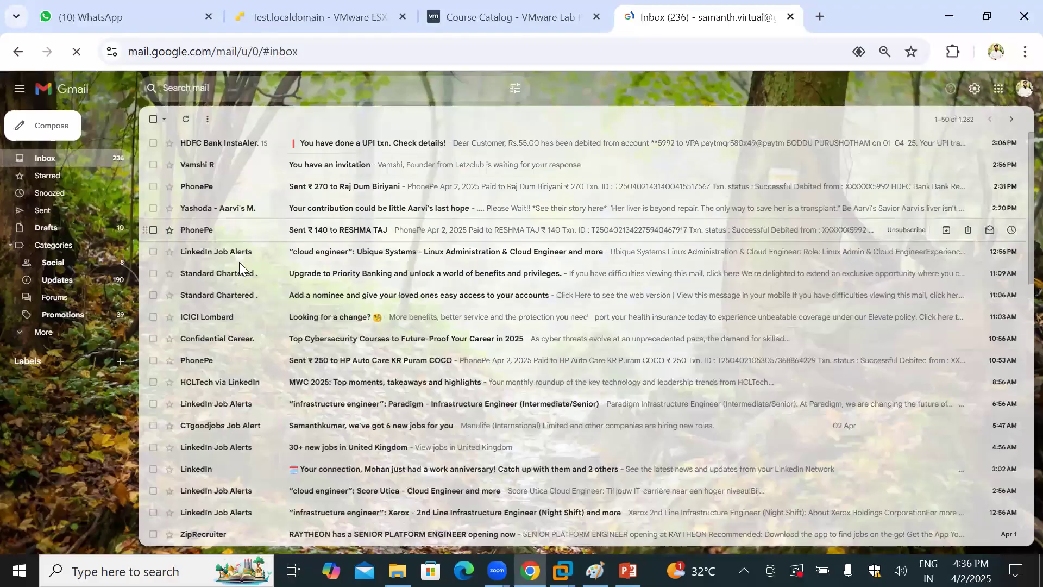
Select all 50 conversations on the inbox page and delete them
{"action": "scroll", "coordinate": [240, 269], "scroll_direction": "down", "scroll_amount": 6}
{"action": "scroll", "coordinate": [242, 270], "scroll_direction": "down", "scroll_amount": 7}
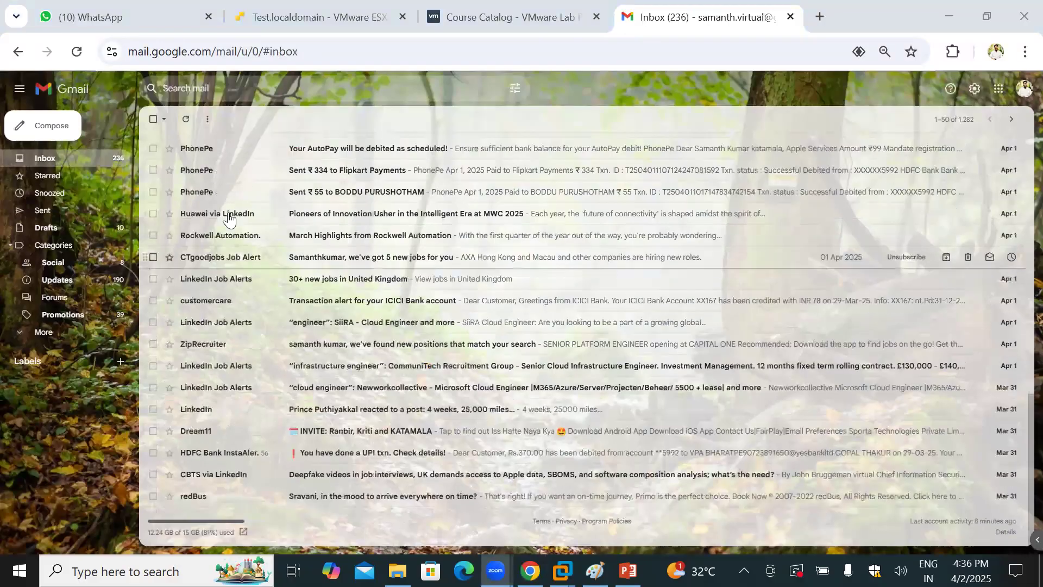
{"action": "key", "text": "asterisk"}
{"action": "key", "text": "a"}
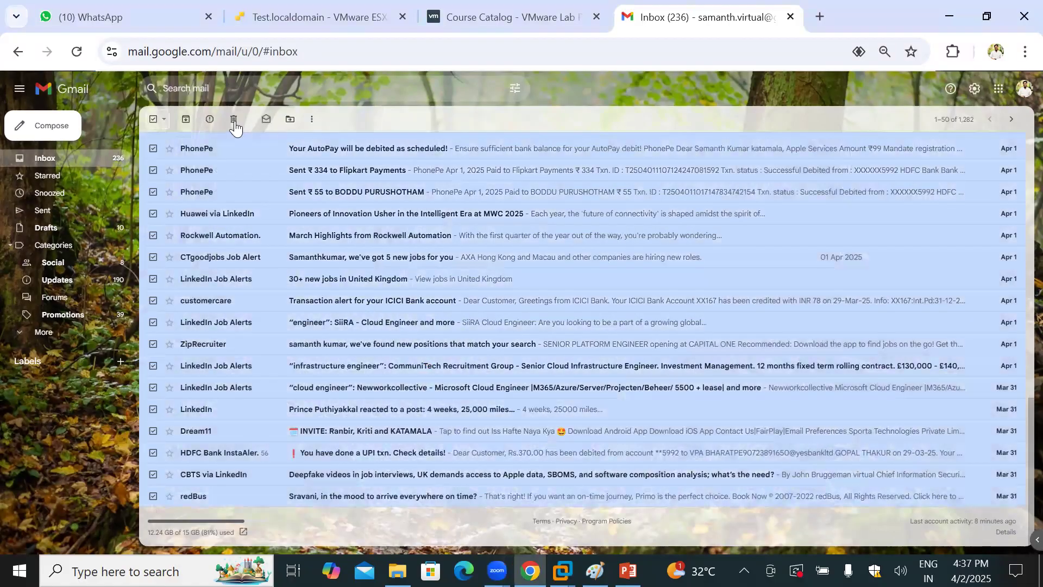
{"action": "left_click", "coordinate": [234, 124]}
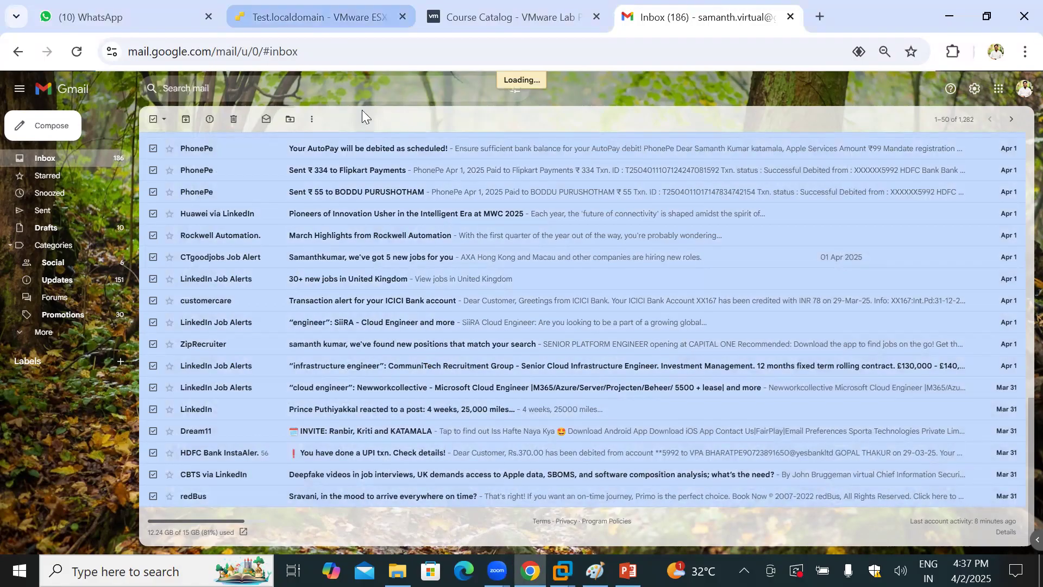
Refresh the ESXi datastore listing, then open the Google account panel in Gmail
{"action": "left_click", "coordinate": [321, 17]}
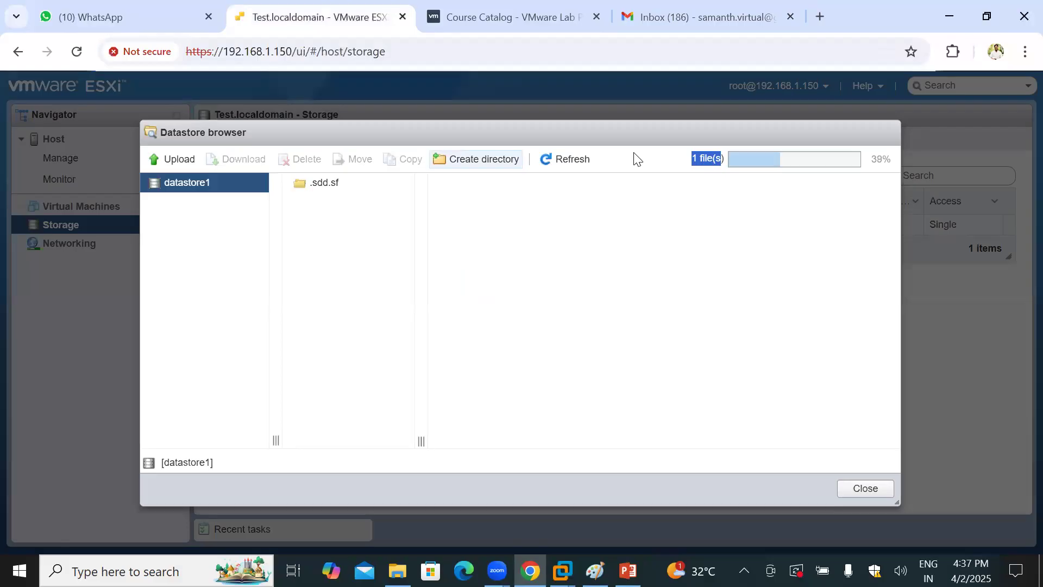
{"action": "left_click", "coordinate": [562, 161]}
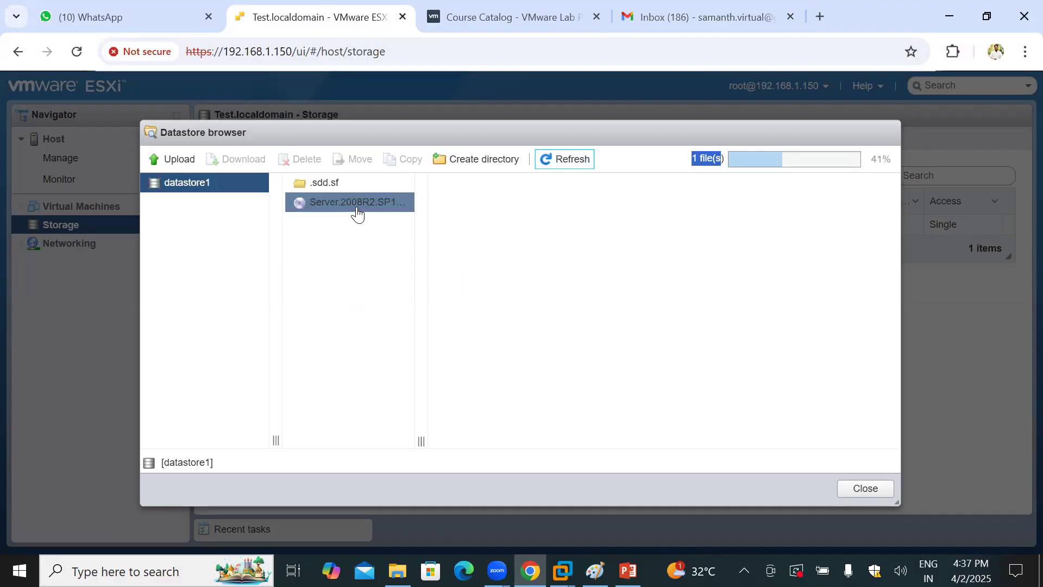
{"action": "left_click", "coordinate": [709, 26]}
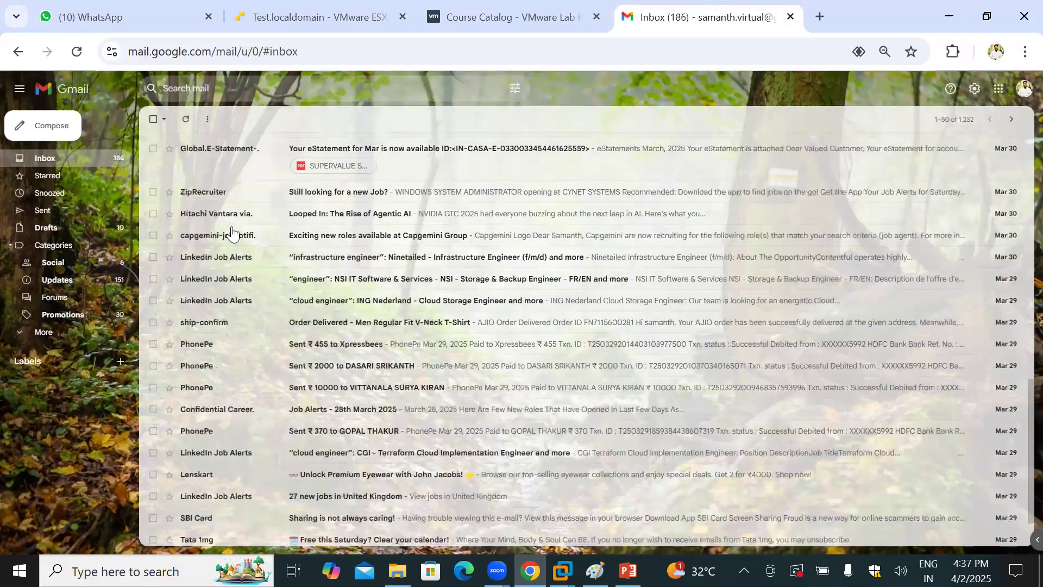
{"action": "scroll", "coordinate": [371, 210], "scroll_direction": "up", "scroll_amount": 6}
{"action": "scroll", "coordinate": [371, 210], "scroll_direction": "up", "scroll_amount": 7}
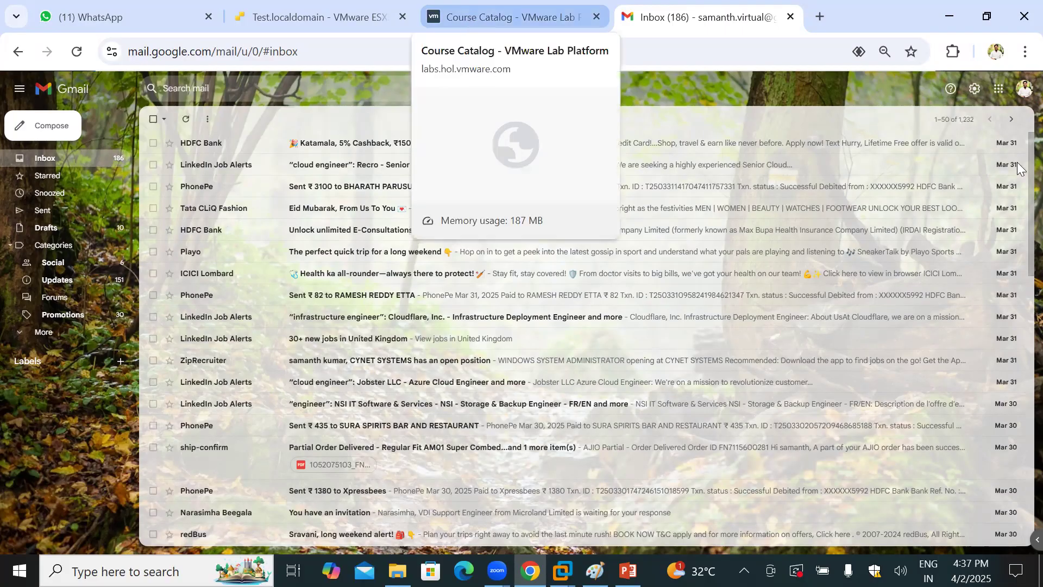
{"action": "left_click", "coordinate": [1023, 89]}
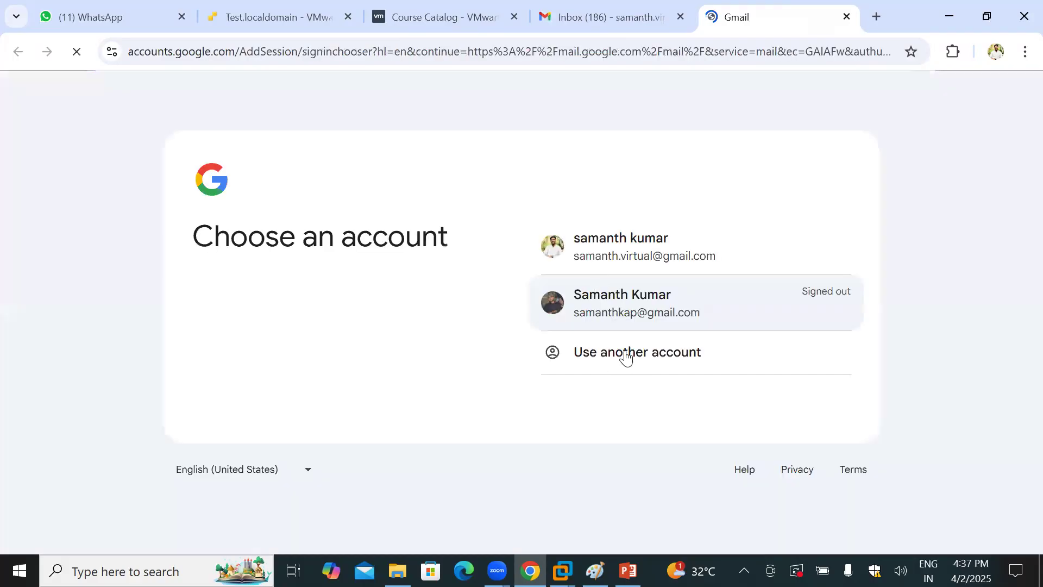
Choose another account and sign in with the test account's email and password
{"action": "left_click", "coordinate": [626, 353]}
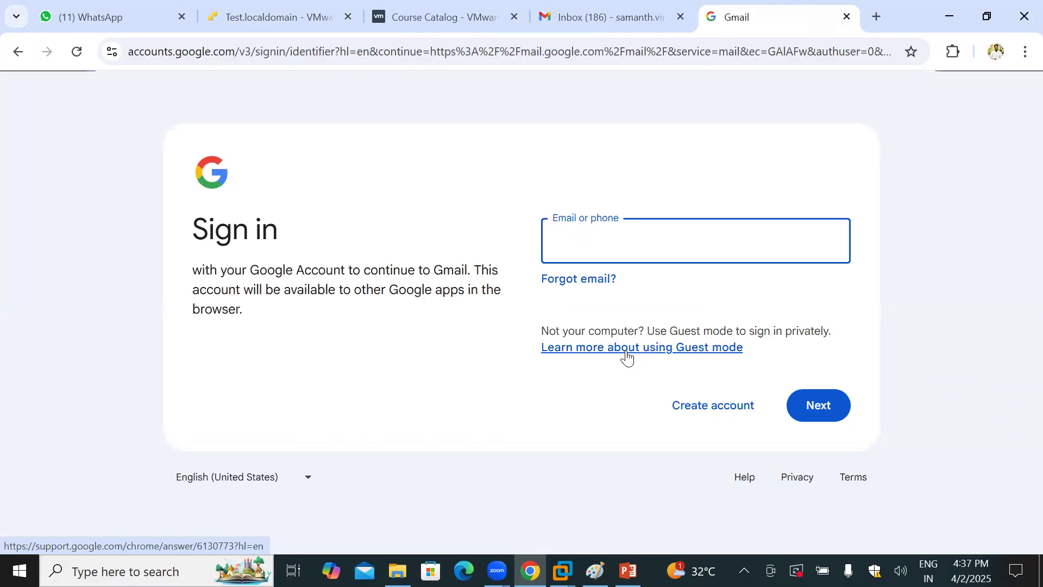
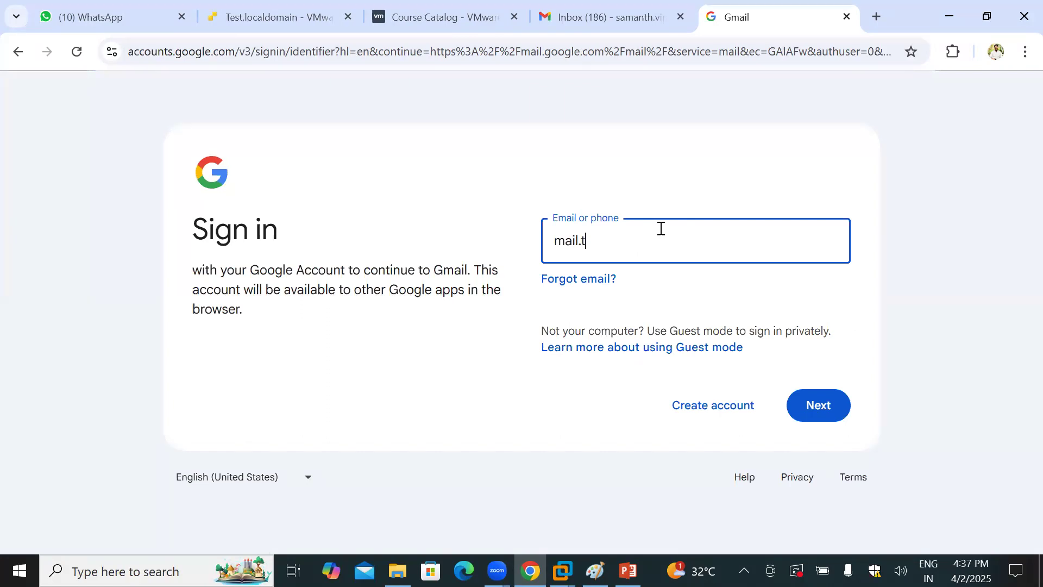
{"action": "left_click", "coordinate": [819, 410]}
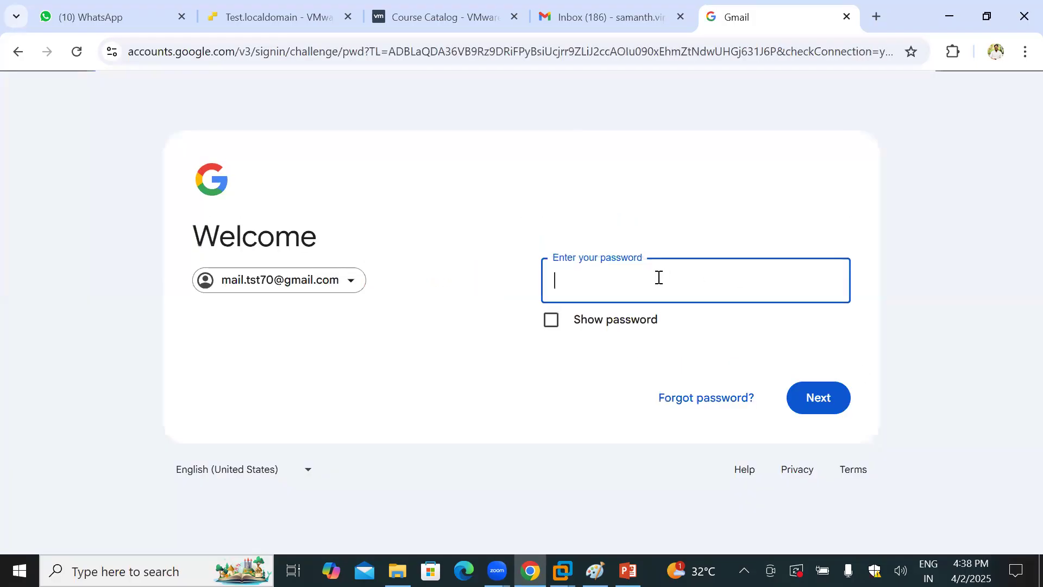
{"action": "type", "text": "••••••••••••"}
{"action": "left_click", "coordinate": [813, 401]}
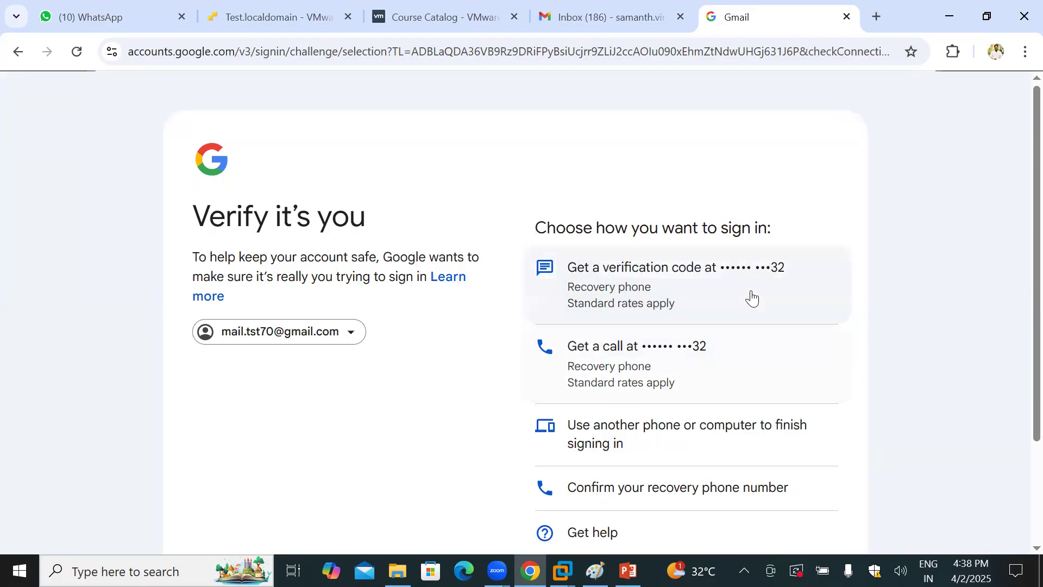
Enter the recovery phone number and have Google text a verification code
{"action": "left_click", "coordinate": [720, 280]}
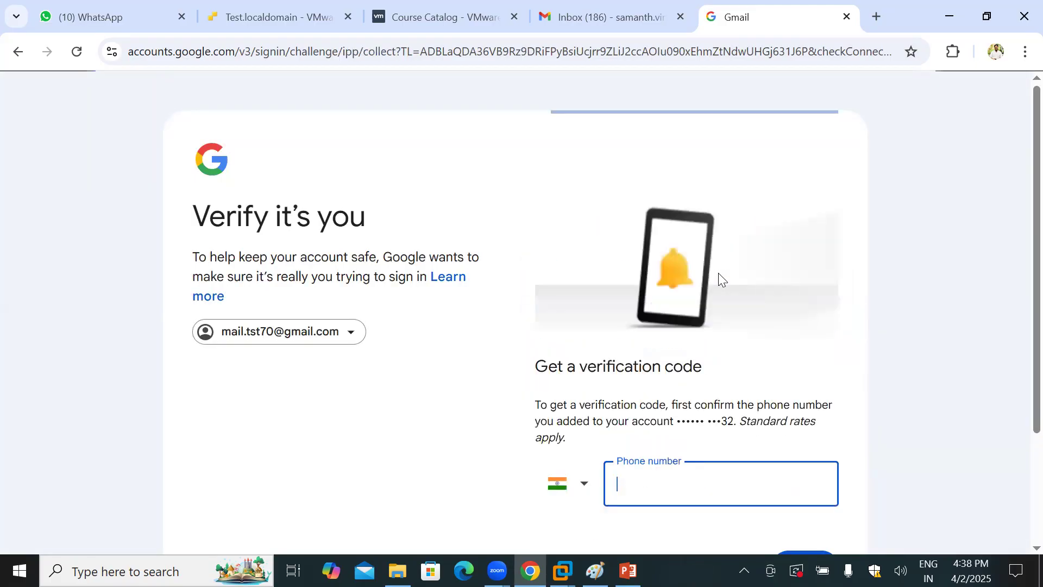
{"action": "scroll", "coordinate": [795, 282], "scroll_direction": "down", "scroll_amount": 1}
{"action": "scroll", "coordinate": [794, 281], "scroll_direction": "down", "scroll_amount": 1}
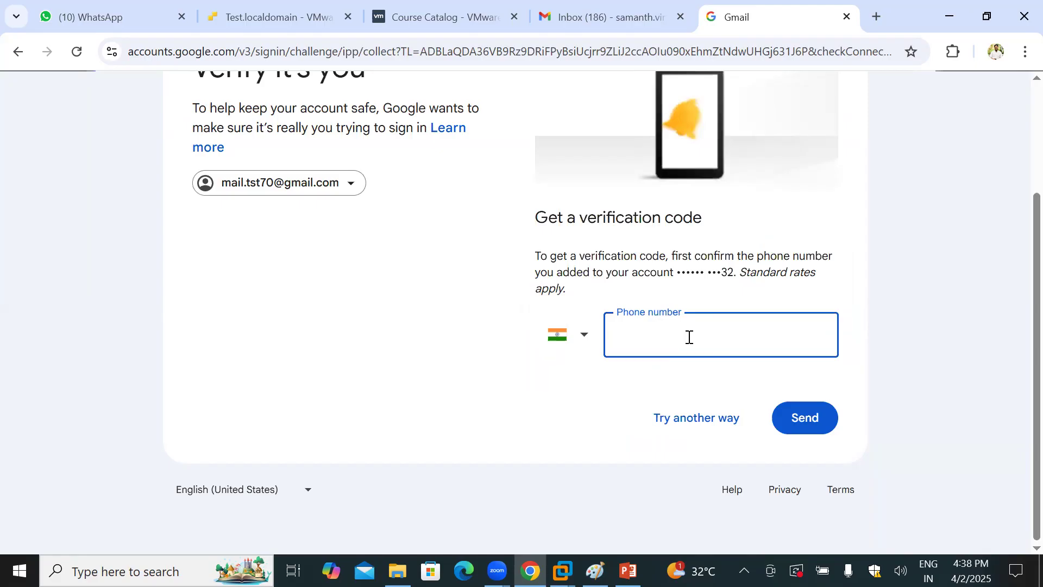
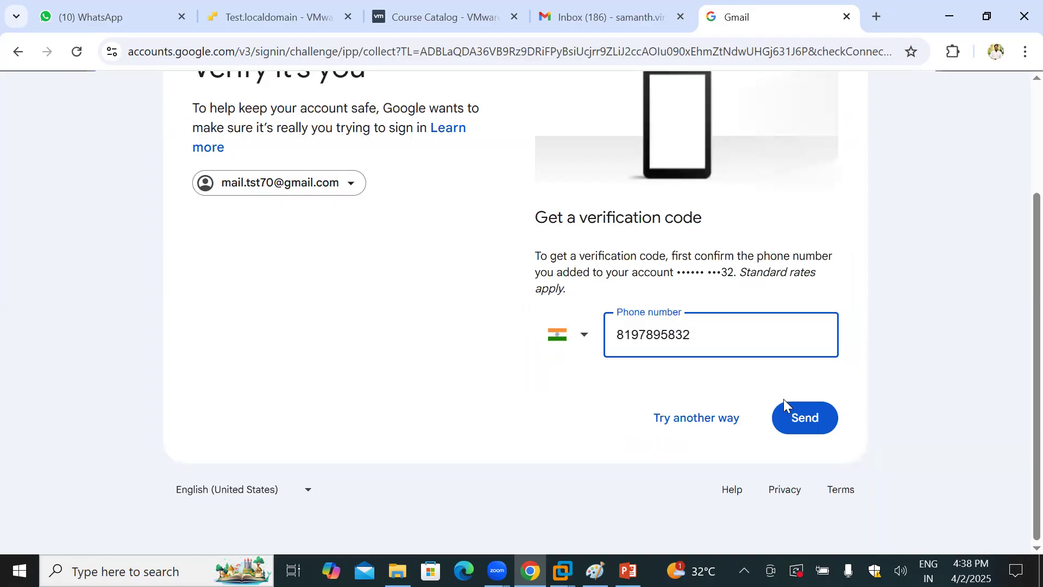
{"action": "left_click", "coordinate": [796, 414]}
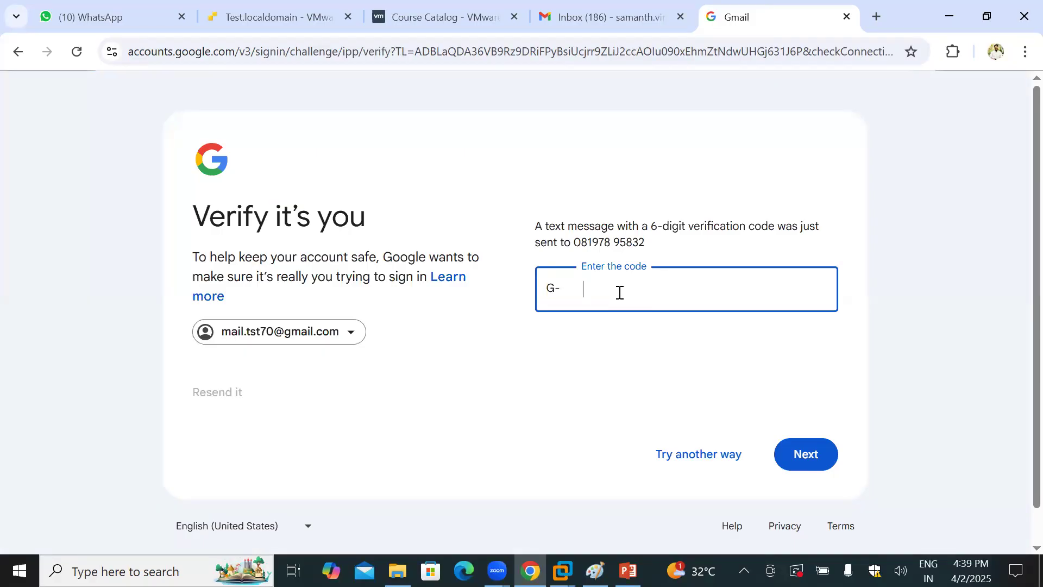
Refresh the ESXi datastore browser listing twice while waiting for the code
{"action": "left_click", "coordinate": [259, 16]}
{"action": "left_click", "coordinate": [602, 219]}
{"action": "left_click", "coordinate": [555, 161]}
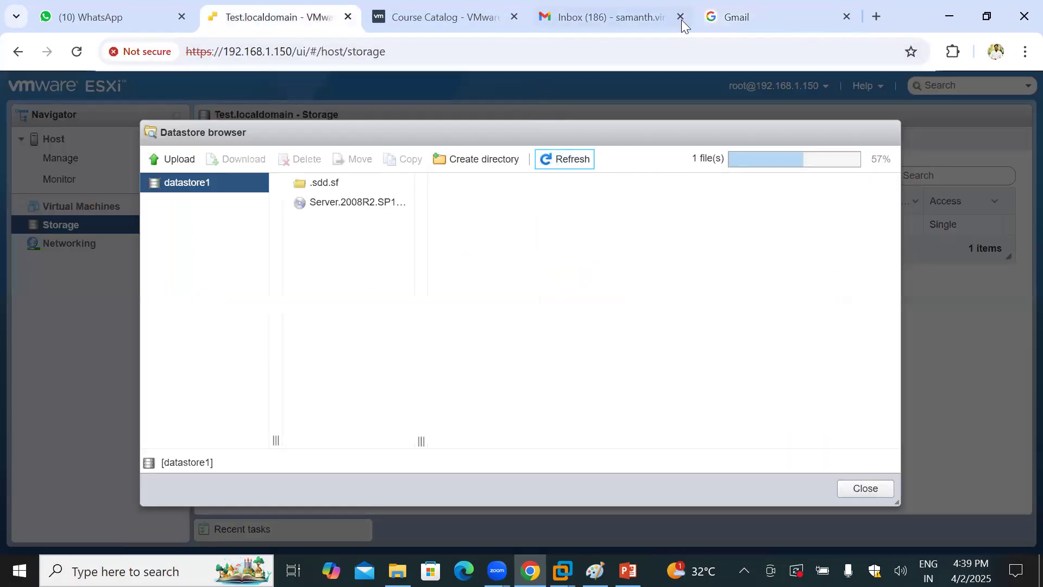
{"action": "left_click", "coordinate": [769, 16]}
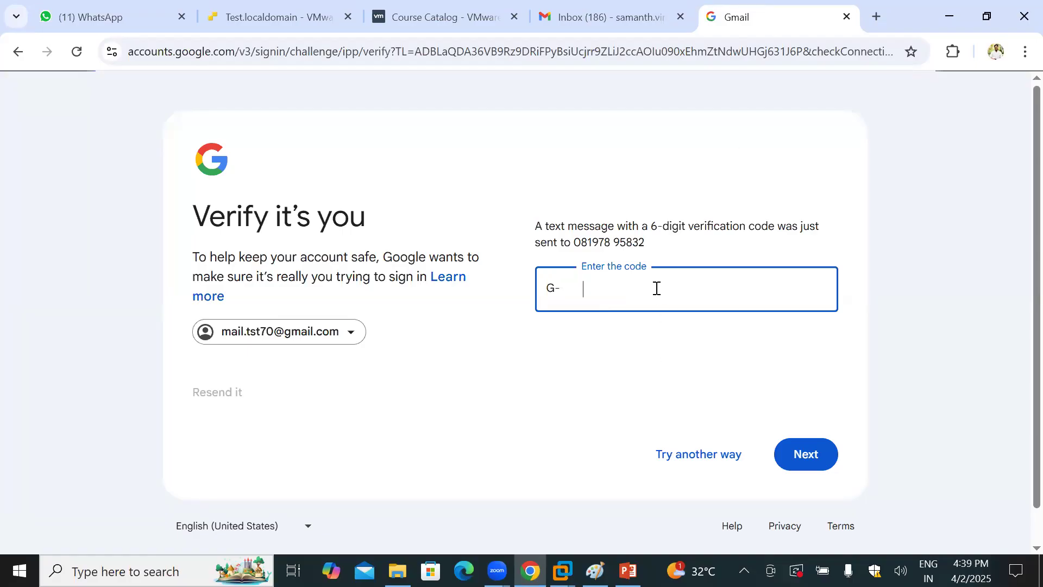
Submit the texted verification code and decline creating a new Chrome profile
{"action": "left_click", "coordinate": [803, 455]}
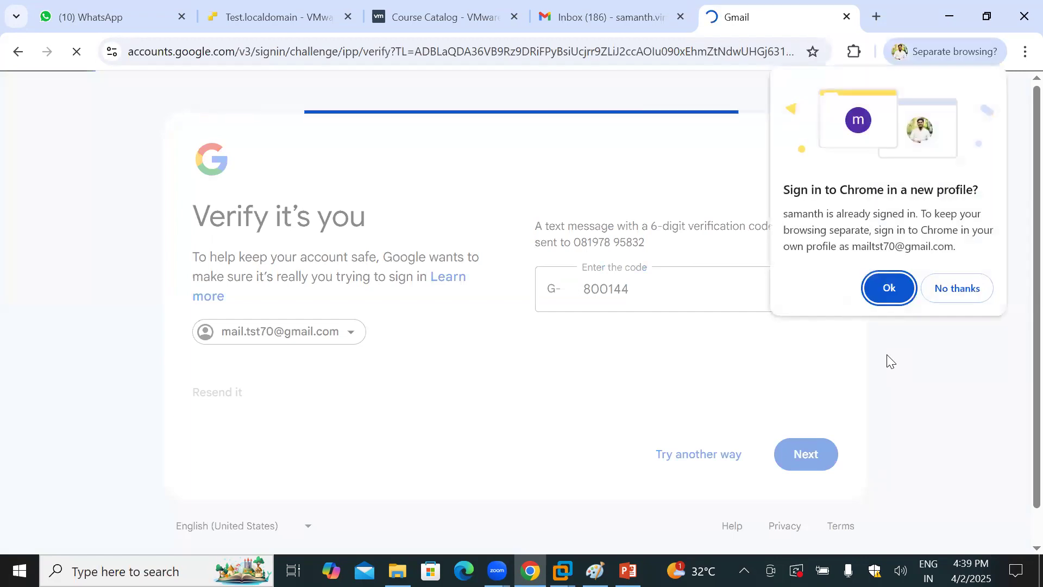
{"action": "left_click", "coordinate": [967, 287]}
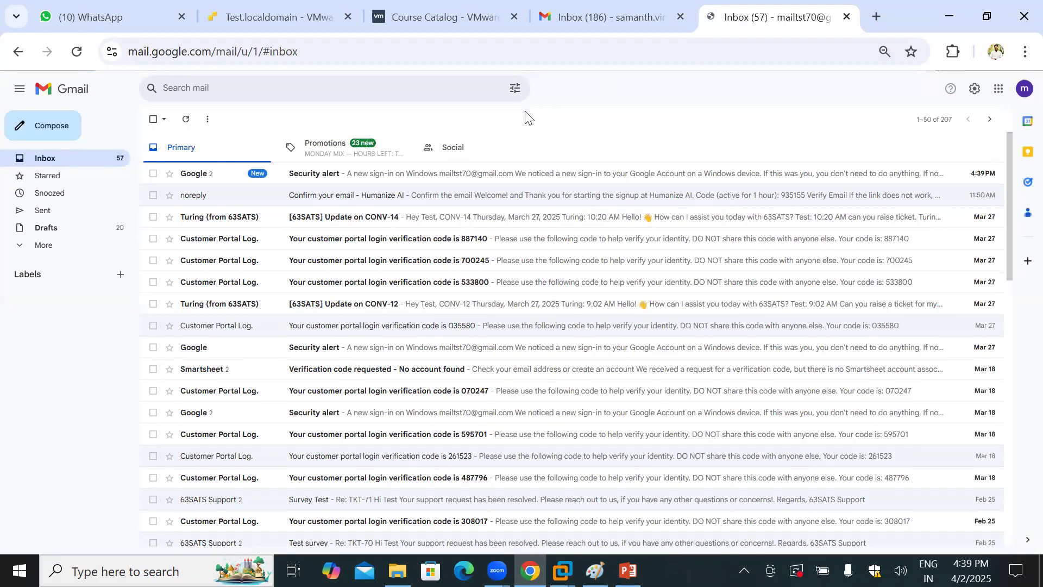
{"action": "left_click_drag", "start_coordinate": [421, 14], "coordinate": [755, 17]}
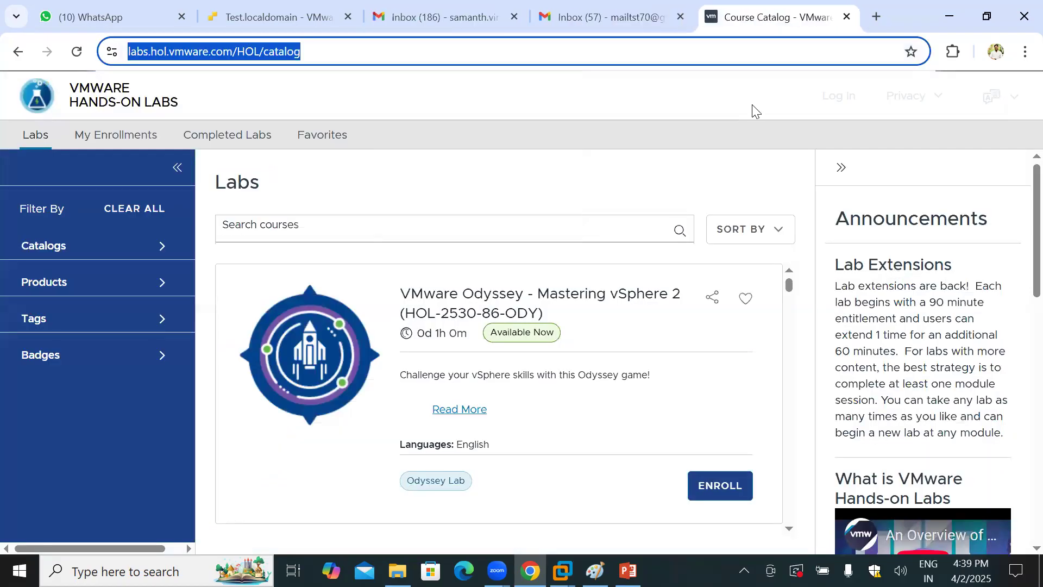
Open the Hands-on Labs login page and switch to registering a new account
{"action": "left_click", "coordinate": [728, 100]}
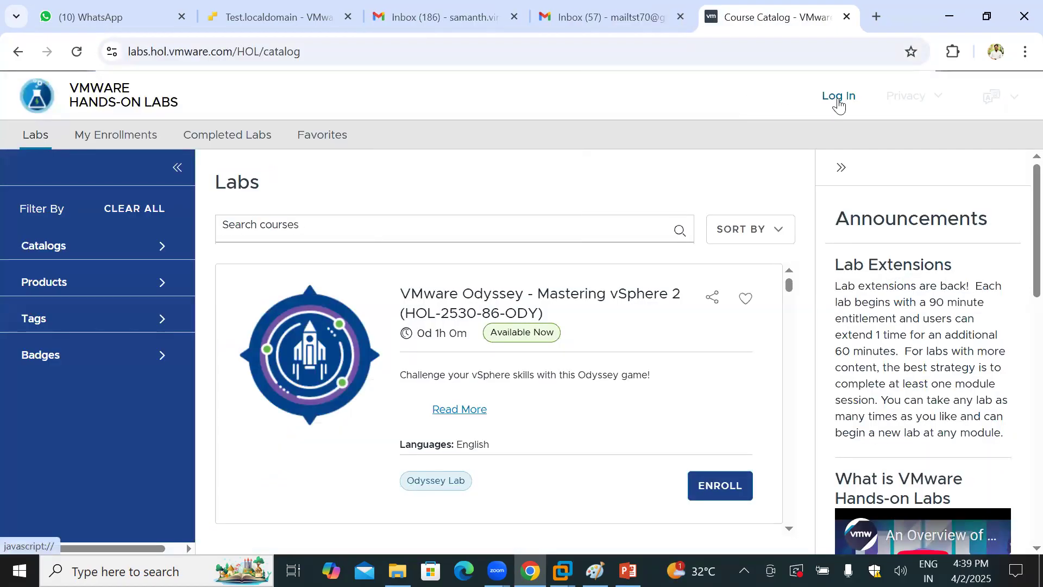
{"action": "left_click", "coordinate": [839, 101]}
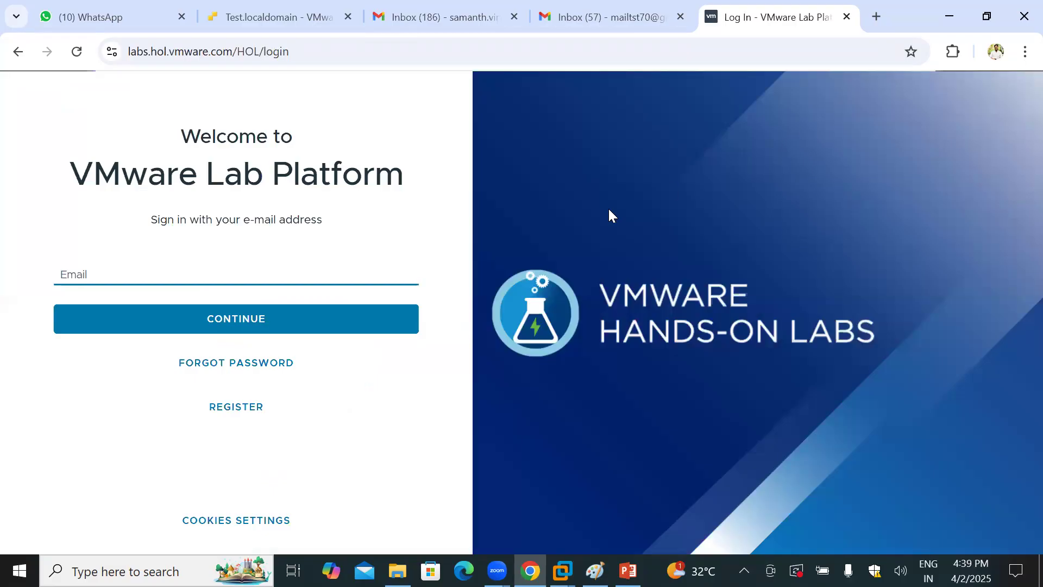
{"action": "left_click", "coordinate": [240, 410]}
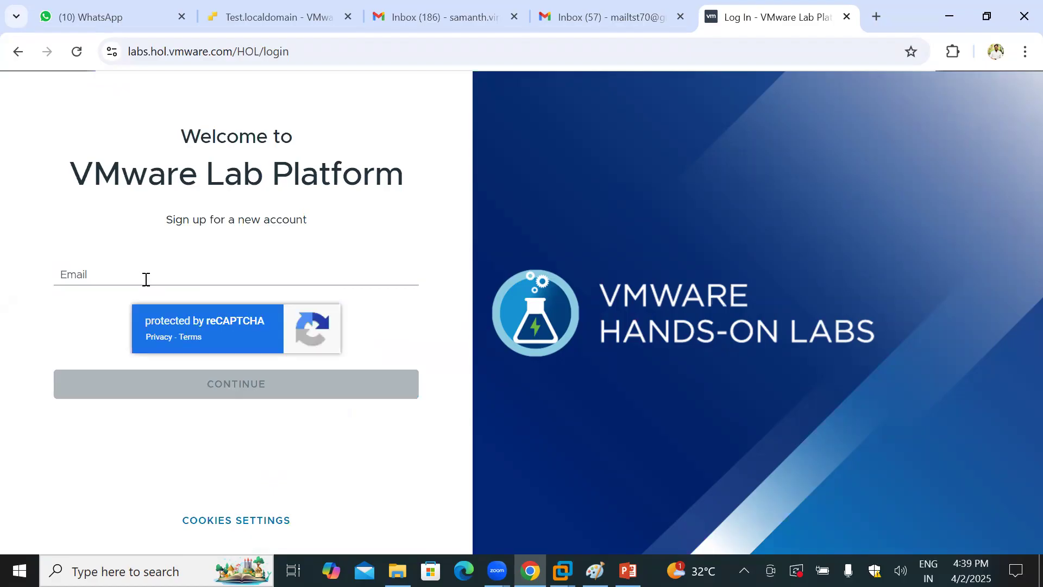
Copy the second Gmail account's address, paste it into Email and continue
{"action": "left_click", "coordinate": [627, 12]}
{"action": "left_click", "coordinate": [1024, 92]}
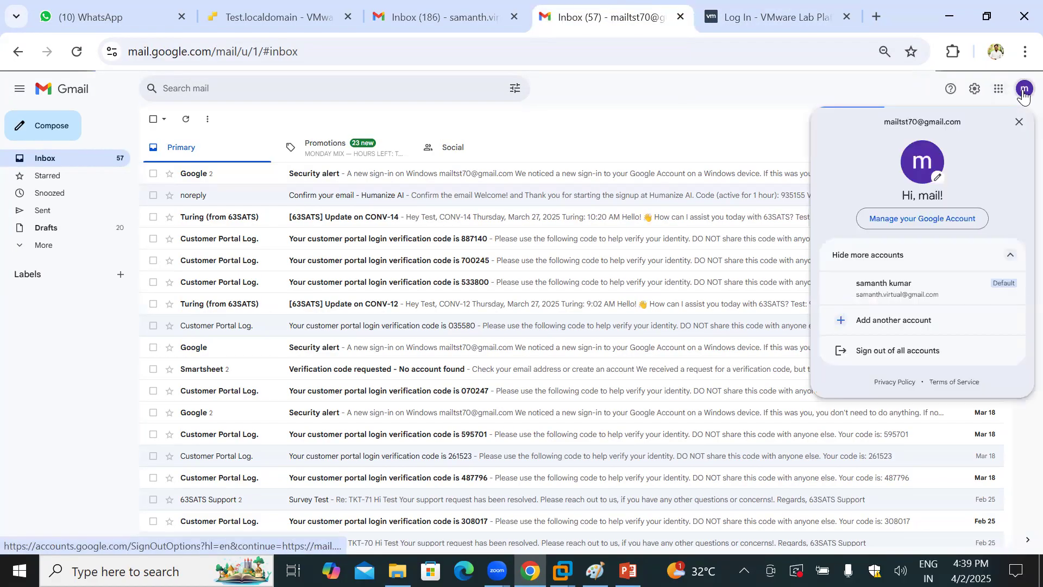
{"action": "left_click_drag", "start_coordinate": [963, 123], "coordinate": [881, 125]}
{"action": "key", "text": "ctrl+c"}
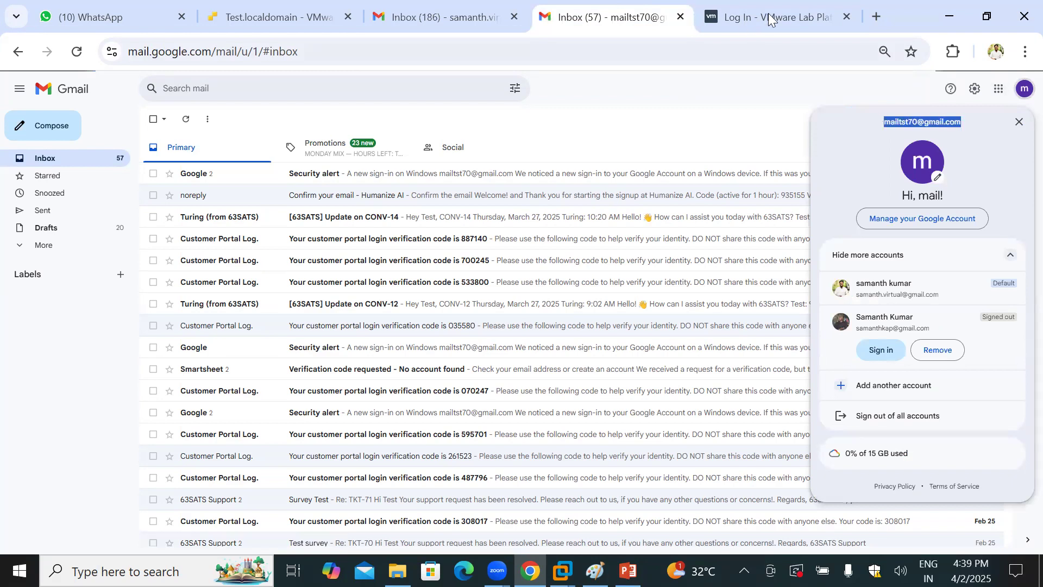
{"action": "left_click", "coordinate": [769, 17]}
{"action": "left_click", "coordinate": [163, 270]}
{"action": "key", "text": "ctrl+v"}
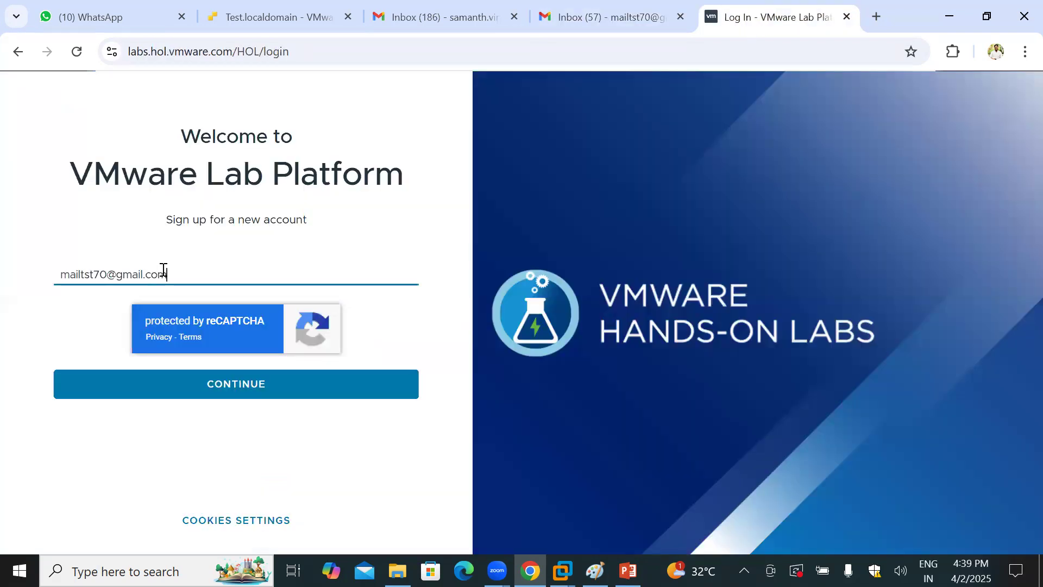
{"action": "left_click", "coordinate": [245, 386]}
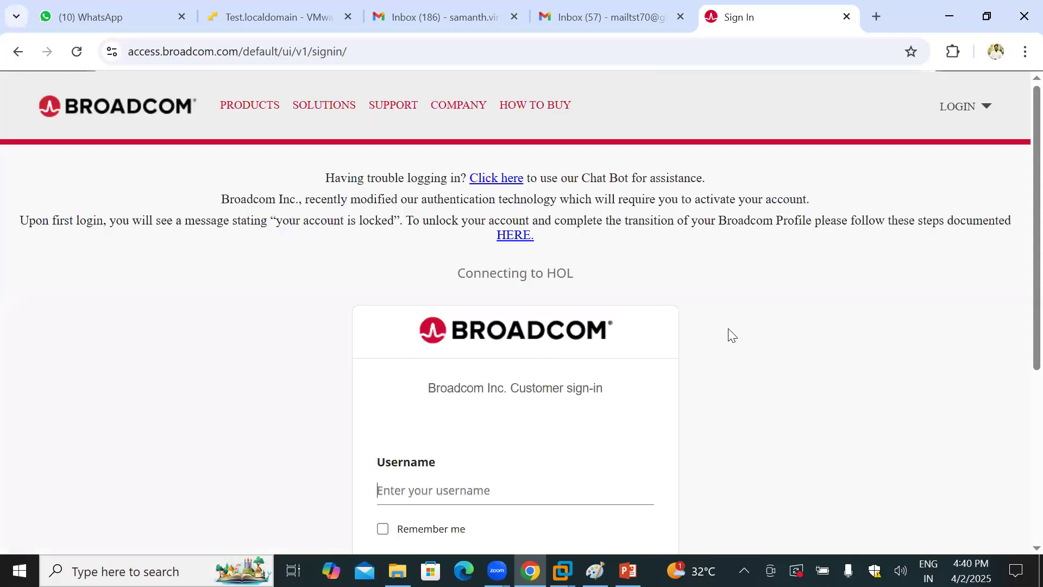
Paste the Gmail address as the Broadcom username and proceed to the password step
{"action": "scroll", "coordinate": [728, 328], "scroll_direction": "down", "scroll_amount": 5}
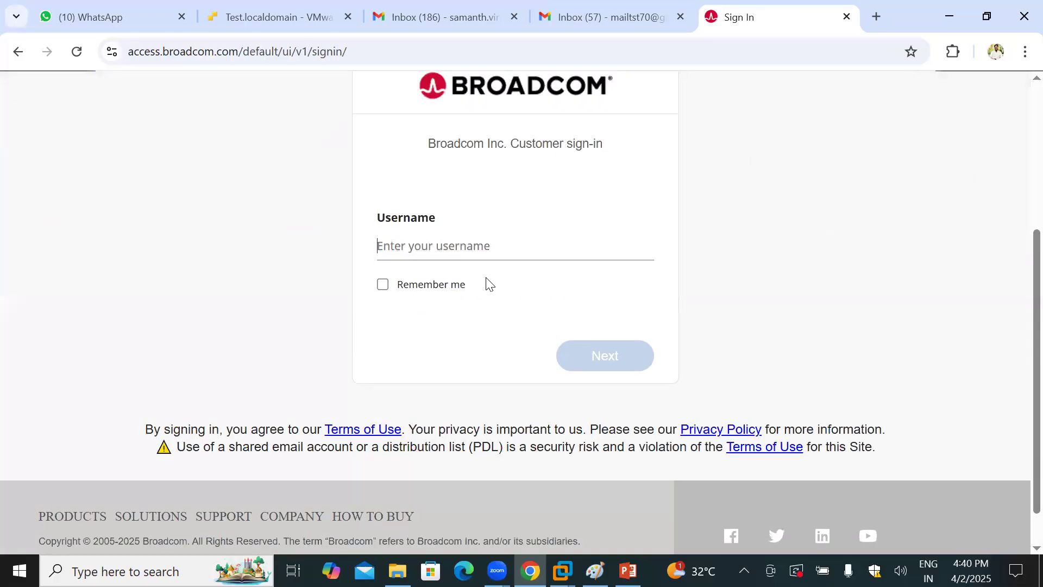
{"action": "scroll", "coordinate": [497, 270], "scroll_direction": "up", "scroll_amount": 3}
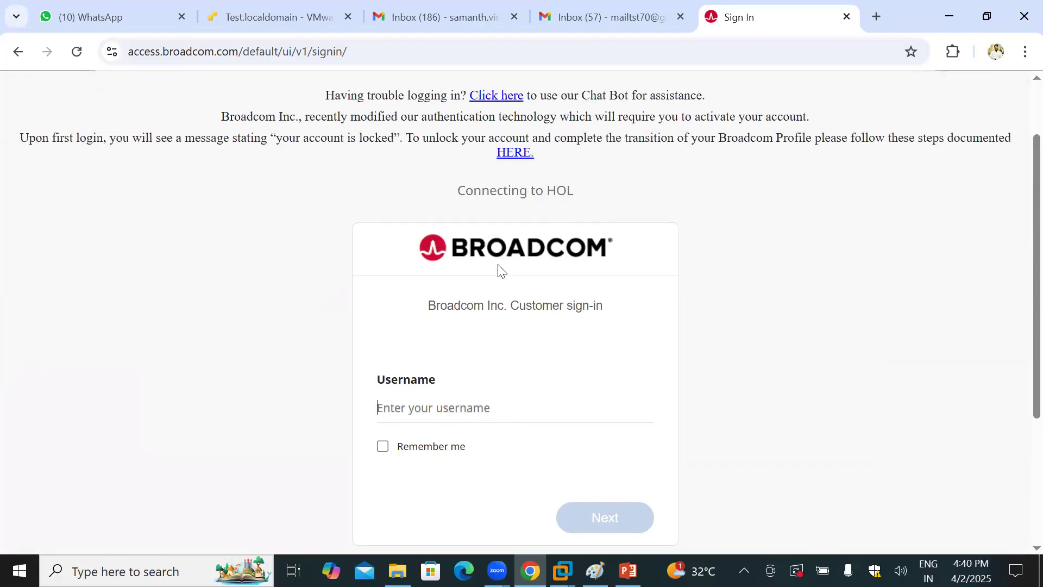
{"action": "scroll", "coordinate": [497, 270], "scroll_direction": "down", "scroll_amount": 3}
{"action": "key", "text": "ctrl+v"}
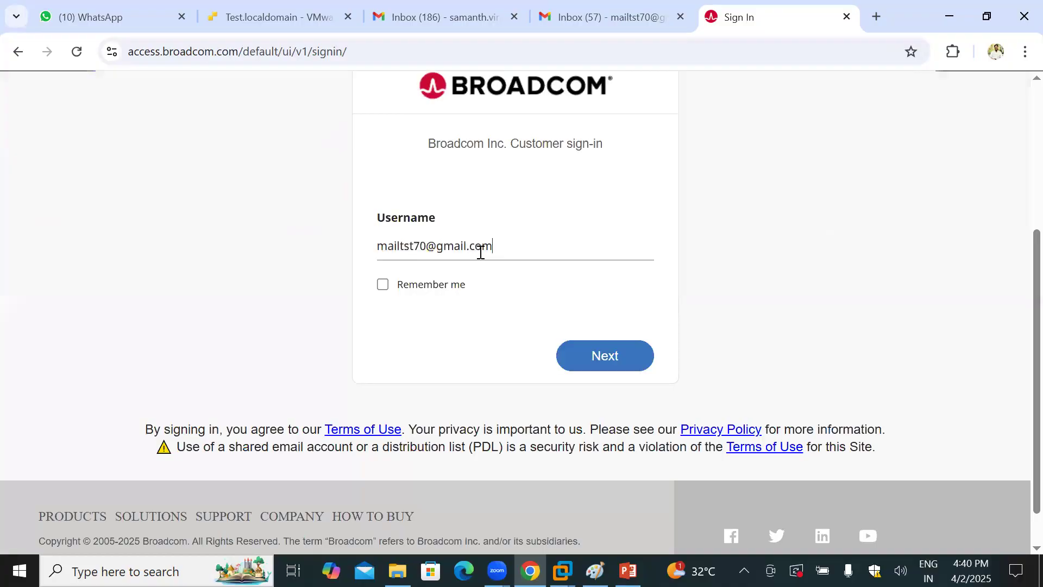
{"action": "left_click", "coordinate": [624, 356]}
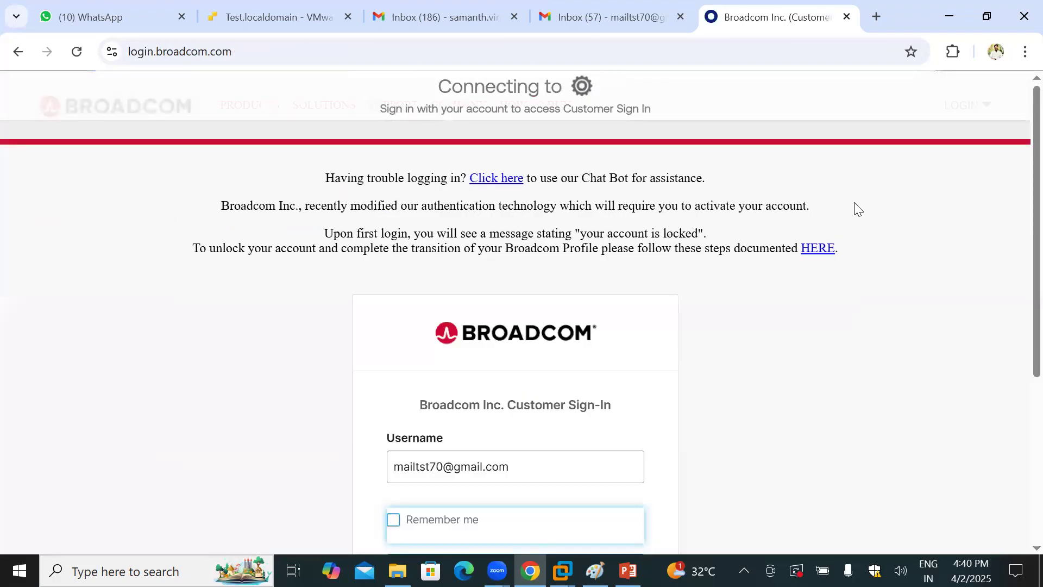
{"action": "scroll", "coordinate": [723, 299], "scroll_direction": "down", "scroll_amount": 5}
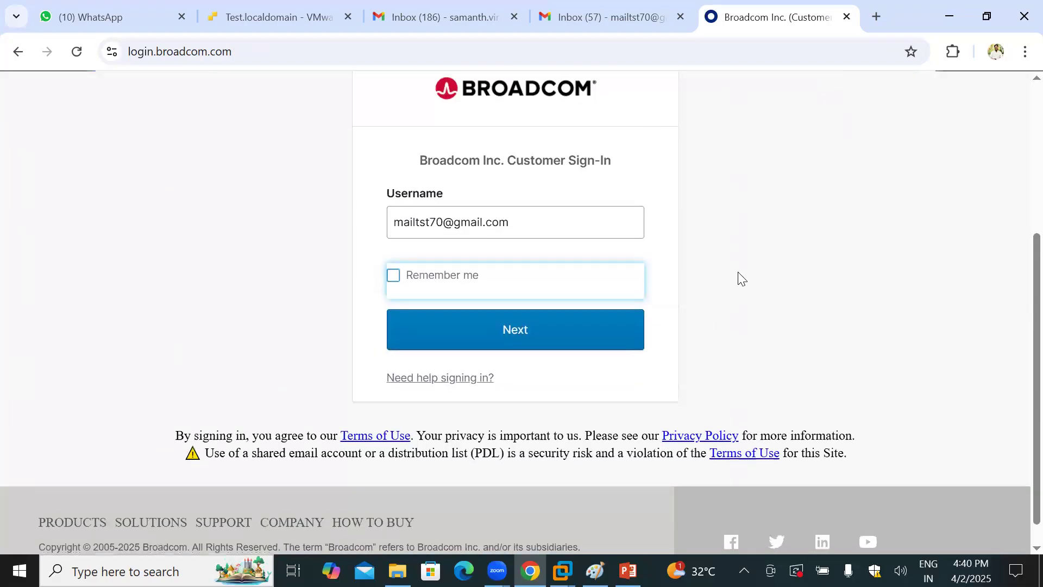
{"action": "left_click", "coordinate": [531, 333]}
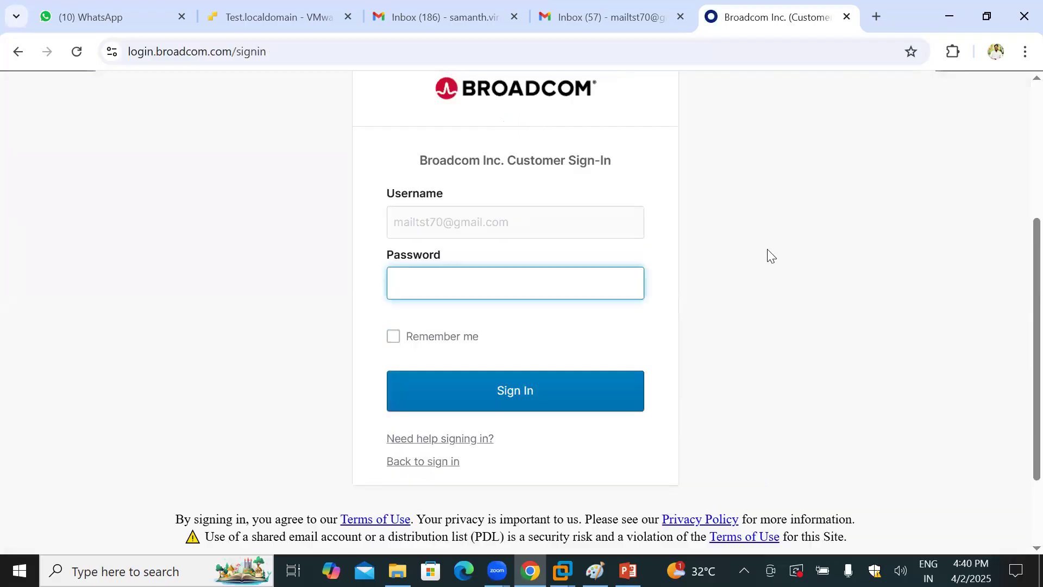
Go back to the username step and follow the Register link under Need help signing in?
{"action": "scroll", "coordinate": [772, 256], "scroll_direction": "down", "scroll_amount": 2}
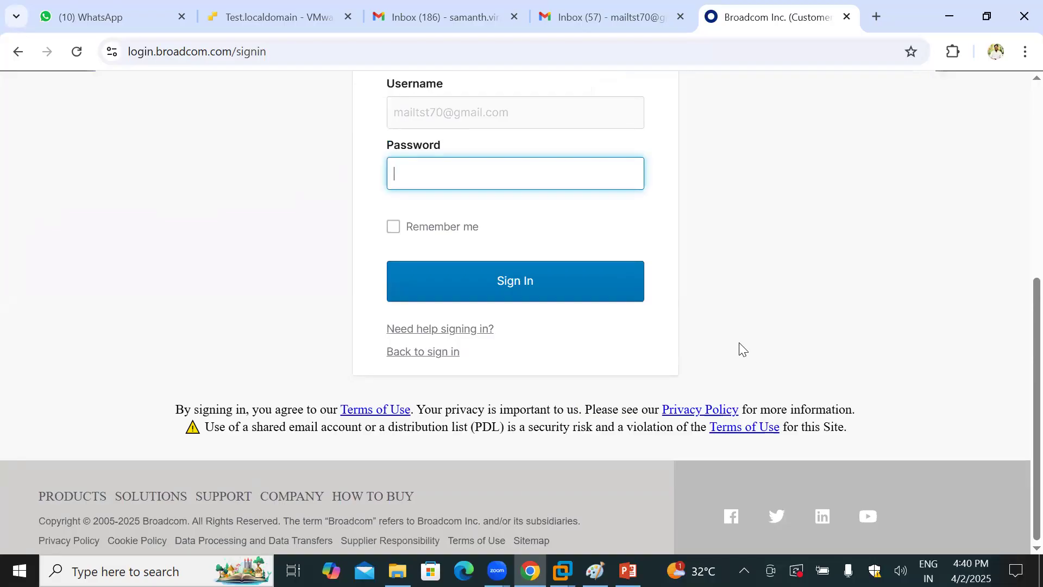
{"action": "scroll", "coordinate": [742, 350], "scroll_direction": "up", "scroll_amount": 6}
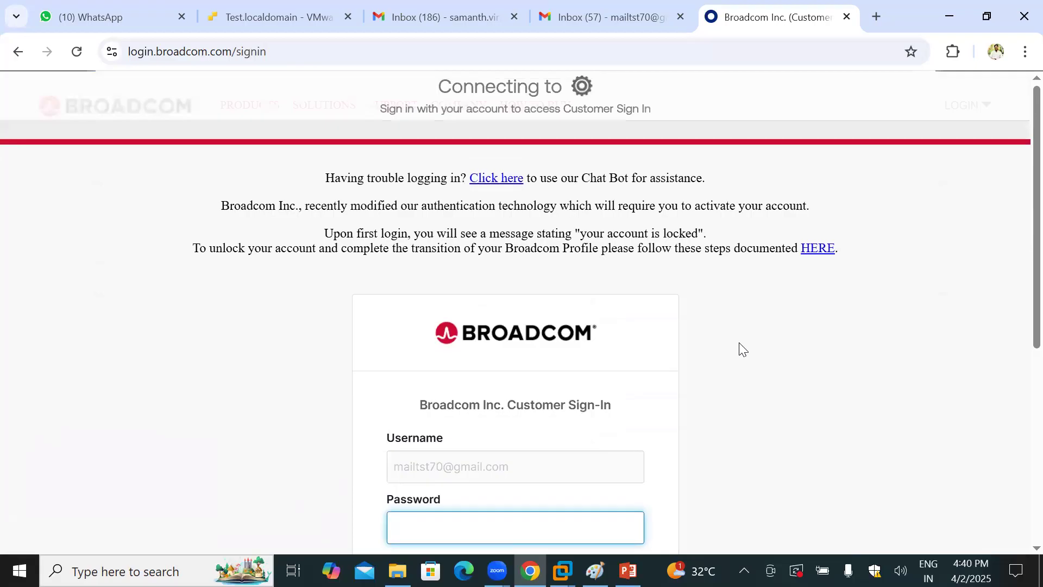
{"action": "scroll", "coordinate": [742, 349], "scroll_direction": "down", "scroll_amount": 6}
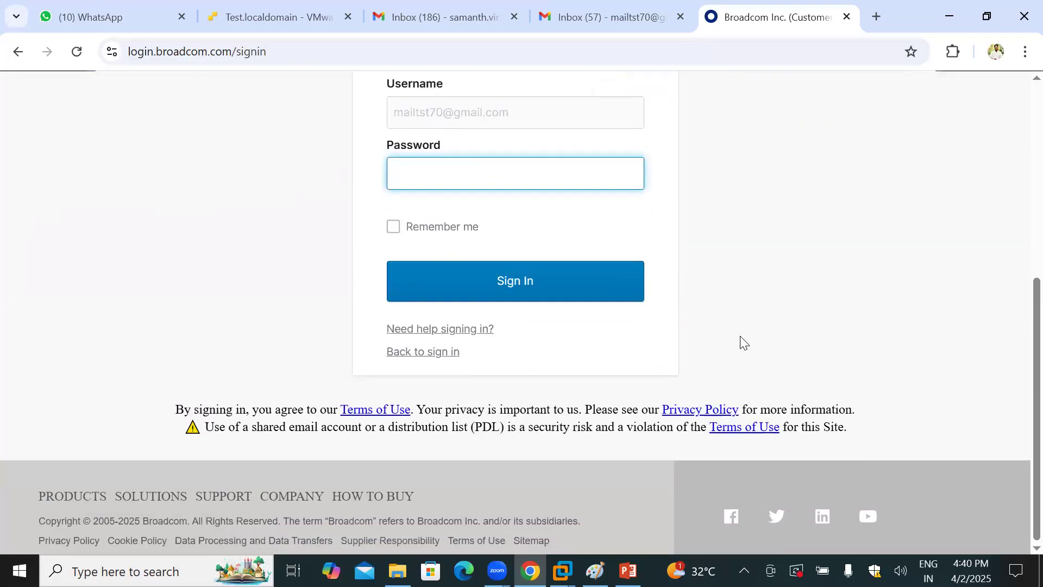
{"action": "left_click", "coordinate": [425, 352]}
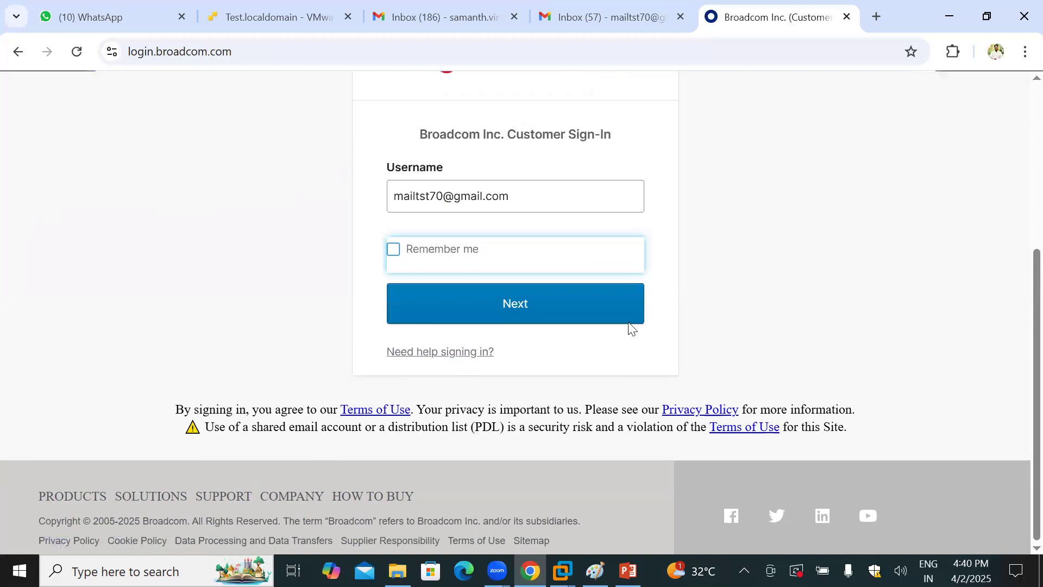
{"action": "left_click", "coordinate": [483, 353]}
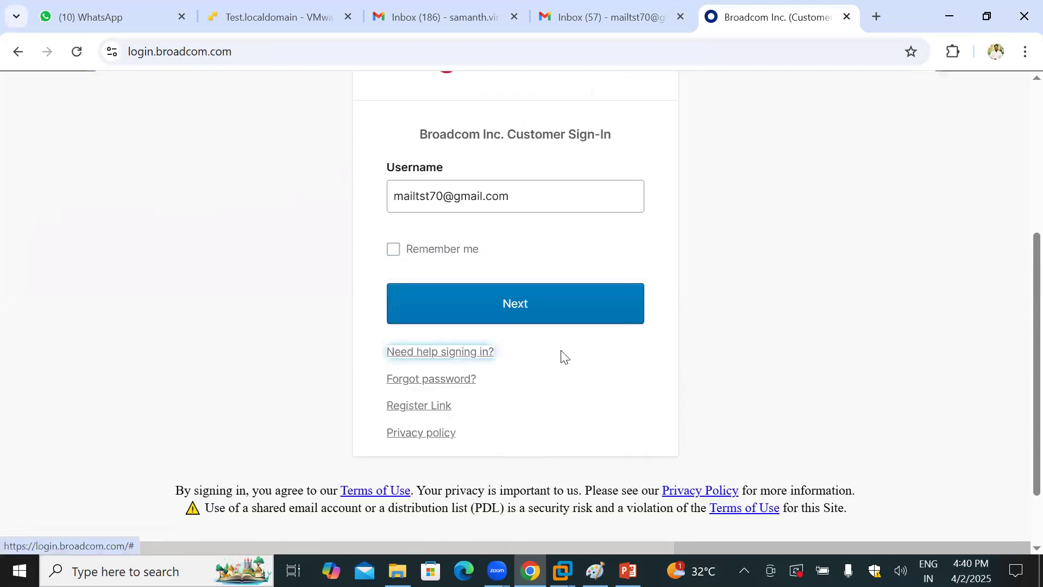
{"action": "left_click", "coordinate": [403, 411]}
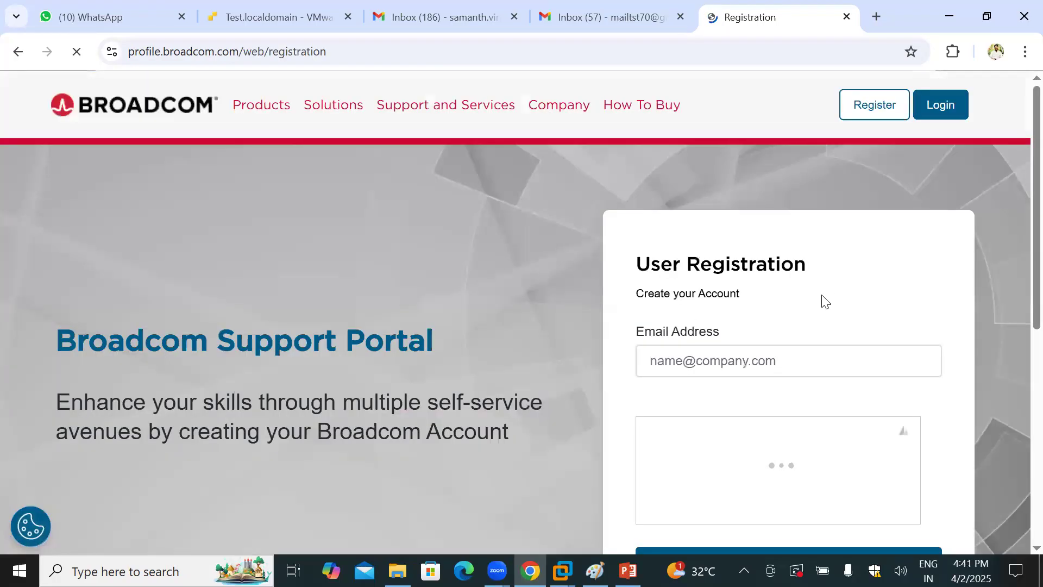
{"action": "scroll", "coordinate": [825, 301], "scroll_direction": "down", "scroll_amount": 3}
Fill the registration e-mail field with the browser's suggested address
{"action": "left_click", "coordinate": [708, 194]}
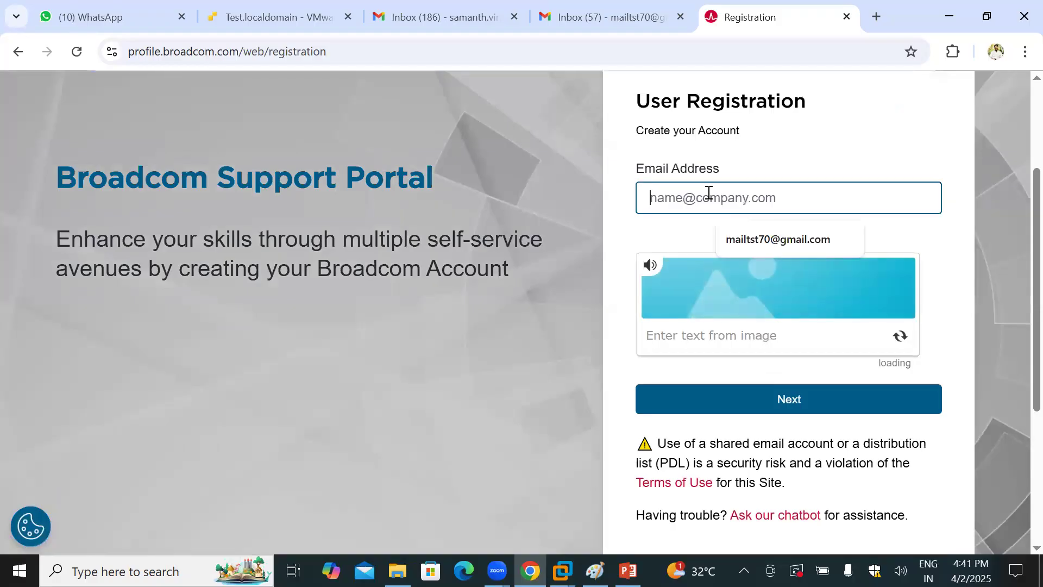
{"action": "key", "text": "Down"}
{"action": "key", "text": "Return"}
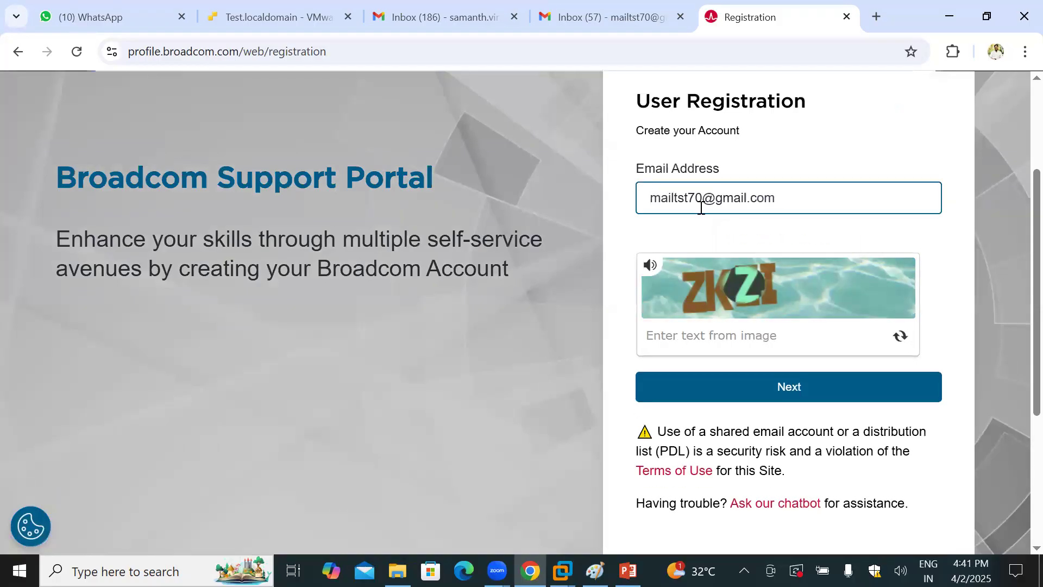
Copy the registration page link and send it to the WhatsApp training group
{"action": "scroll", "coordinate": [440, 205], "scroll_direction": "up", "scroll_amount": 3}
{"action": "left_click", "coordinate": [413, 47]}
{"action": "key", "text": "ctrl+c"}
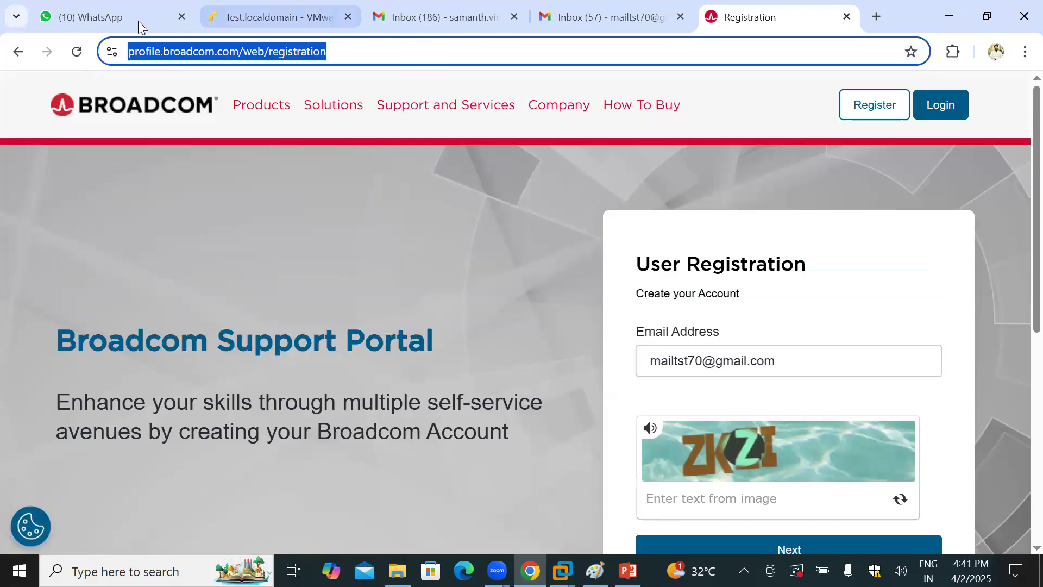
{"action": "left_click", "coordinate": [115, 9]}
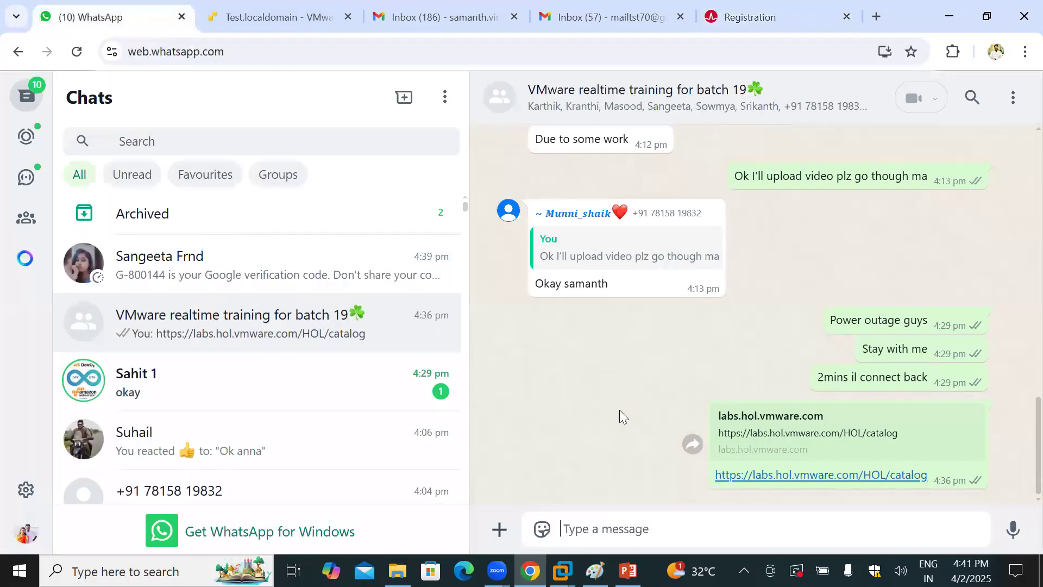
{"action": "key", "text": "ctrl+v"}
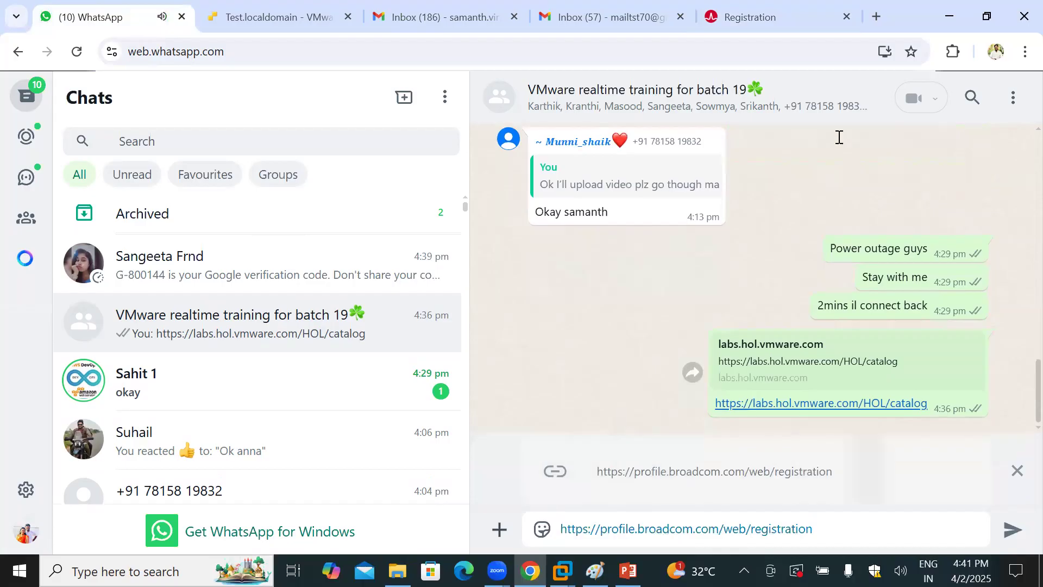
{"action": "key", "text": "Return"}
{"action": "left_click", "coordinate": [757, 20]}
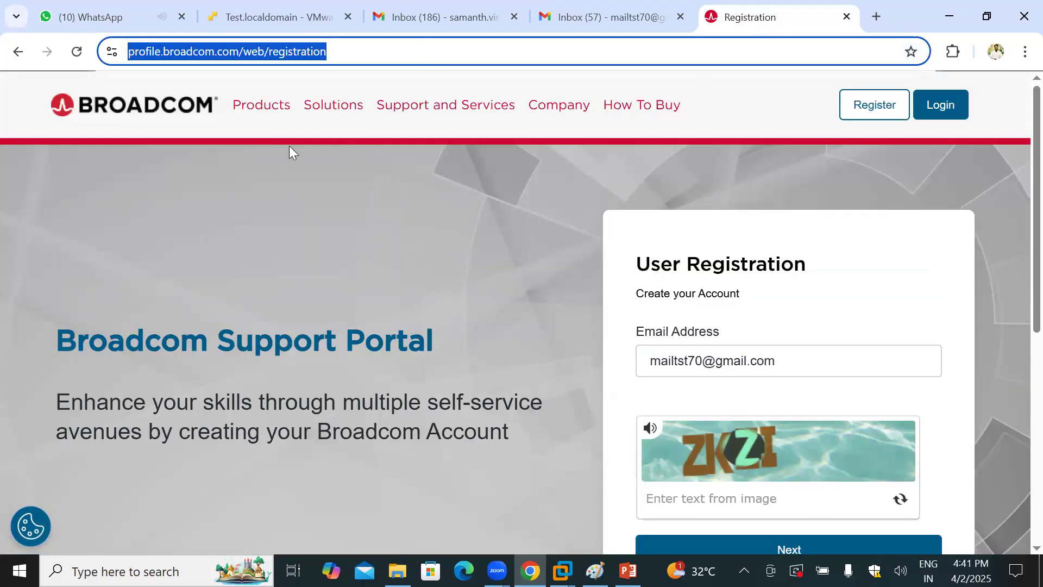
Enter the captcha text from the image and submit the registration e-mail
{"action": "scroll", "coordinate": [710, 344], "scroll_direction": "down", "scroll_amount": 3}
{"action": "left_click", "coordinate": [711, 342]}
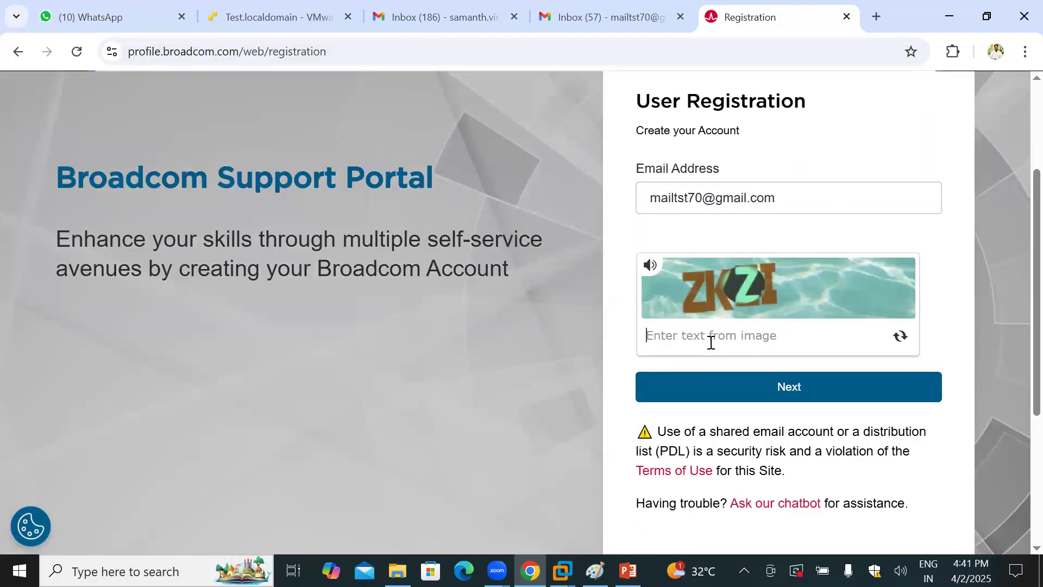
{"action": "type", "text": "ZK"}
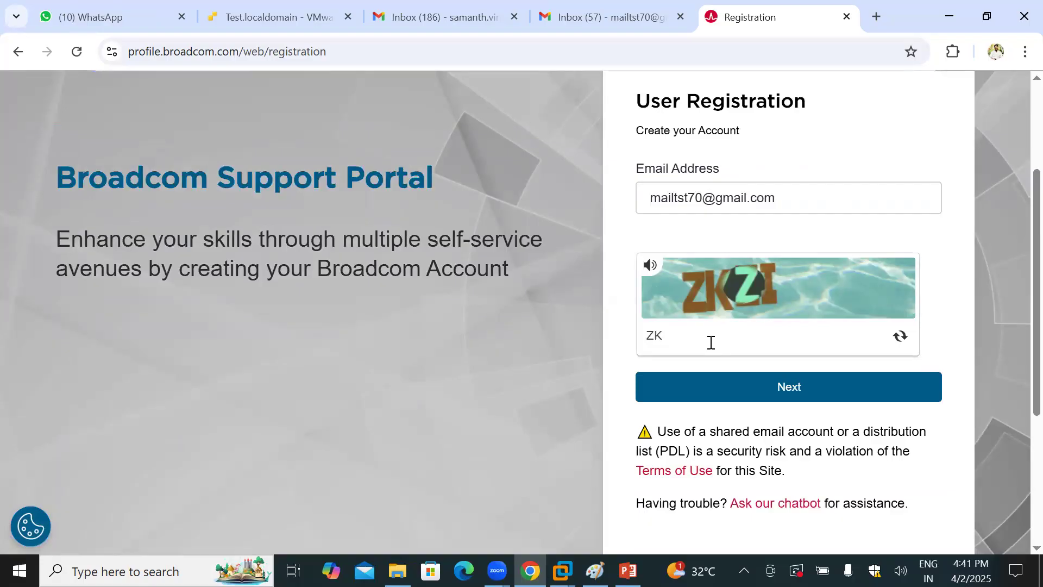
{"action": "left_click", "coordinate": [769, 396]}
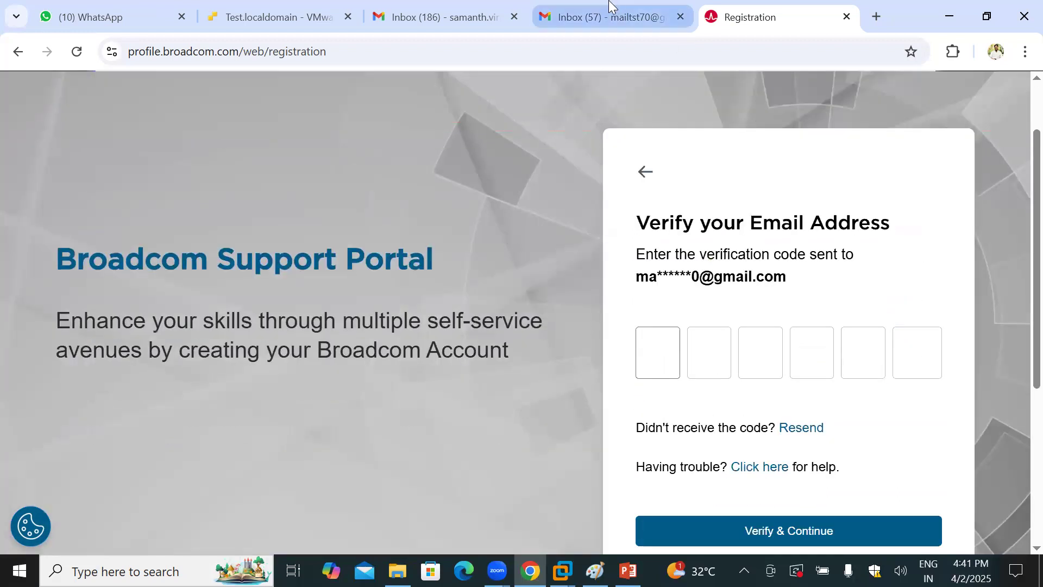
{"action": "left_click", "coordinate": [625, 13]}
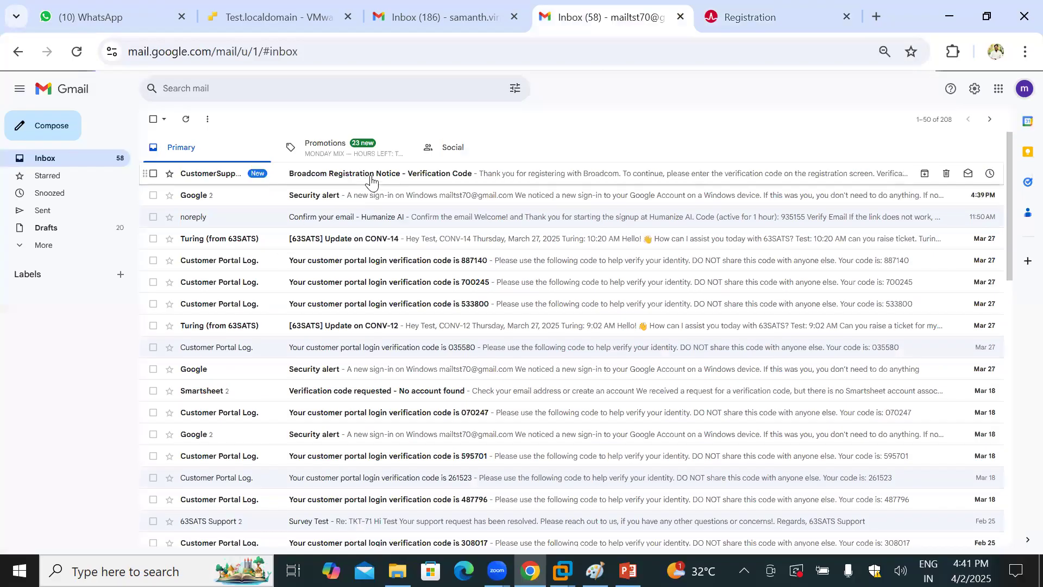
Copy the code from the Broadcom Registration Notice email, paste it and Verify & Continue
{"action": "left_click", "coordinate": [369, 175]}
{"action": "double_click", "coordinate": [254, 280]}
{"action": "key", "text": "ctrl+c"}
{"action": "left_click", "coordinate": [761, 16]}
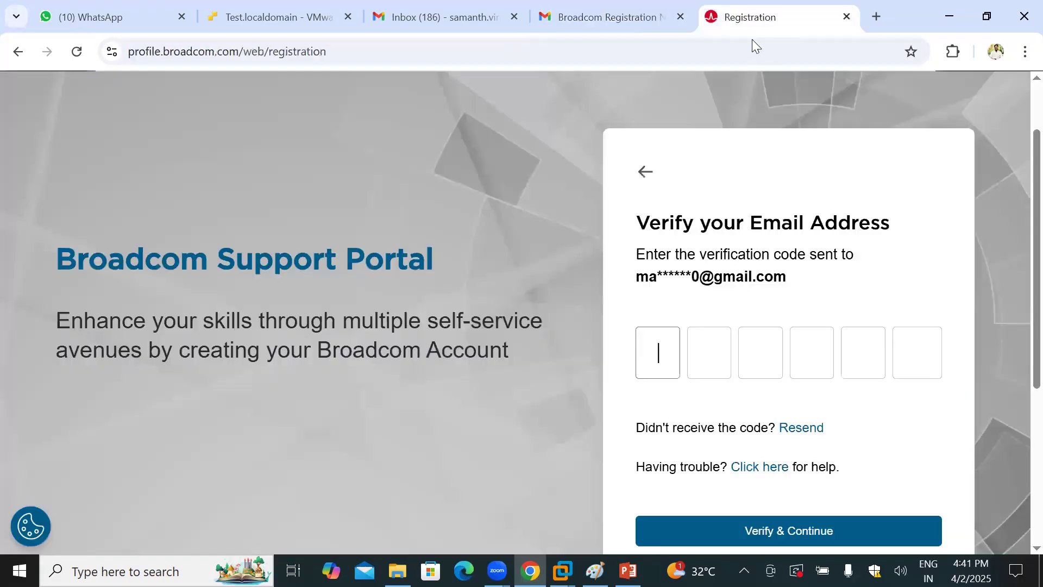
{"action": "key", "text": "ctrl+v"}
{"action": "scroll", "coordinate": [781, 294], "scroll_direction": "down", "scroll_amount": 4}
{"action": "left_click", "coordinate": [780, 286]}
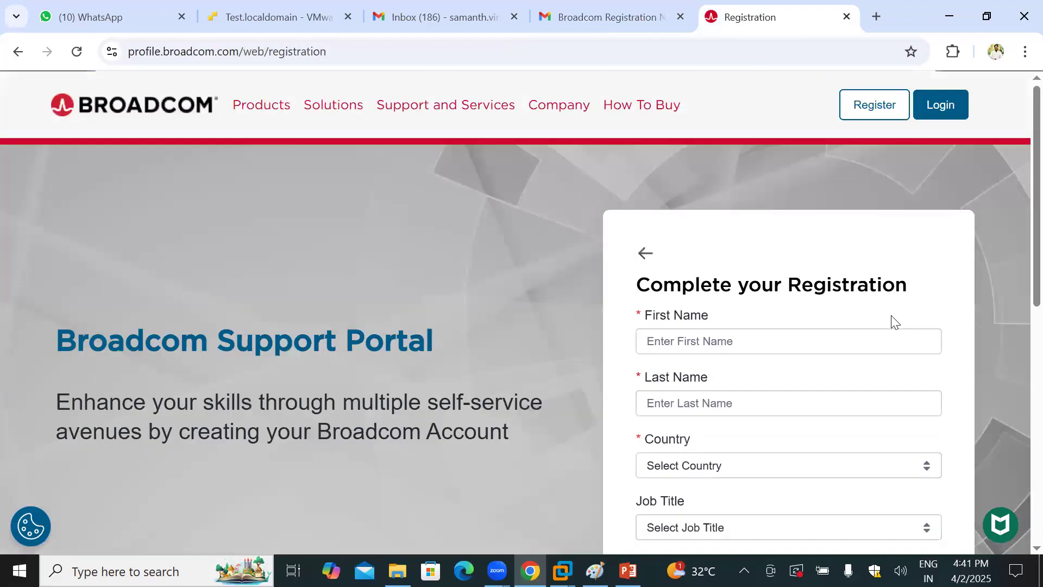
{"action": "scroll", "coordinate": [895, 322], "scroll_direction": "down", "scroll_amount": 3}
Enter the first and last name, choose India as country and Administrator as job title
{"action": "left_click", "coordinate": [718, 181]}
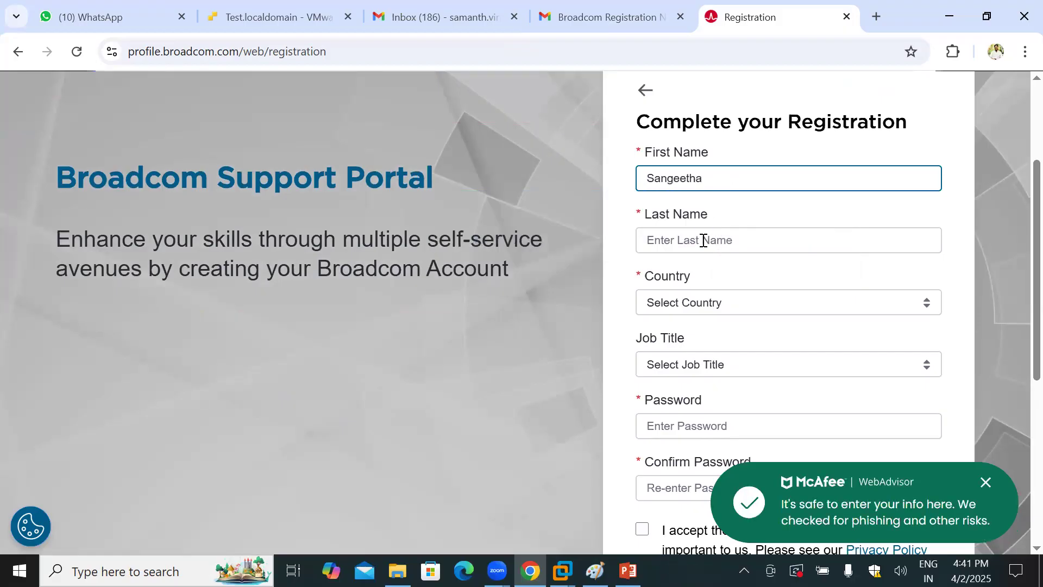
{"action": "left_click", "coordinate": [703, 240]}
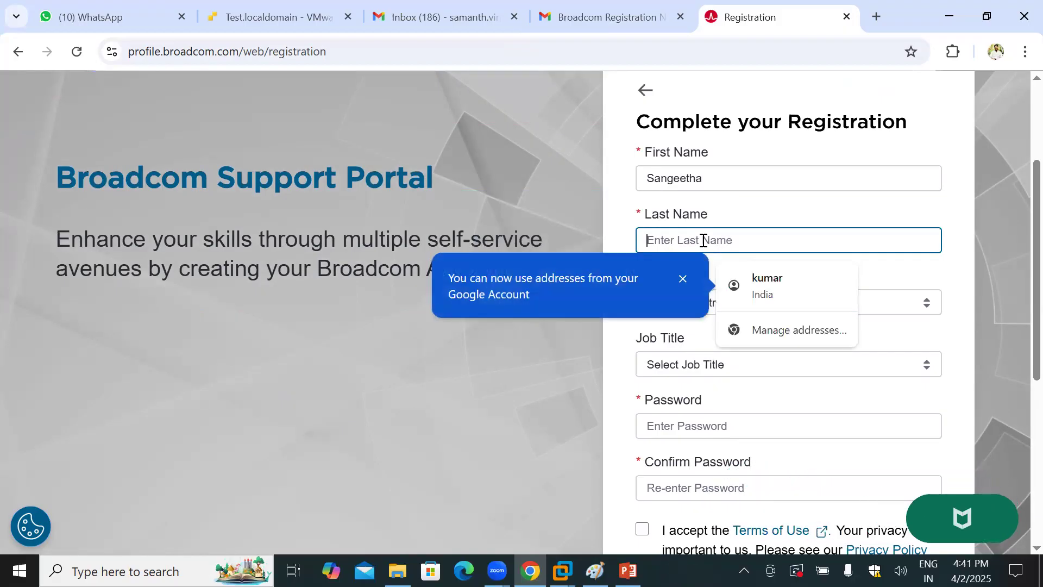
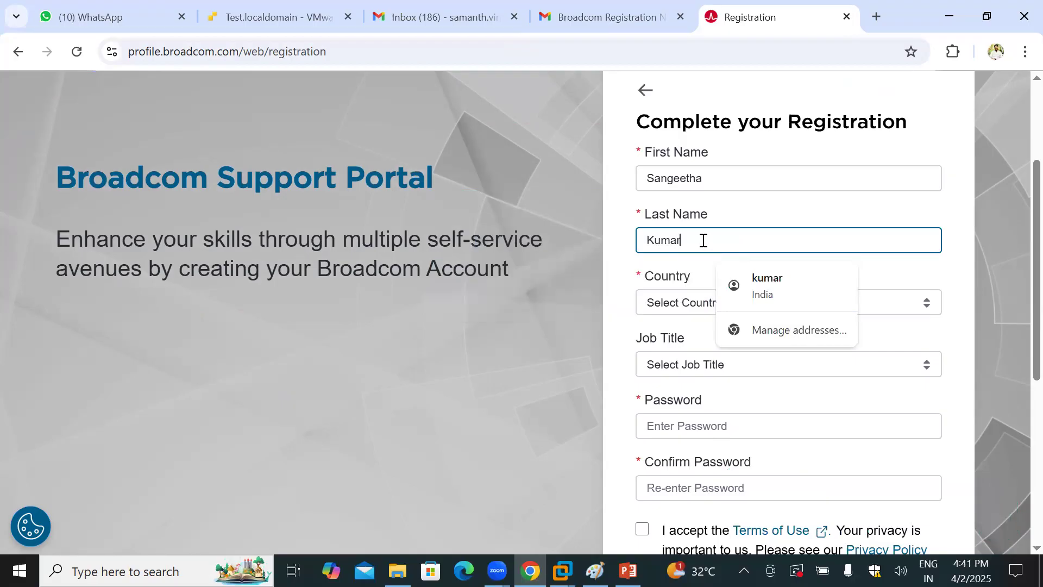
{"action": "left_click", "coordinate": [687, 303]}
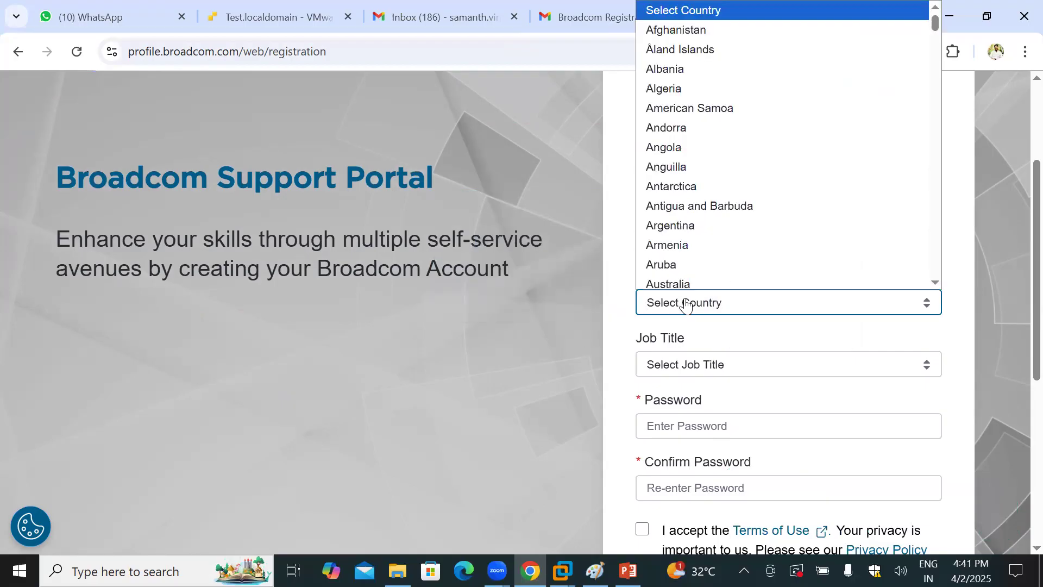
{"action": "type", "text": "india"}
{"action": "left_click", "coordinate": [695, 284]}
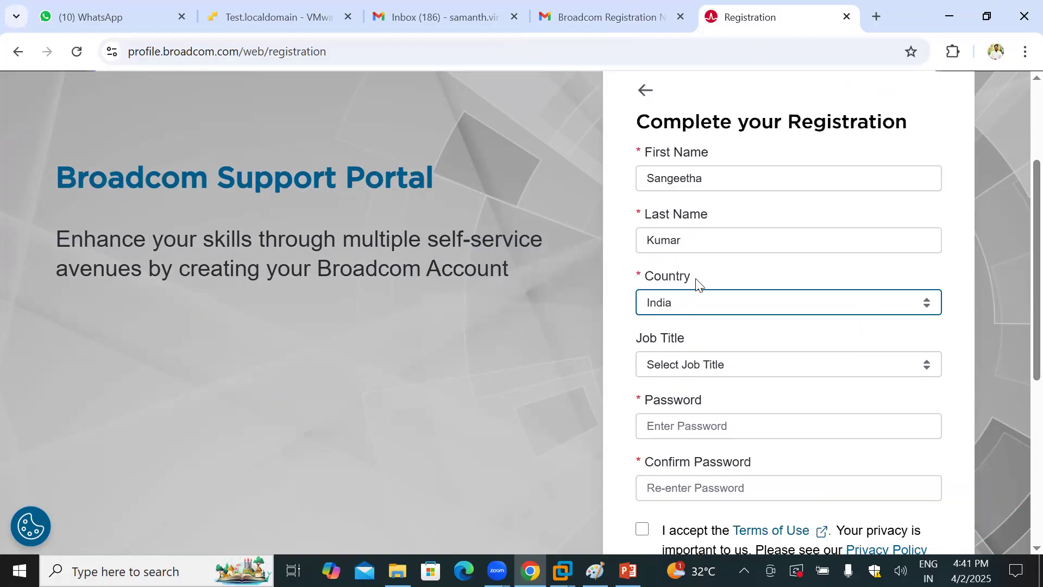
{"action": "left_click", "coordinate": [713, 370]}
{"action": "scroll", "coordinate": [713, 367], "scroll_direction": "down", "scroll_amount": 2}
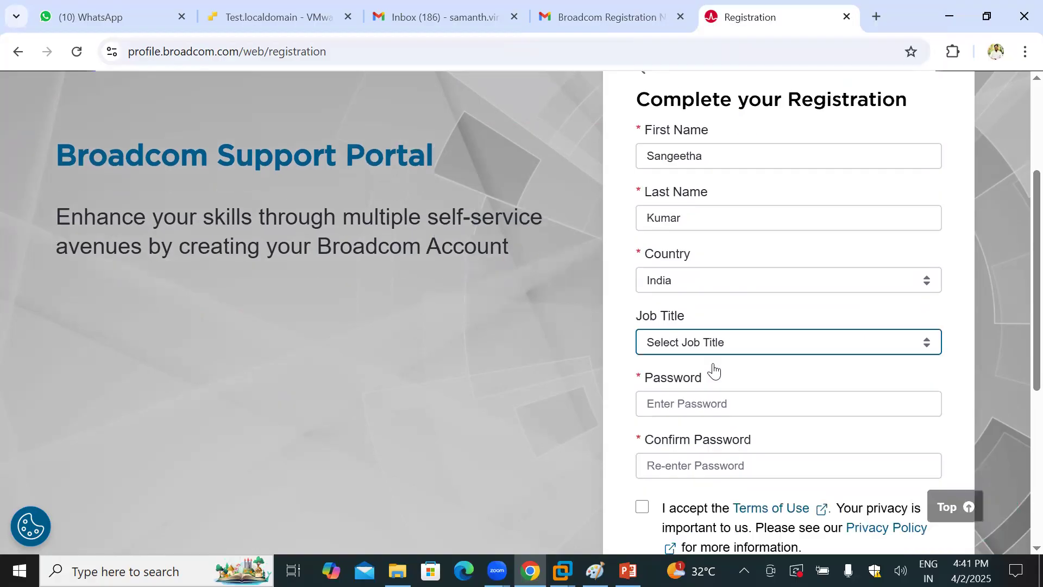
{"action": "left_click", "coordinate": [709, 301]}
{"action": "left_click", "coordinate": [694, 326]}
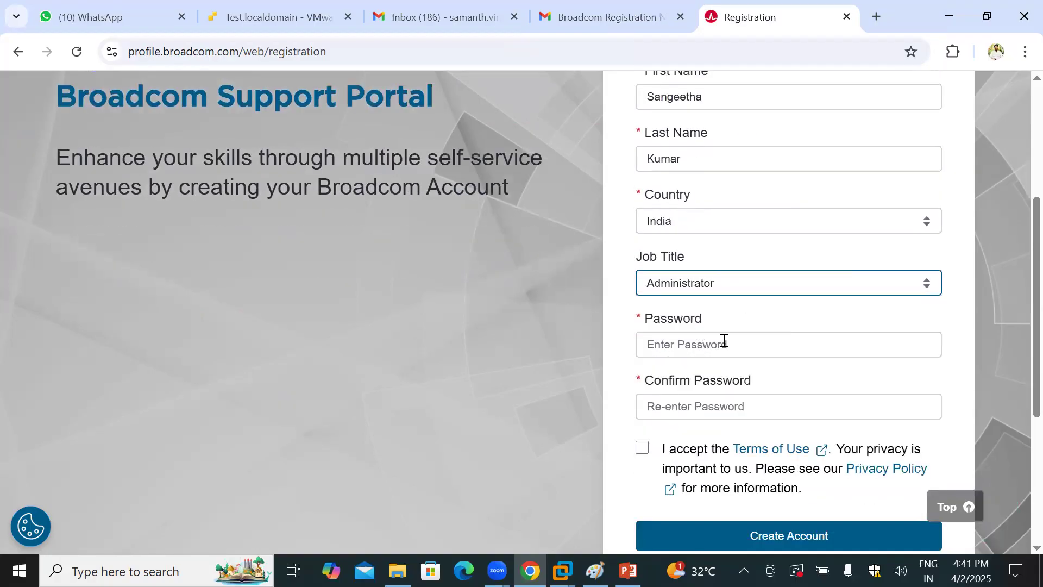
Set and confirm a manual password instead of the suggested one, accept the terms, create the account
{"action": "left_click", "coordinate": [713, 344]}
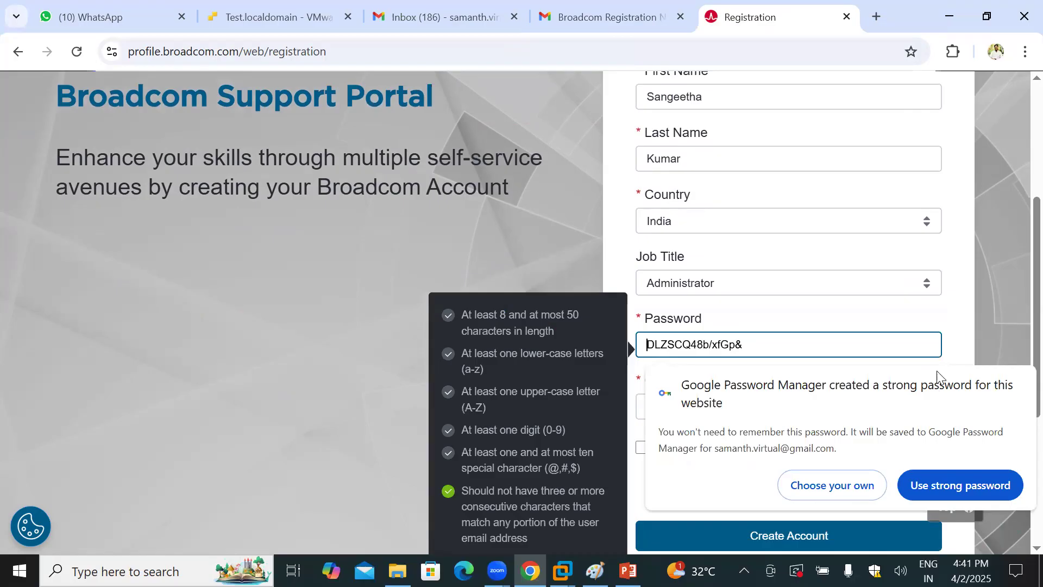
{"action": "left_click", "coordinate": [516, 270]}
{"action": "left_click", "coordinate": [691, 343]}
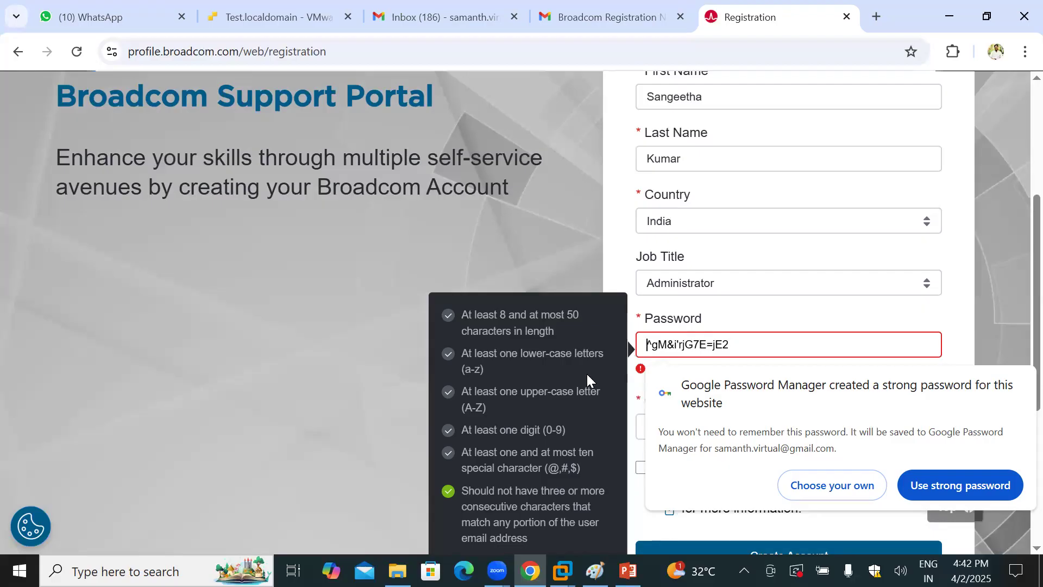
{"action": "scroll", "coordinate": [587, 373], "scroll_direction": "down", "scroll_amount": 3}
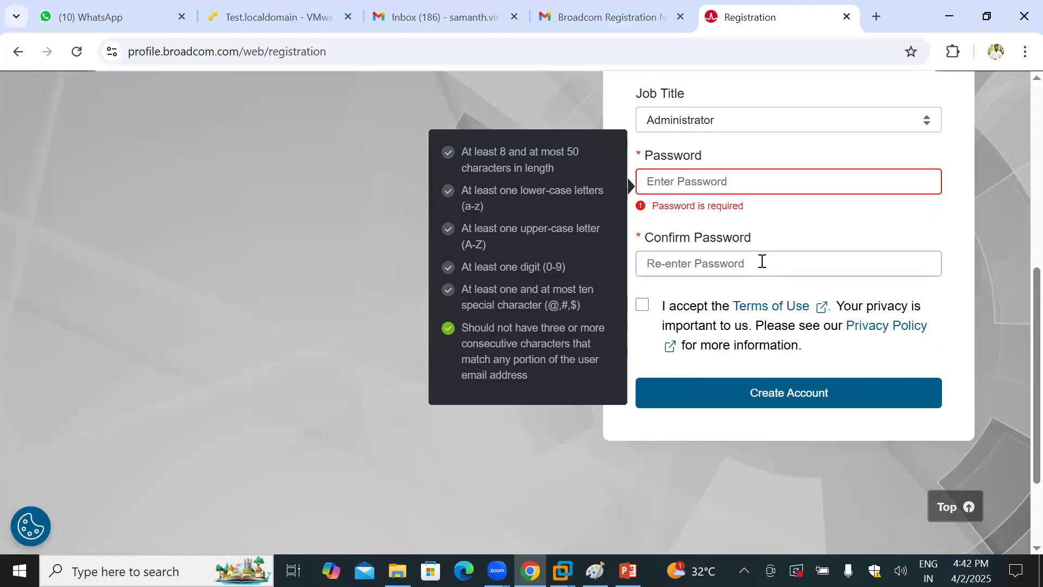
{"action": "left_click", "coordinate": [762, 262]}
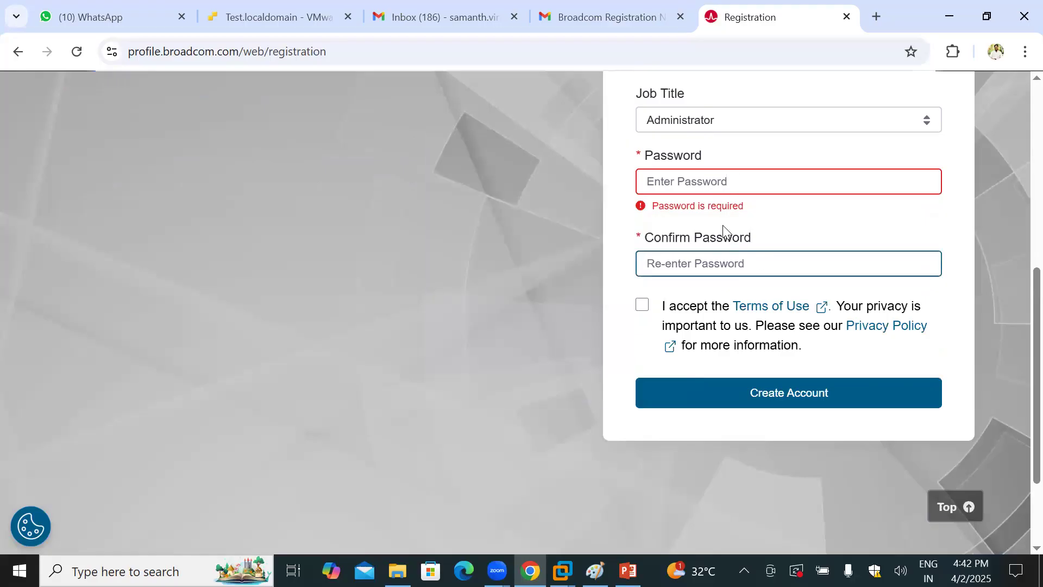
{"action": "left_click", "coordinate": [733, 182]}
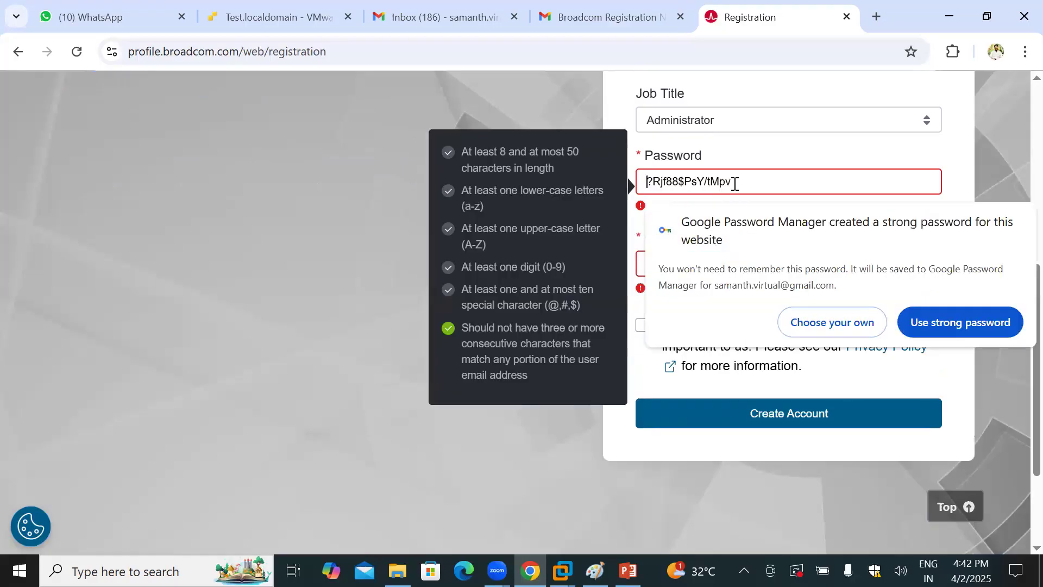
{"action": "left_click", "coordinate": [840, 325]}
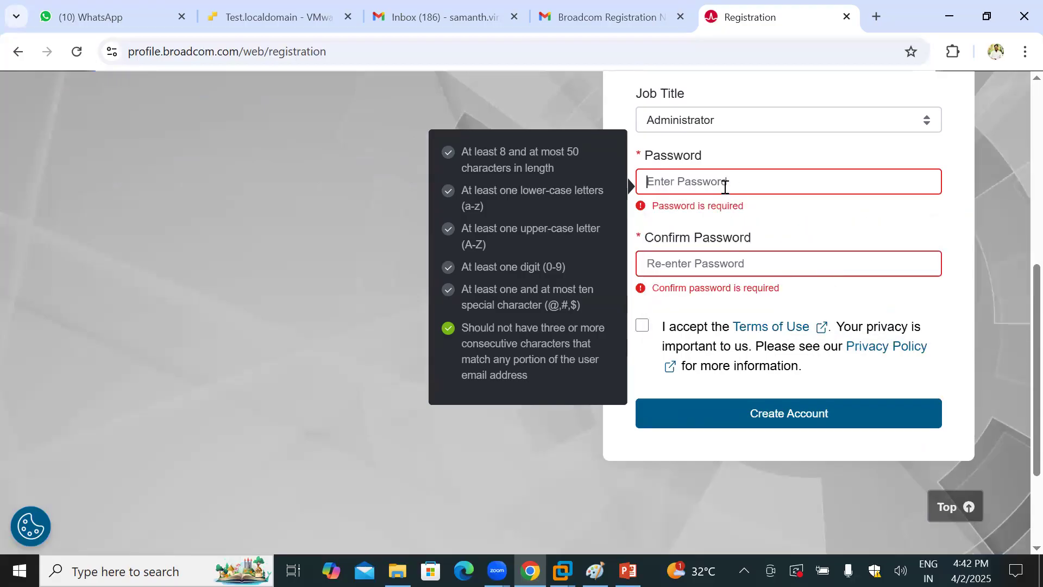
{"action": "type", "text": "S"}
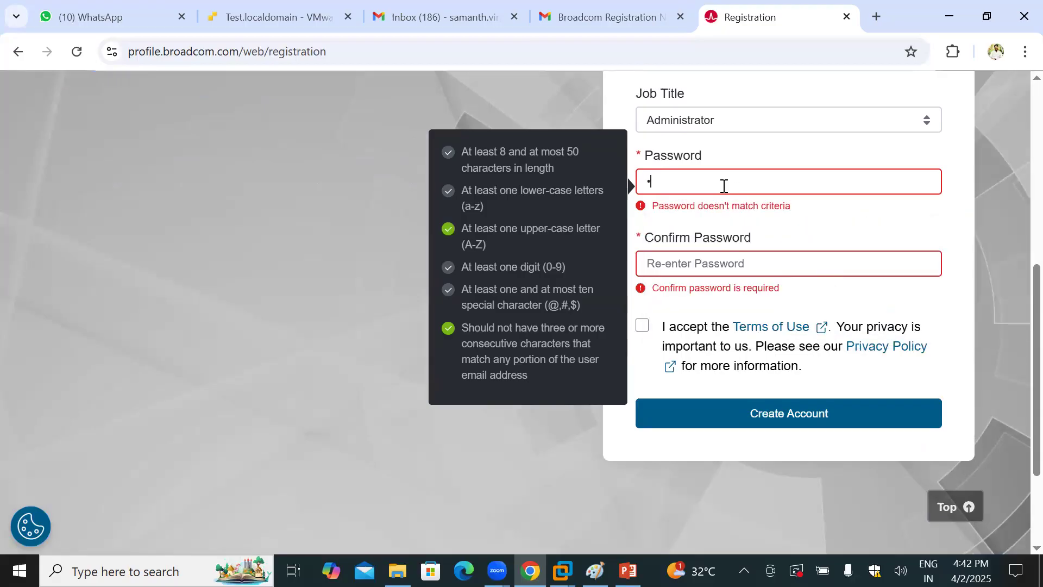
{"action": "type", "text": "•••••••••"}
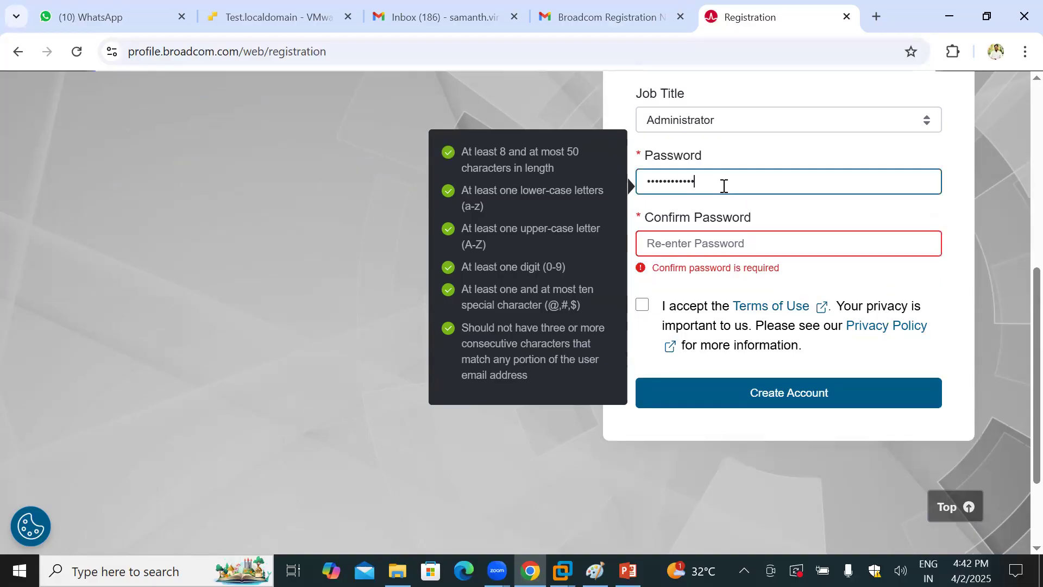
{"action": "left_click", "coordinate": [717, 246]}
{"action": "type", "text": "•"}
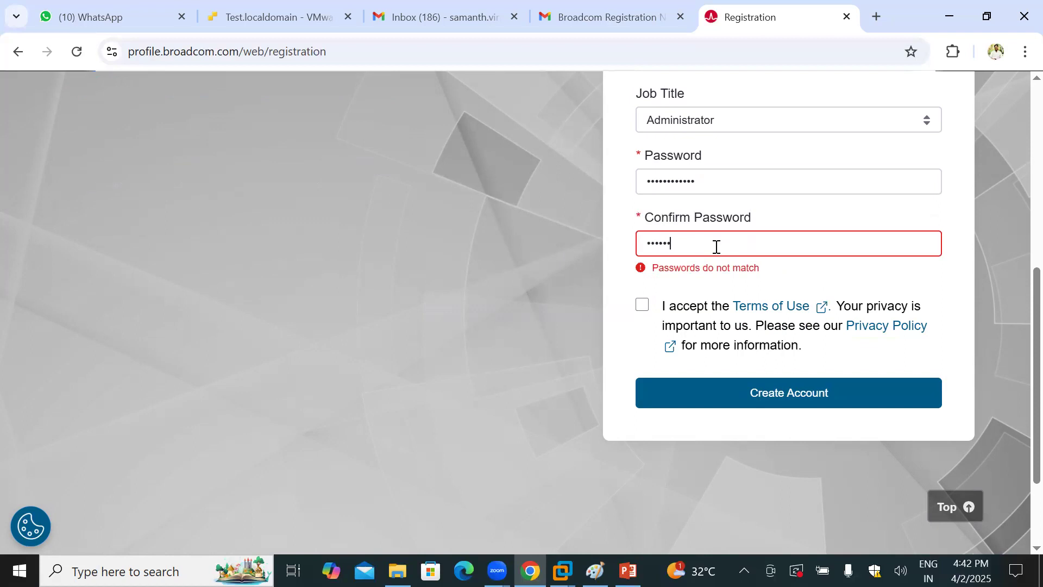
{"action": "type", "text": "•••••••••••"}
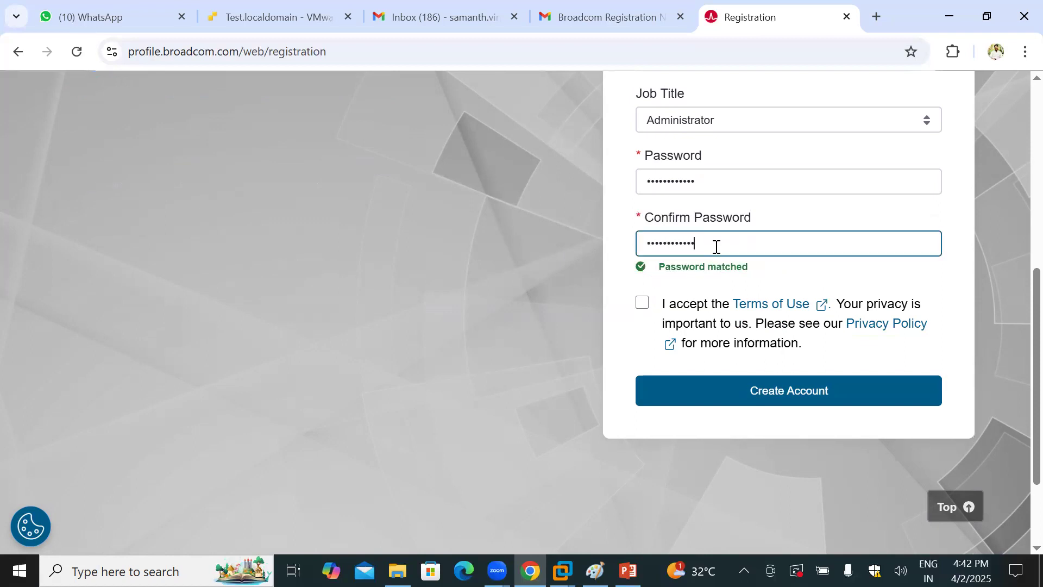
{"action": "left_click", "coordinate": [642, 303]}
{"action": "left_click", "coordinate": [770, 399]}
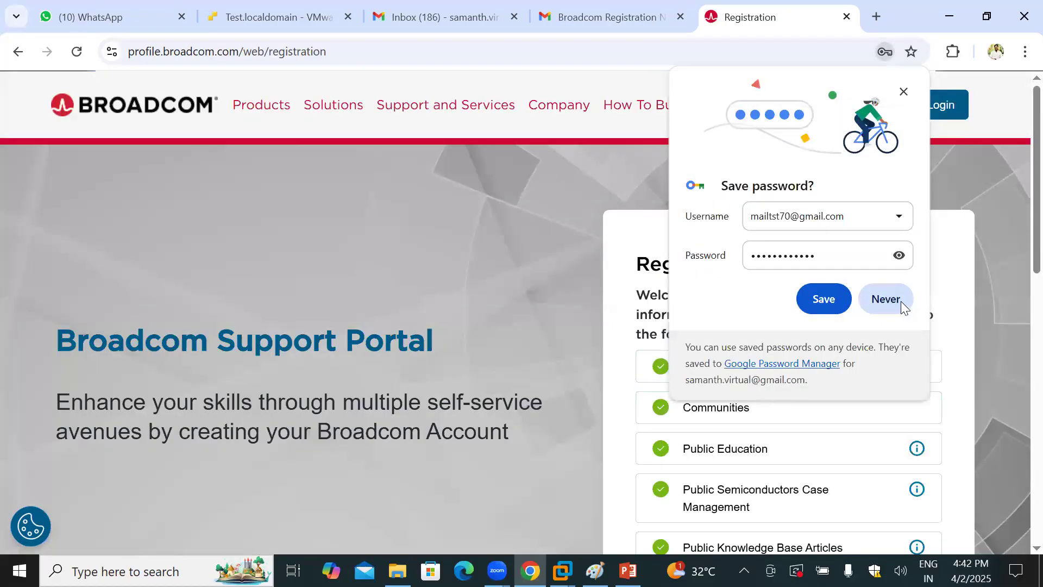
Decline saving the password, skip profile building, close the welcome dialog and go to Login
{"action": "left_click", "coordinate": [899, 301]}
{"action": "scroll", "coordinate": [952, 270], "scroll_direction": "down", "scroll_amount": 10}
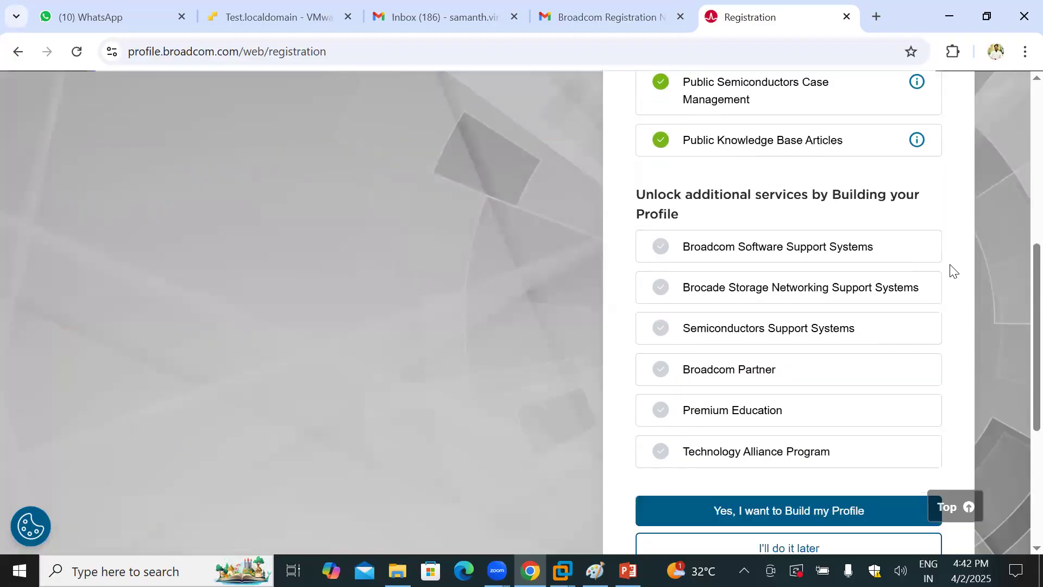
{"action": "left_click", "coordinate": [813, 305]}
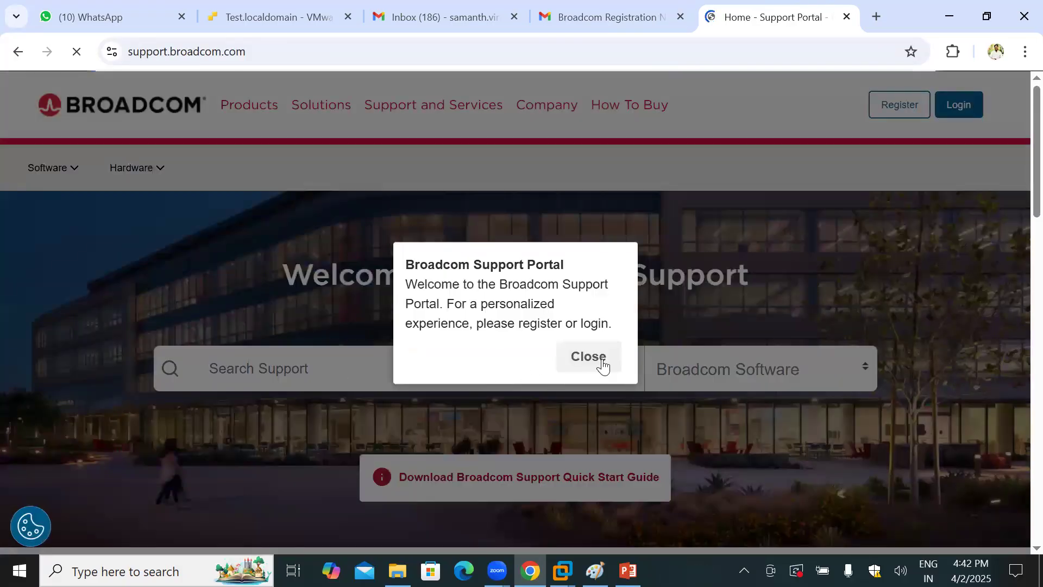
{"action": "left_click", "coordinate": [599, 363]}
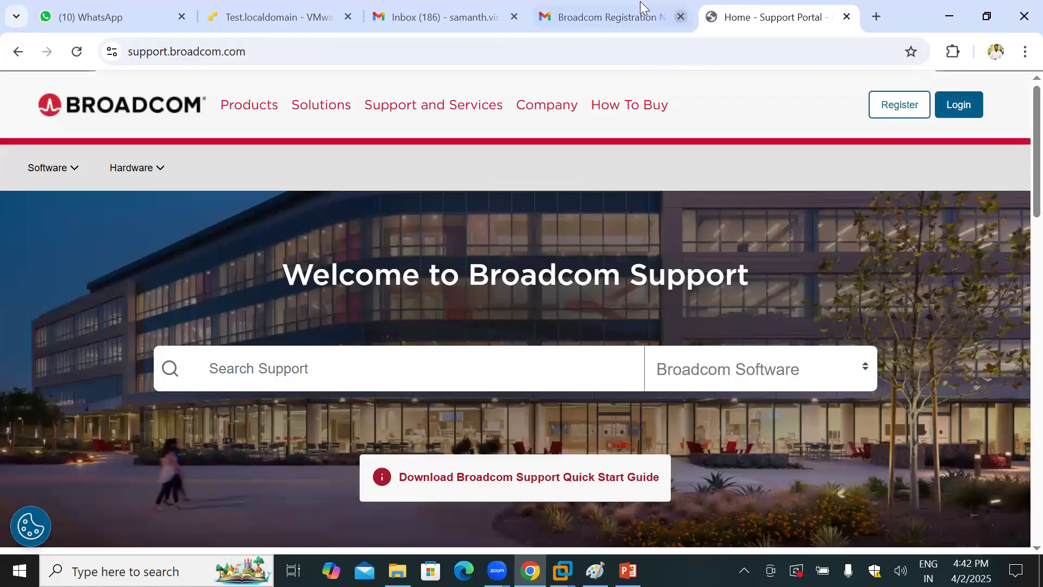
{"action": "left_click", "coordinate": [961, 103]}
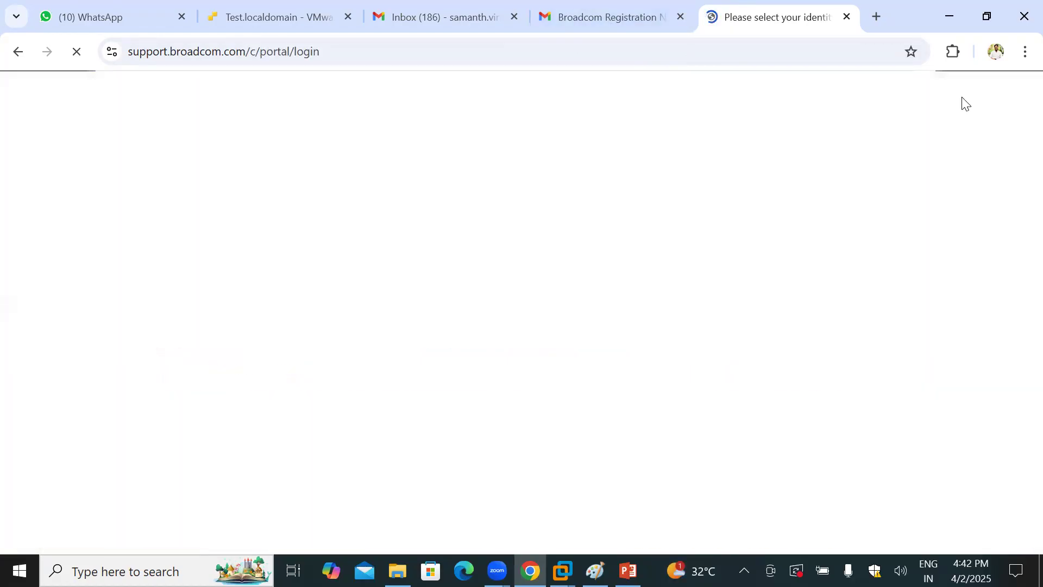
{"action": "left_click", "coordinate": [880, 10]}
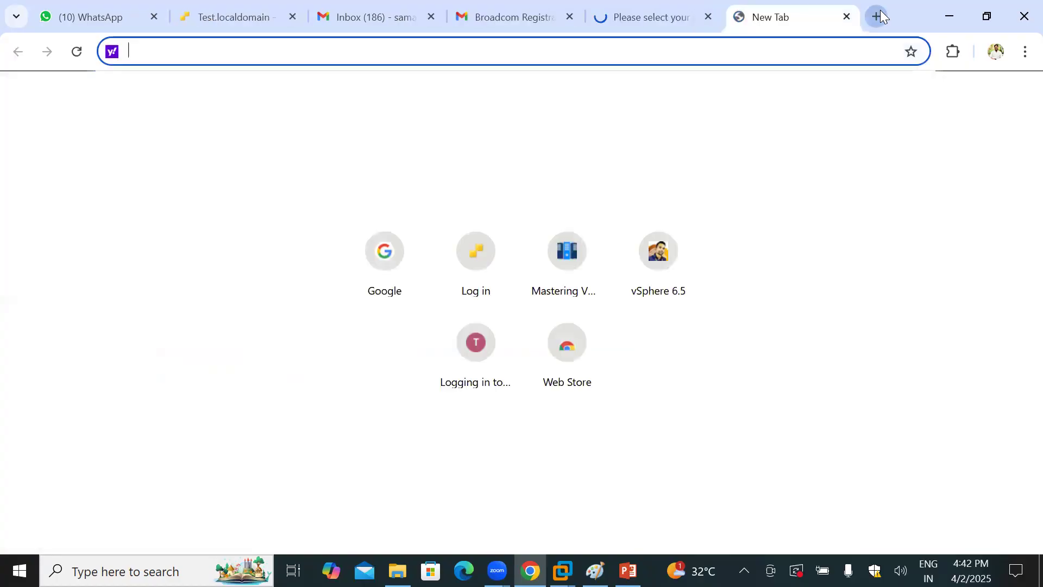
Search Google for 'vmware hol labs free' and open the VMware Hands-on Labs catalog result
{"action": "type", "text": "googl"}
{"action": "key", "text": "Return"}
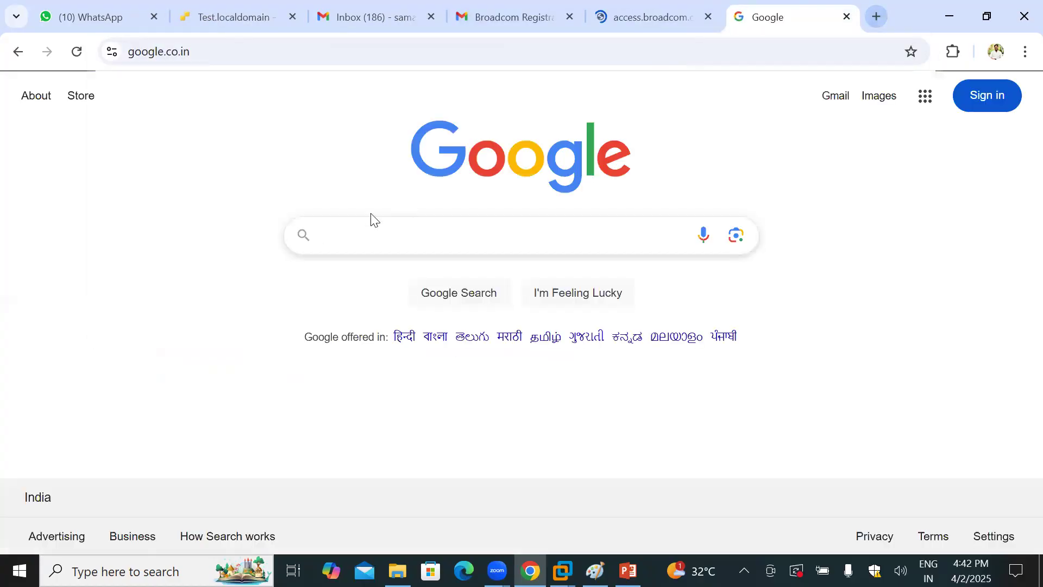
{"action": "left_click", "coordinate": [375, 231]}
{"action": "type", "text": "vm"}
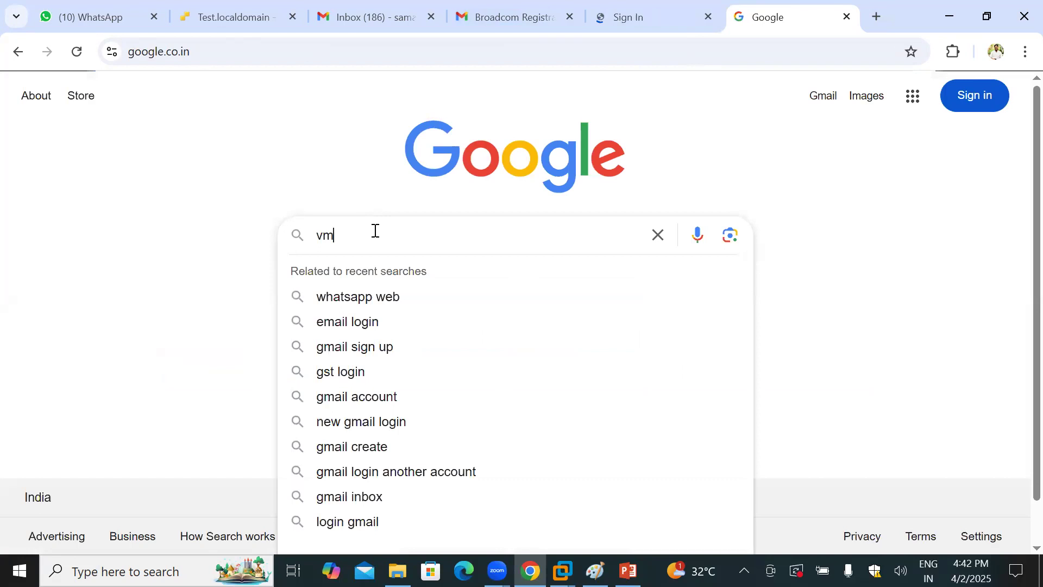
{"action": "type", "text": "ware hol labs"}
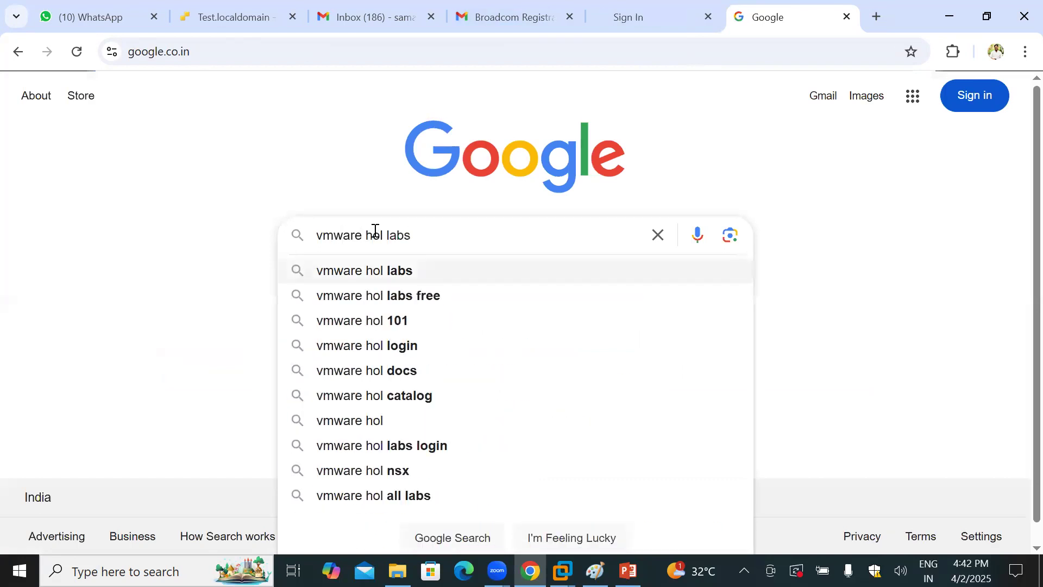
{"action": "type", "text": " free"}
{"action": "key", "text": "Return"}
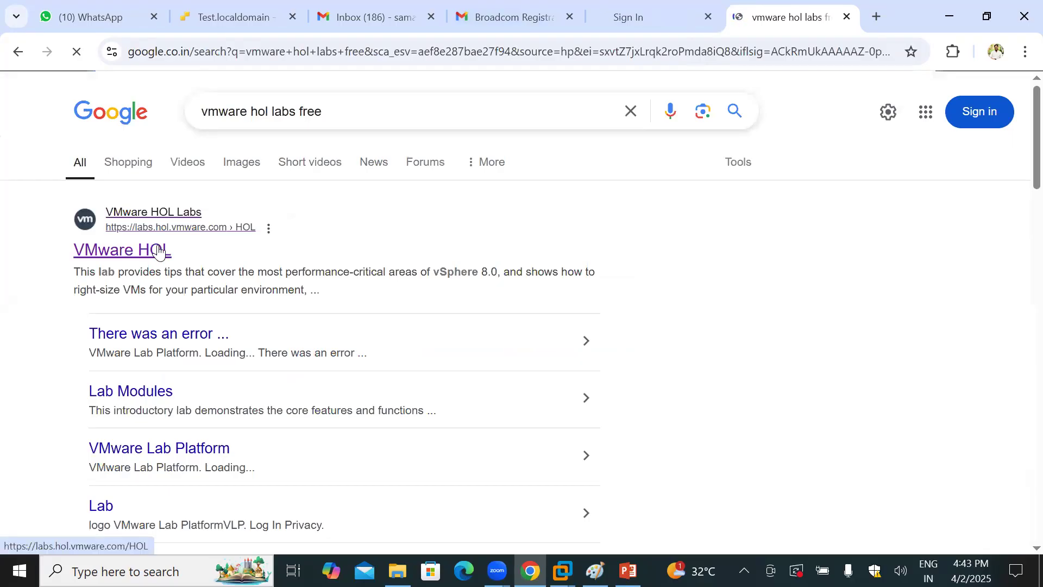
{"action": "left_click", "coordinate": [158, 251]}
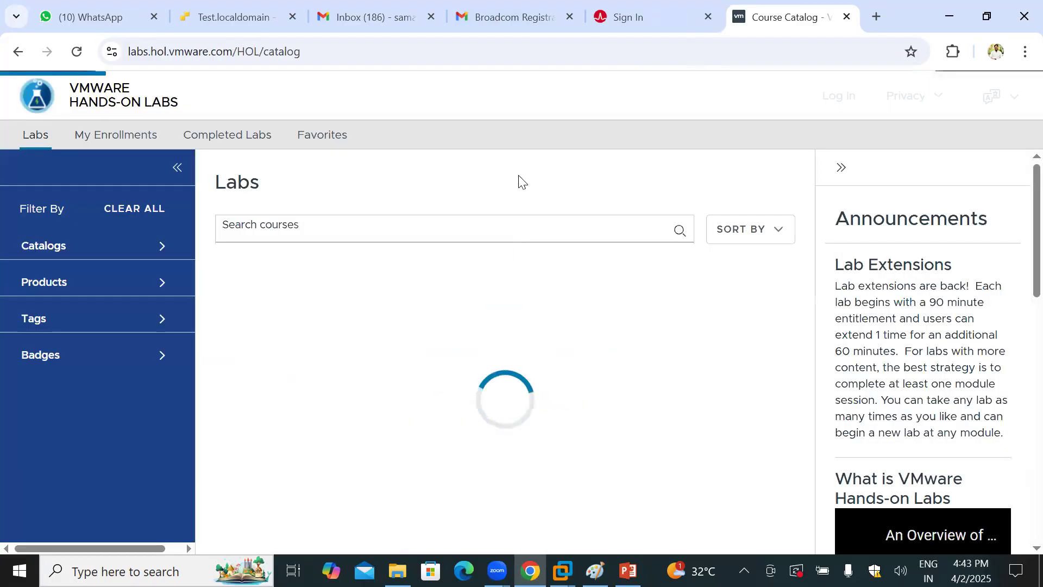
{"action": "left_click", "coordinate": [408, 232]}
Search the lab catalog for 'Virtual' and scroll down to Virtualization 101 (HOL-2535-01-VCF-L)
{"action": "type", "text": "V"}
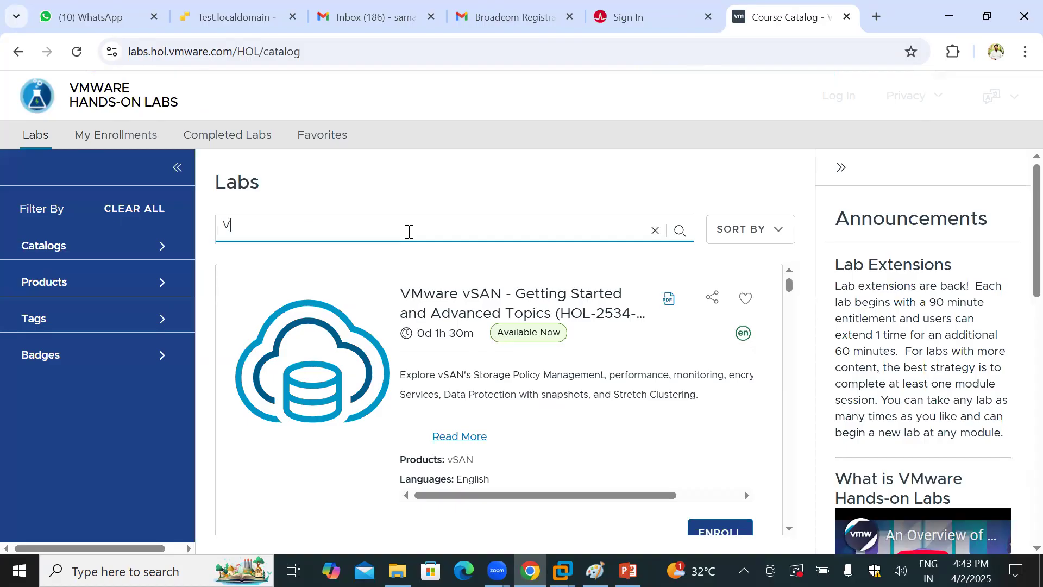
{"action": "key", "text": "Return"}
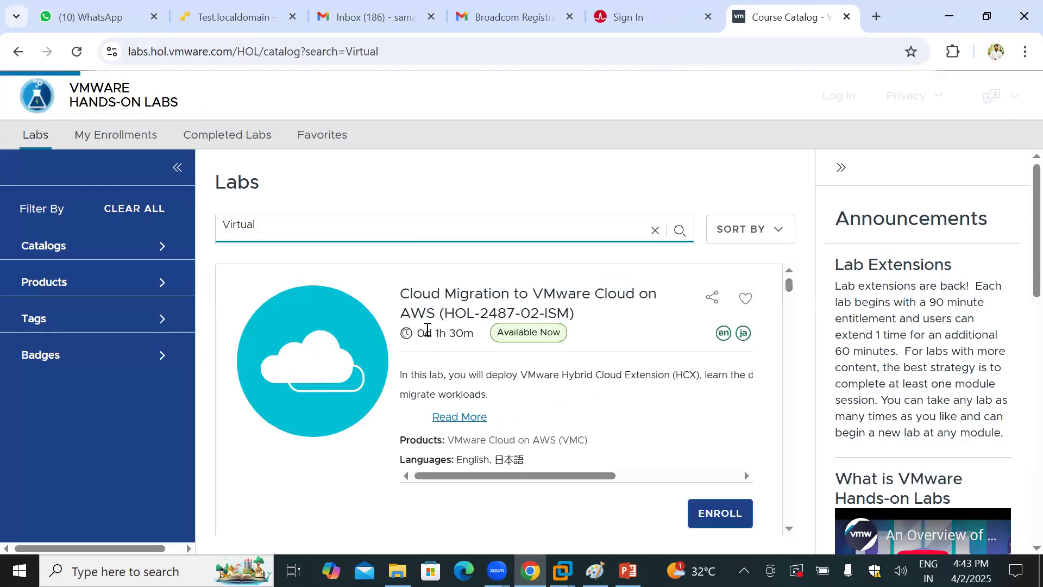
{"action": "scroll", "coordinate": [427, 329], "scroll_direction": "down", "scroll_amount": 10}
{"action": "scroll", "coordinate": [427, 333], "scroll_direction": "down", "scroll_amount": 8}
{"action": "scroll", "coordinate": [427, 333], "scroll_direction": "down", "scroll_amount": 8}
{"action": "scroll", "coordinate": [427, 333], "scroll_direction": "down", "scroll_amount": 8}
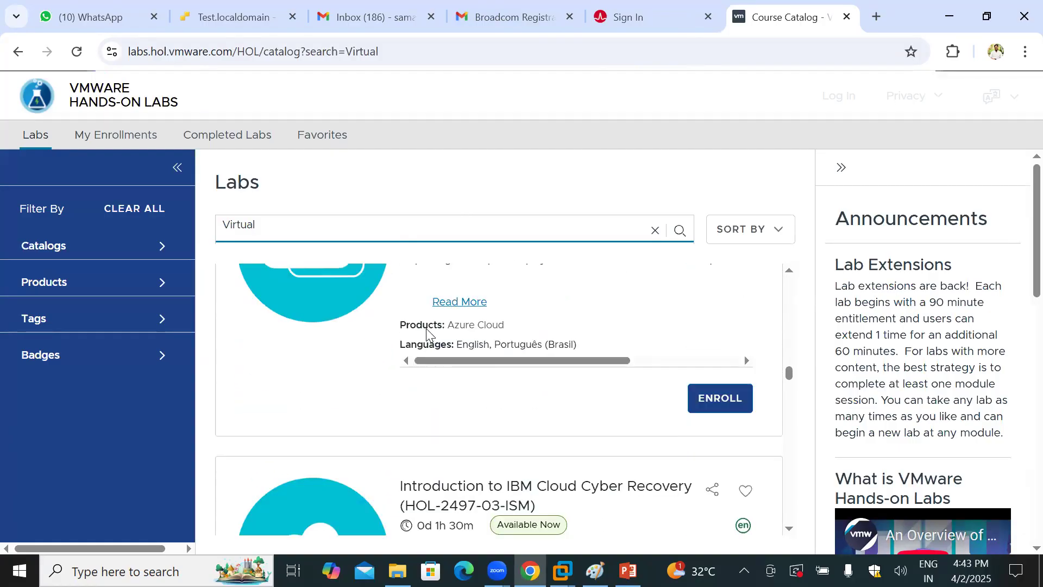
{"action": "scroll", "coordinate": [427, 333], "scroll_direction": "down", "scroll_amount": 6}
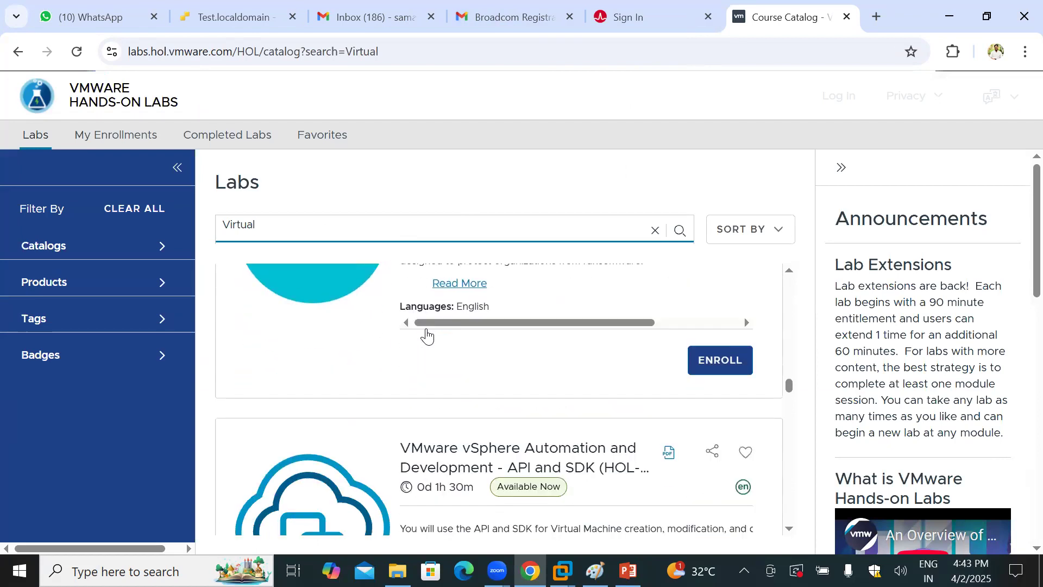
{"action": "scroll", "coordinate": [428, 332], "scroll_direction": "down", "scroll_amount": 8}
{"action": "scroll", "coordinate": [427, 333], "scroll_direction": "down", "scroll_amount": 8}
{"action": "scroll", "coordinate": [427, 333], "scroll_direction": "down", "scroll_amount": 3}
Copy the Virtualization 101 title and post it in the WhatsApp training group
{"action": "left_click_drag", "start_coordinate": [459, 363], "coordinate": [395, 338]}
{"action": "key", "text": "ctrl+c"}
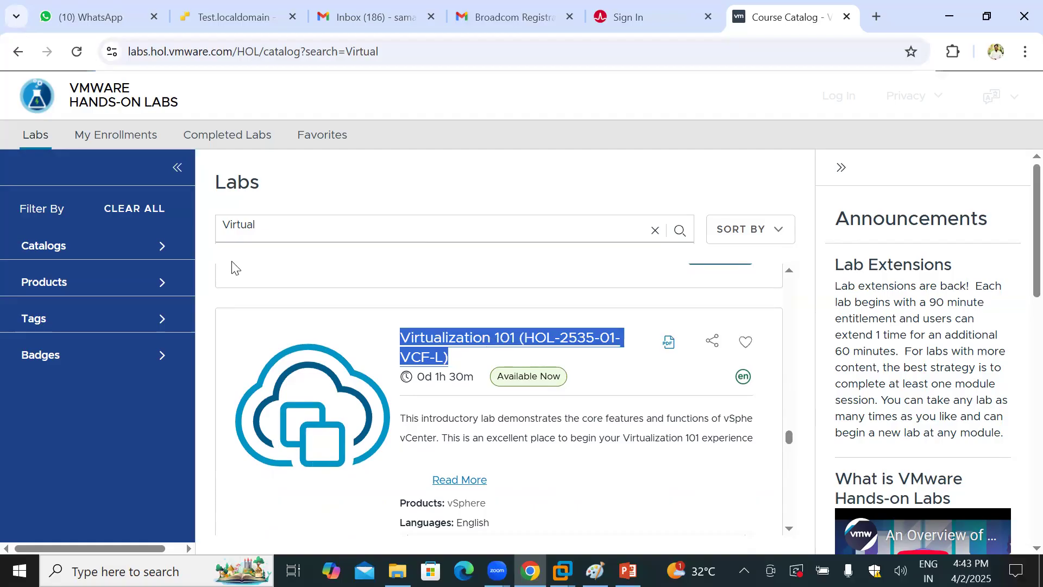
{"action": "left_click", "coordinate": [121, 11]}
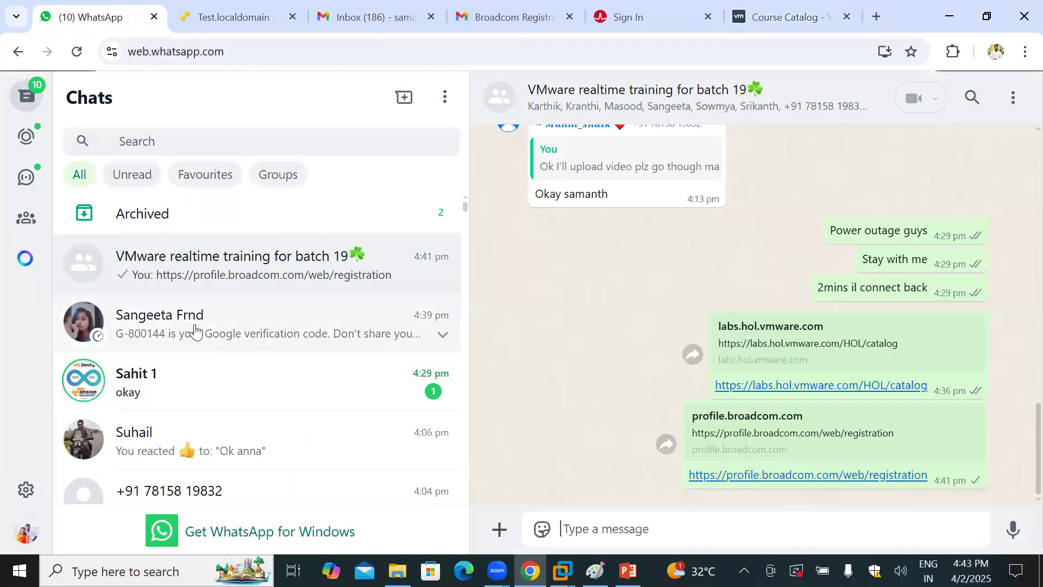
{"action": "key", "text": "ctrl+v"}
{"action": "key", "text": "Return"}
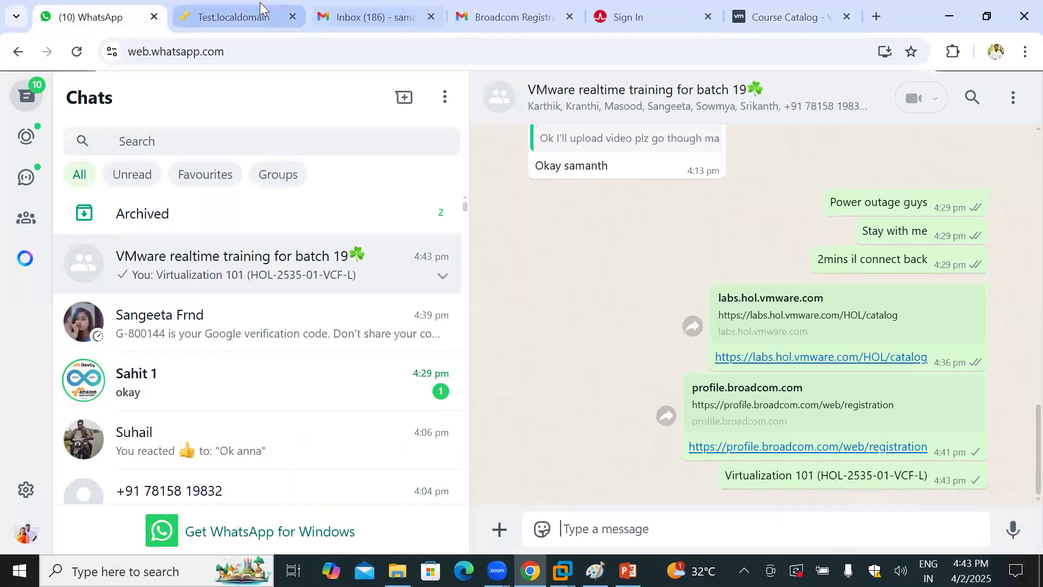
{"action": "left_click", "coordinate": [772, 17]}
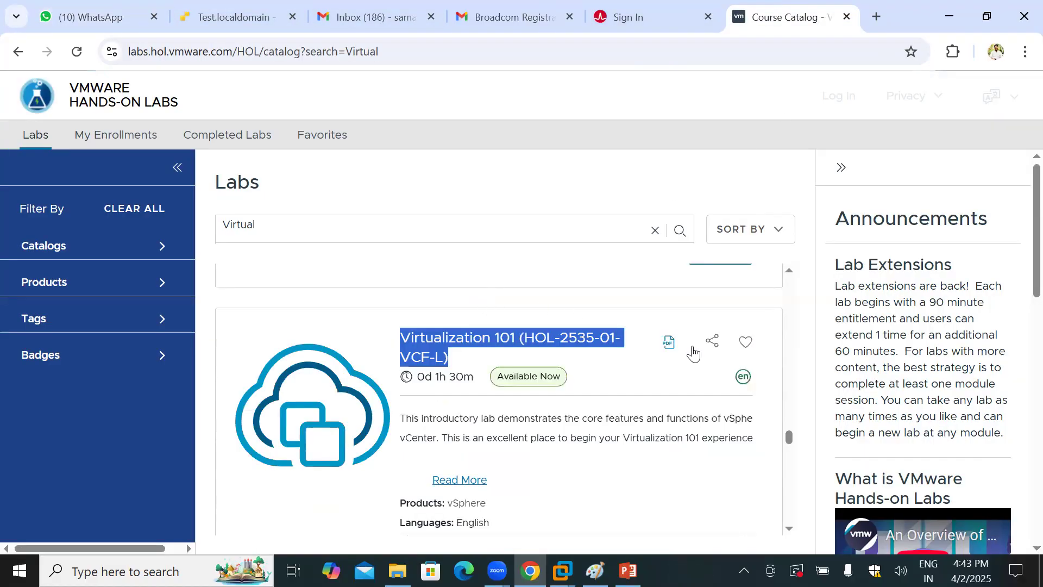
Open Virtualization 101, click ENROLL, and clear the wrongly pasted title from the Email field
{"action": "left_click", "coordinate": [504, 348]}
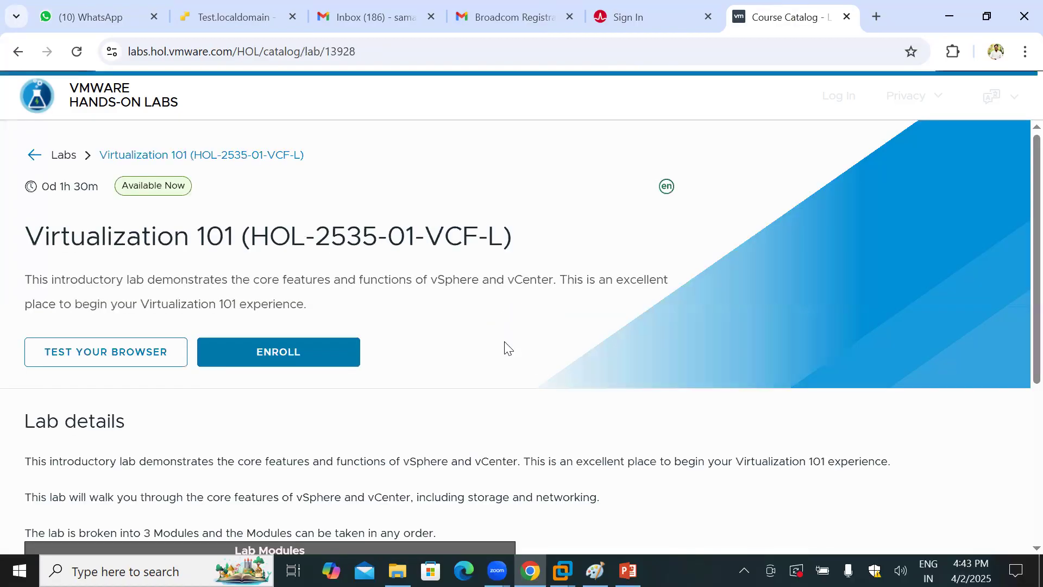
{"action": "left_click", "coordinate": [323, 354]}
{"action": "left_click", "coordinate": [392, 351]}
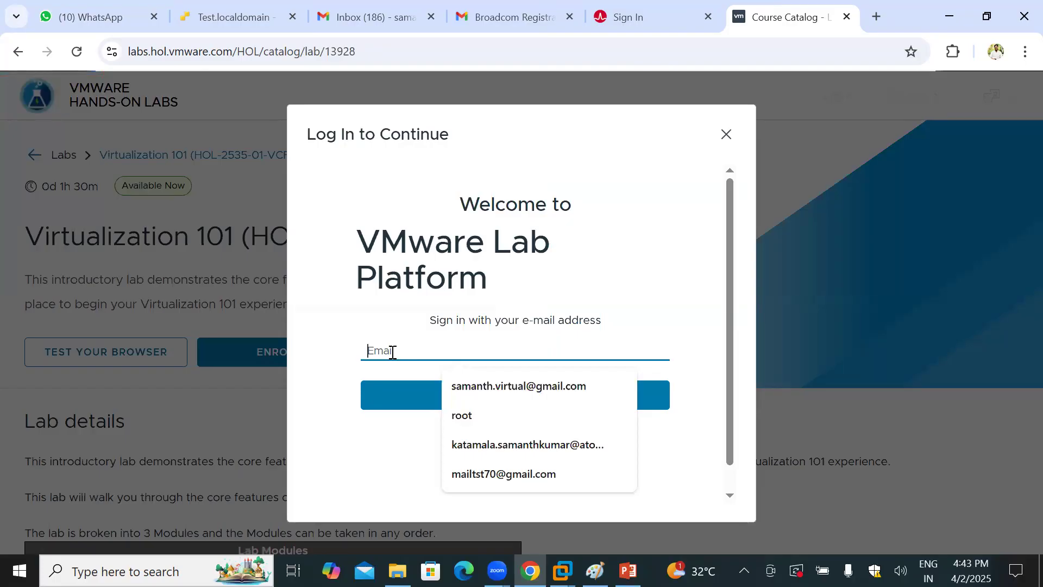
{"action": "key", "text": "ctrl+v"}
{"action": "key", "text": "ctrl+z"}
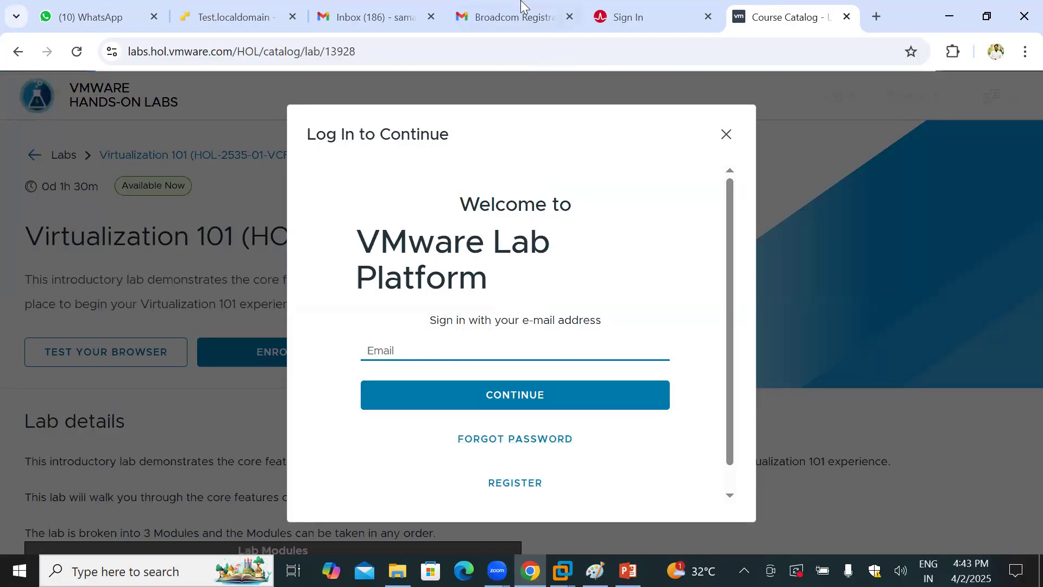
Look up the Google account's e-mail address in Gmail for the lab login
{"action": "left_click", "coordinate": [510, 17]}
{"action": "left_click", "coordinate": [1024, 89]}
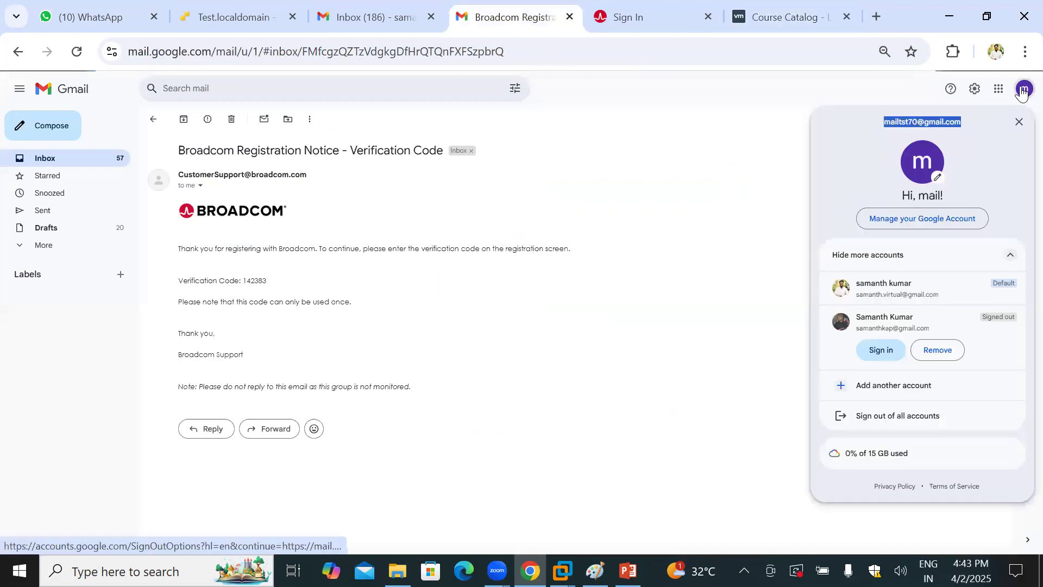
{"action": "left_click", "coordinate": [780, 14]}
Sign in to Broadcom with the pasted account e-mail and the account password, declining to save it
{"action": "key", "text": "ctrl+v"}
{"action": "left_click", "coordinate": [515, 395]}
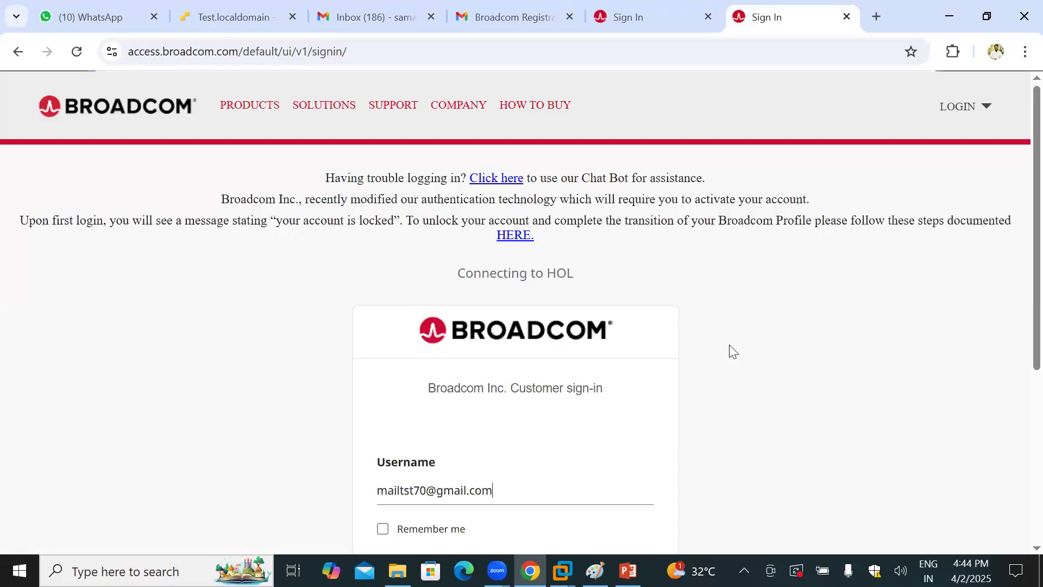
{"action": "scroll", "coordinate": [732, 352], "scroll_direction": "down", "scroll_amount": 3}
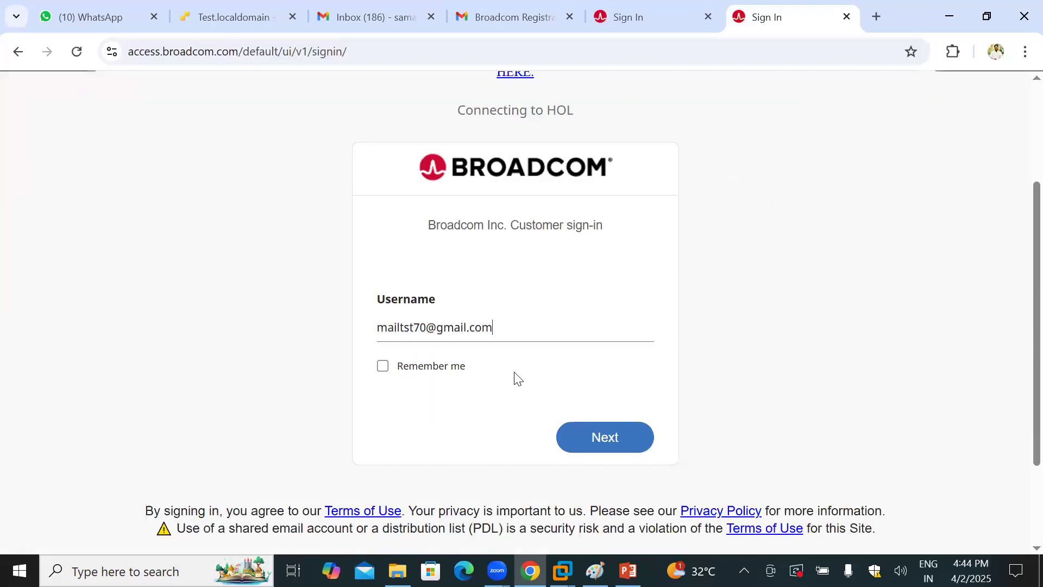
{"action": "left_click", "coordinate": [623, 440]}
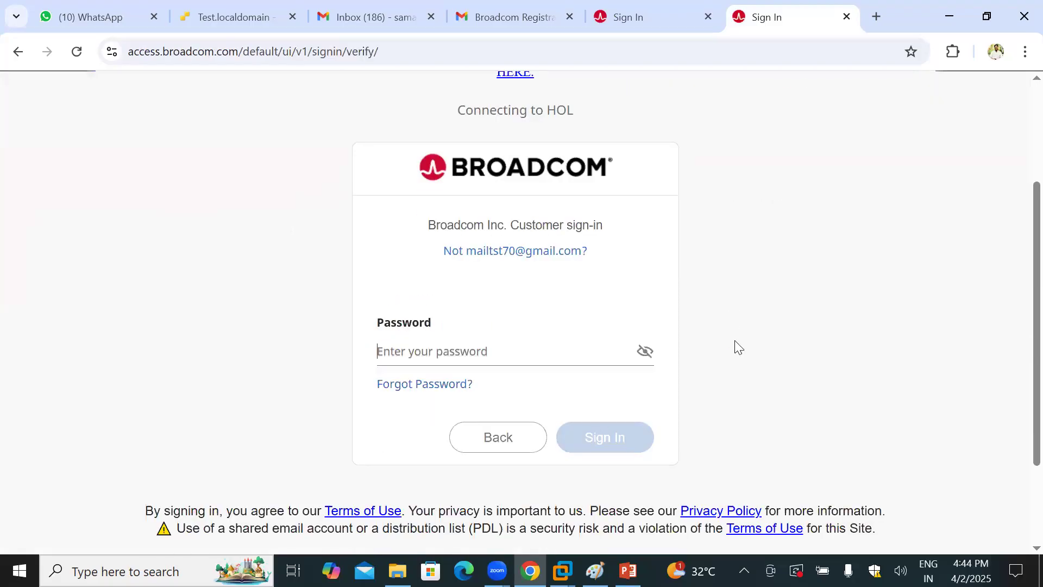
{"action": "type", "text": "•"}
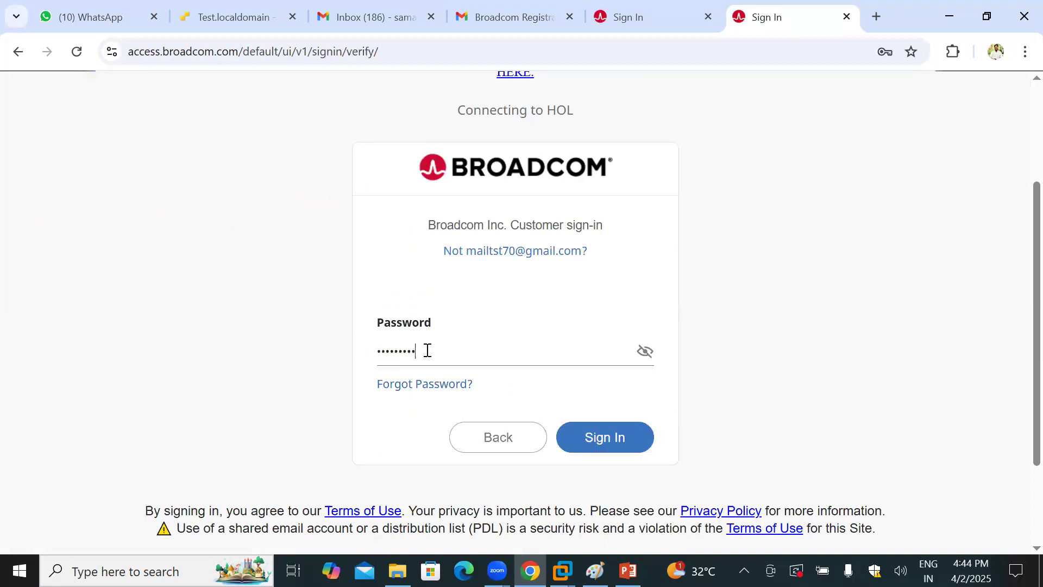
{"action": "left_click", "coordinate": [625, 443]}
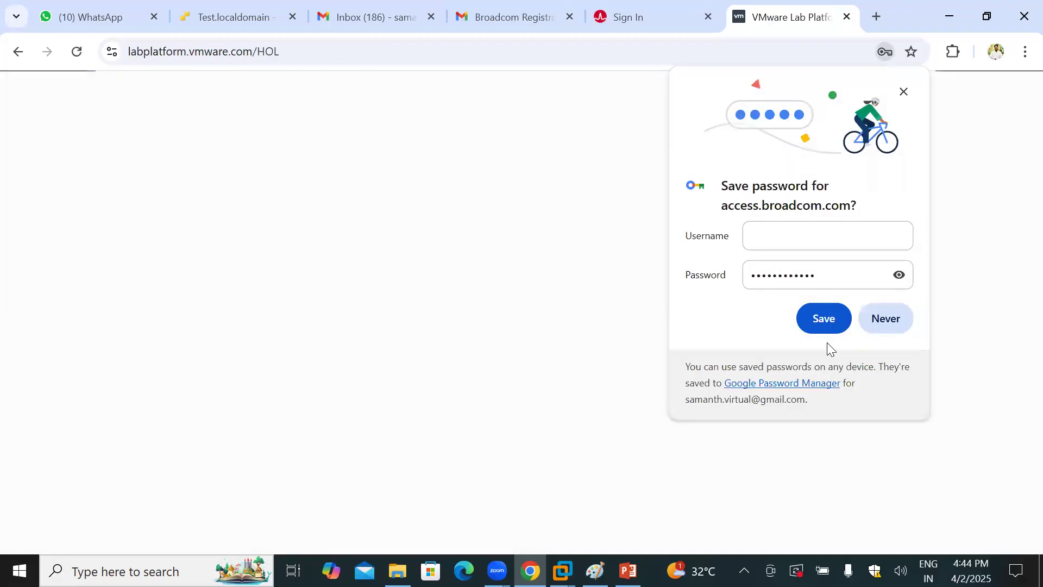
{"action": "left_click", "coordinate": [883, 320]}
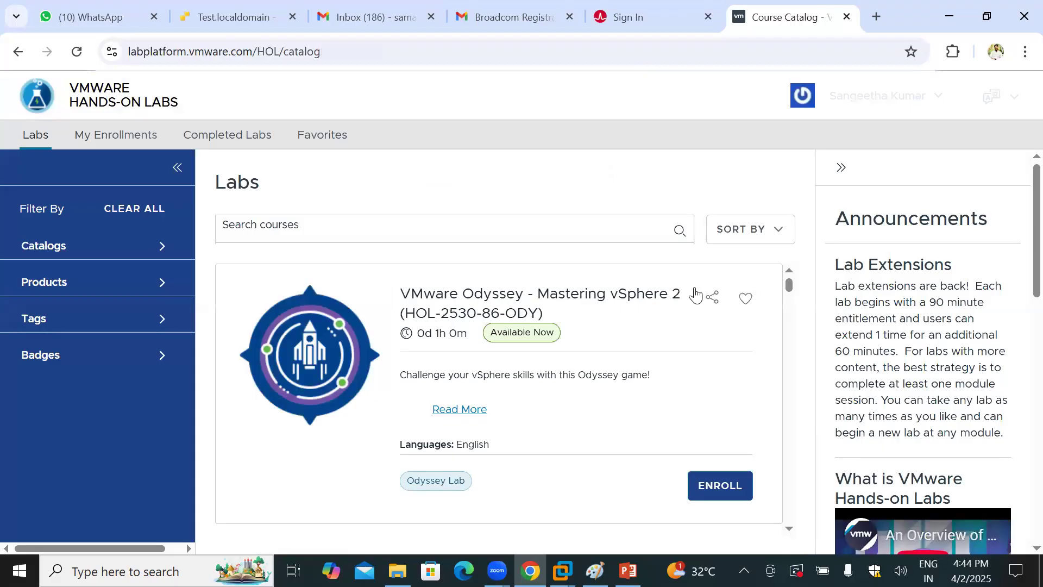
Search the lab catalog for 'Virtual', scroll through the matching labs, then clear the search
{"action": "left_click", "coordinate": [419, 227]}
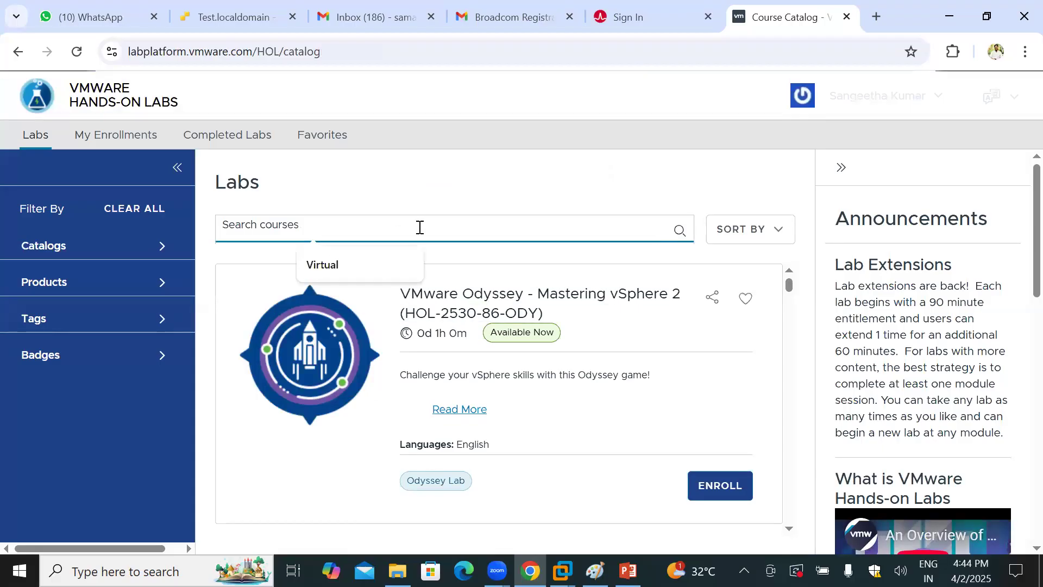
{"action": "left_click", "coordinate": [325, 264]}
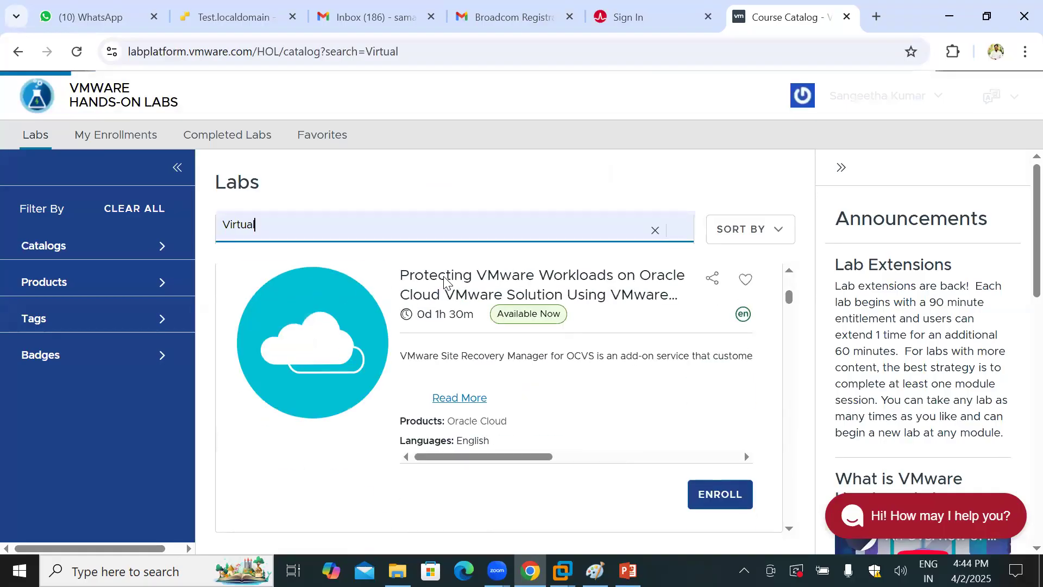
{"action": "scroll", "coordinate": [444, 278], "scroll_direction": "down", "scroll_amount": 3}
{"action": "scroll", "coordinate": [444, 278], "scroll_direction": "down", "scroll_amount": 5}
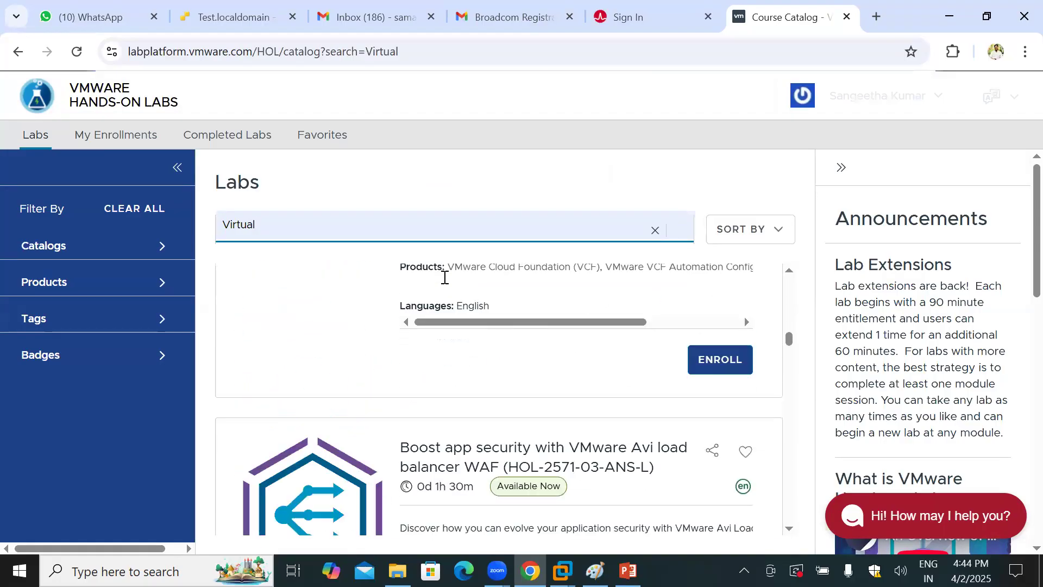
{"action": "scroll", "coordinate": [444, 278], "scroll_direction": "down", "scroll_amount": 8}
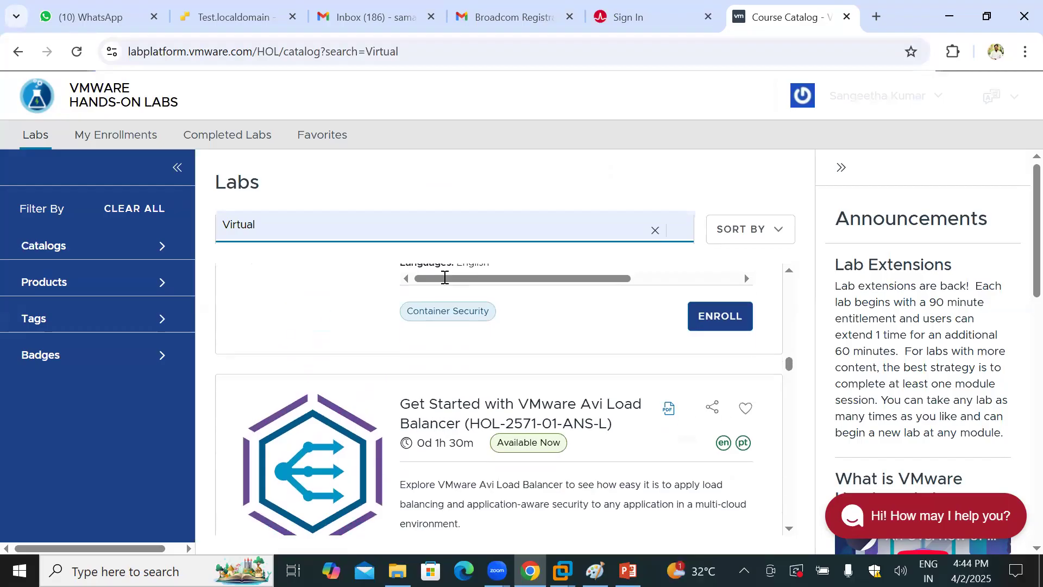
{"action": "scroll", "coordinate": [444, 277], "scroll_direction": "down", "scroll_amount": 5}
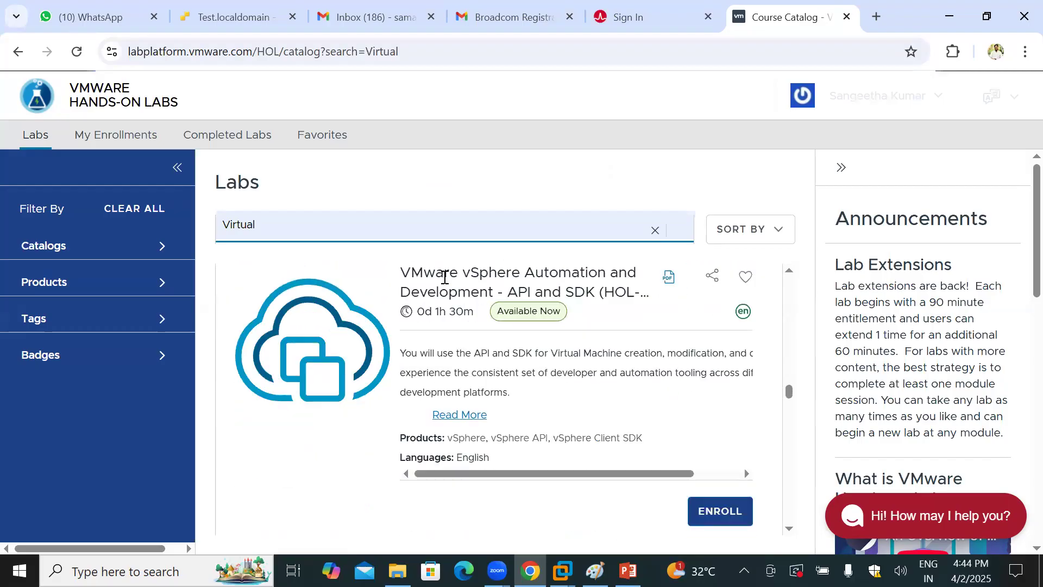
{"action": "scroll", "coordinate": [444, 278], "scroll_direction": "down", "scroll_amount": 6}
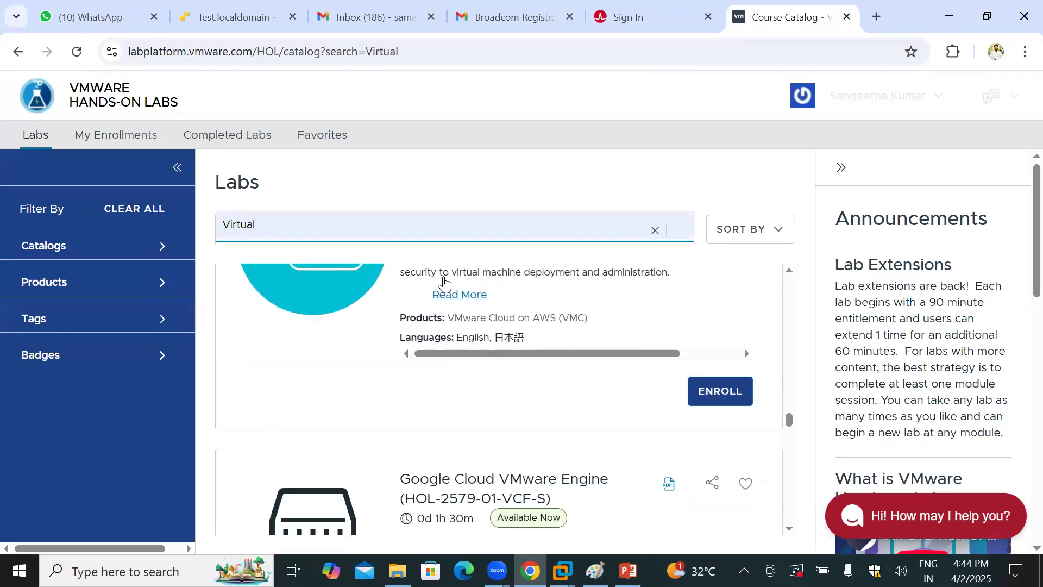
{"action": "scroll", "coordinate": [444, 278], "scroll_direction": "down", "scroll_amount": 6}
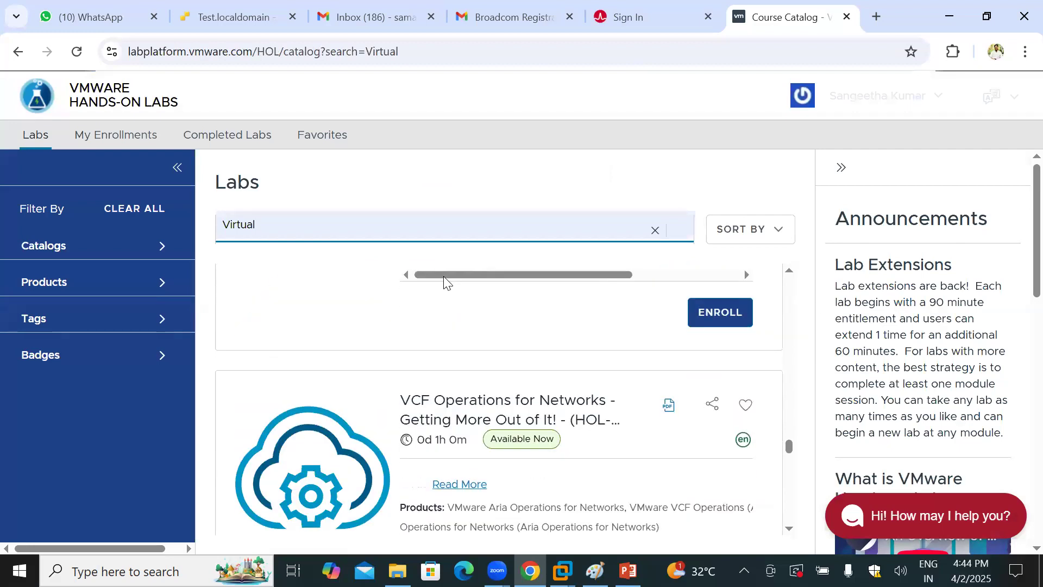
{"action": "scroll", "coordinate": [444, 279], "scroll_direction": "down", "scroll_amount": 6}
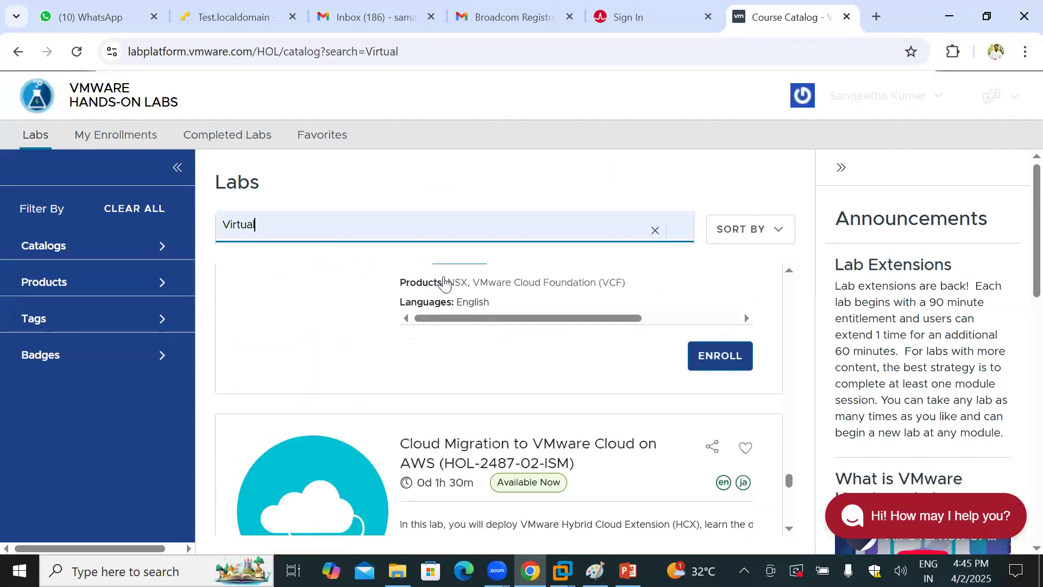
{"action": "scroll", "coordinate": [444, 279], "scroll_direction": "down", "scroll_amount": 4}
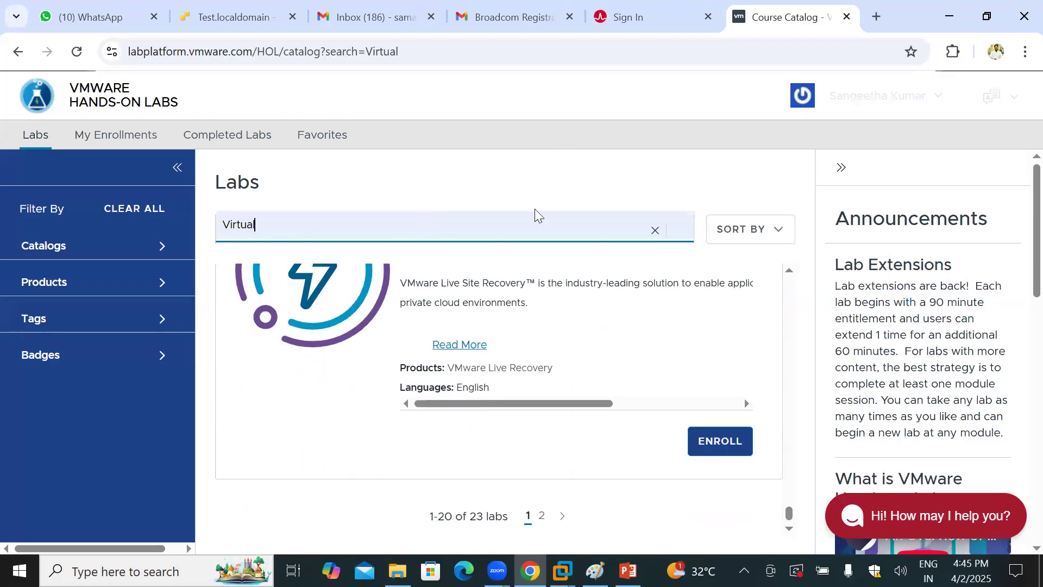
{"action": "left_click", "coordinate": [655, 232]}
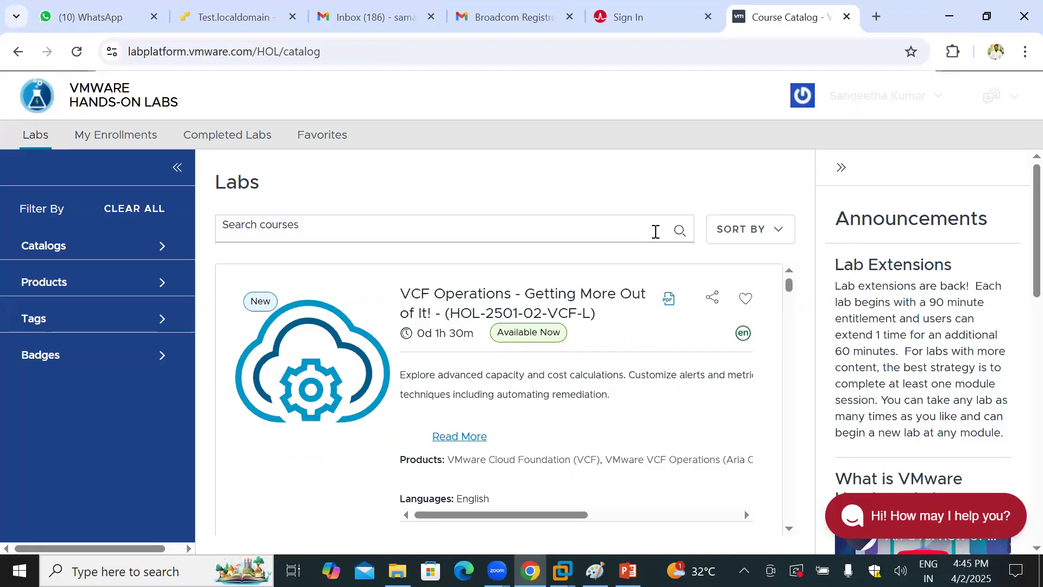
Search the lab catalog for 2535 after a misspelled 'Virtualization' attempt
{"action": "left_click", "coordinate": [656, 231]}
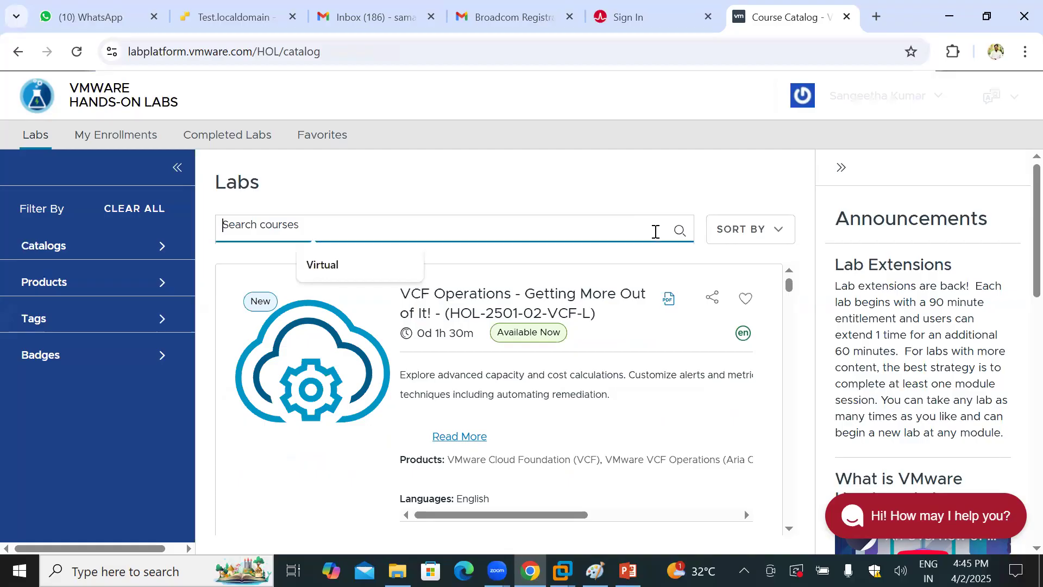
{"action": "type", "text": "virtual"}
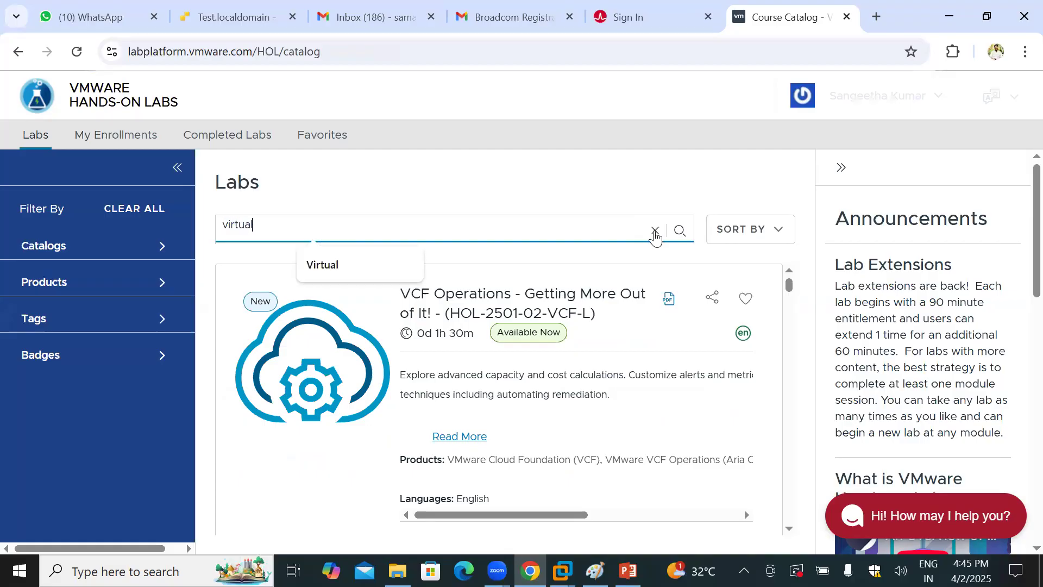
{"action": "key", "text": "Return"}
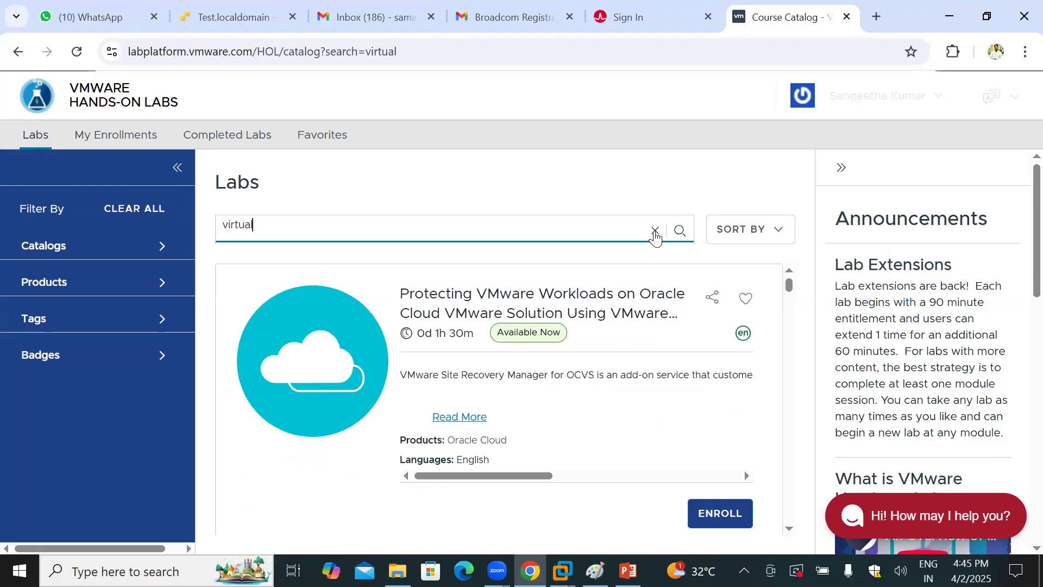
{"action": "type", "text": "iazation"}
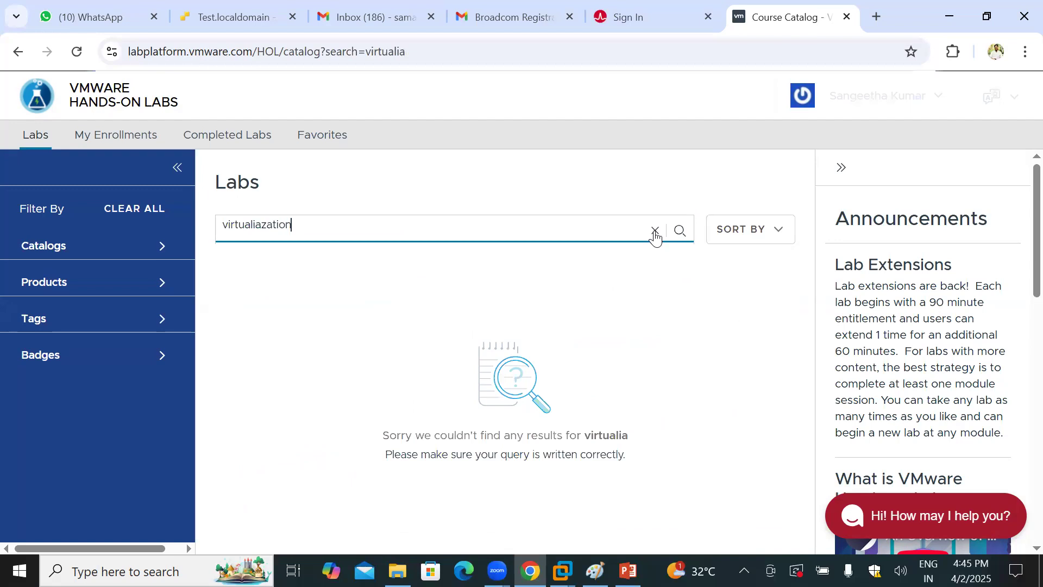
{"action": "key", "text": "BackSpace"}
{"action": "key", "text": "BackSpace"}
{"action": "key", "text": "BackSpace"}
{"action": "key", "text": "BackSpace"}
{"action": "key", "text": "BackSpace"}
{"action": "key", "text": "BackSpace"}
{"action": "key", "text": "BackSpace"}
{"action": "key", "text": "BackSpace"}
{"action": "key", "text": "BackSpace"}
{"action": "key", "text": "BackSpace"}
{"action": "key", "text": "BackSpace"}
{"action": "key", "text": "BackSpace"}
{"action": "key", "text": "BackSpace"}
{"action": "key", "text": "BackSpace"}
{"action": "key", "text": "BackSpace"}
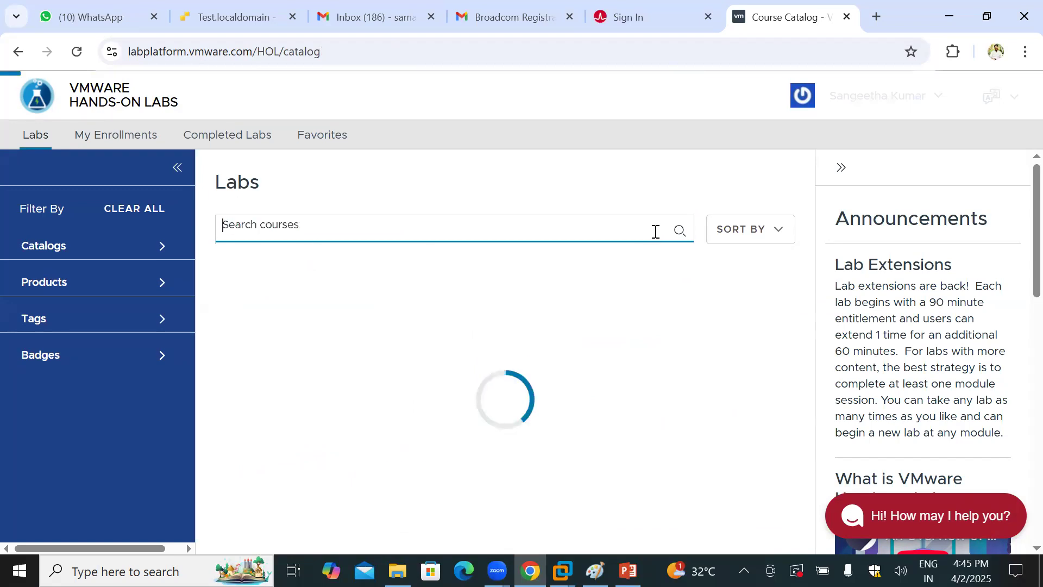
{"action": "type", "text": "2535"}
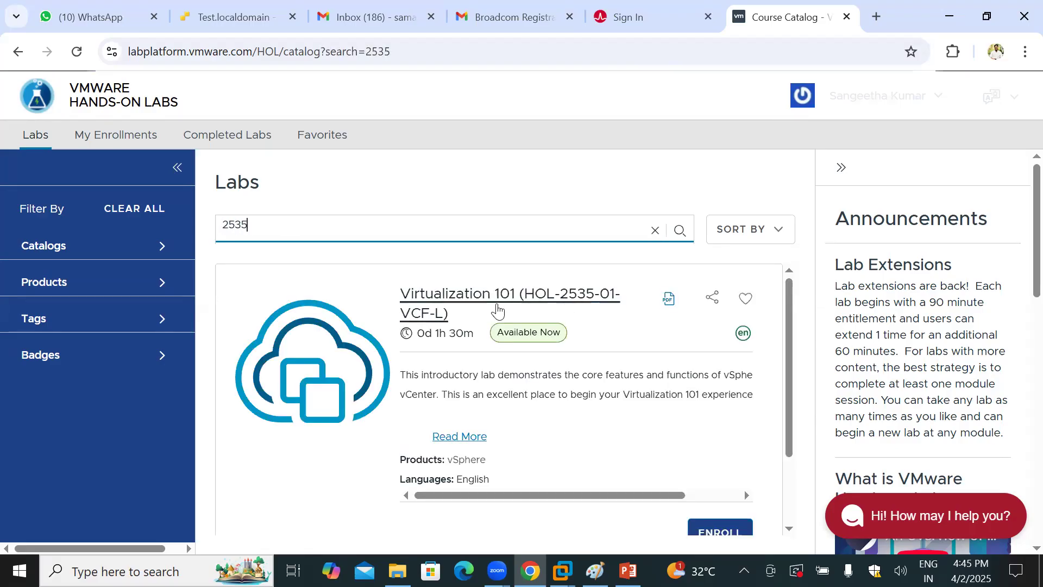
Enroll in Virtualization 101 (HOL-2535-01-VCF-L) and start the lab
{"action": "left_click", "coordinate": [476, 300]}
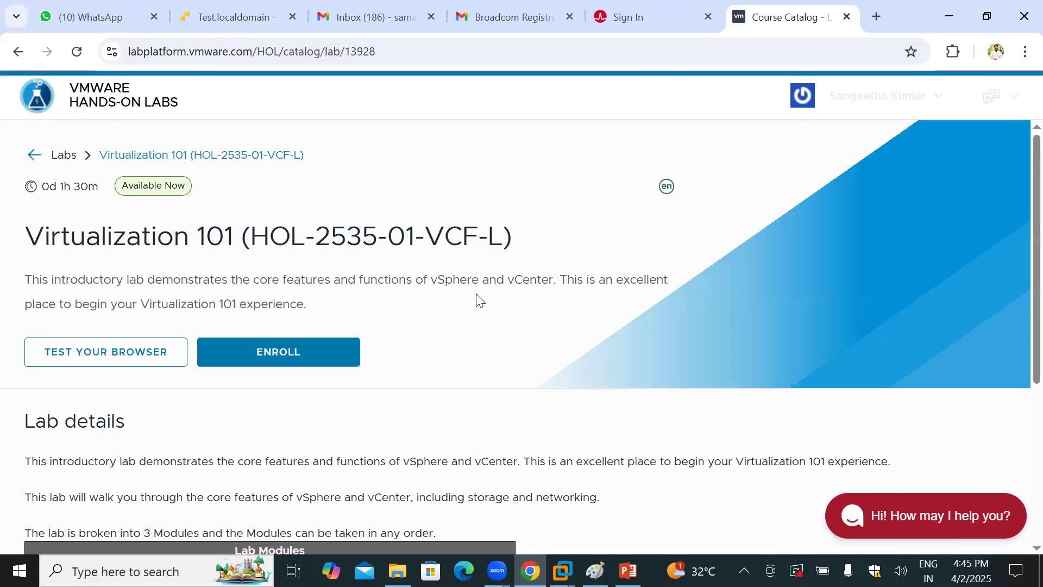
{"action": "left_click", "coordinate": [337, 351]}
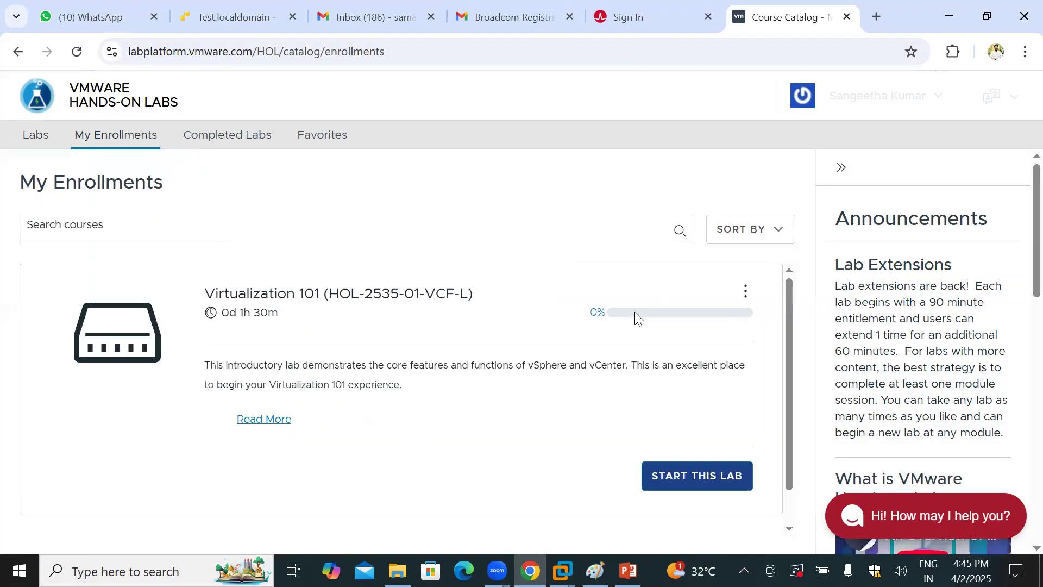
{"action": "scroll", "coordinate": [635, 315], "scroll_direction": "down", "scroll_amount": 1}
{"action": "left_click", "coordinate": [691, 445]}
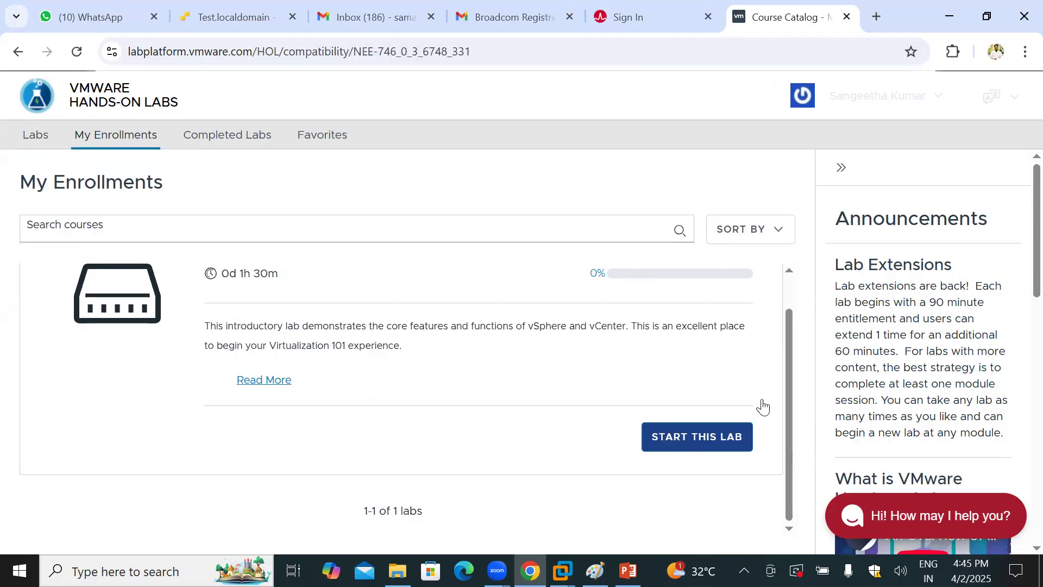
{"action": "scroll", "coordinate": [740, 397], "scroll_direction": "down", "scroll_amount": 2}
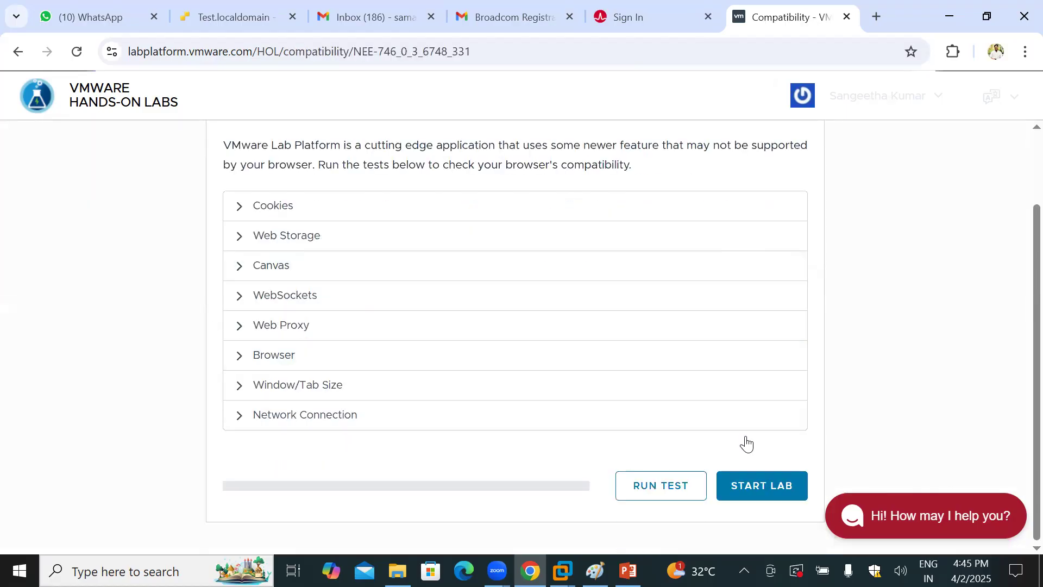
{"action": "left_click", "coordinate": [755, 483]}
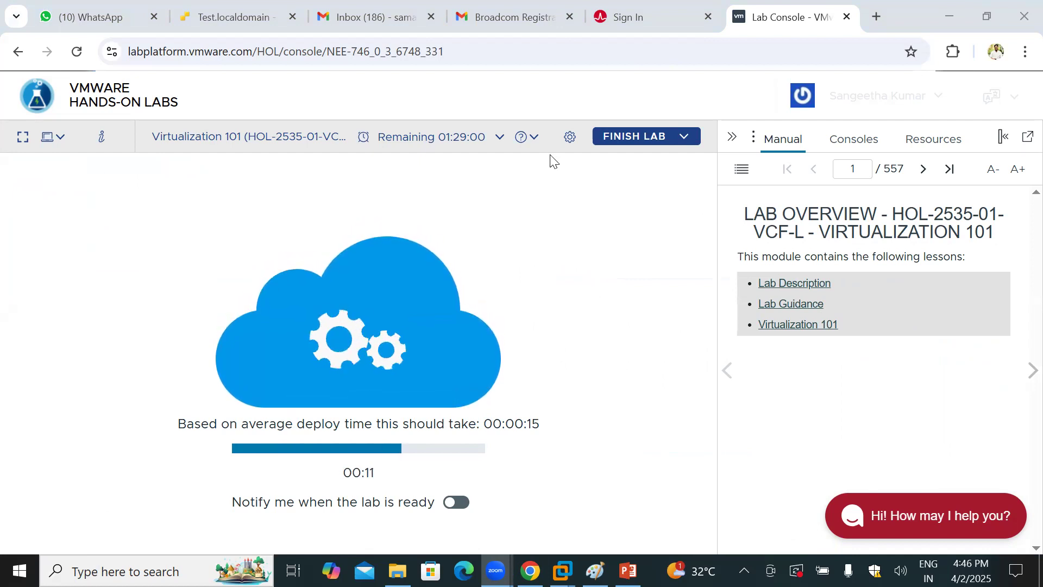
Once deployed, collapse the lab manual so the Virtualization 101 console fills the width
{"action": "mouse_move", "coordinate": [495, 18]}
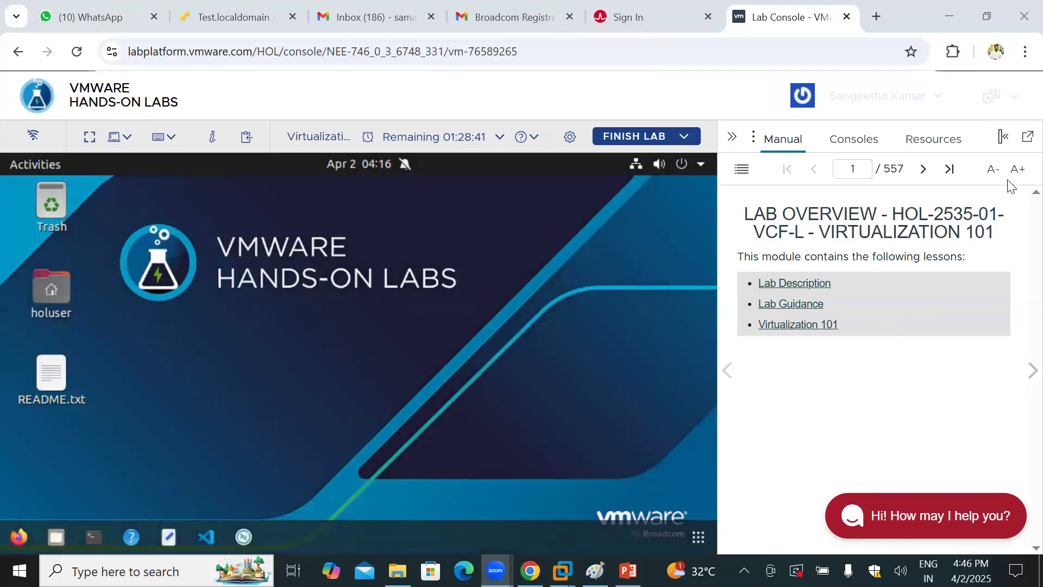
{"action": "left_click", "coordinate": [734, 137]}
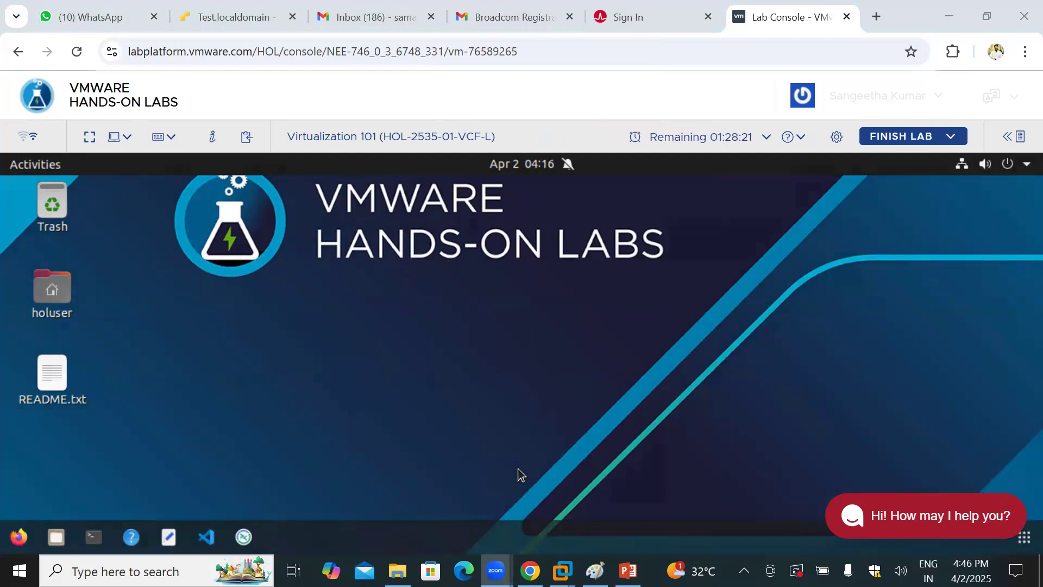
{"action": "left_click", "coordinate": [513, 16]}
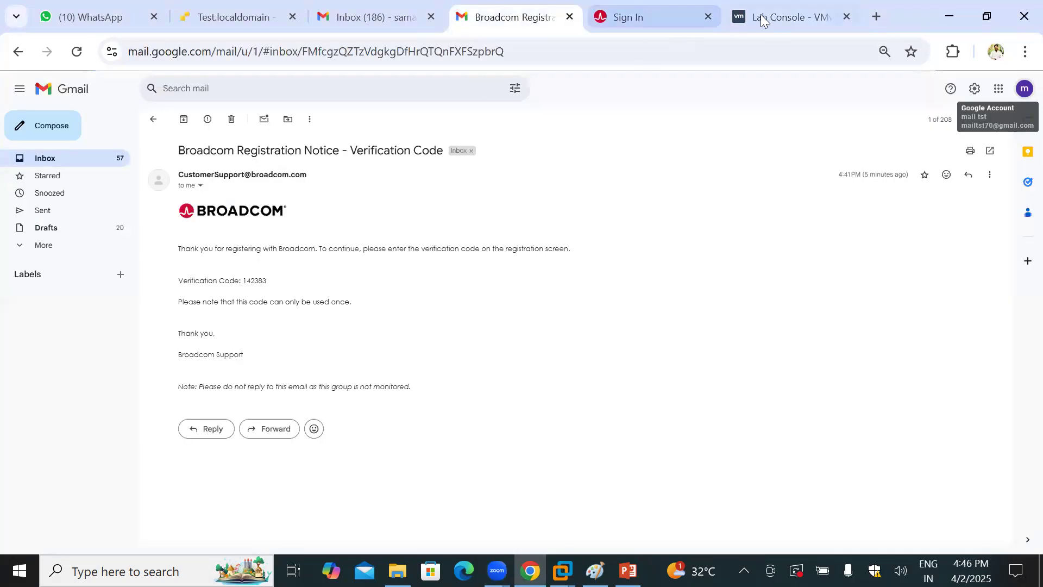
{"action": "left_click", "coordinate": [781, 21]}
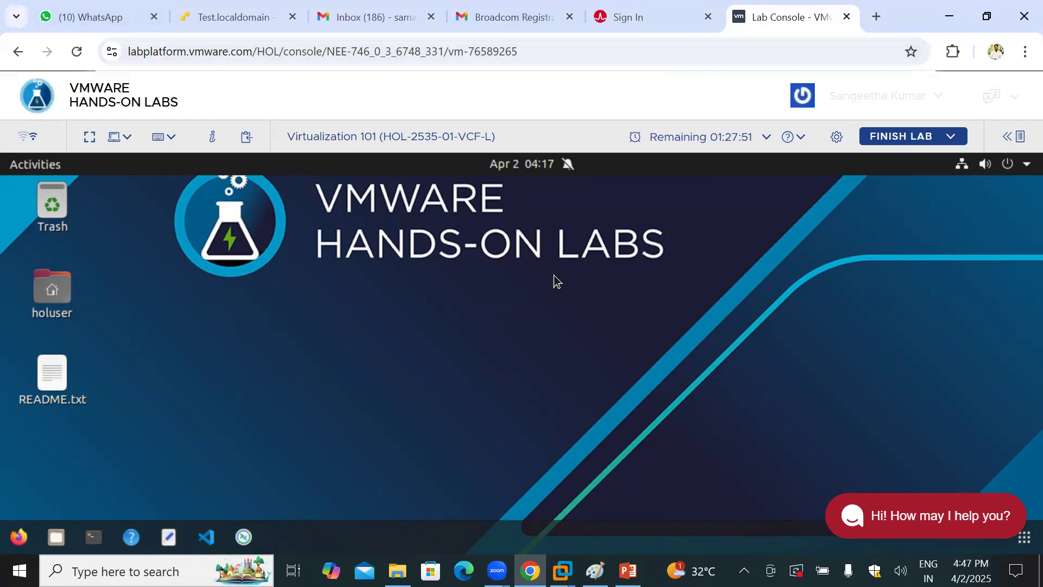
{"action": "left_click", "coordinate": [620, 13]}
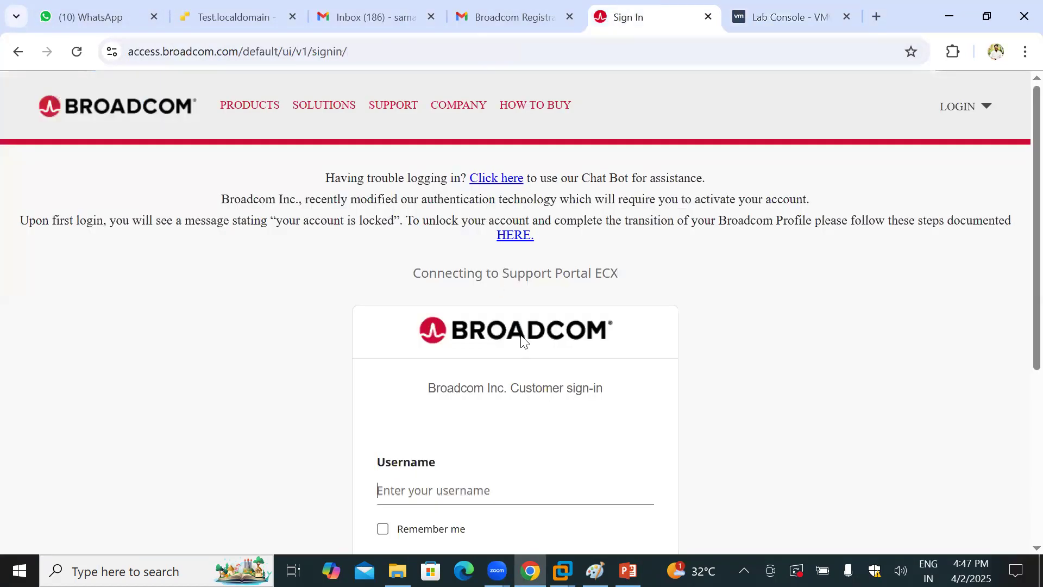
{"action": "scroll", "coordinate": [576, 364], "scroll_direction": "down", "scroll_amount": 3}
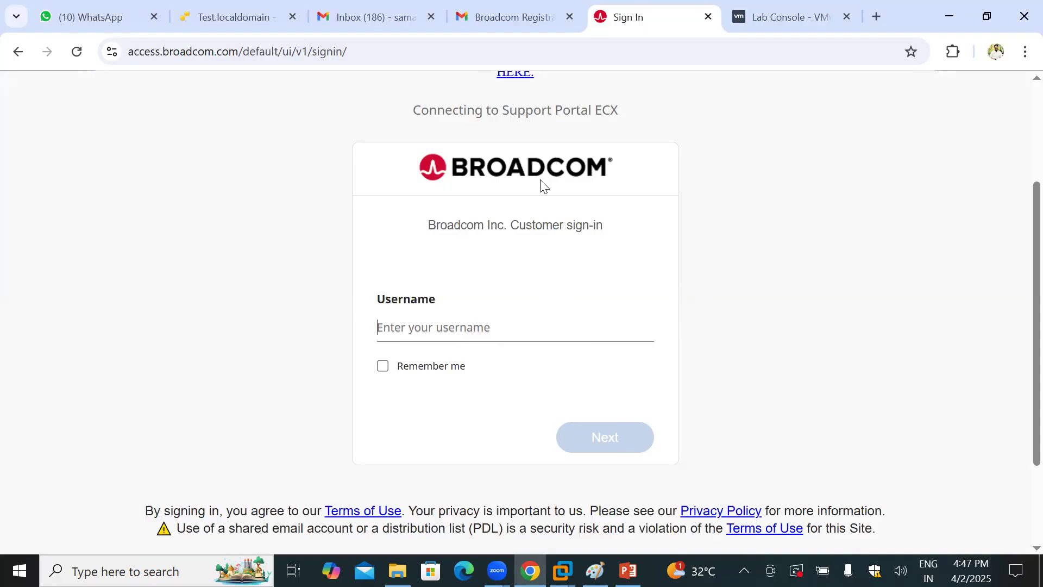
{"action": "left_click", "coordinate": [543, 17]}
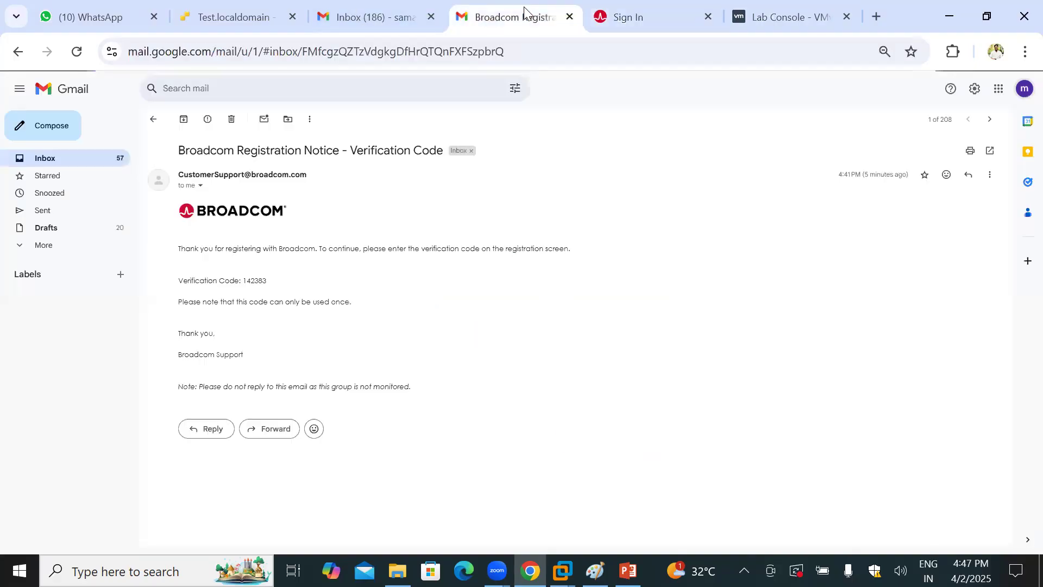
{"action": "left_click_drag", "start_coordinate": [265, 284], "coordinate": [246, 280]}
{"action": "left_click", "coordinate": [765, 10]}
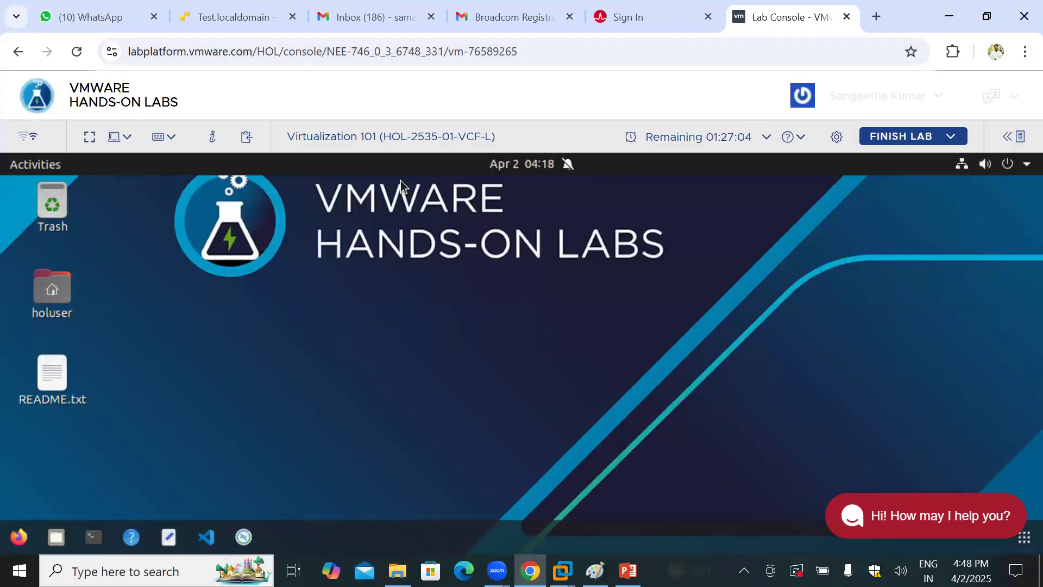
Open README.txt on the Virtualization 101 lab desktop
{"action": "double_click", "coordinate": [416, 136]}
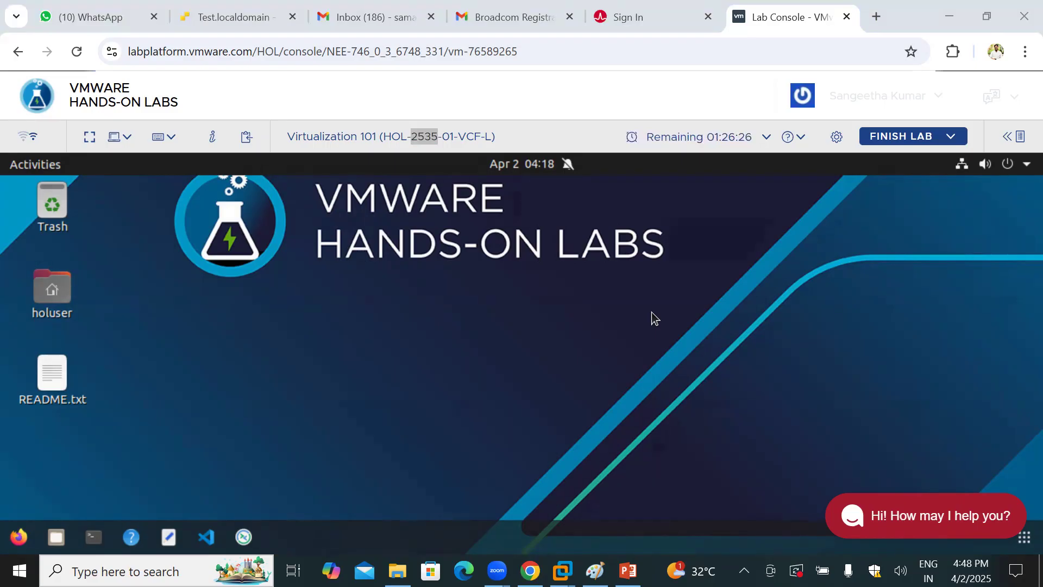
{"action": "double_click", "coordinate": [54, 382]}
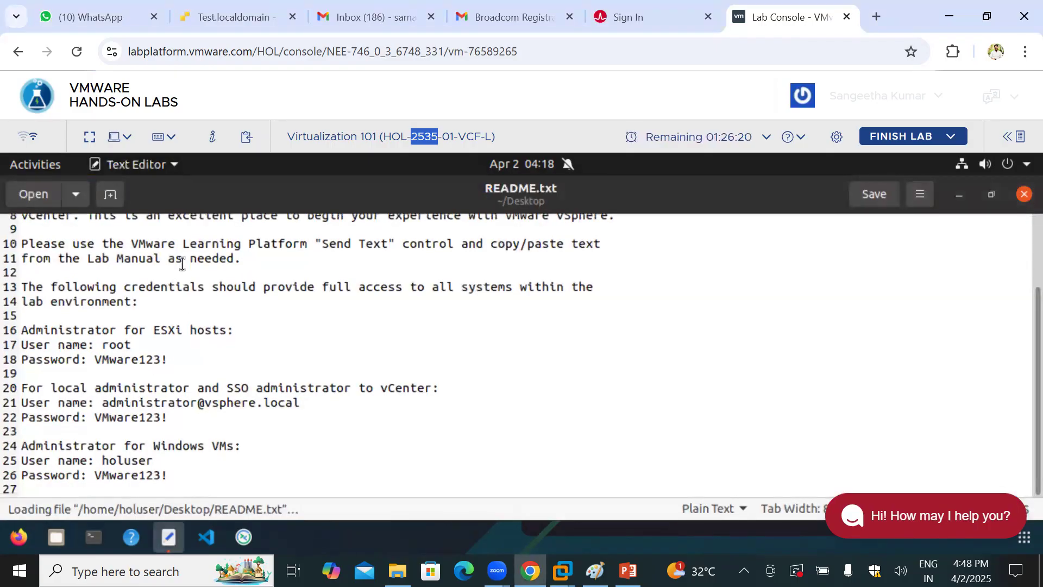
{"action": "scroll", "coordinate": [198, 330], "scroll_direction": "up", "scroll_amount": 3}
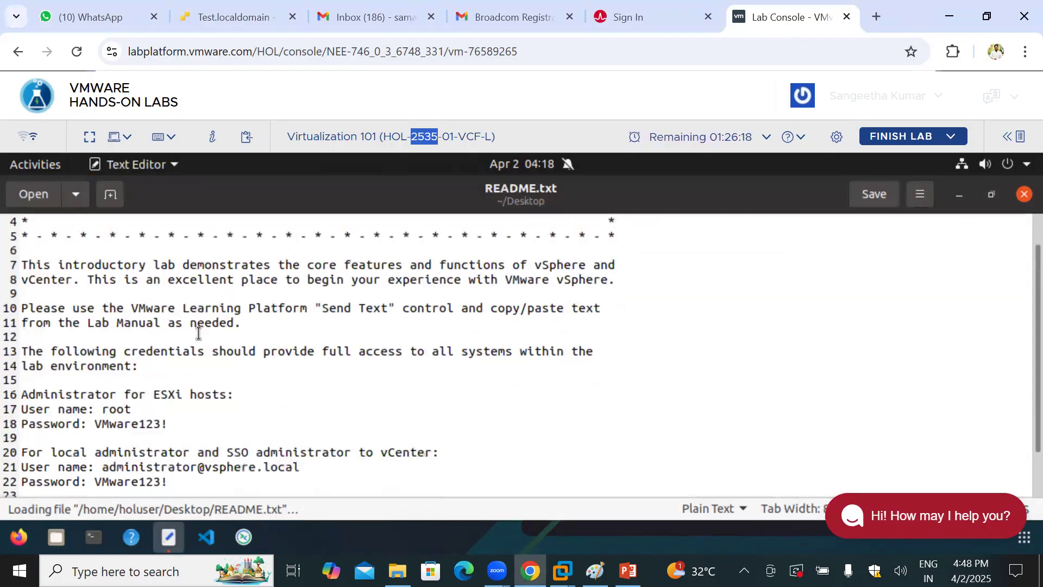
{"action": "scroll", "coordinate": [198, 333], "scroll_direction": "down", "scroll_amount": 1}
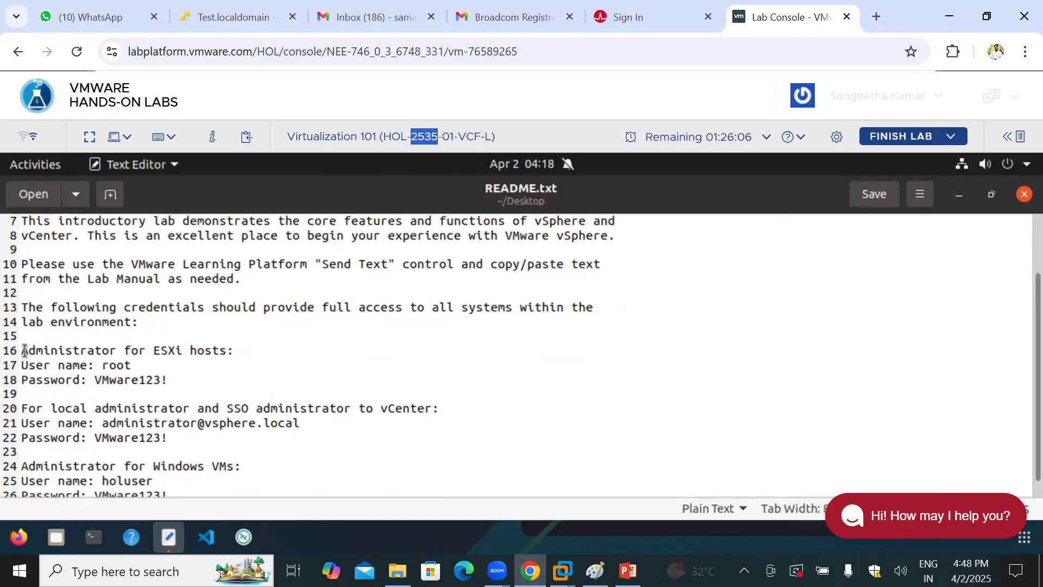
Highlight the ESXi, vCenter and Windows VM login details in README, then start Firefox
{"action": "left_click_drag", "start_coordinate": [24, 350], "coordinate": [185, 385]}
{"action": "left_click", "coordinate": [185, 387]}
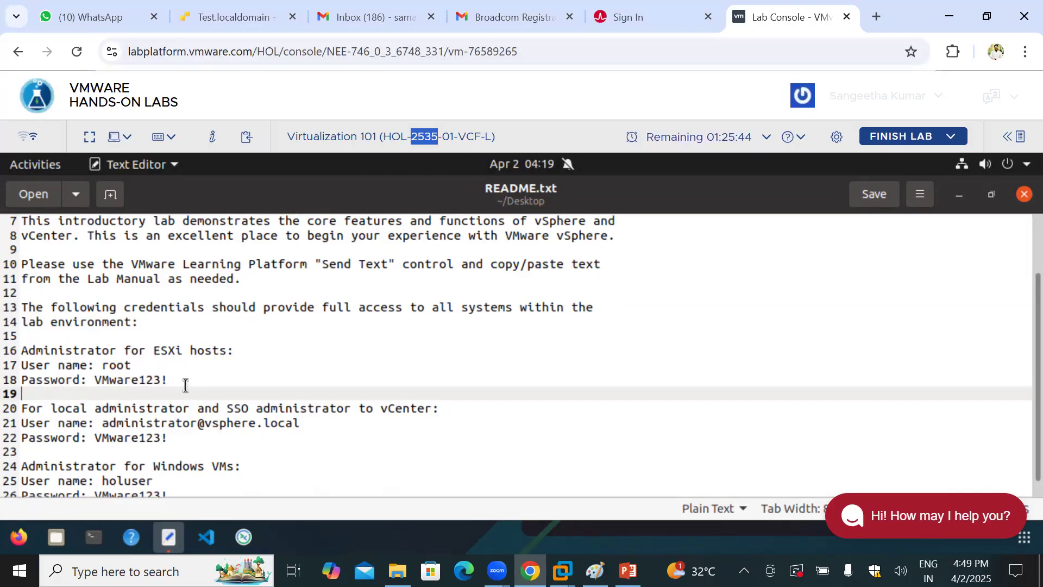
{"action": "left_click", "coordinate": [155, 368]}
{"action": "left_click", "coordinate": [157, 347]}
{"action": "left_click", "coordinate": [173, 385], "text": "shift"}
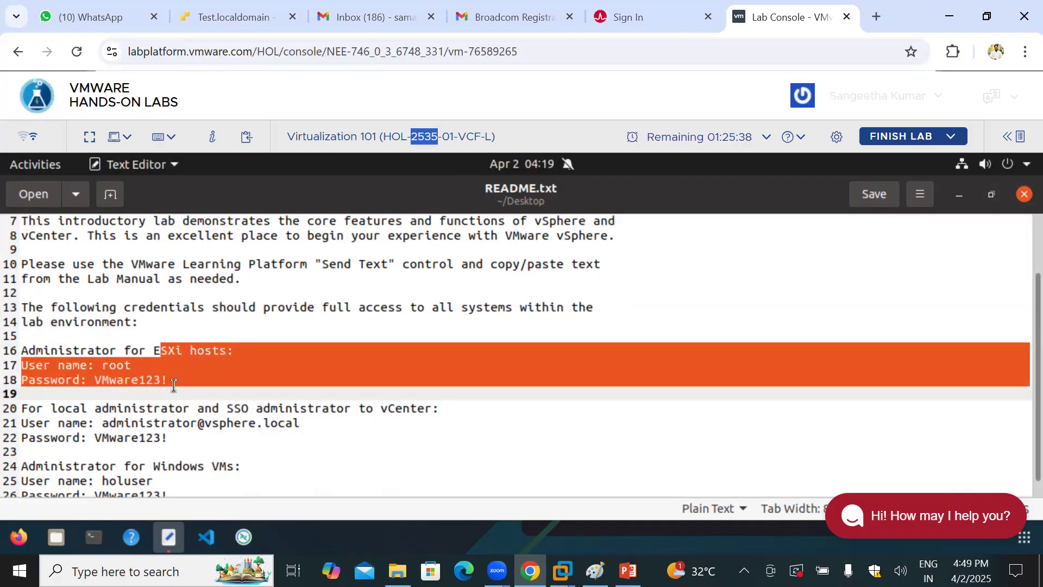
{"action": "left_click_drag", "start_coordinate": [383, 404], "coordinate": [394, 451]}
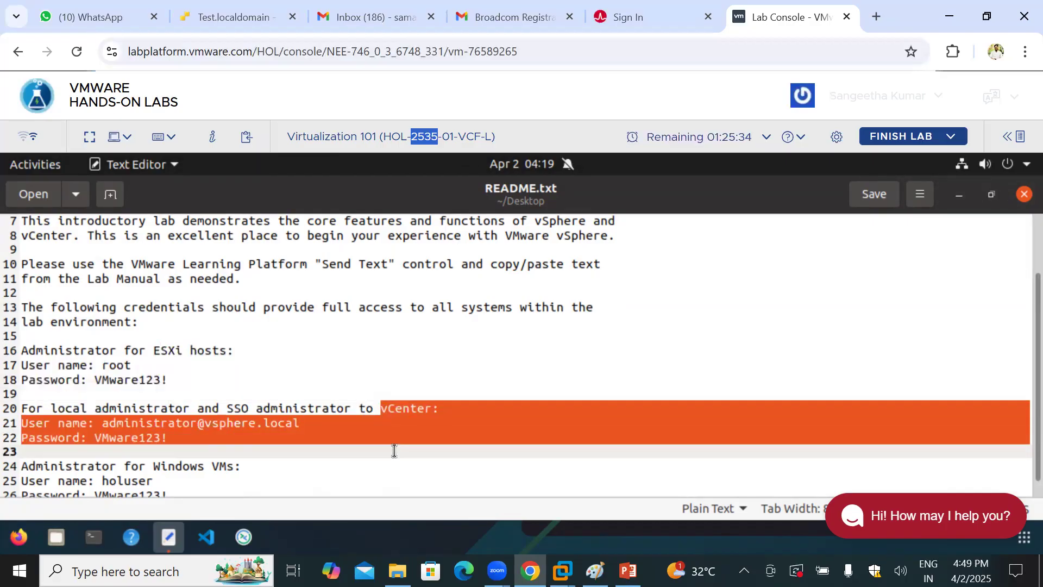
{"action": "scroll", "coordinate": [394, 450], "scroll_direction": "down", "scroll_amount": 1}
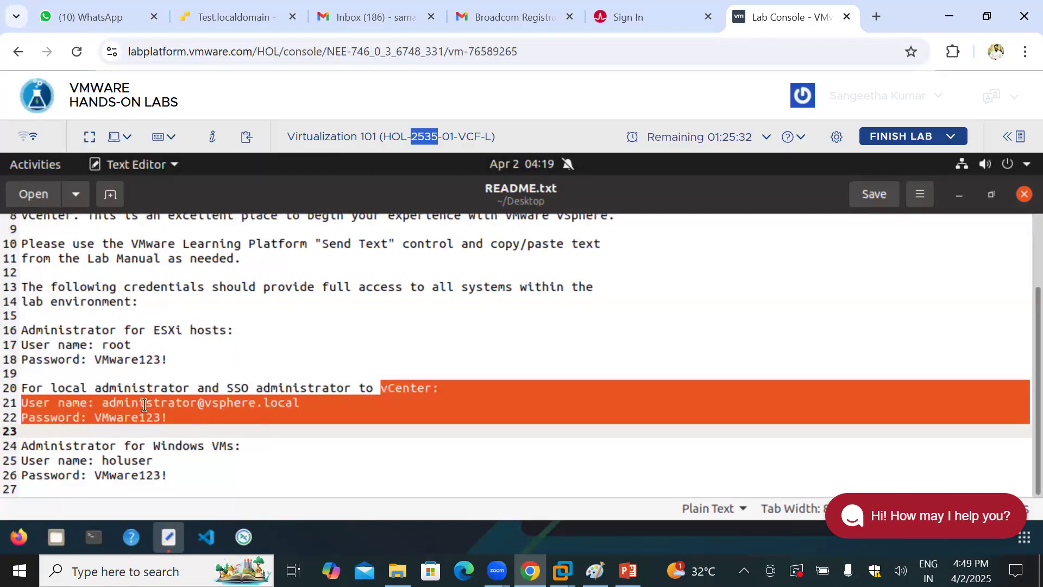
{"action": "left_click_drag", "start_coordinate": [174, 476], "coordinate": [151, 436]}
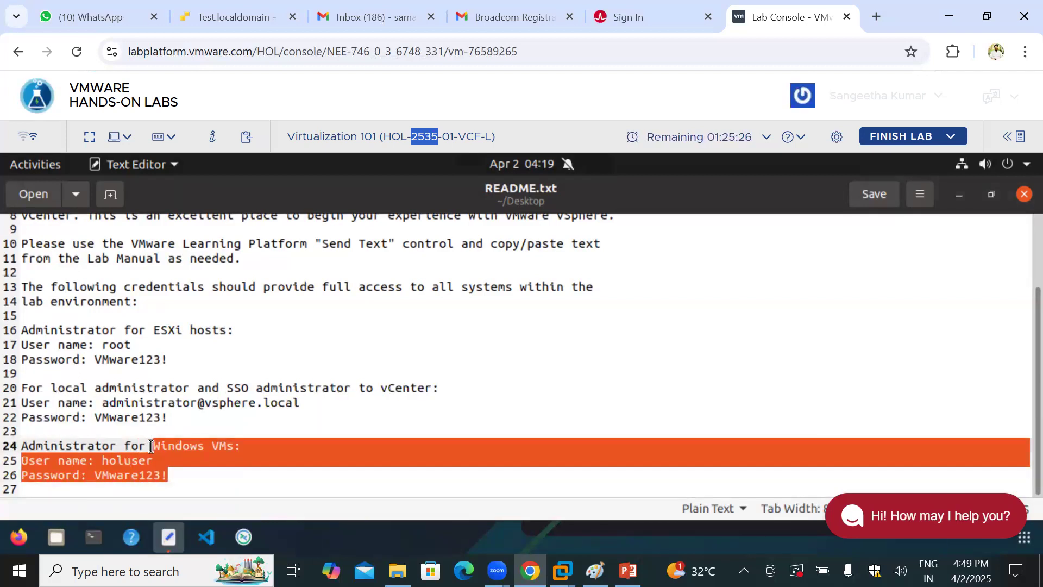
{"action": "double_click", "coordinate": [148, 475]}
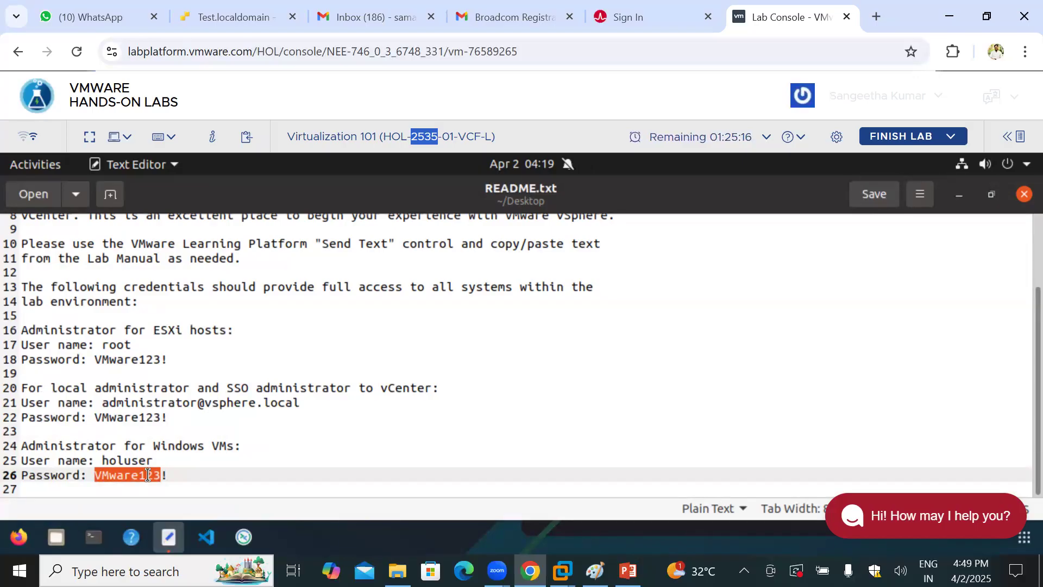
{"action": "left_click", "coordinate": [20, 536]}
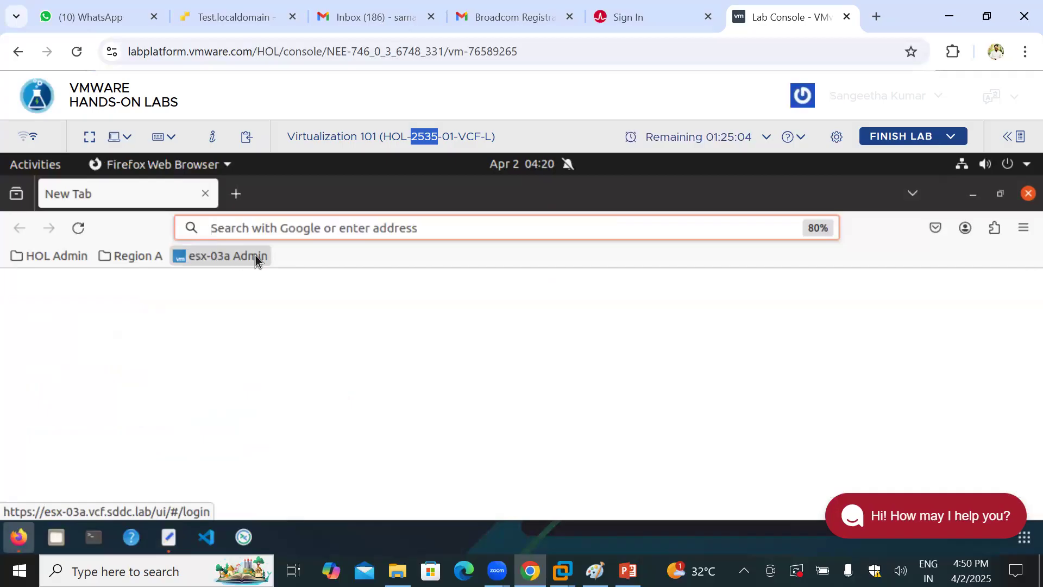
Change the host address from esx-03a to esx-02a and load its login page
{"action": "left_click", "coordinate": [242, 259]}
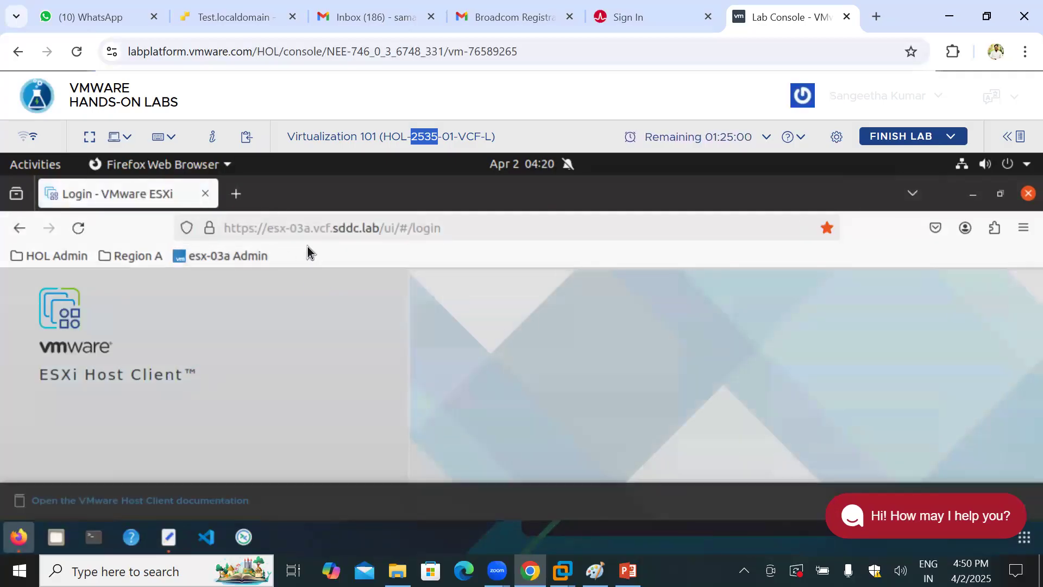
{"action": "left_click", "coordinate": [306, 228]}
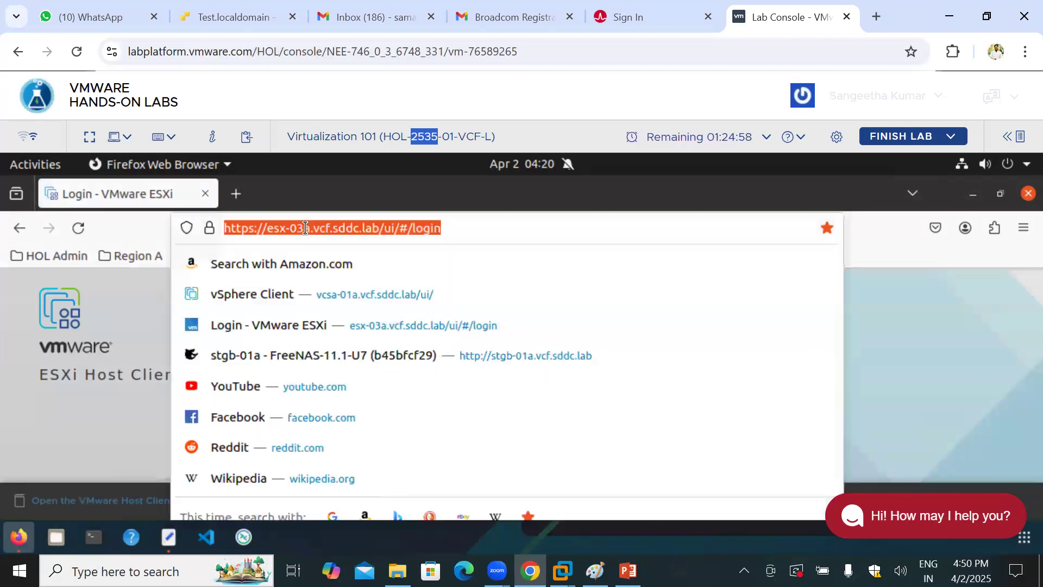
{"action": "left_click", "coordinate": [306, 228]}
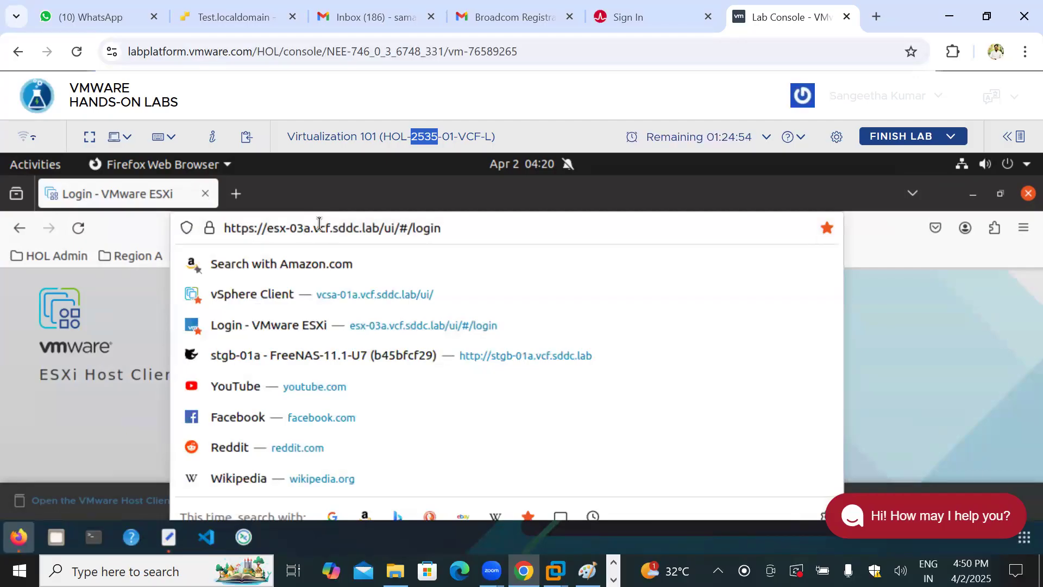
{"action": "key", "text": "BackSpace"}
{"action": "type", "text": "2"}
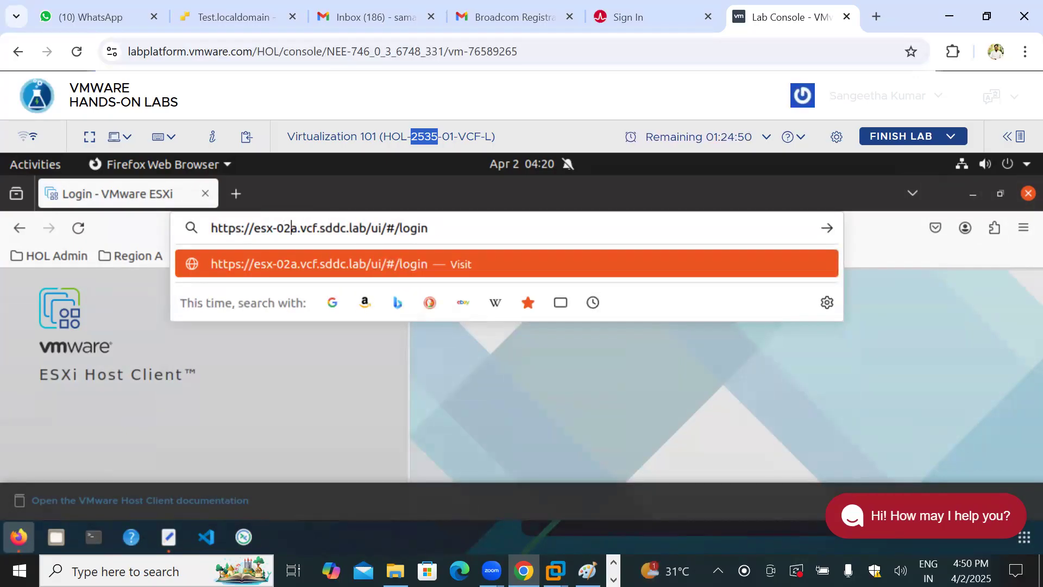
{"action": "key", "text": "Return"}
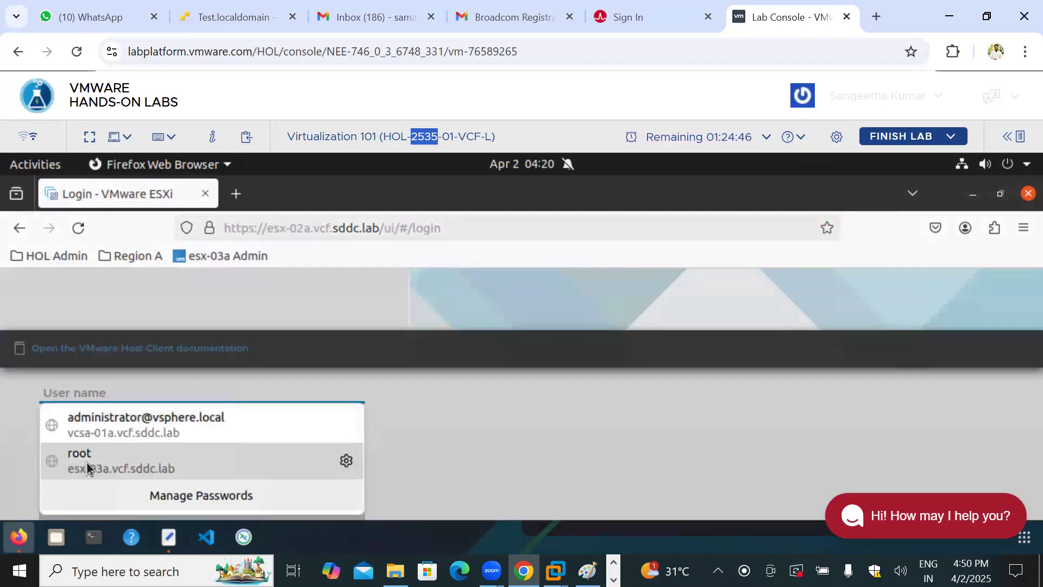
Log in to esx-02a with the saved root login and dismiss the add-ons warning
{"action": "left_click", "coordinate": [87, 462]}
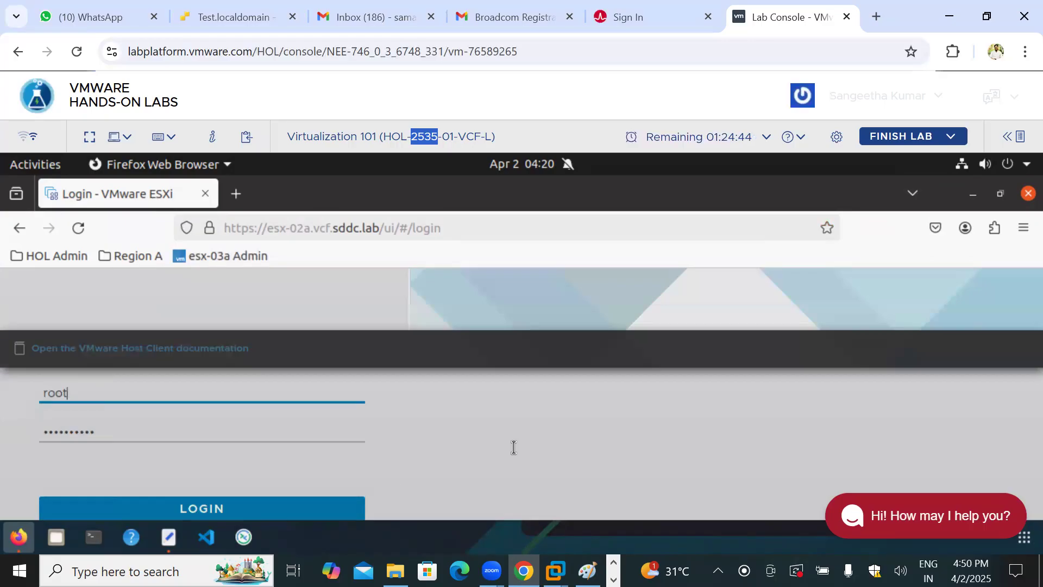
{"action": "left_click", "coordinate": [228, 509]}
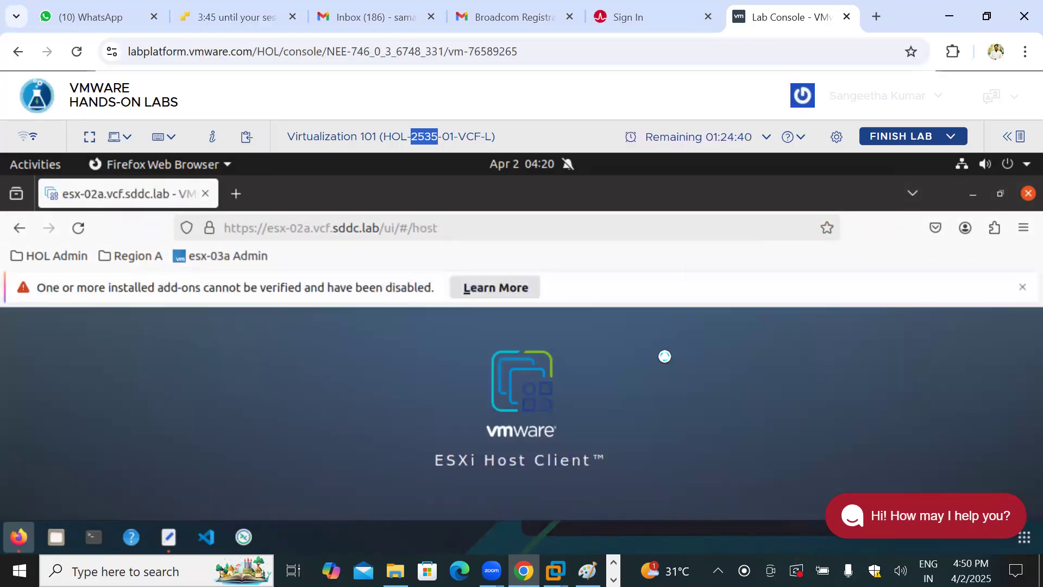
{"action": "left_click", "coordinate": [1022, 289]}
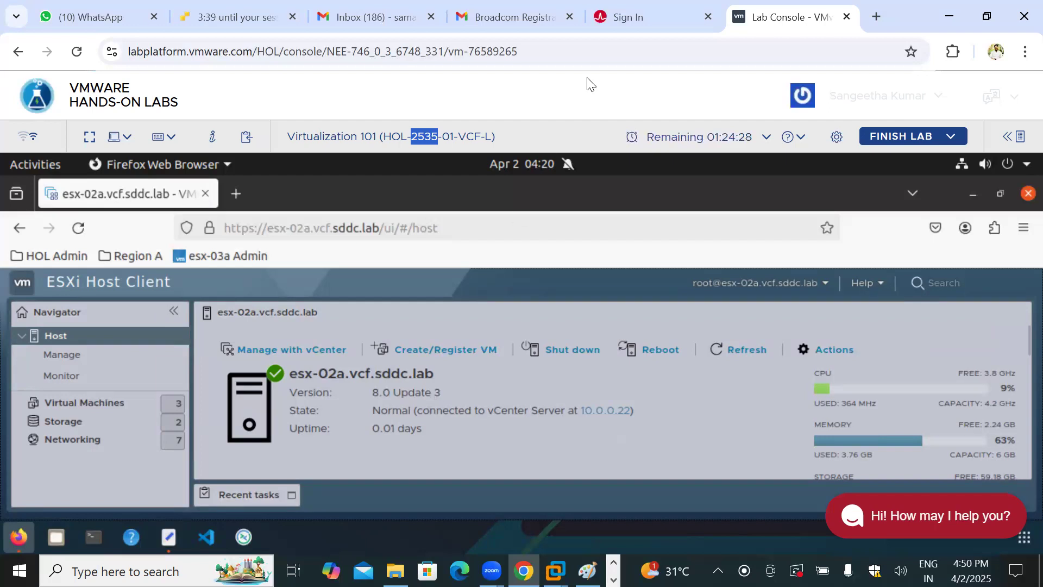
{"action": "left_click_drag", "start_coordinate": [802, 18], "coordinate": [429, 17]}
Close the local host's datastore browser holding the Server 2008 R2 ISO and open the host summary
{"action": "left_click", "coordinate": [231, 15]}
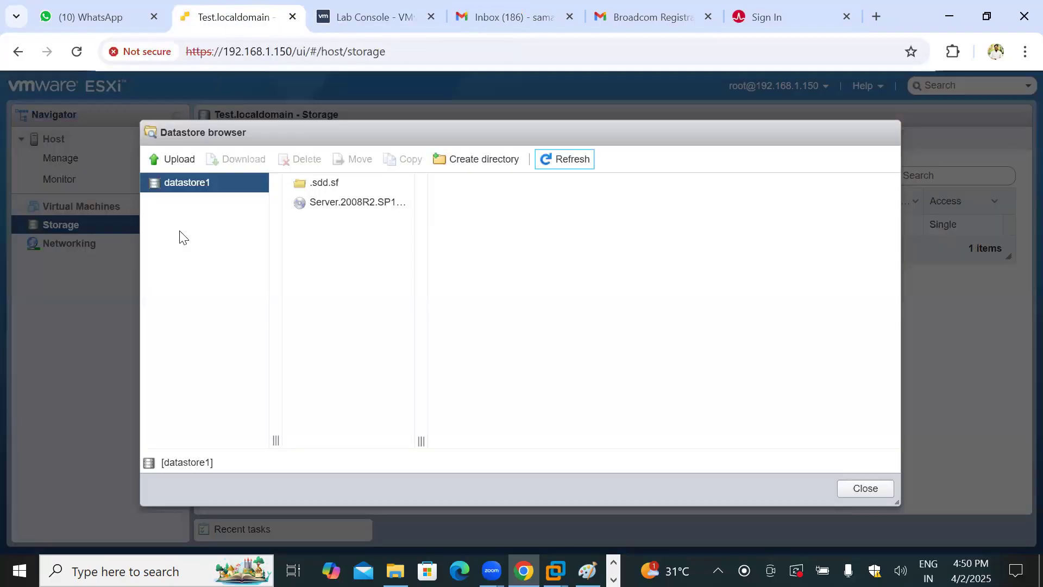
{"action": "left_click", "coordinate": [333, 202]}
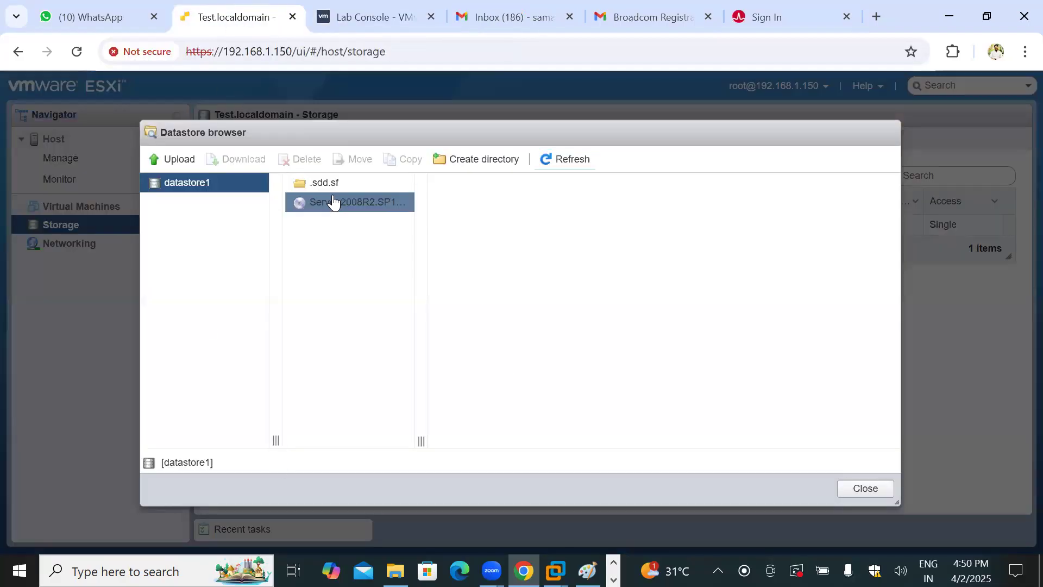
{"action": "left_click", "coordinate": [858, 492]}
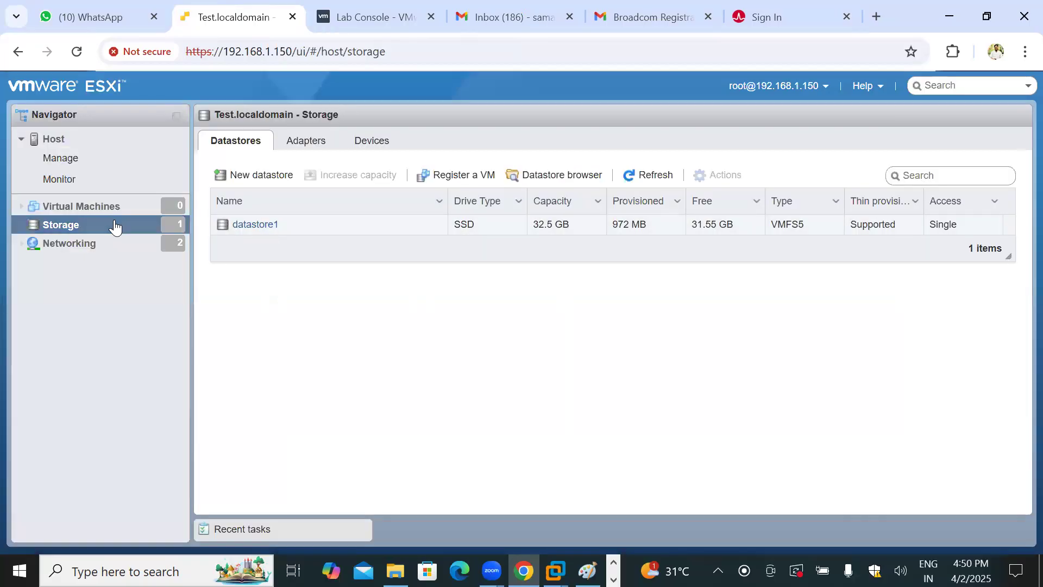
{"action": "left_click", "coordinate": [84, 143]}
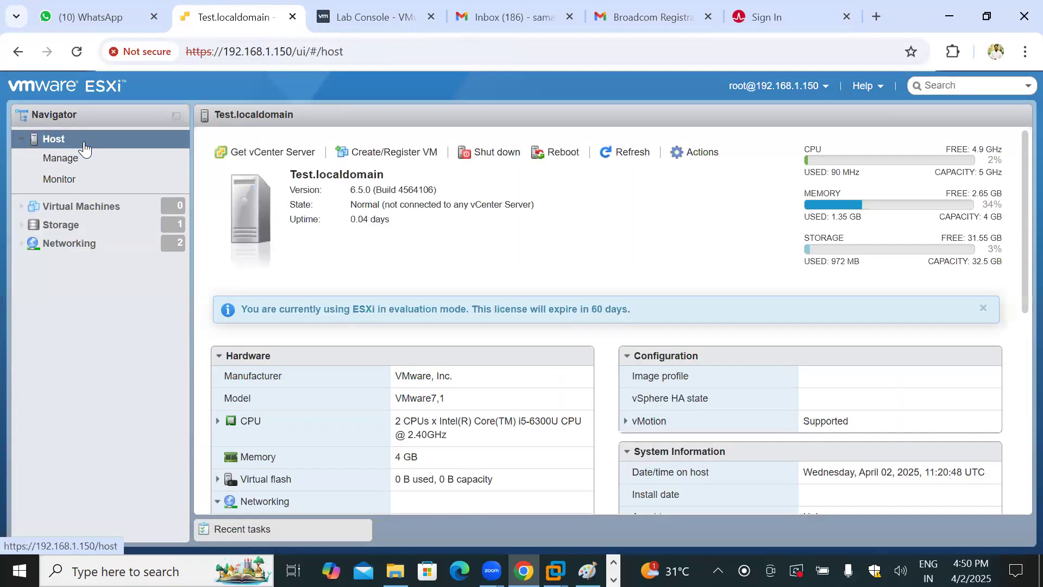
Compare the local host version with the lab host's 8.0 Update 3, then open local Virtual Machines
{"action": "left_click_drag", "start_coordinate": [352, 185], "coordinate": [388, 188]}
{"action": "left_click", "coordinate": [372, 16]}
{"action": "left_click_drag", "start_coordinate": [289, 393], "coordinate": [443, 393]}
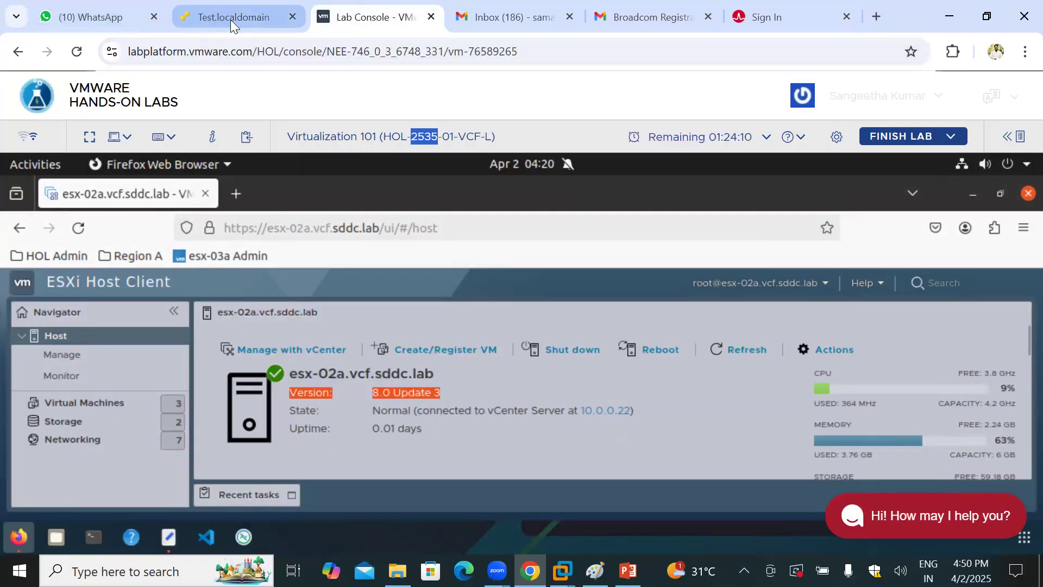
{"action": "left_click", "coordinate": [230, 20]}
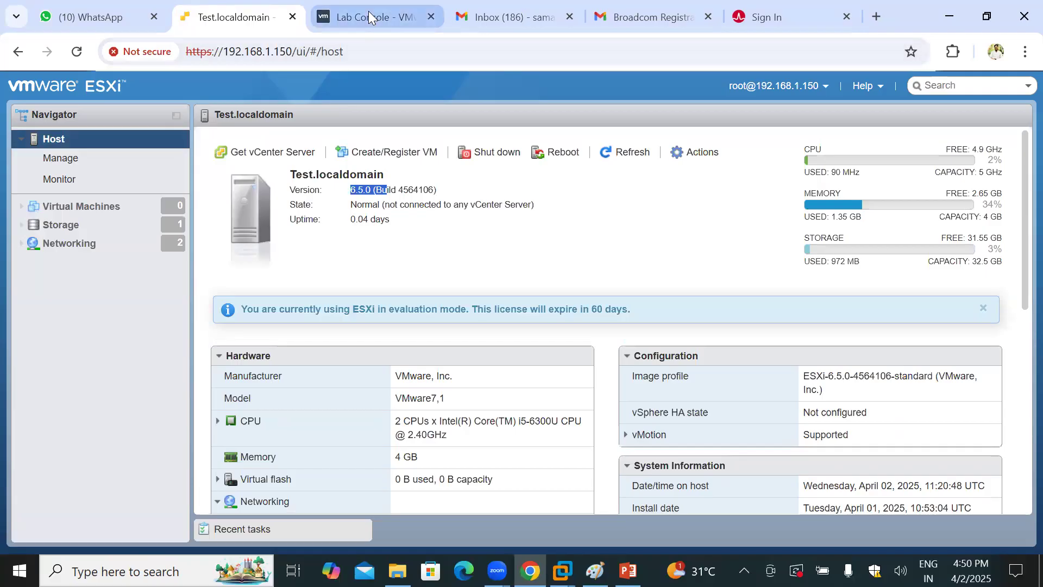
{"action": "left_click", "coordinate": [370, 15]}
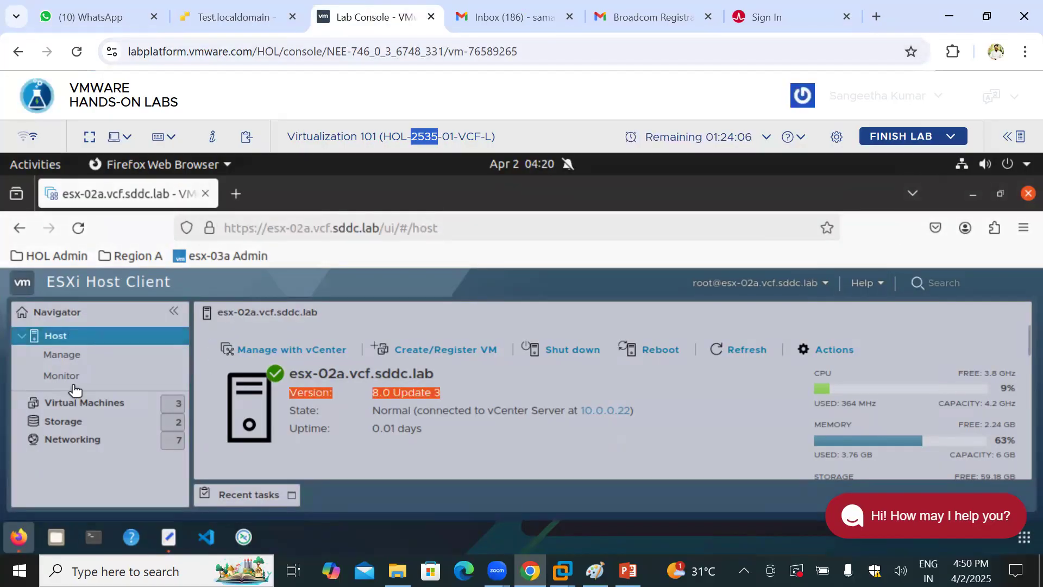
{"action": "left_click", "coordinate": [224, 24]}
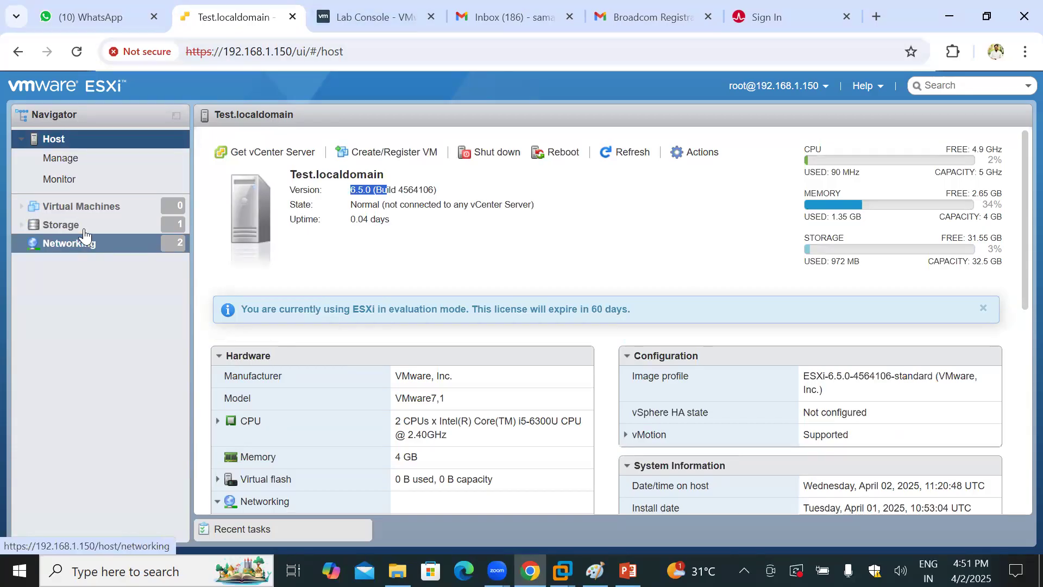
{"action": "left_click", "coordinate": [372, 17]}
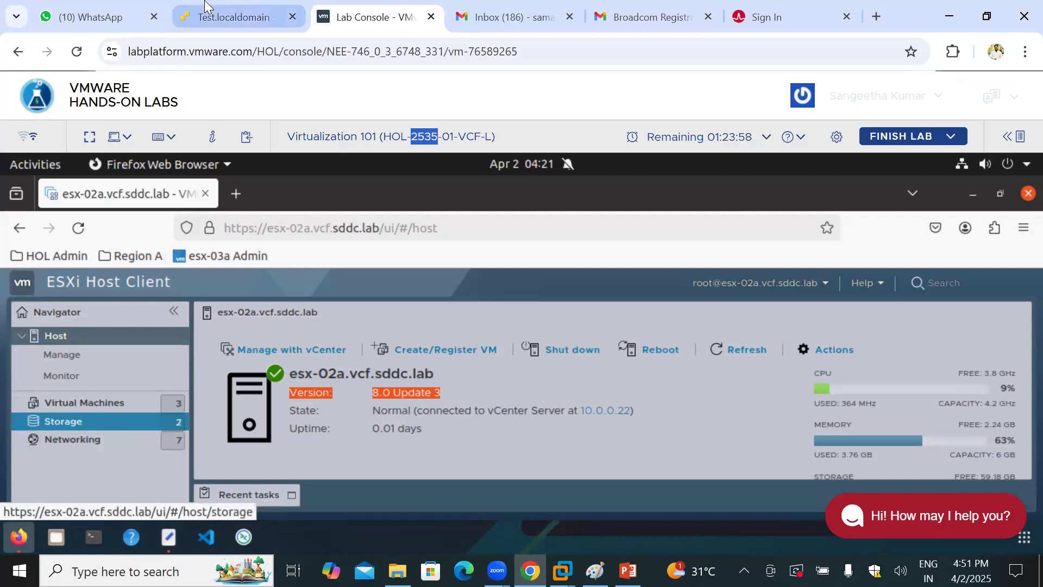
{"action": "left_click", "coordinate": [234, 17]}
{"action": "left_click", "coordinate": [105, 213]}
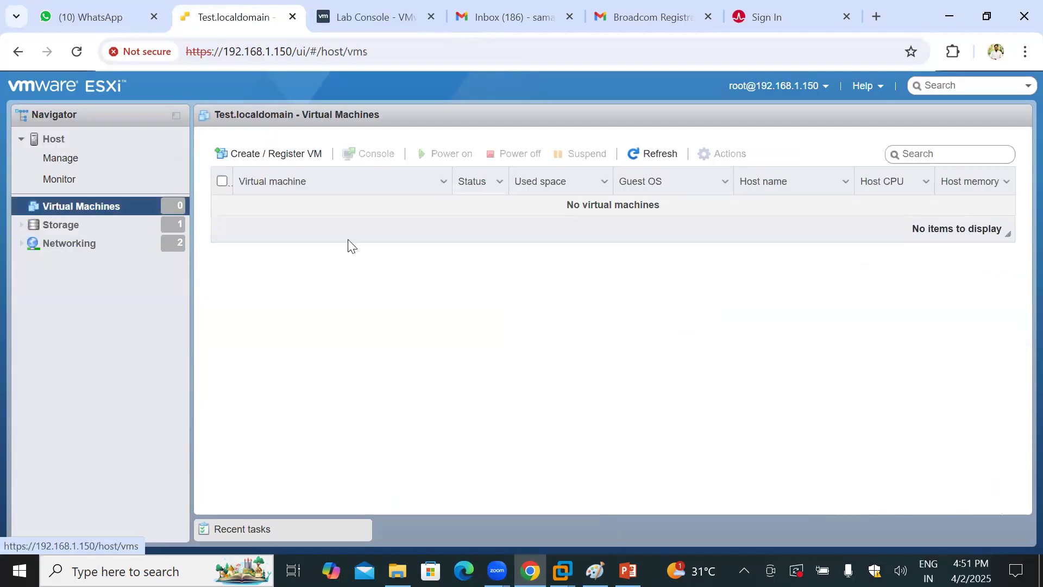
Open the esx-02a VM list (TinyLinux, Windows10, vCLS) and start the New virtual machine wizard
{"action": "left_click", "coordinate": [397, 26]}
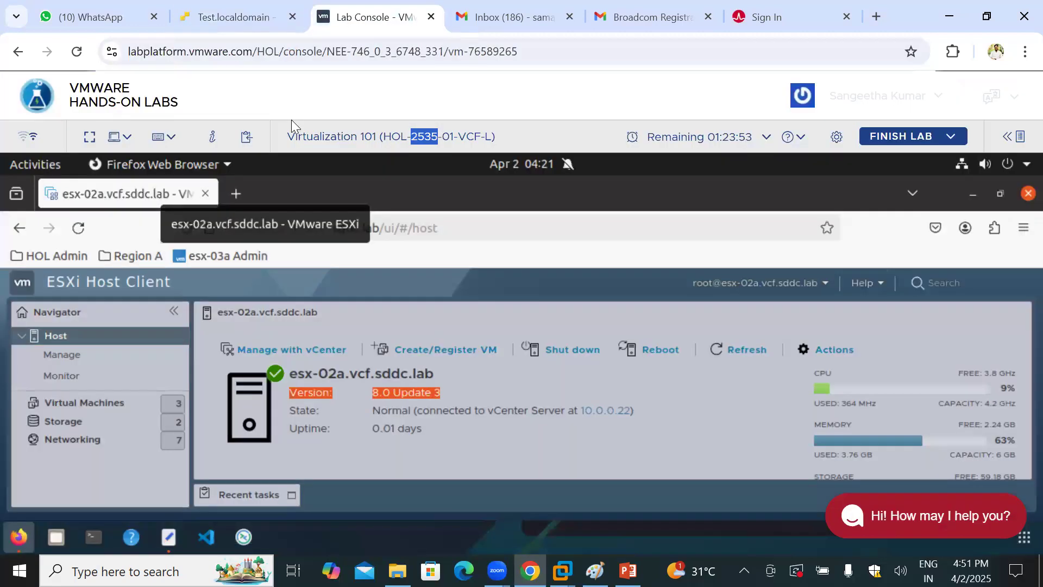
{"action": "left_click", "coordinate": [71, 403]}
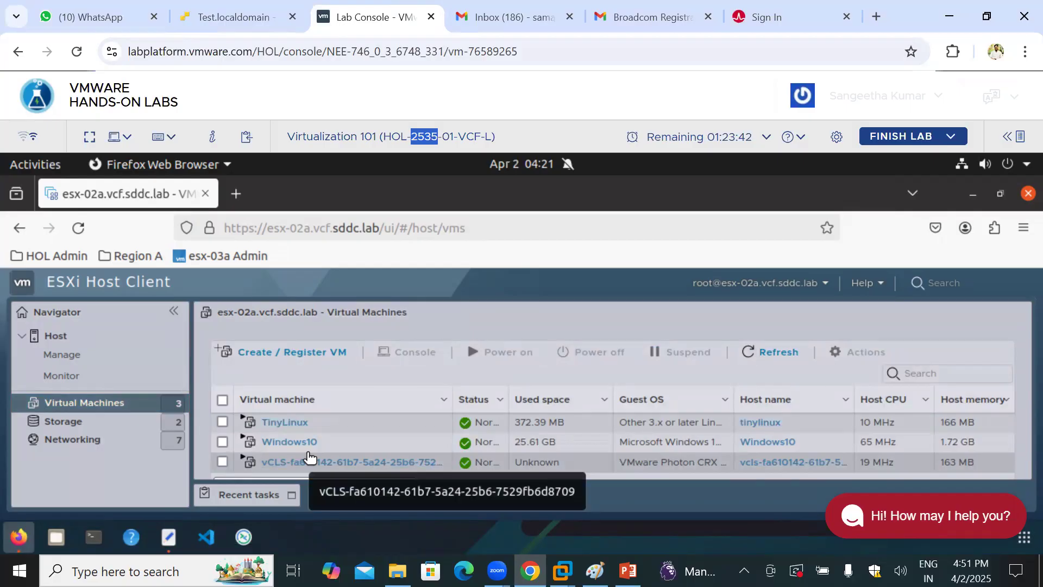
{"action": "left_click", "coordinate": [330, 169]}
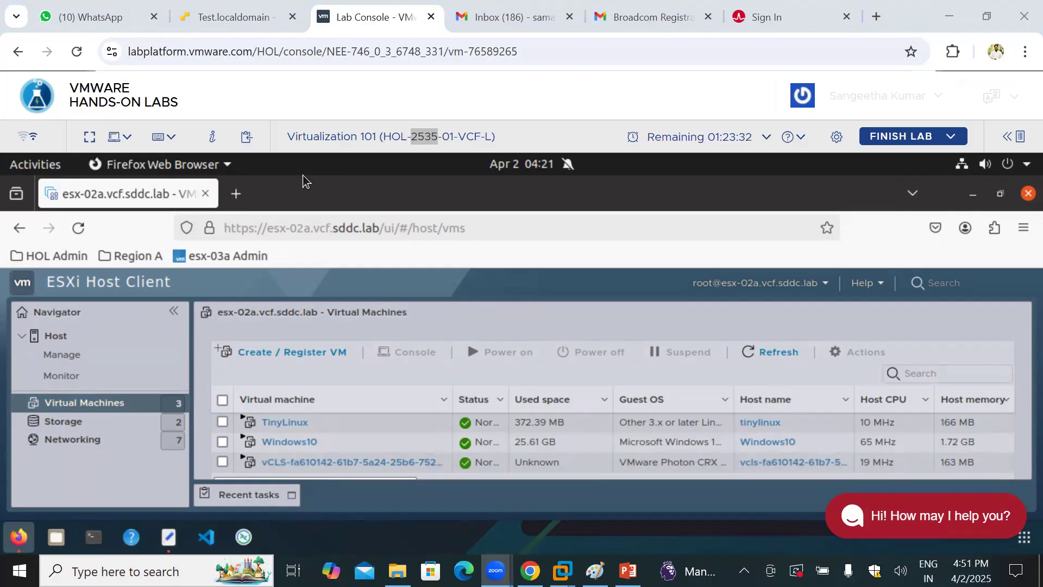
{"action": "left_click", "coordinate": [302, 175]}
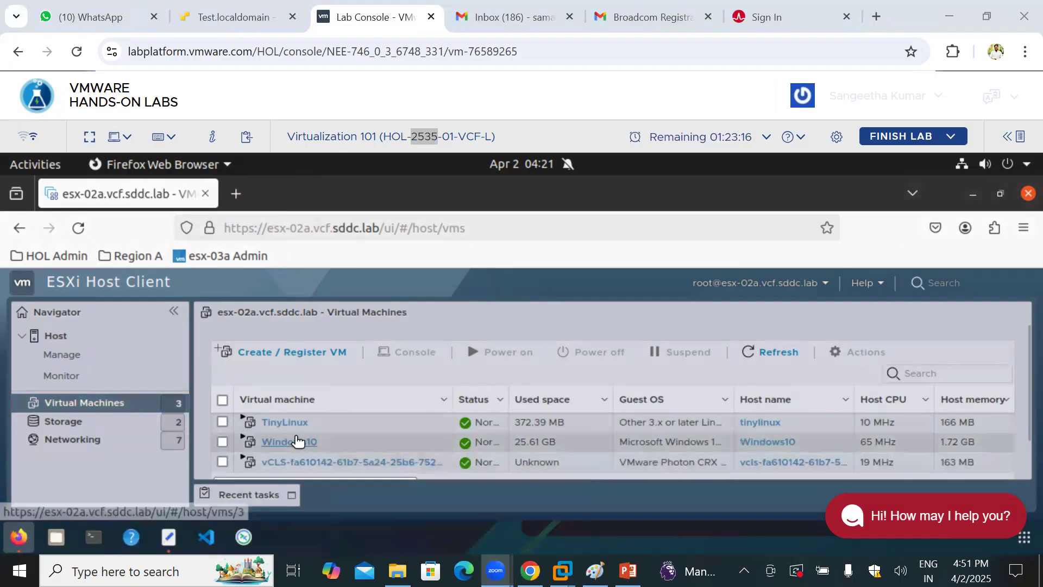
{"action": "left_click", "coordinate": [284, 349]}
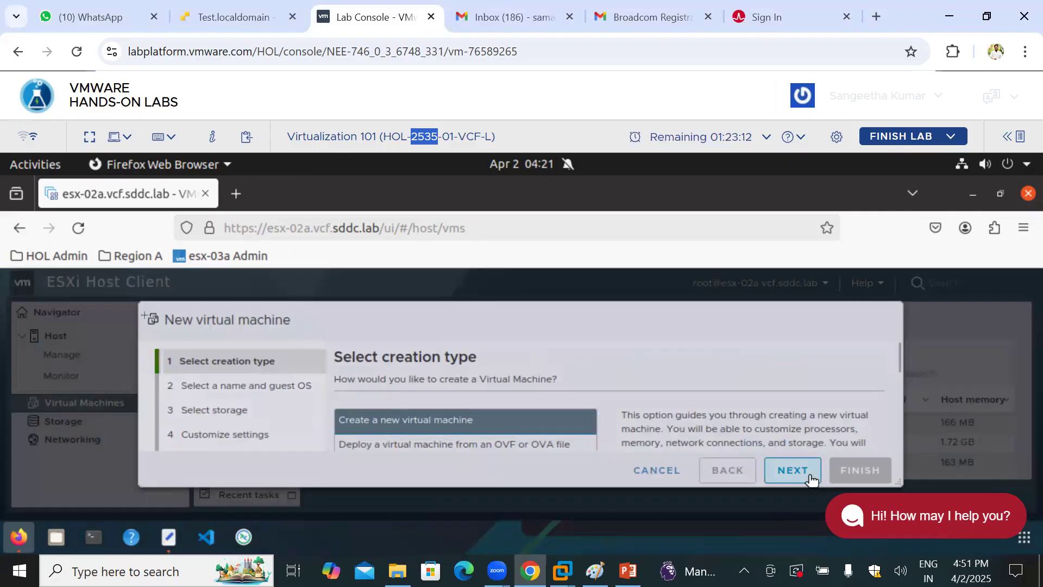
Name the new VM 'test', choose the Linux guest OS family, and advance to storage selection
{"action": "left_click", "coordinate": [793, 470]}
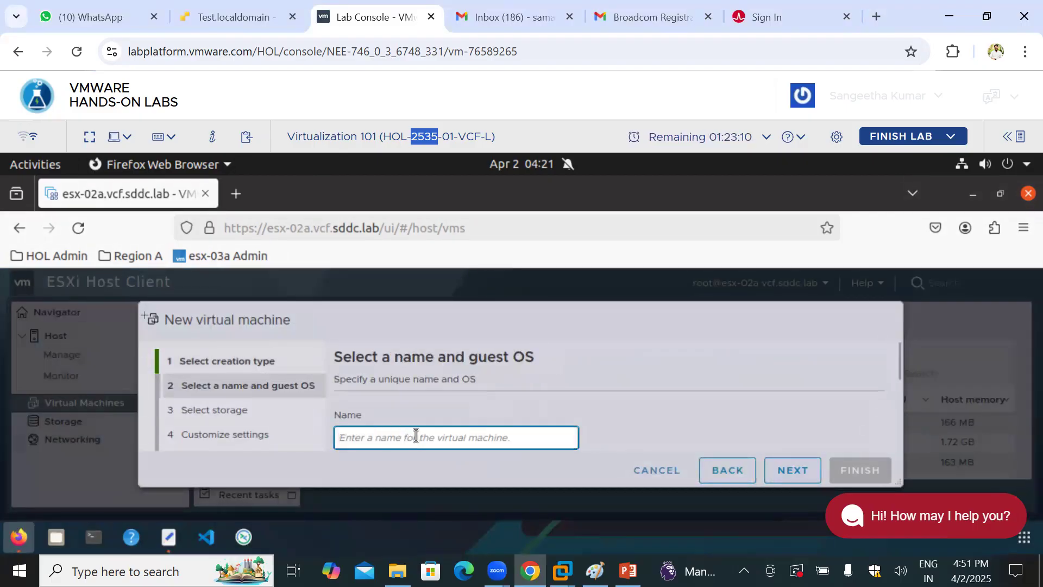
{"action": "type", "text": "test"}
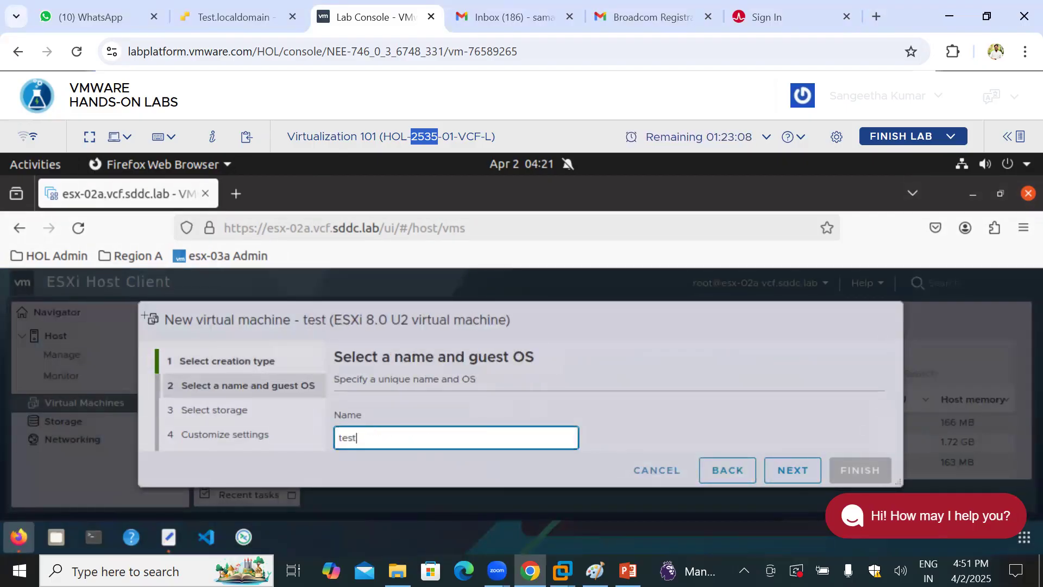
{"action": "left_click", "coordinate": [793, 471]}
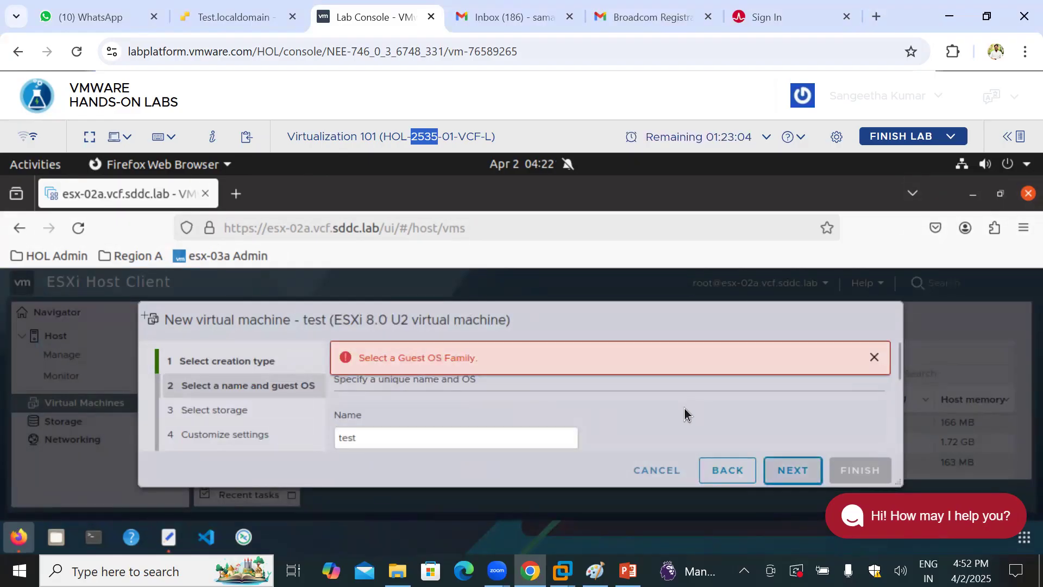
{"action": "key", "text": "ctrl+minus"}
{"action": "key", "text": "ctrl+minus"}
{"action": "key", "text": "ctrl+minus"}
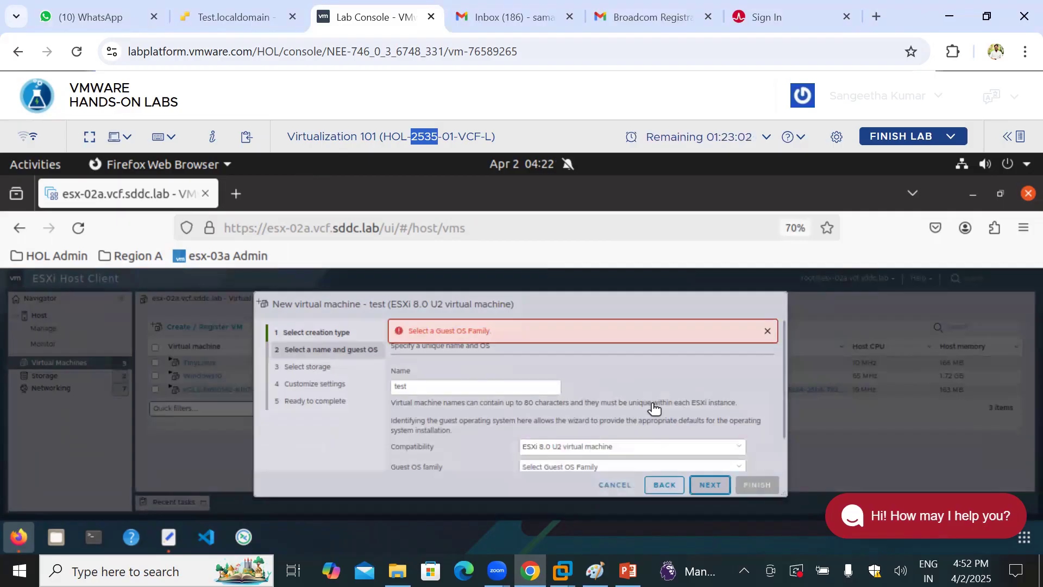
{"action": "scroll", "coordinate": [649, 418], "scroll_direction": "down", "scroll_amount": 2}
{"action": "left_click", "coordinate": [602, 434]}
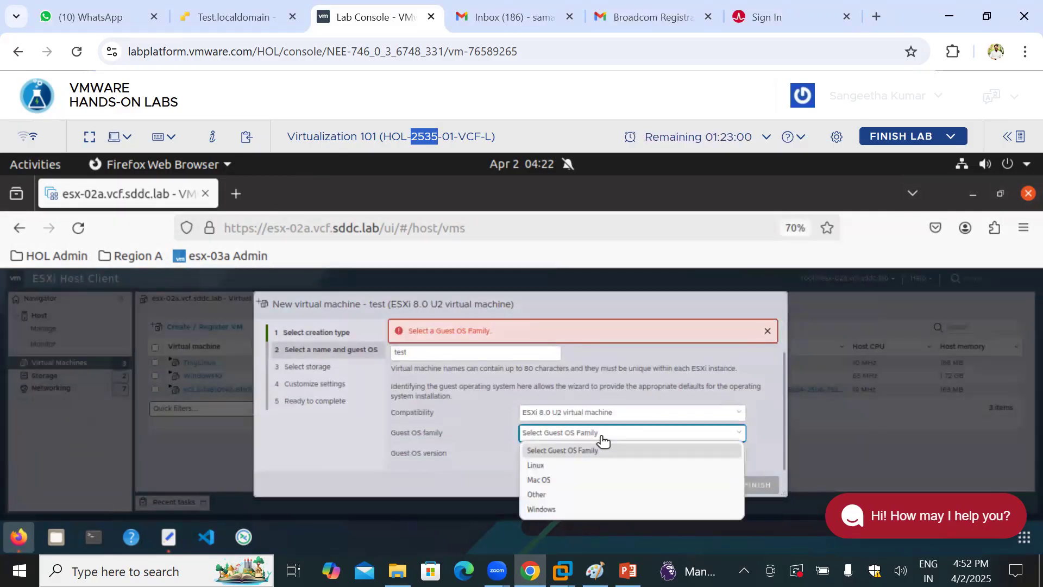
{"action": "left_click", "coordinate": [543, 467]}
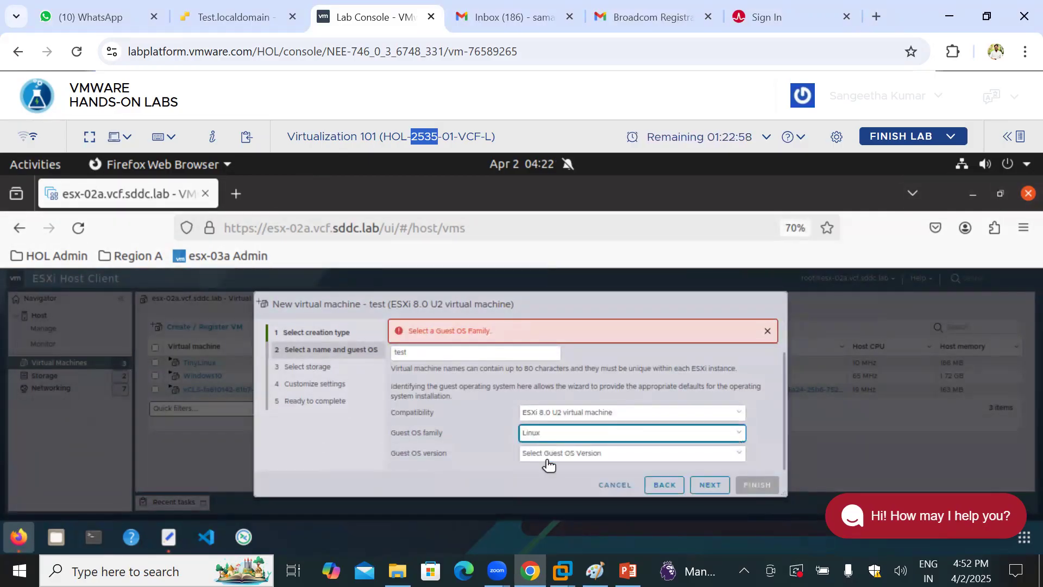
{"action": "left_click", "coordinate": [548, 458]}
{"action": "left_click", "coordinate": [564, 392]}
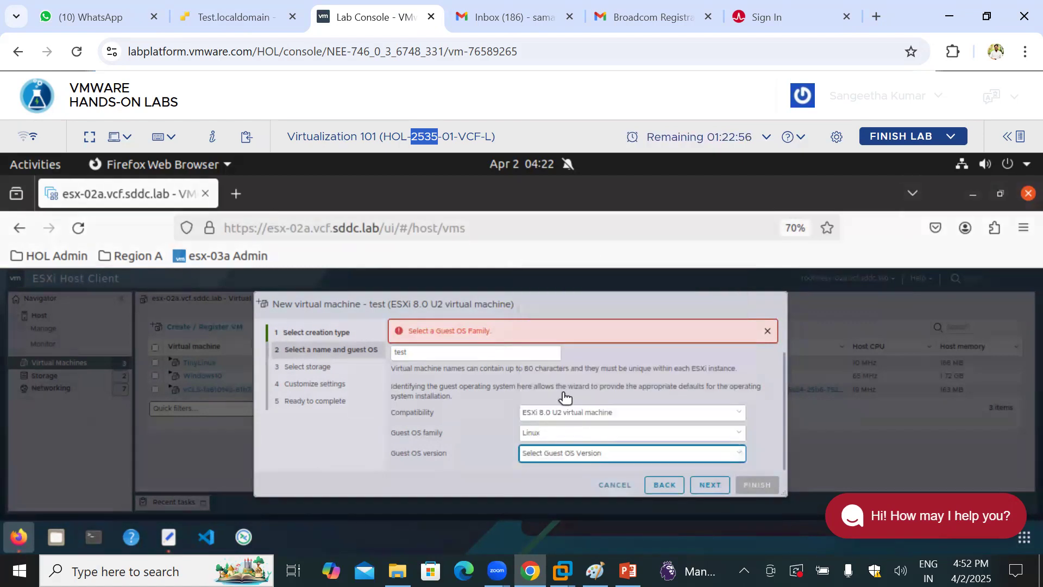
{"action": "left_click", "coordinate": [712, 486]}
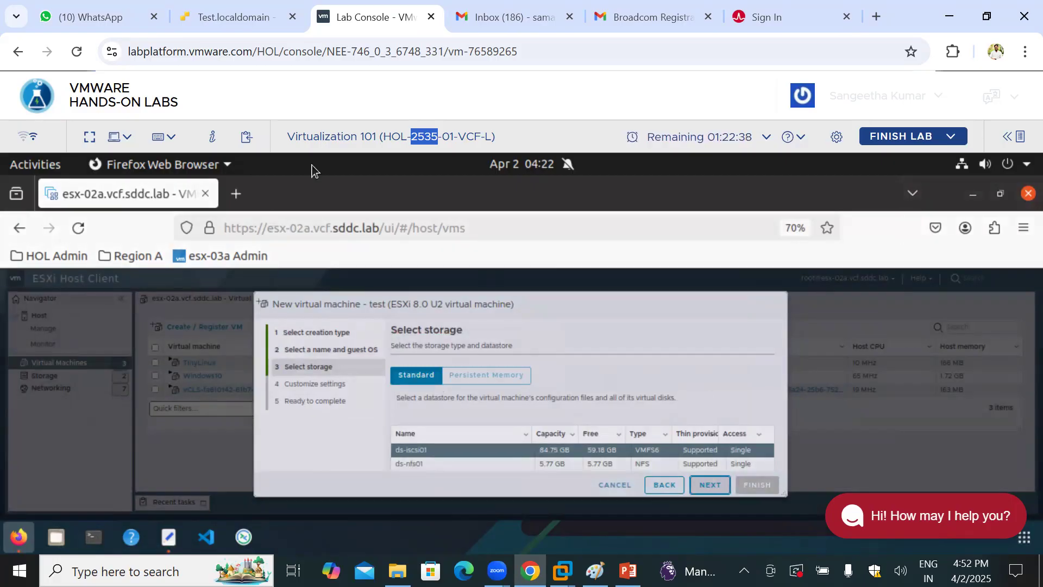
{"action": "left_click", "coordinate": [228, 7]}
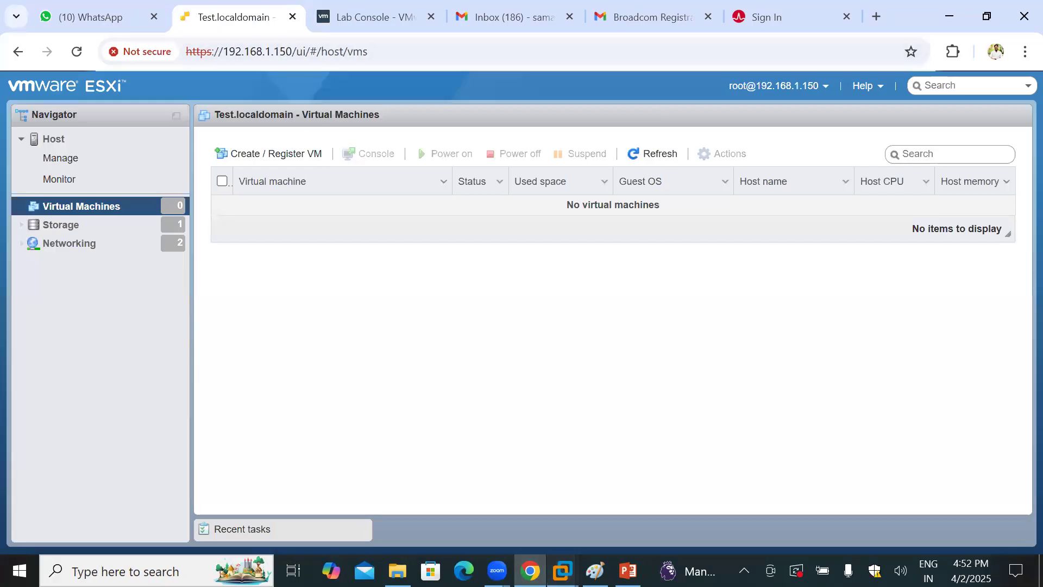
{"action": "mouse_move", "coordinate": [562, 571]}
{"action": "left_click", "coordinate": [661, 478]}
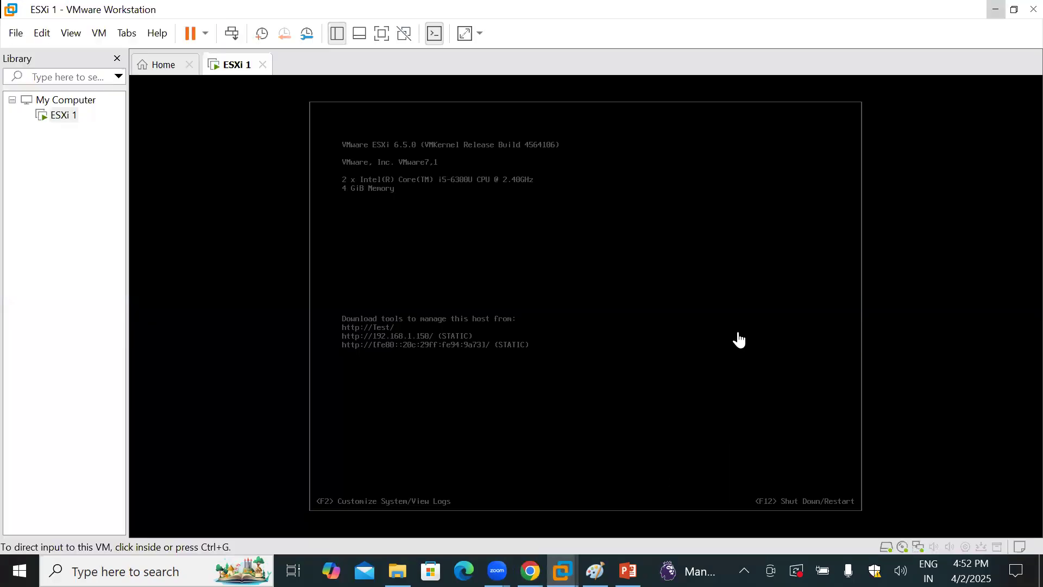
{"action": "left_click", "coordinate": [998, 9]}
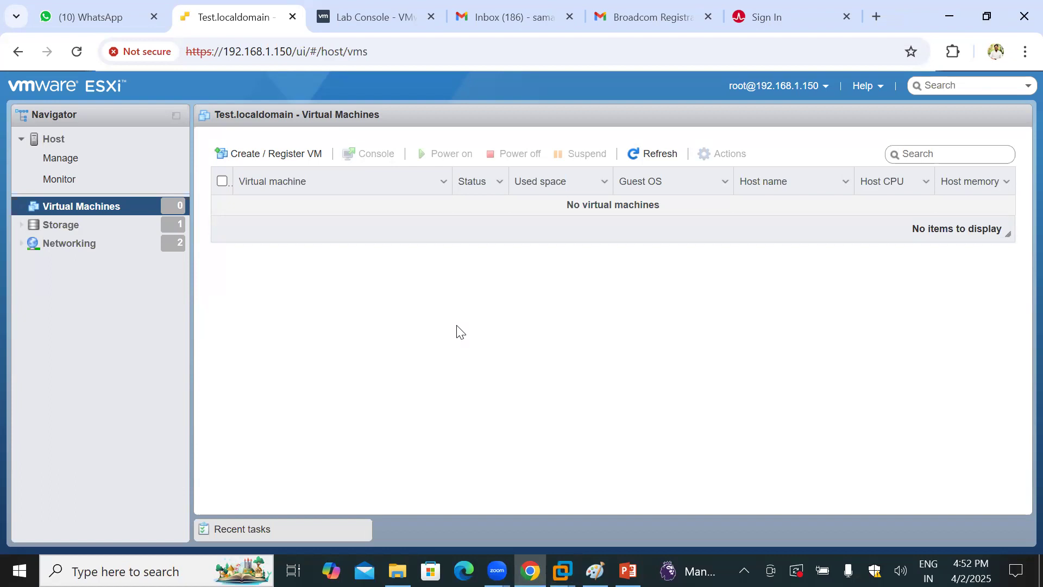
{"action": "left_click", "coordinate": [359, 15]}
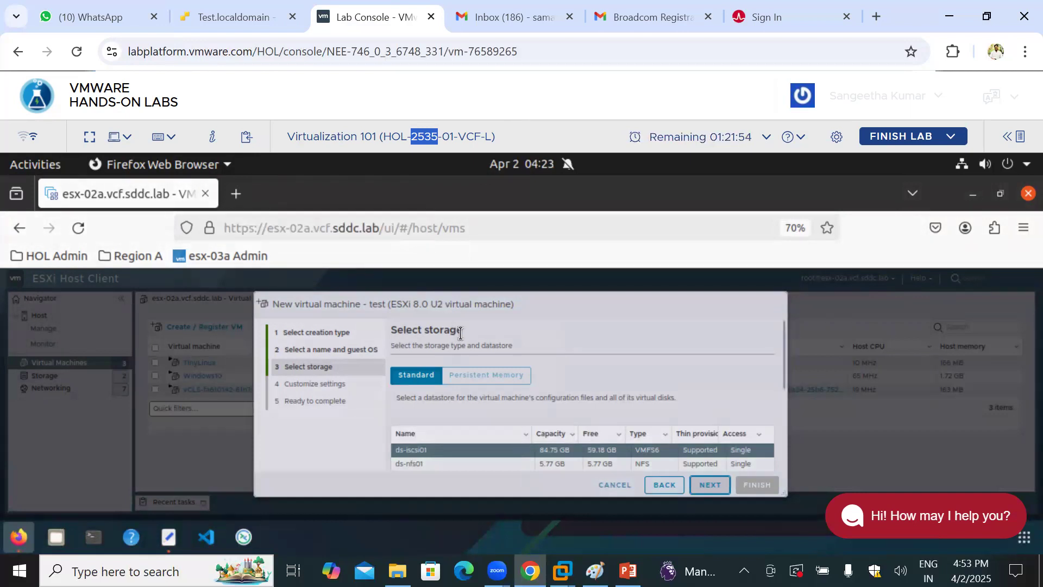
Set the test VM's memory to 1 GB in Customize settings
{"action": "left_click", "coordinate": [711, 485]}
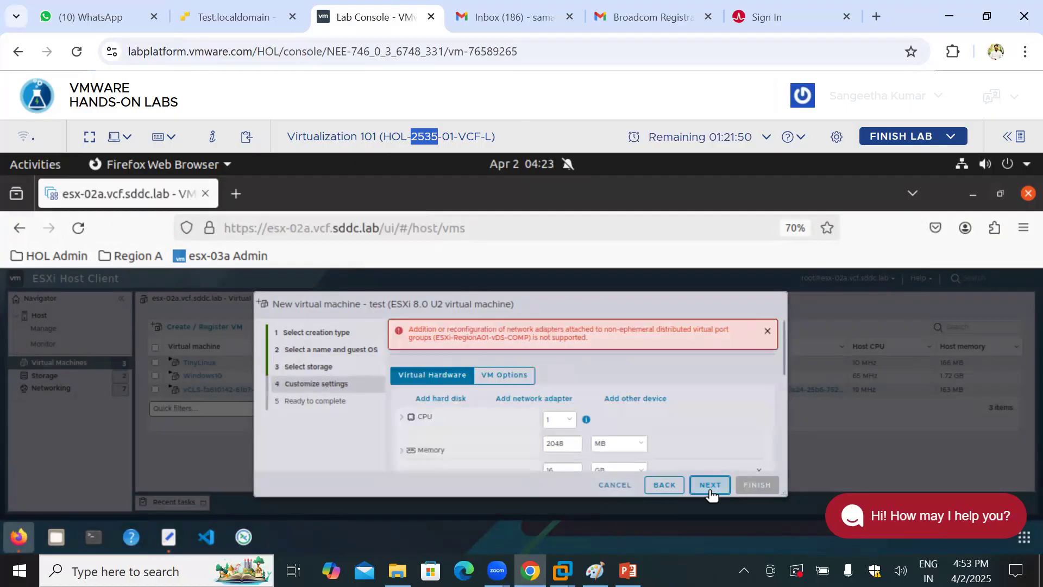
{"action": "scroll", "coordinate": [706, 409], "scroll_direction": "down", "scroll_amount": 5}
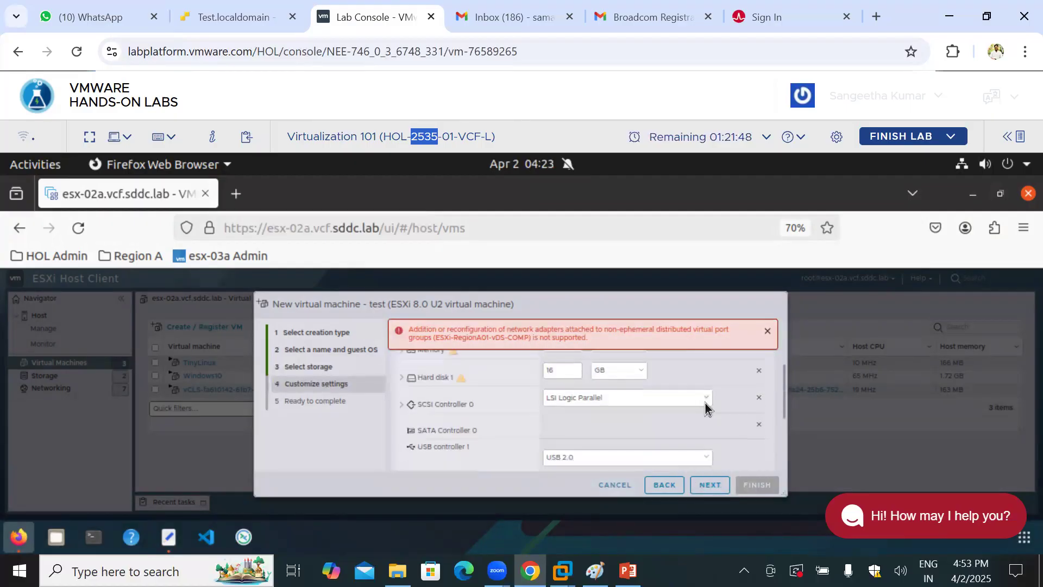
{"action": "key", "text": "ctrl+minus"}
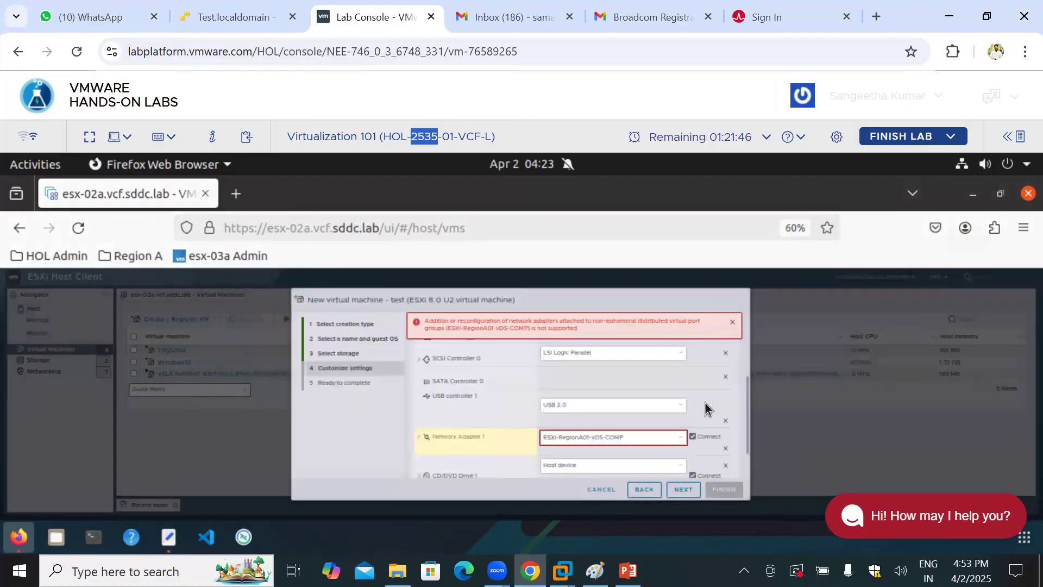
{"action": "key", "text": "ctrl+minus"}
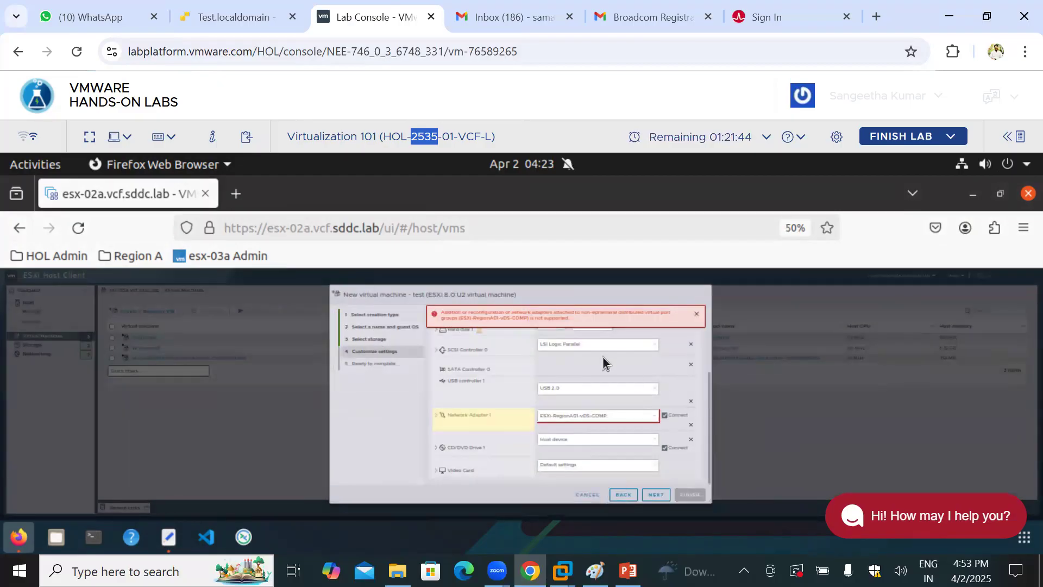
{"action": "scroll", "coordinate": [605, 363], "scroll_direction": "up", "scroll_amount": 5}
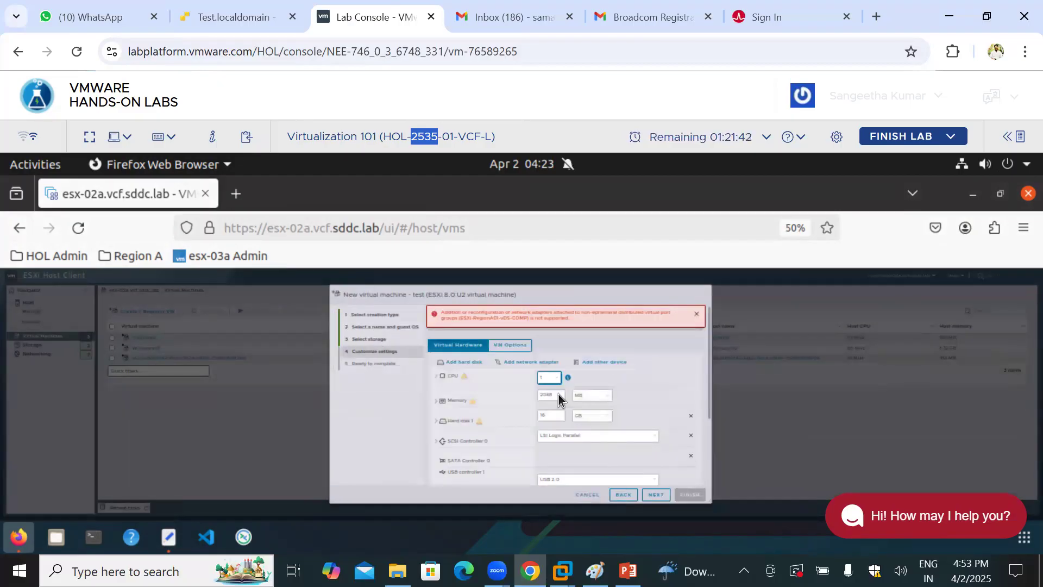
{"action": "left_click", "coordinate": [584, 397]}
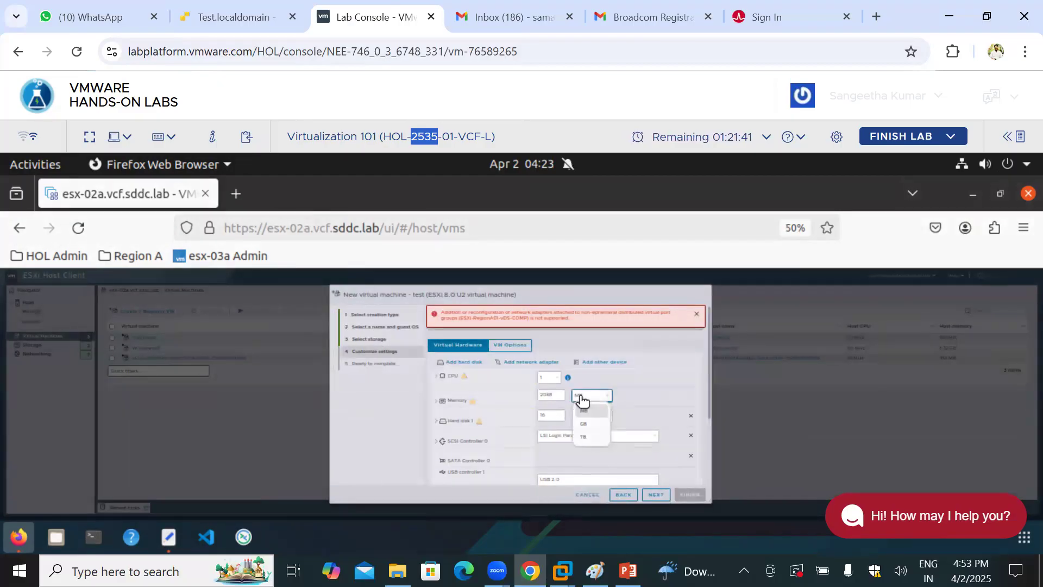
{"action": "left_click", "coordinate": [553, 403]}
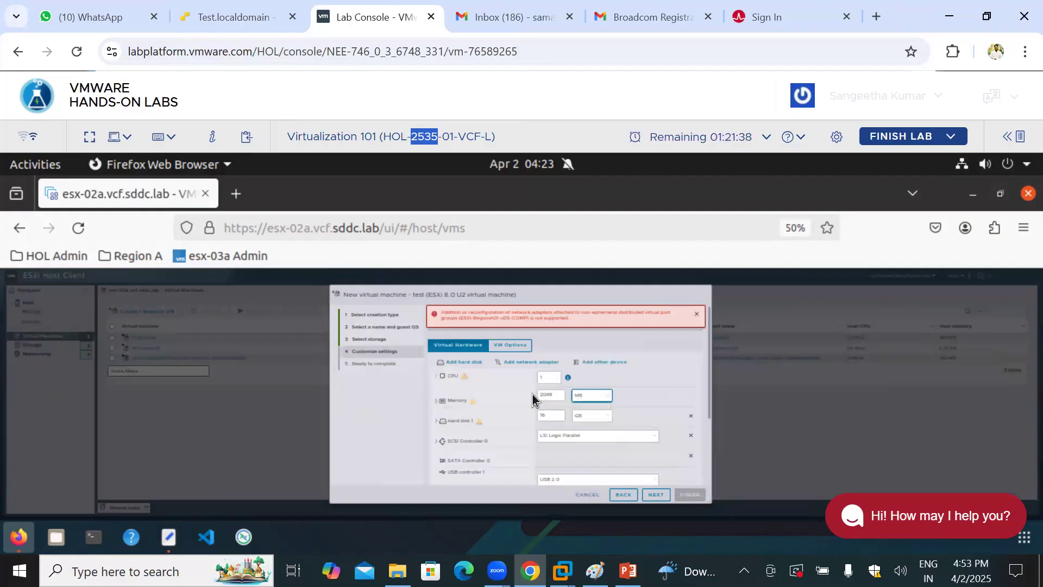
{"action": "left_click", "coordinate": [581, 396]}
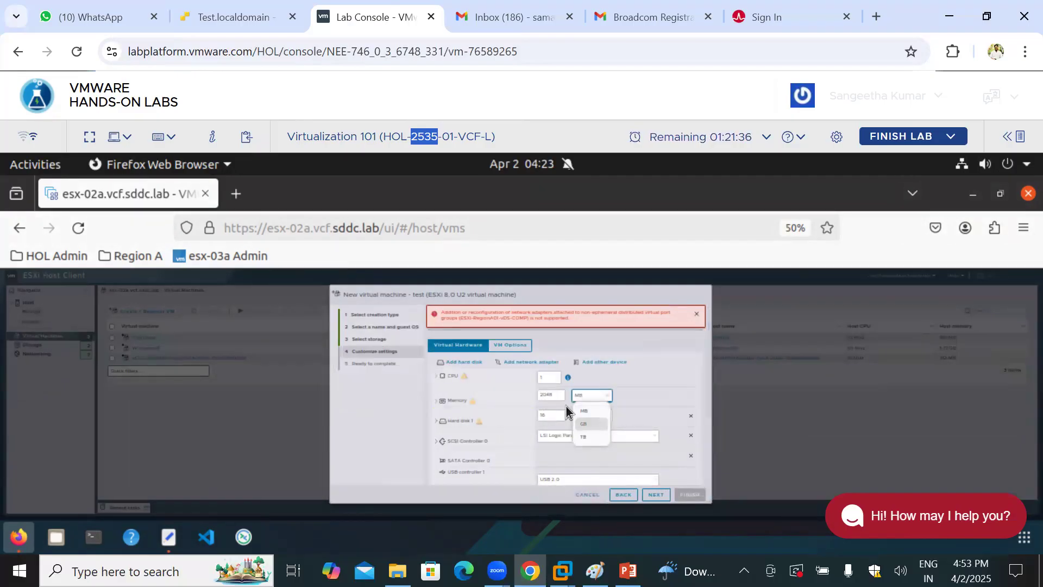
{"action": "left_click", "coordinate": [584, 424]}
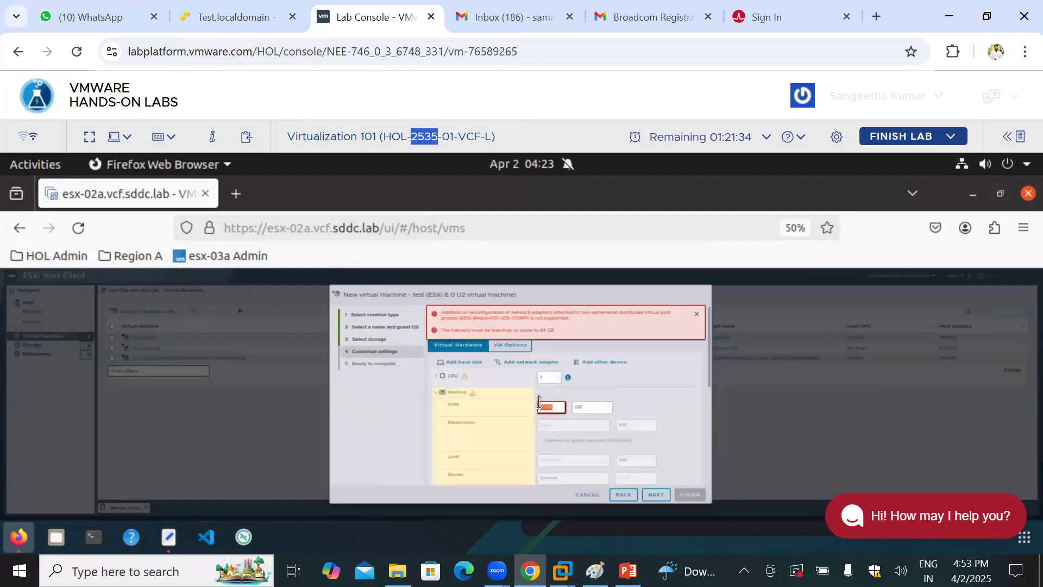
{"action": "type", "text": "1"}
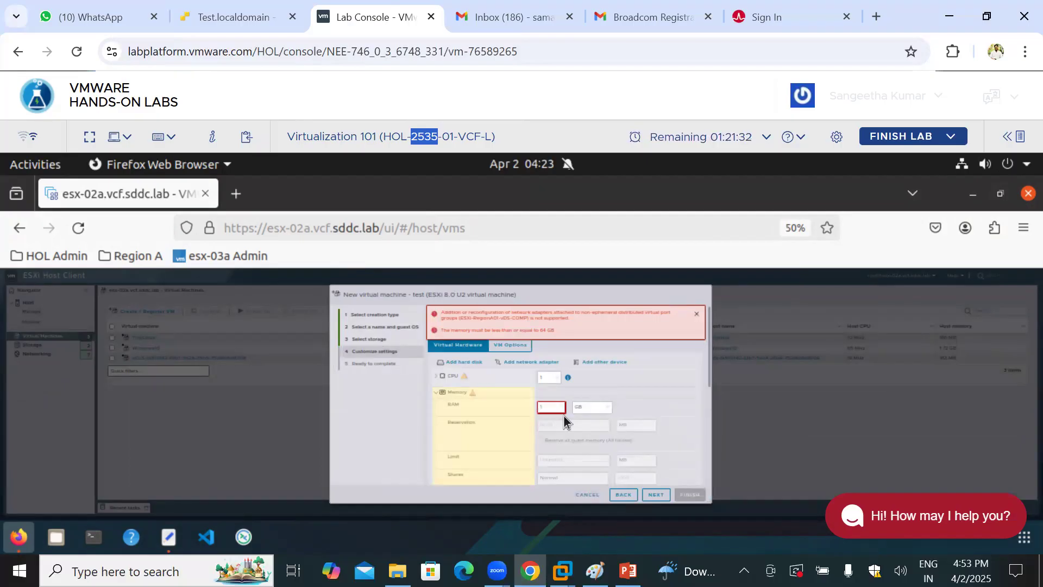
{"action": "left_click", "coordinate": [441, 396]}
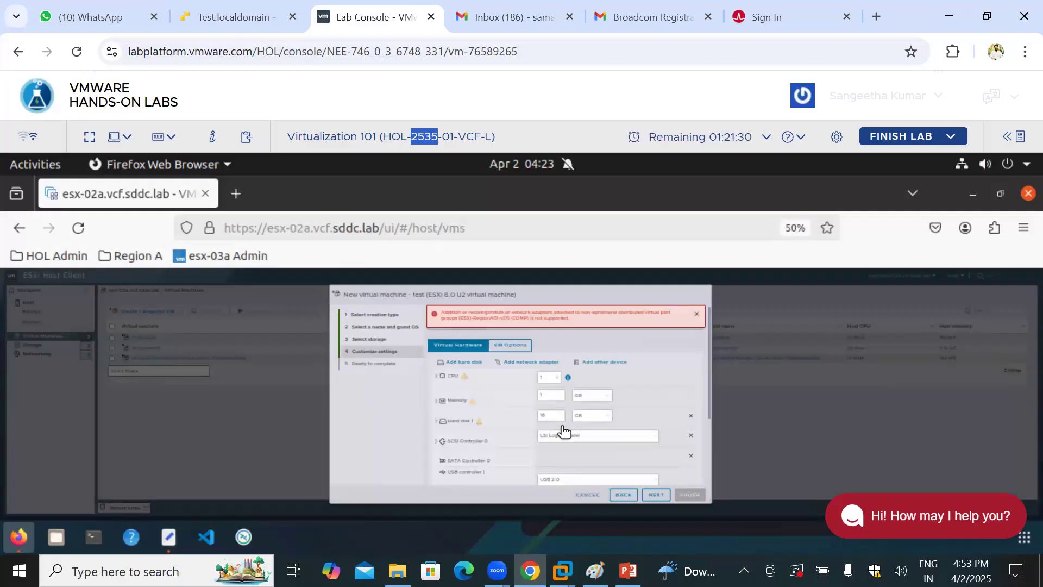
Give the VM a 1 GB hard disk and VM Network adapter, then proceed to Ready to complete
{"action": "left_click", "coordinate": [548, 416]}
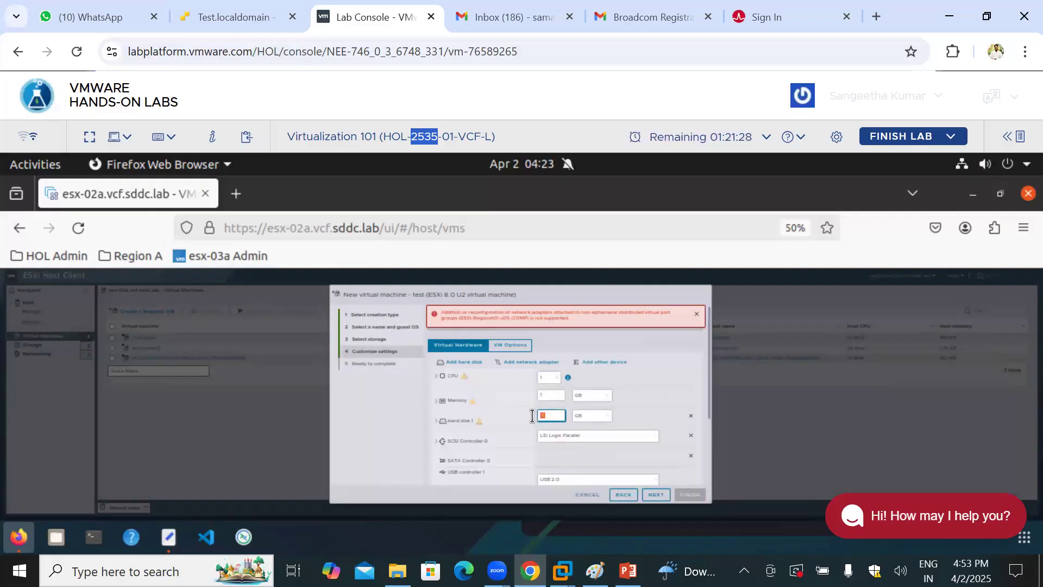
{"action": "type", "text": "1"}
{"action": "scroll", "coordinate": [658, 405], "scroll_direction": "down", "scroll_amount": 3}
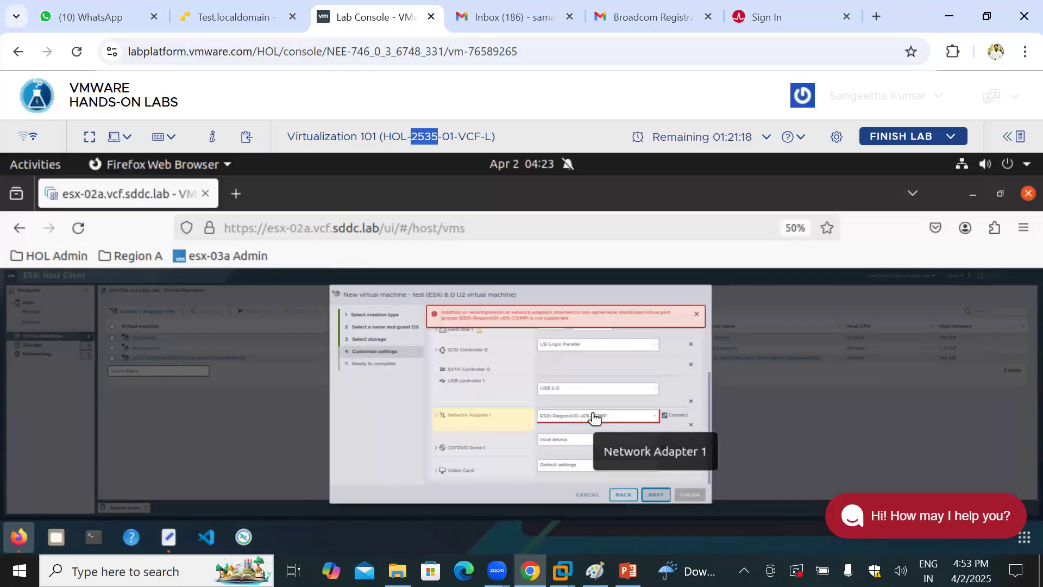
{"action": "key", "text": "ctrl+plus"}
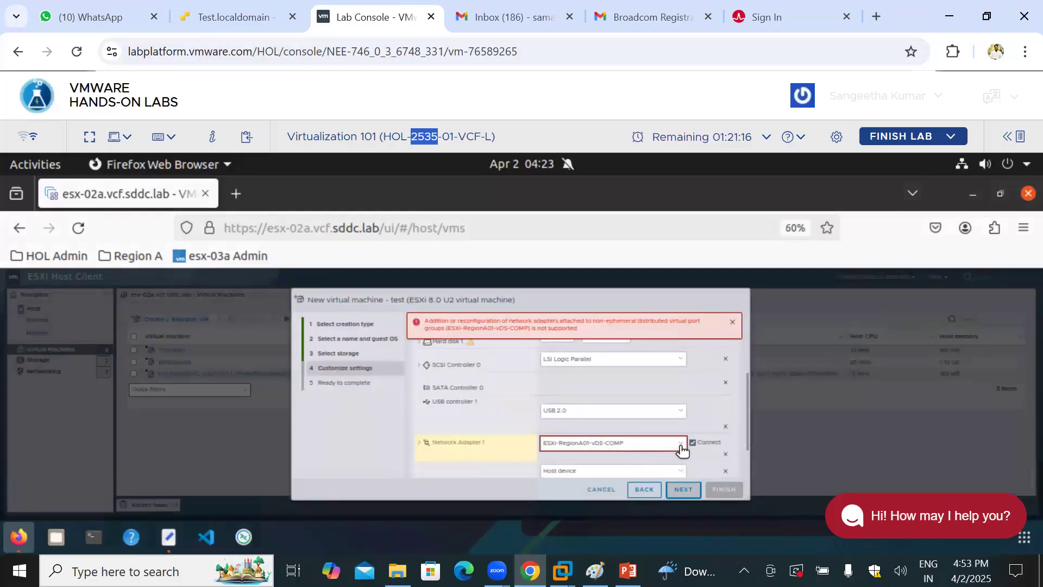
{"action": "left_click", "coordinate": [683, 447]}
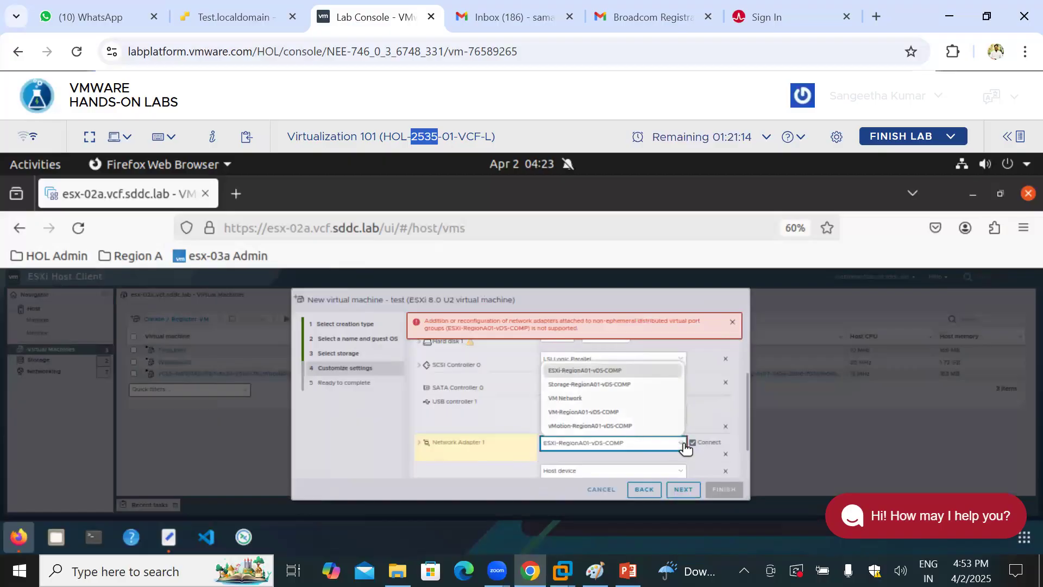
{"action": "left_click", "coordinate": [571, 403]}
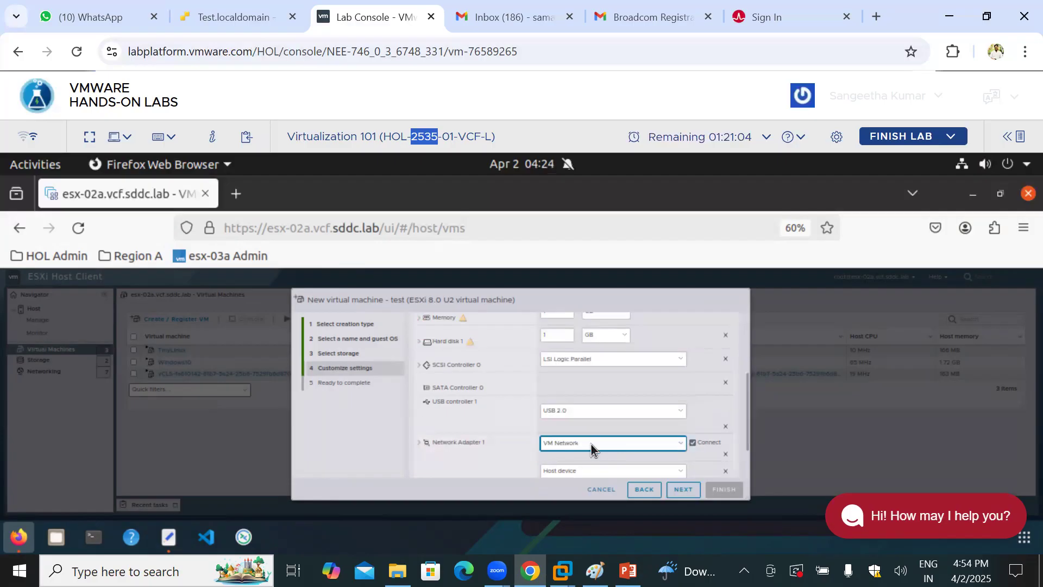
{"action": "left_click", "coordinate": [684, 491]}
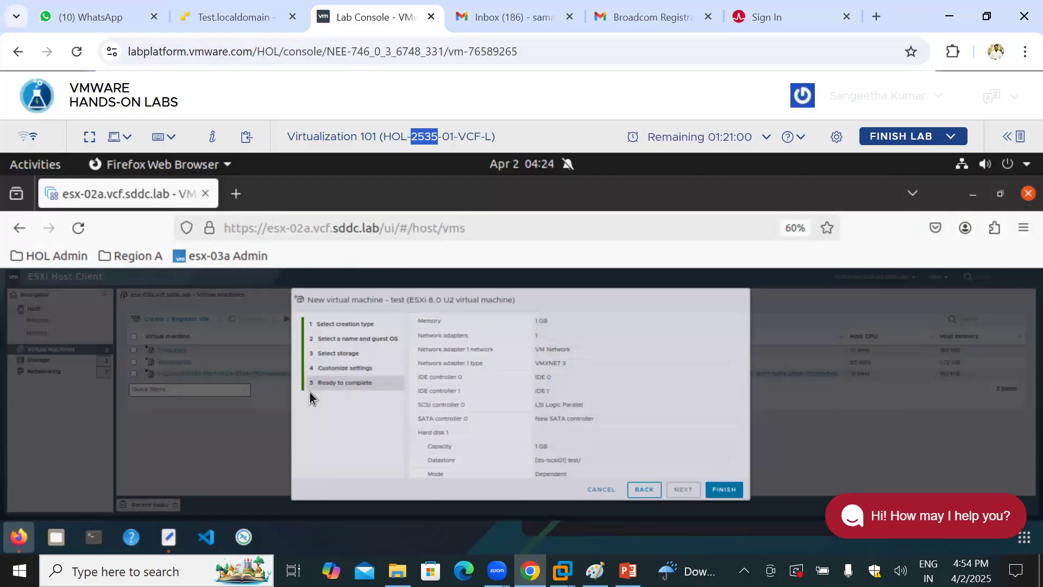
Finish creating the test VM, return to the VM list, then switch to the 192.168.1.150 host tab
{"action": "left_click", "coordinate": [724, 491]}
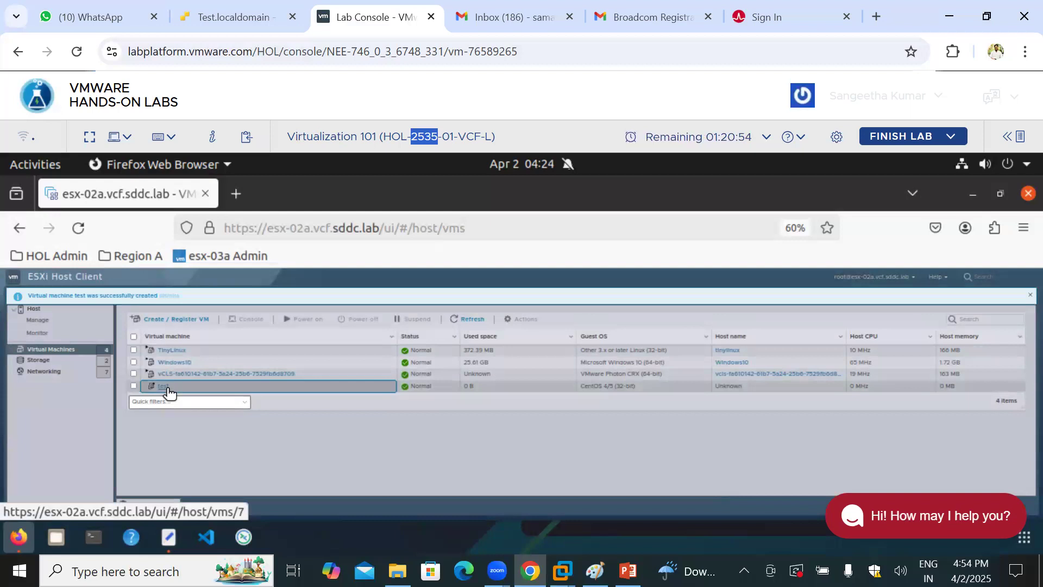
{"action": "left_click", "coordinate": [165, 386]}
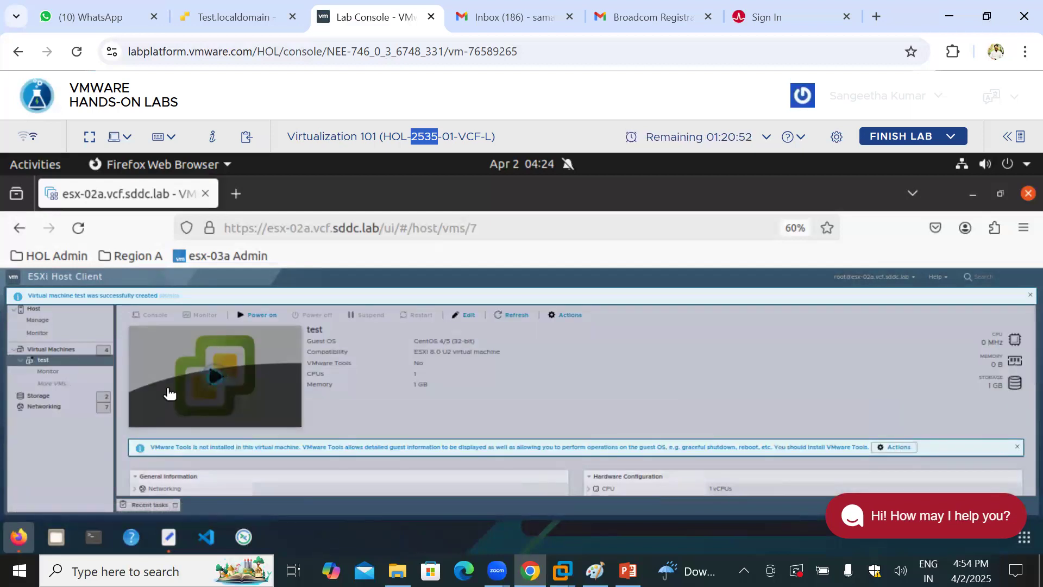
{"action": "left_click", "coordinate": [62, 360]}
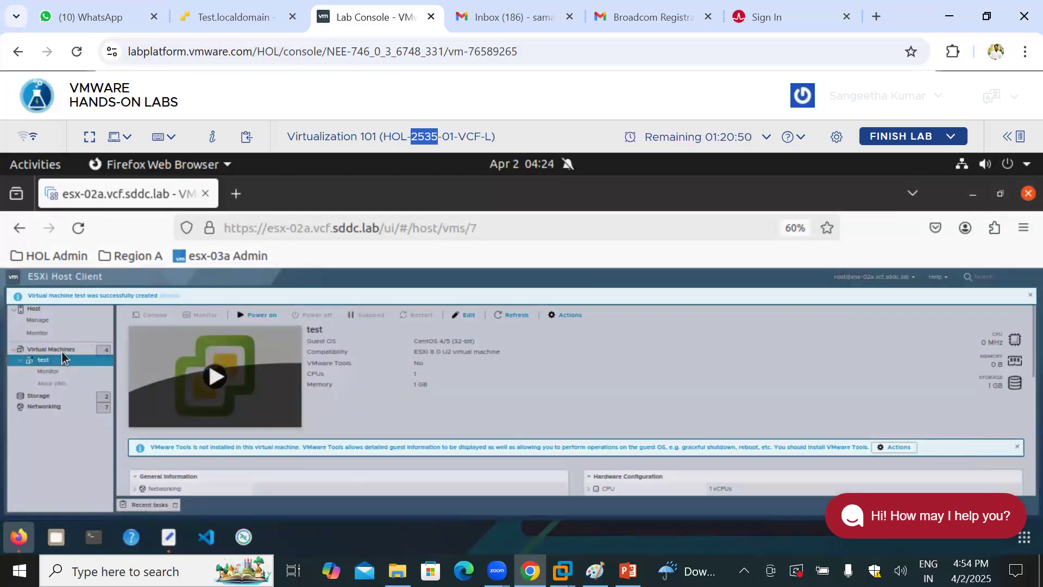
{"action": "left_click", "coordinate": [65, 351]}
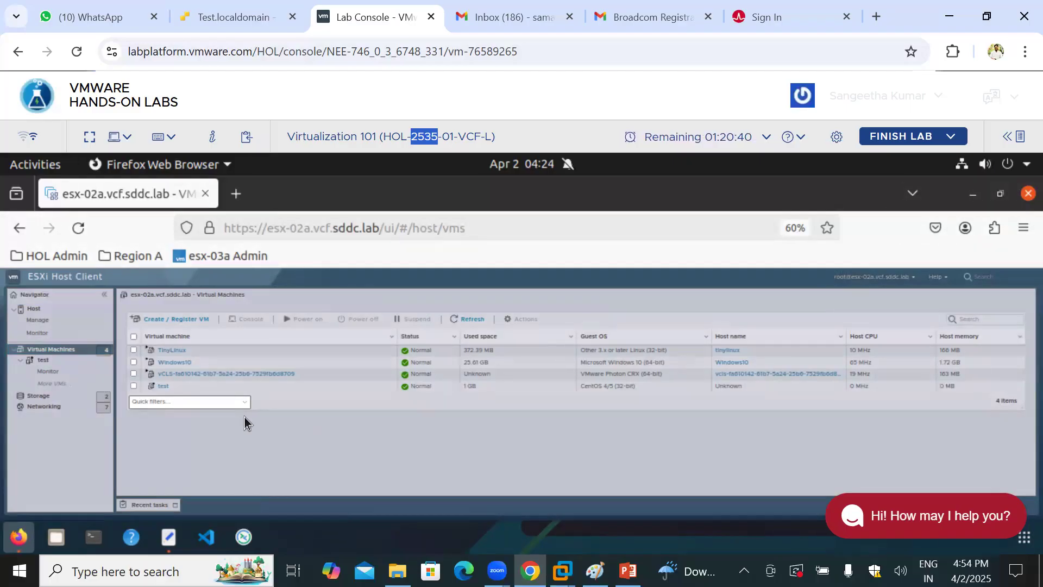
{"action": "left_click", "coordinate": [224, 16]}
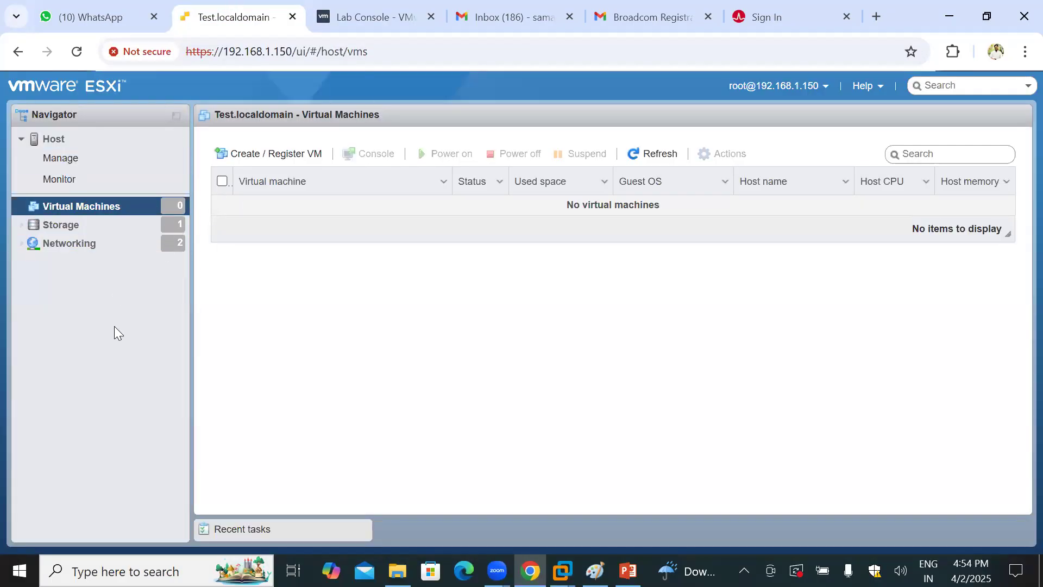
{"action": "mouse_move", "coordinate": [562, 570]}
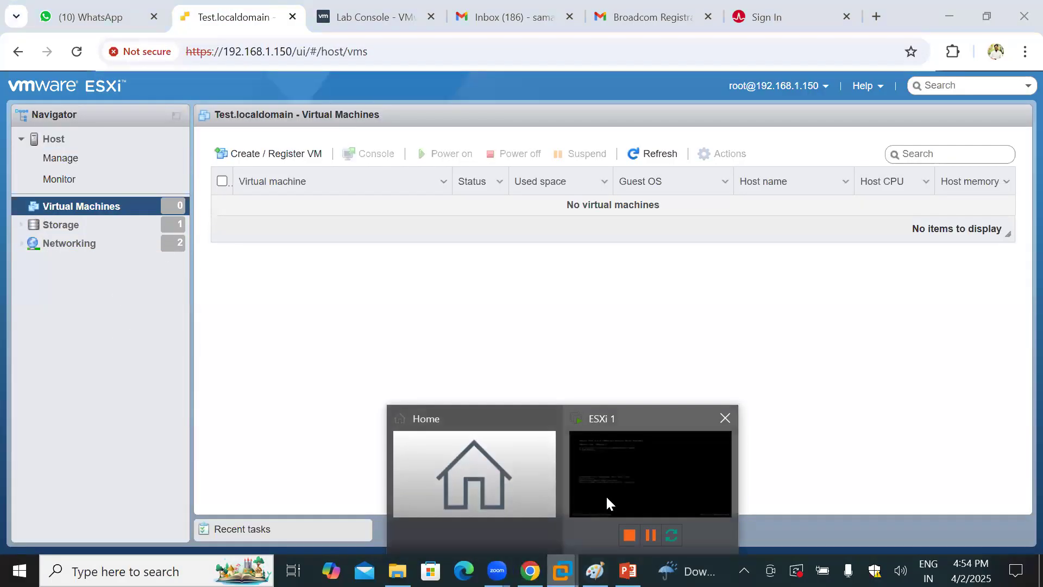
{"action": "left_click", "coordinate": [605, 494]}
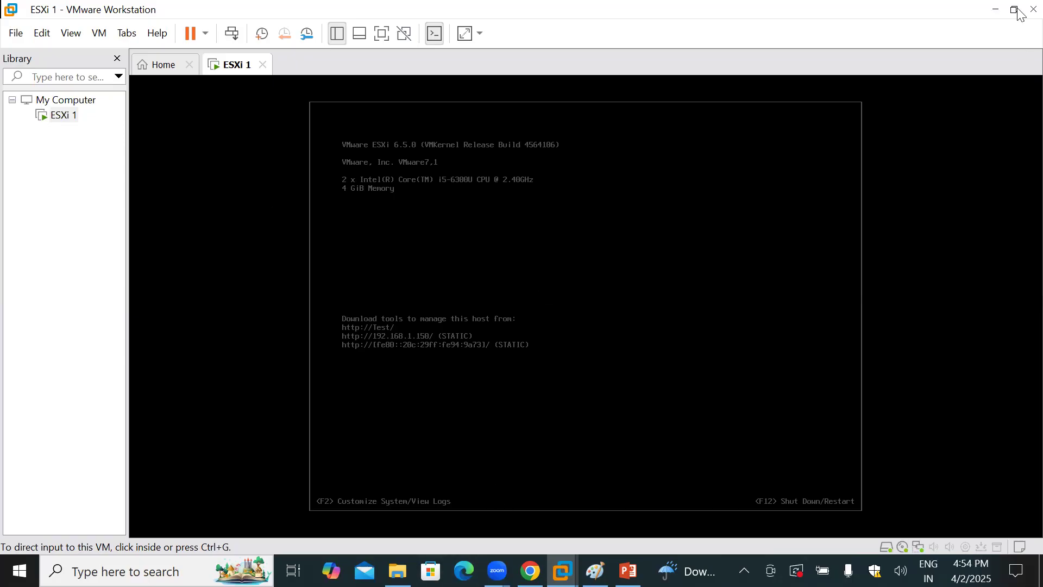
{"action": "left_click", "coordinate": [1034, 9]}
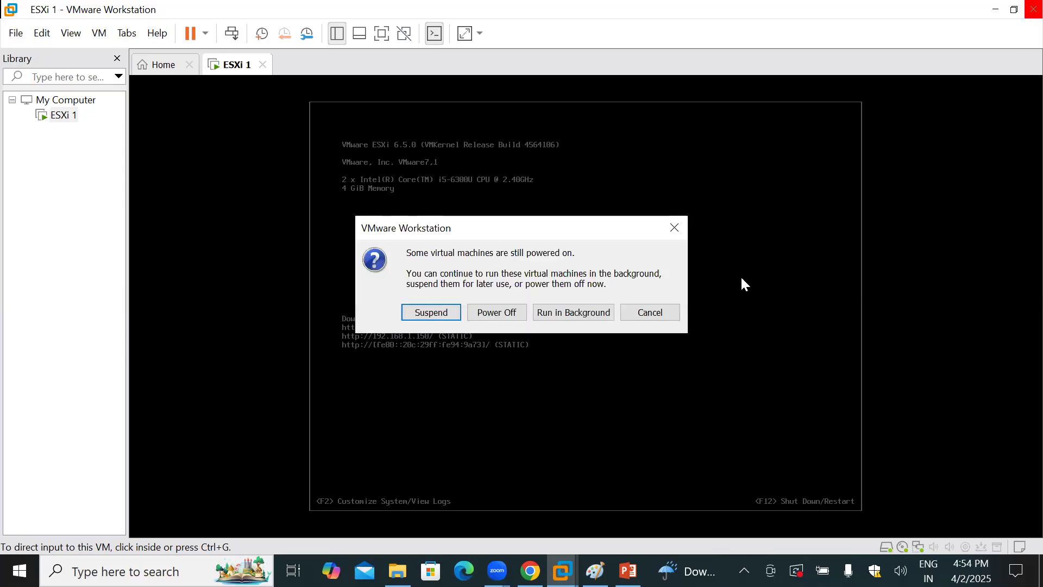
{"action": "left_click", "coordinate": [674, 313]}
{"action": "left_click", "coordinate": [530, 571]}
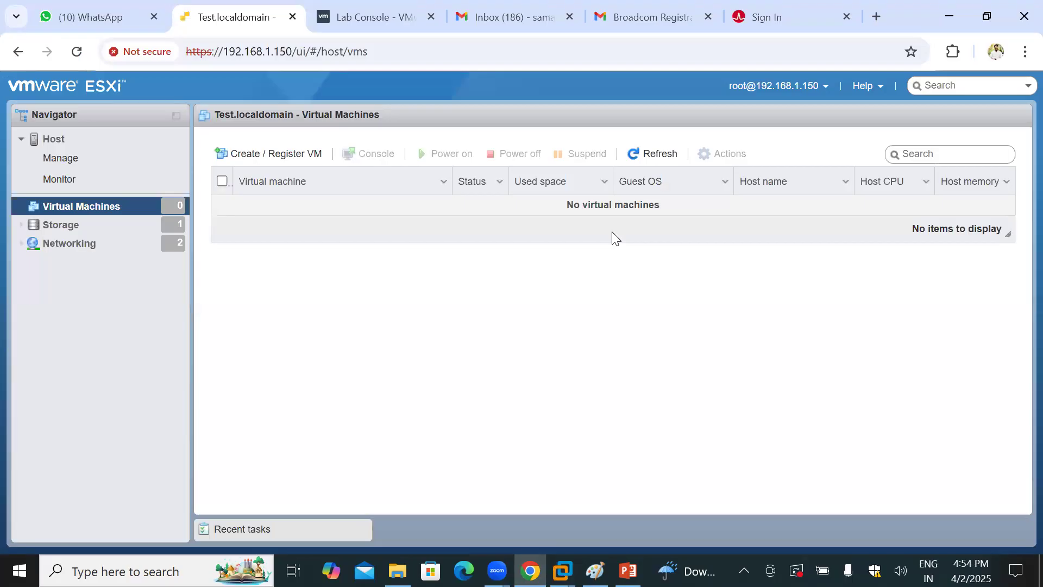
{"action": "left_click", "coordinate": [375, 5]}
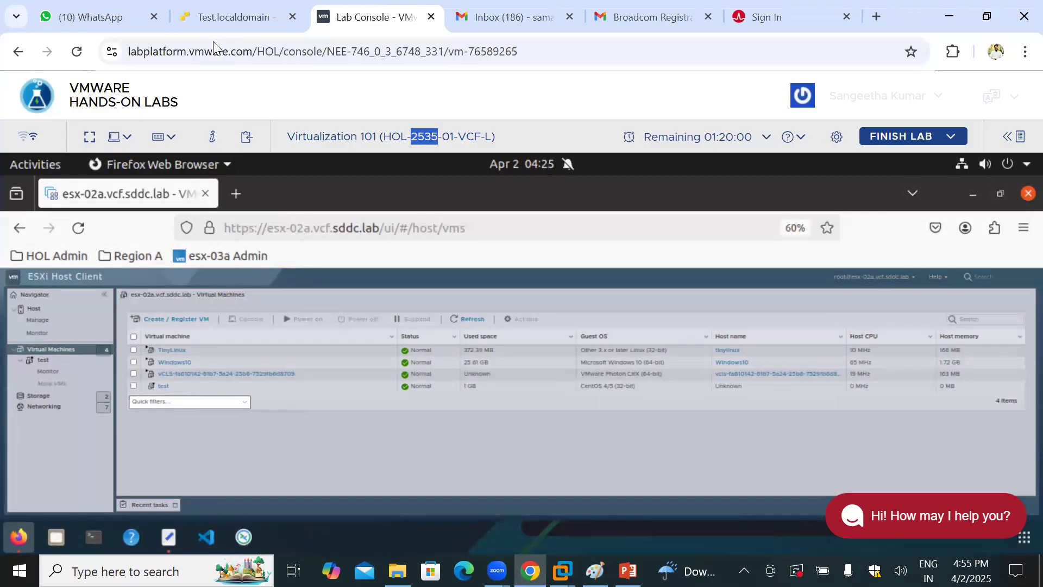
{"action": "left_click", "coordinate": [226, 16]}
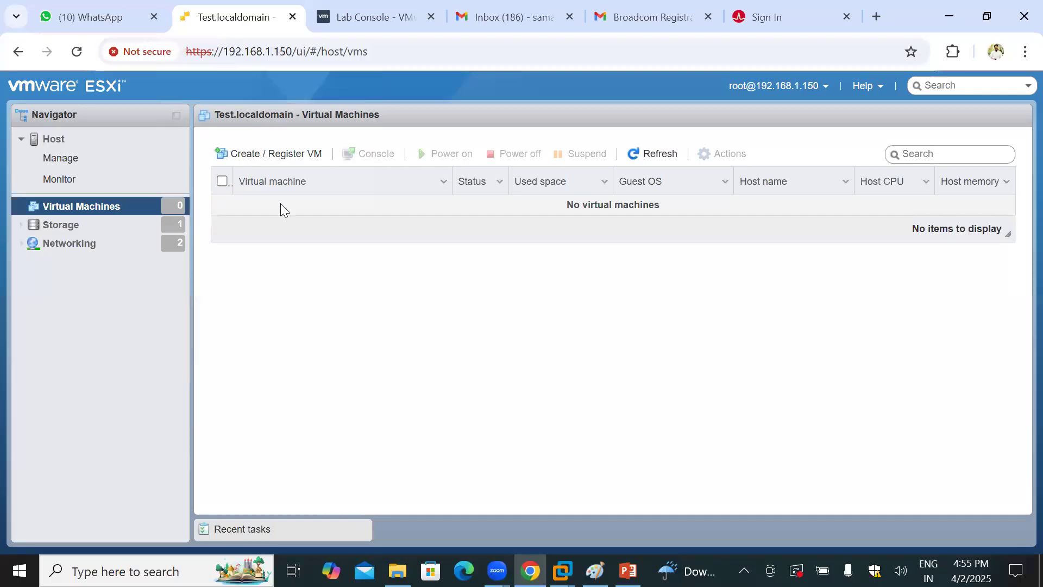
{"action": "left_click", "coordinate": [272, 155]}
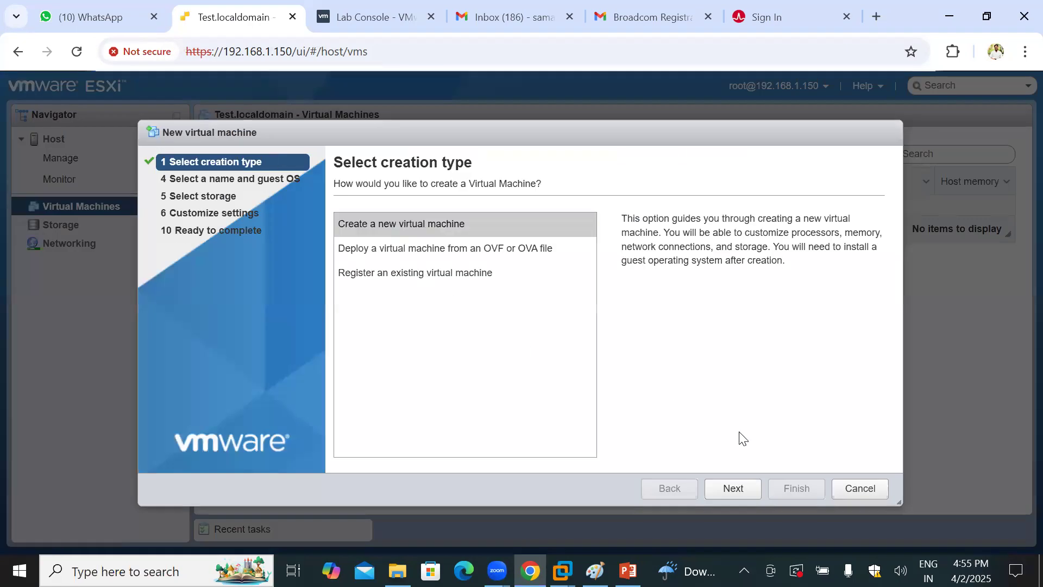
Name the new VM 'ttt' with guest OS Windows Server 2008 R2 (64-bit)
{"action": "left_click", "coordinate": [744, 492]}
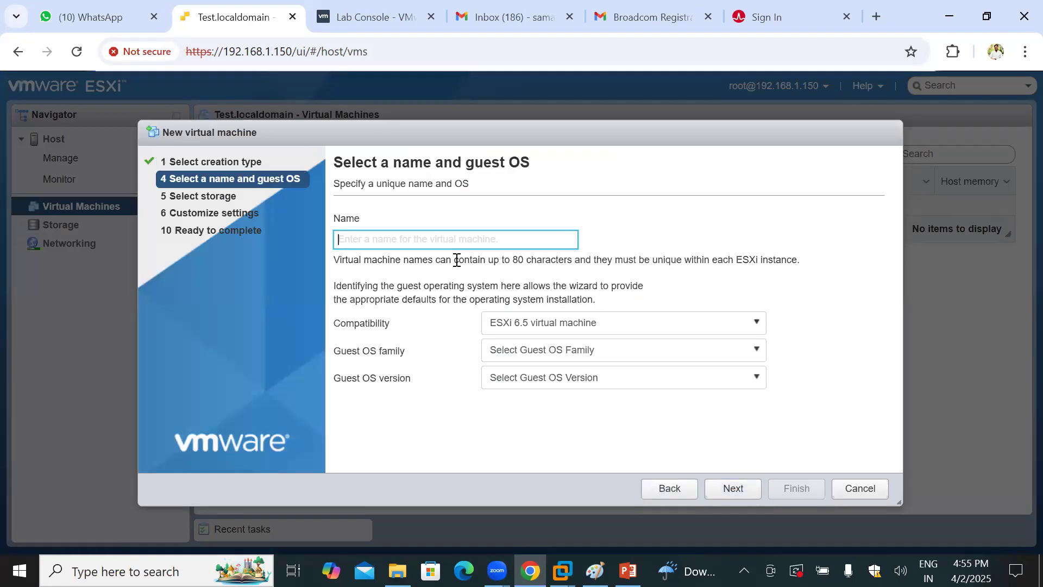
{"action": "type", "text": "ttt"}
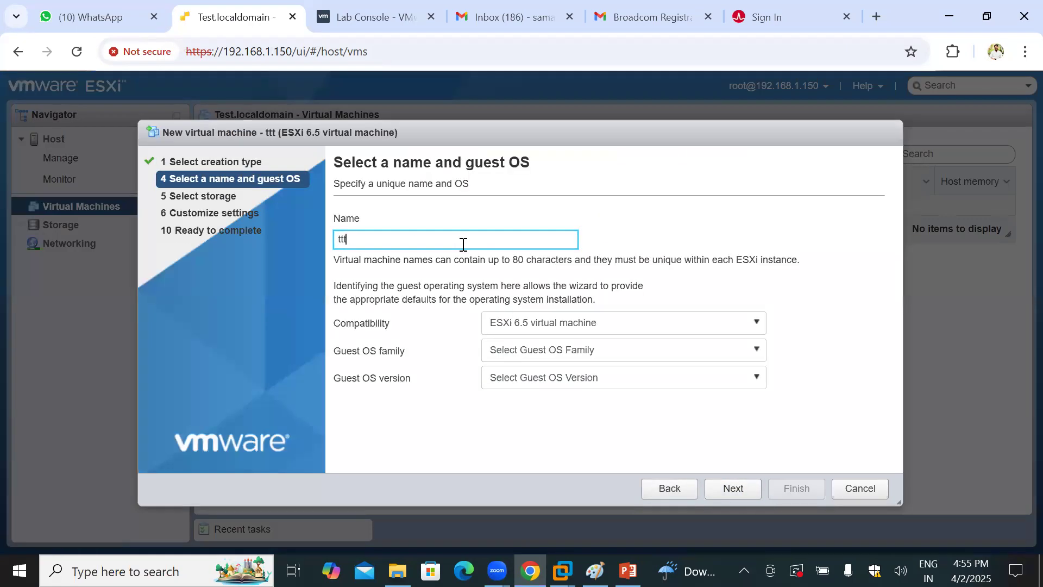
{"action": "left_click", "coordinate": [581, 349]}
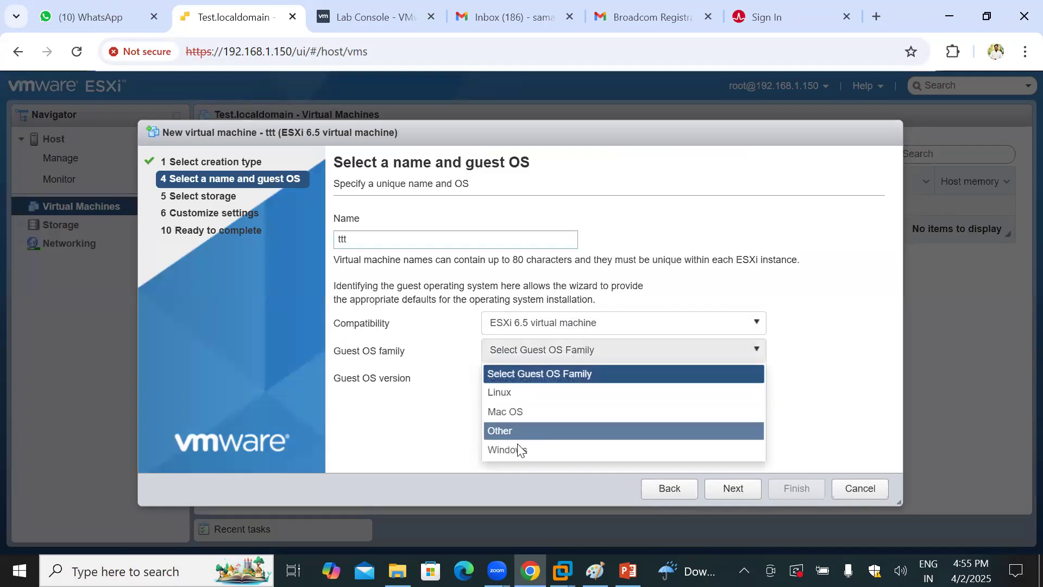
{"action": "left_click", "coordinate": [506, 449]}
{"action": "left_click", "coordinate": [549, 376]}
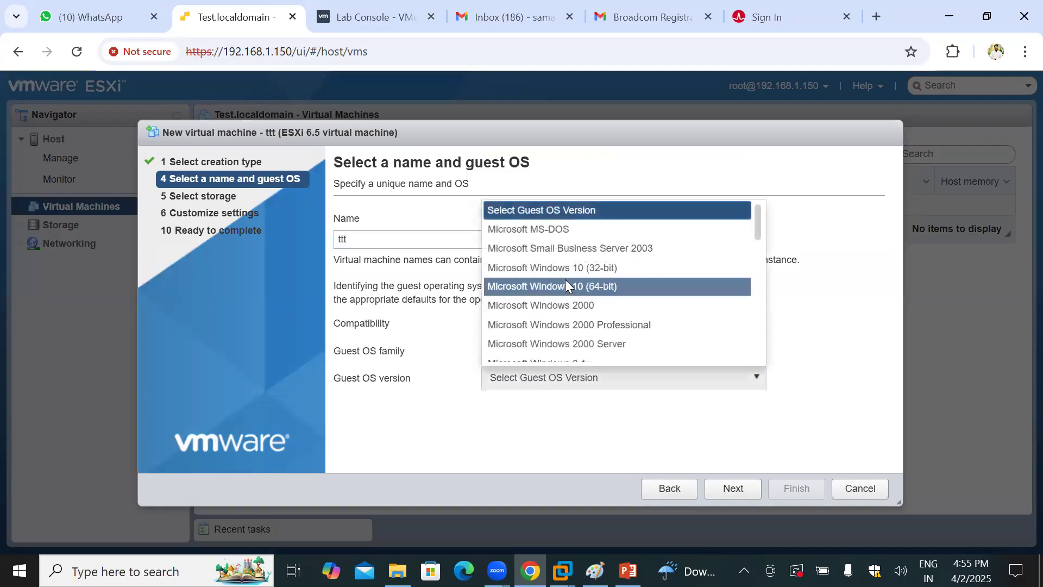
{"action": "scroll", "coordinate": [565, 279], "scroll_direction": "down", "scroll_amount": 3}
{"action": "scroll", "coordinate": [565, 279], "scroll_direction": "down", "scroll_amount": 3}
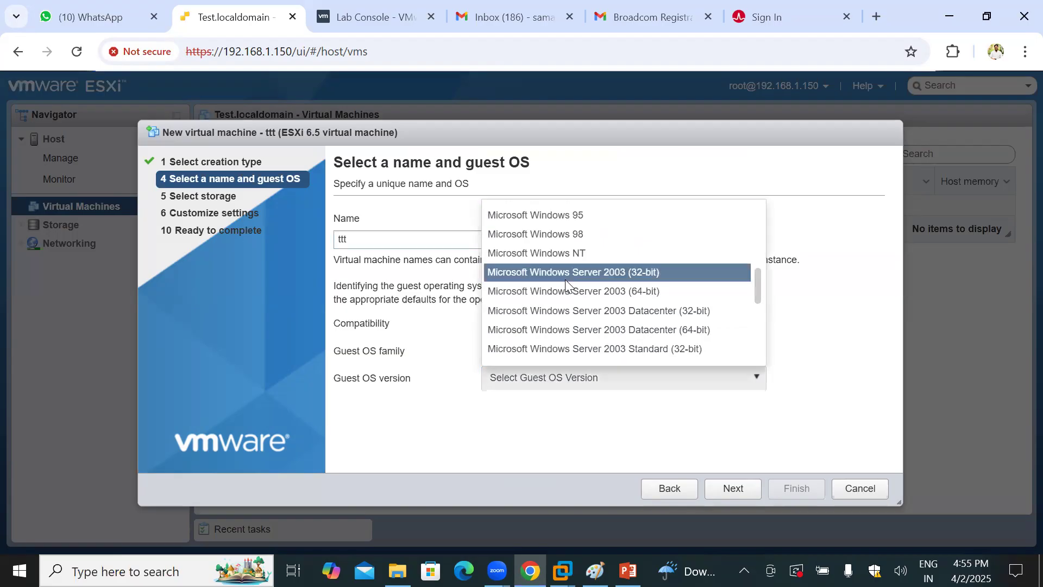
{"action": "scroll", "coordinate": [608, 307], "scroll_direction": "down", "scroll_amount": 3}
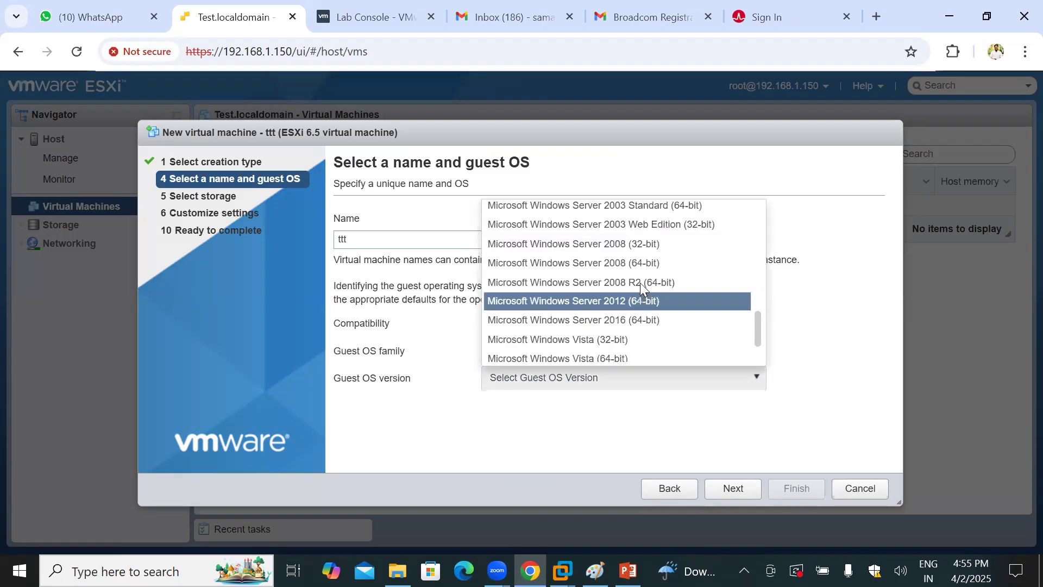
{"action": "left_click", "coordinate": [641, 280]}
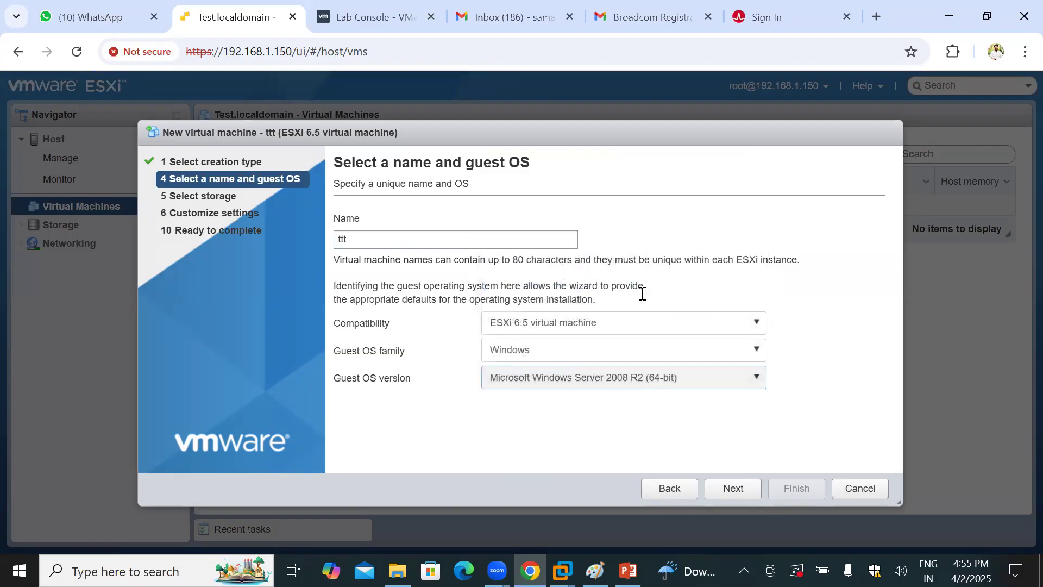
Keep datastore1, set memory to 1 GB, and finish creating ttt
{"action": "left_click", "coordinate": [729, 487]}
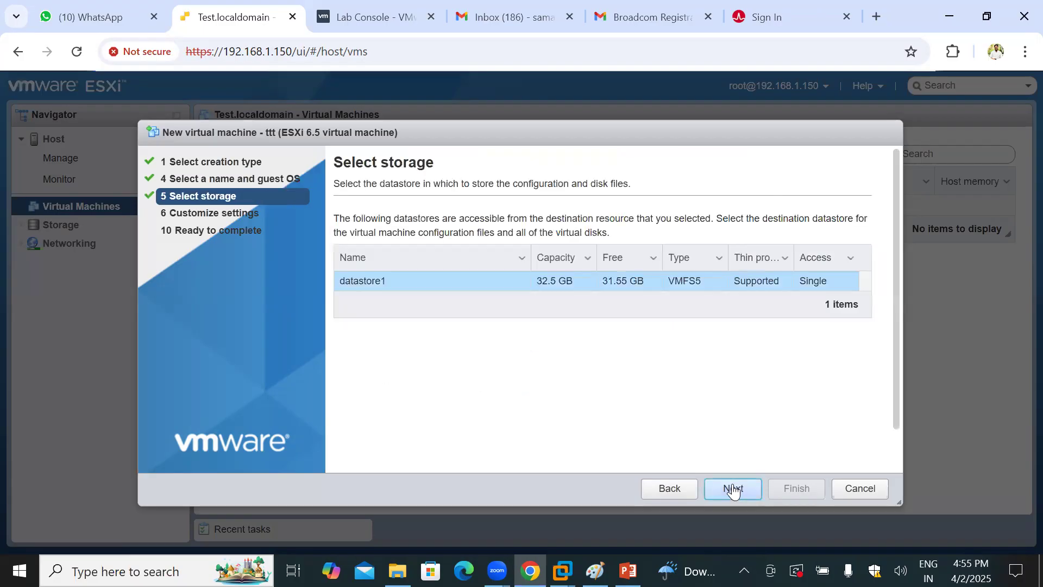
{"action": "left_click", "coordinate": [733, 489]}
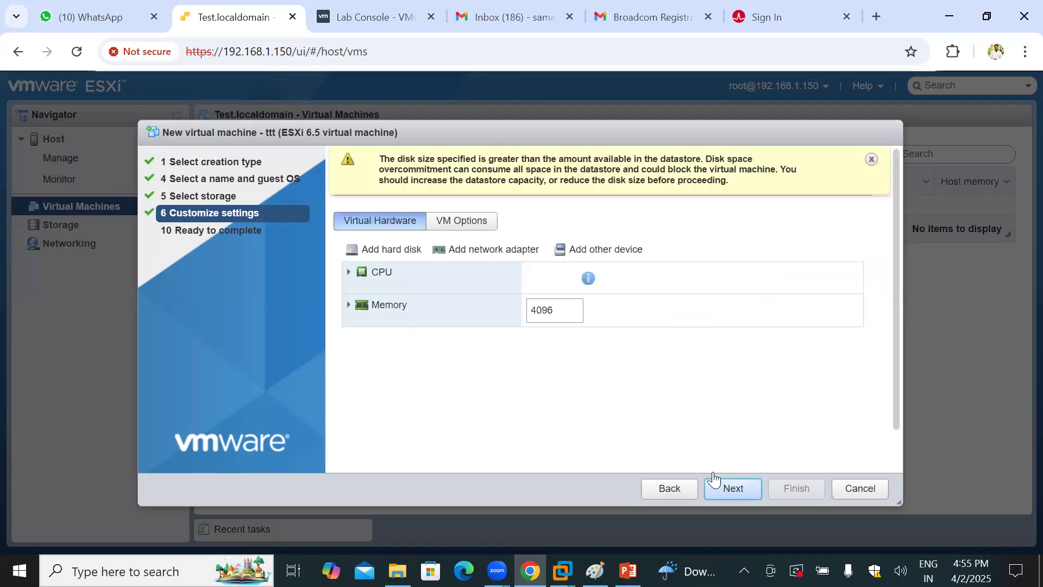
{"action": "left_click", "coordinate": [636, 309]}
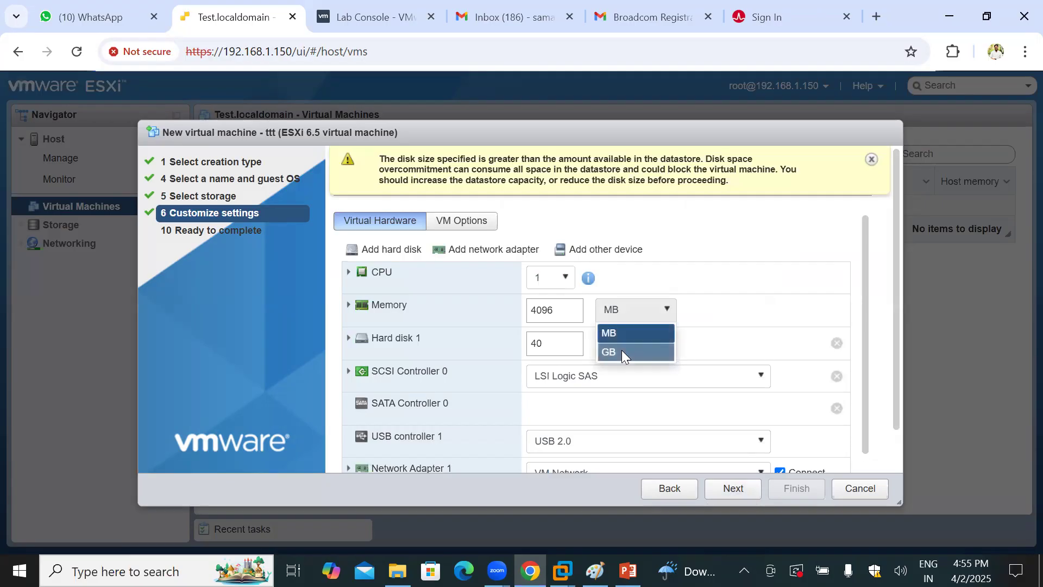
{"action": "left_click", "coordinate": [622, 350]}
{"action": "left_click_drag", "start_coordinate": [554, 332], "coordinate": [491, 337]}
{"action": "type", "text": "1"}
{"action": "left_click", "coordinate": [557, 368]}
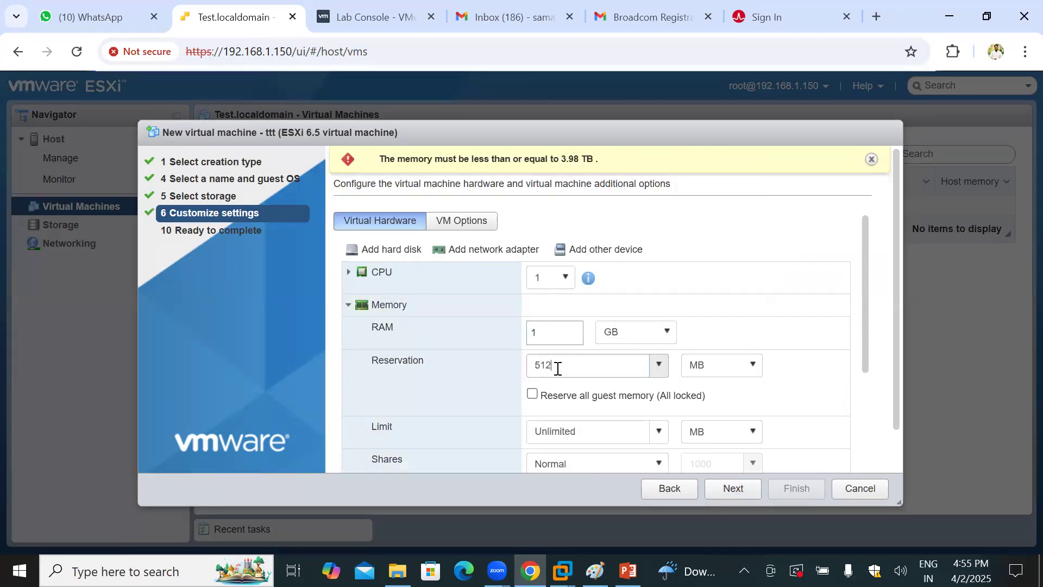
{"action": "scroll", "coordinate": [622, 413], "scroll_direction": "down", "scroll_amount": 3}
{"action": "left_click_drag", "start_coordinate": [555, 370], "coordinate": [456, 371]}
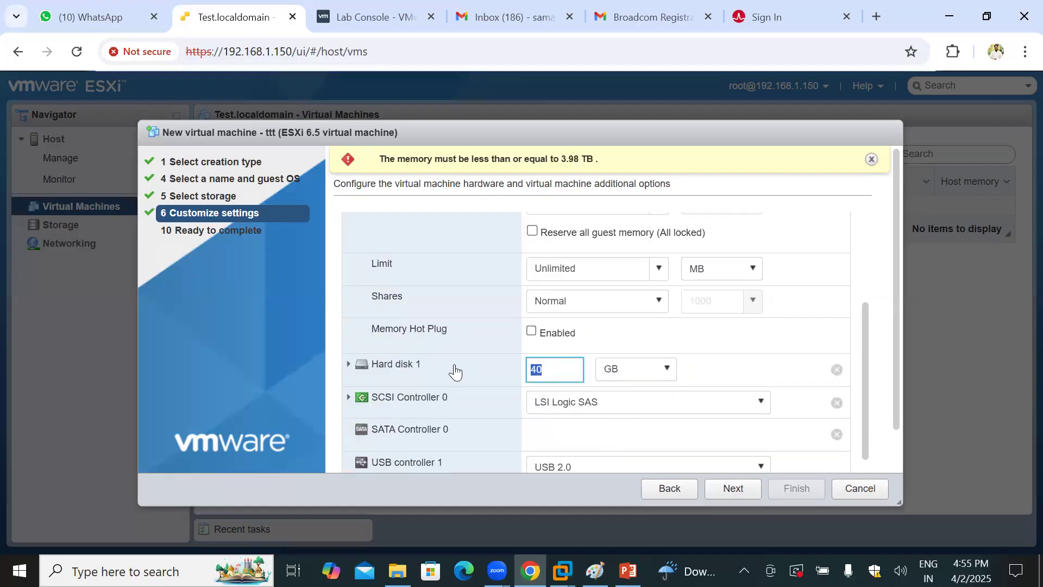
{"action": "left_click", "coordinate": [733, 488]}
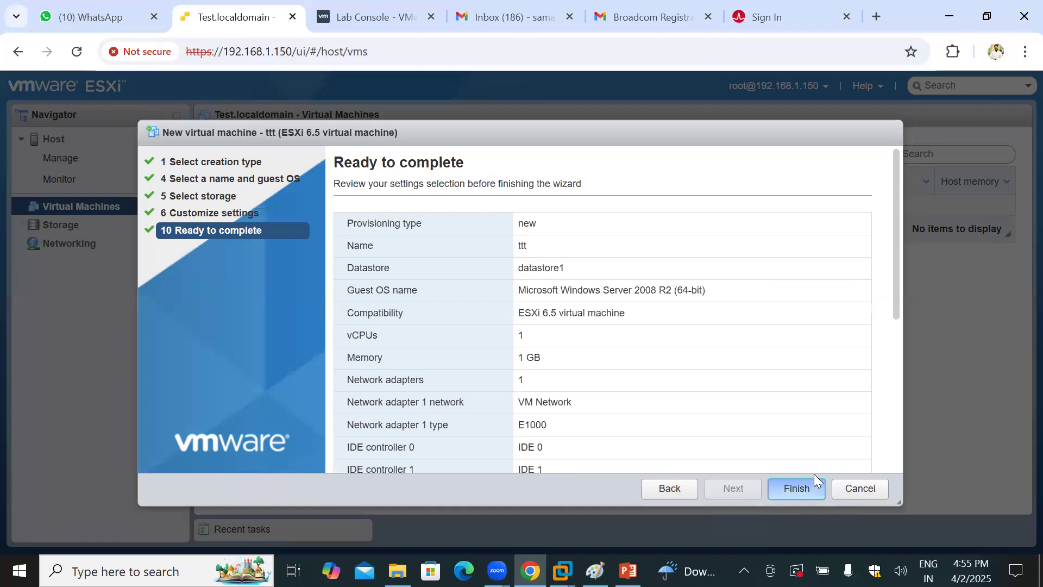
{"action": "left_click", "coordinate": [812, 485]}
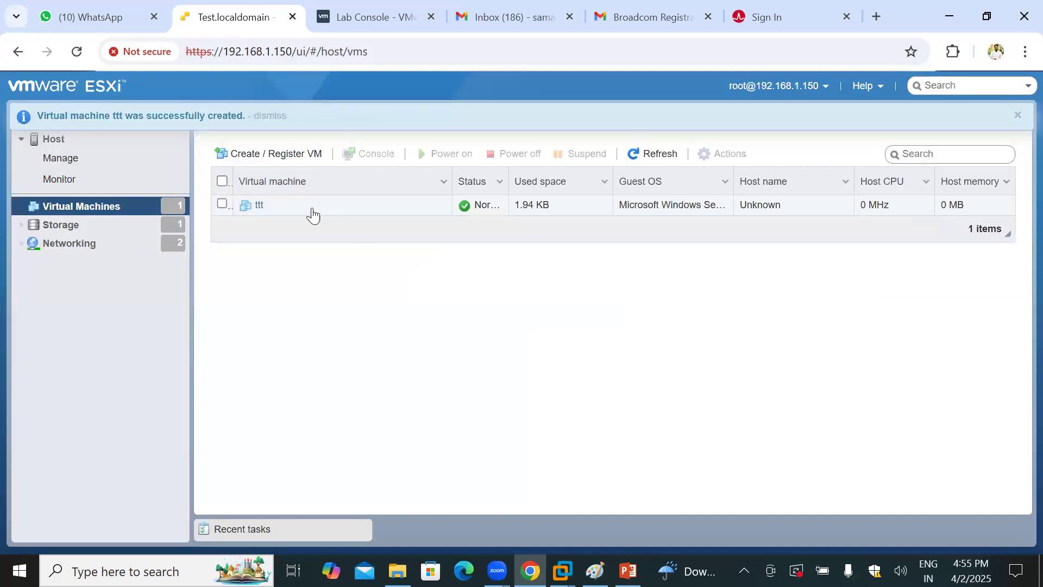
Open ttt's details page and launch Edit settings from its Actions menu
{"action": "left_click", "coordinate": [259, 207]}
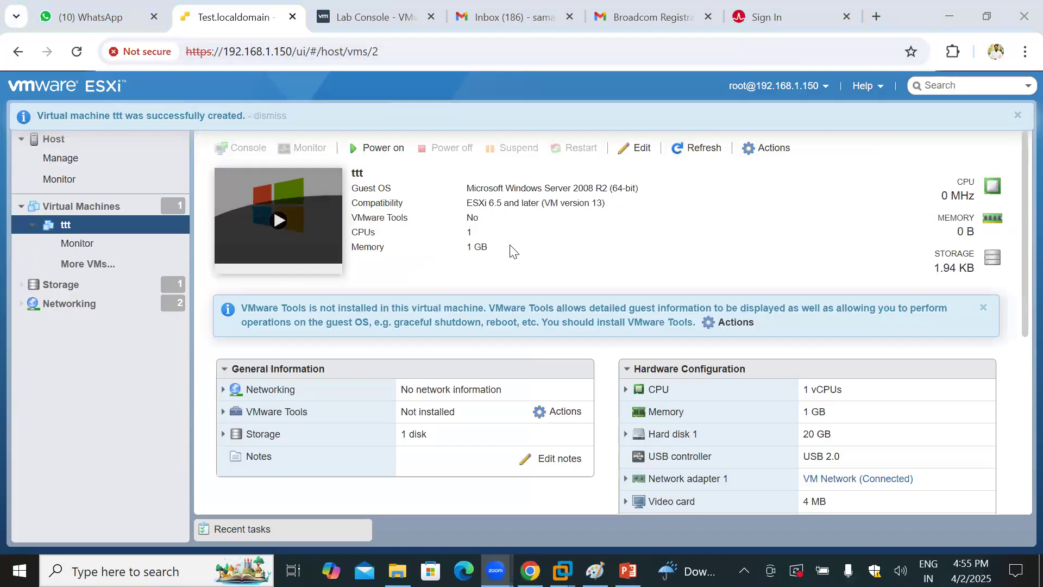
{"action": "left_click_drag", "start_coordinate": [568, 187], "coordinate": [619, 189]}
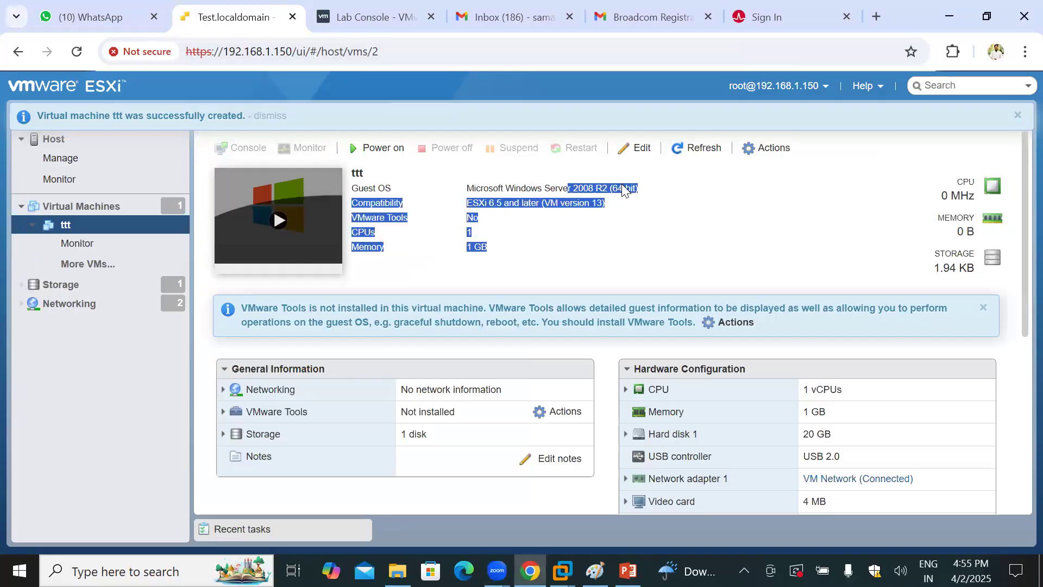
{"action": "left_click", "coordinate": [670, 208]}
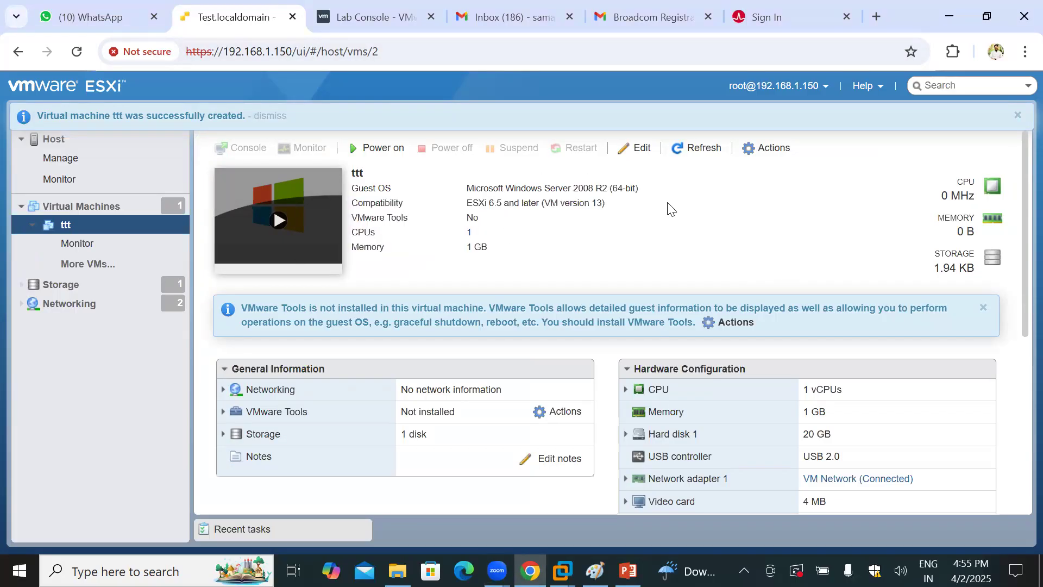
{"action": "left_click", "coordinate": [760, 152]}
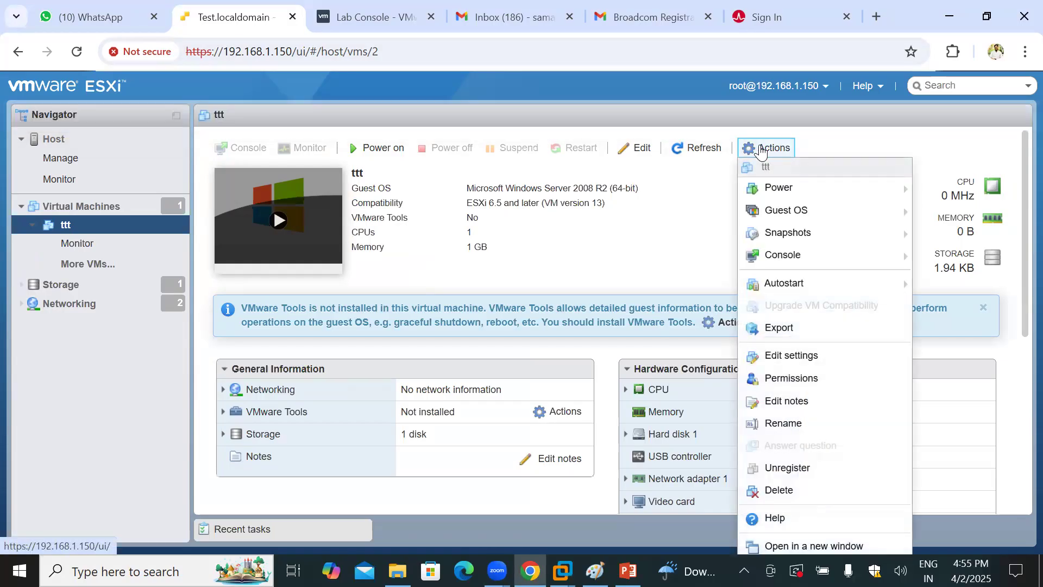
{"action": "left_click", "coordinate": [68, 226]}
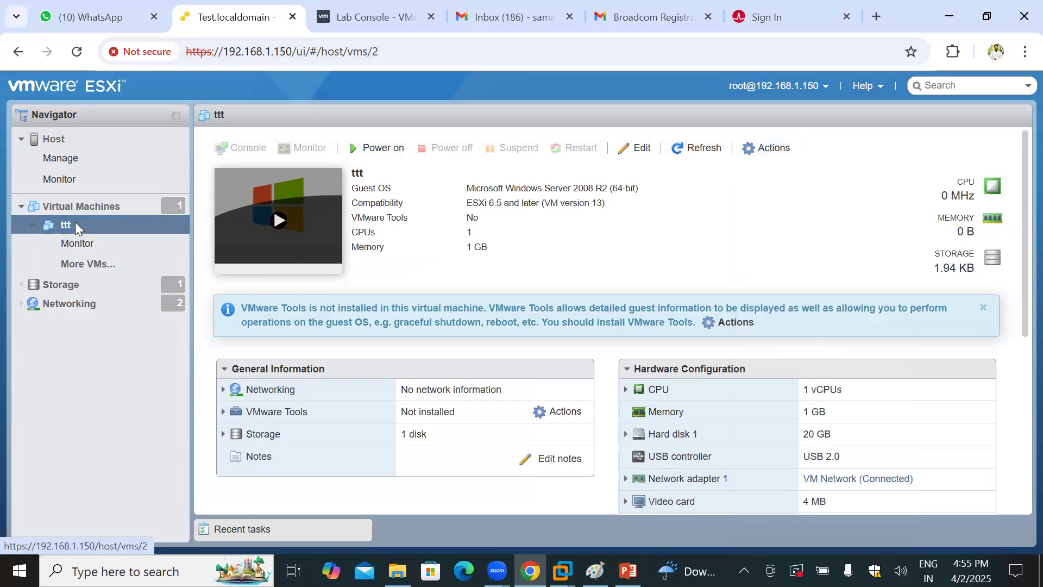
{"action": "right_click", "coordinate": [76, 227]}
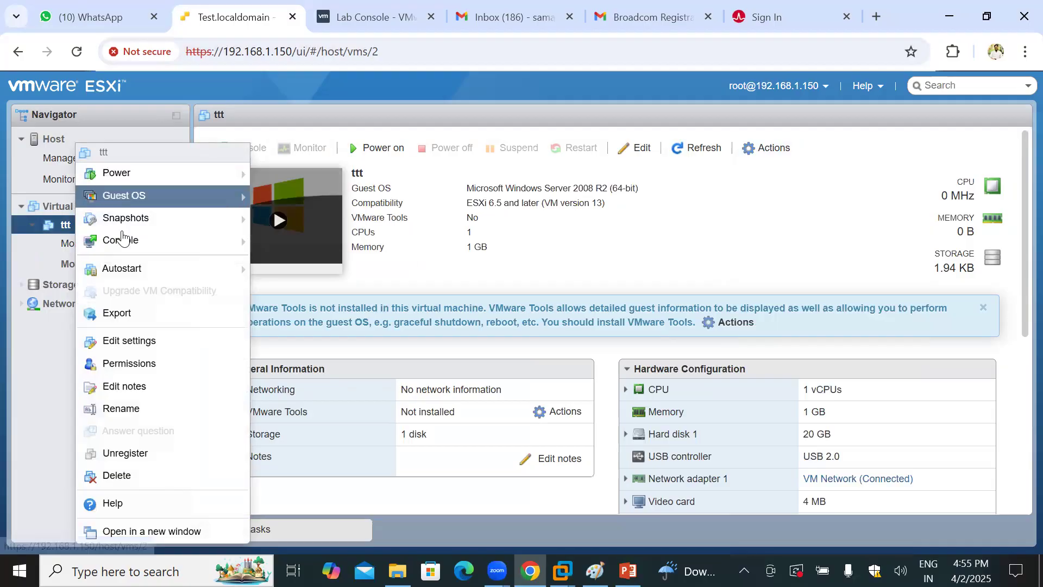
{"action": "right_click", "coordinate": [68, 225]}
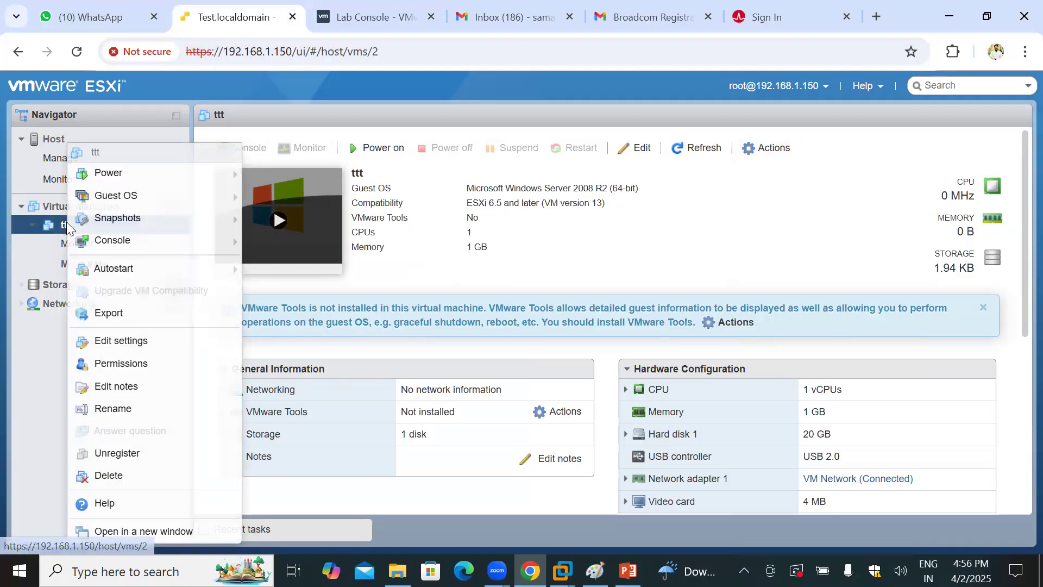
{"action": "left_click", "coordinate": [690, 223]}
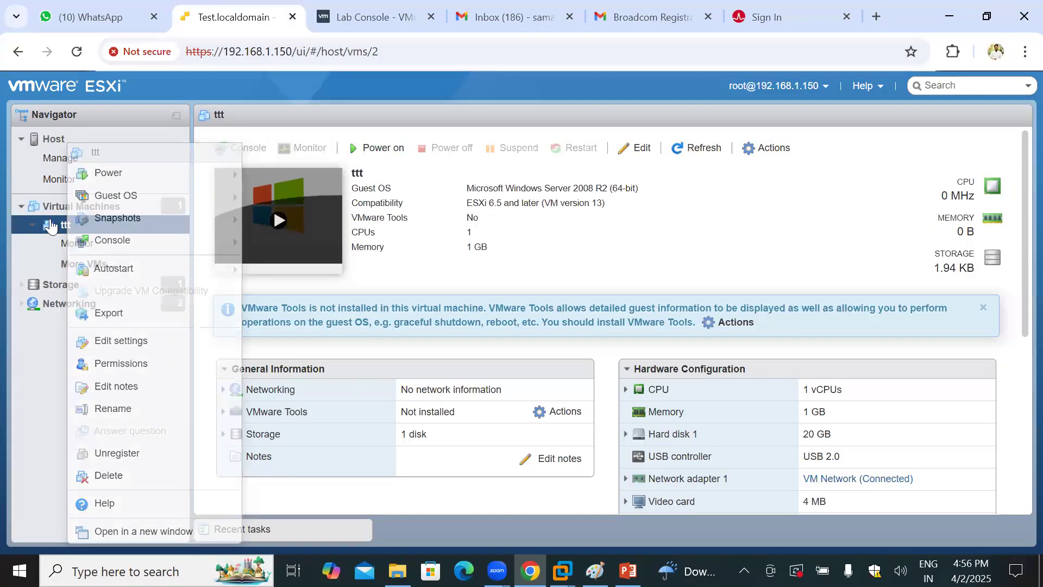
{"action": "left_click", "coordinate": [766, 148]}
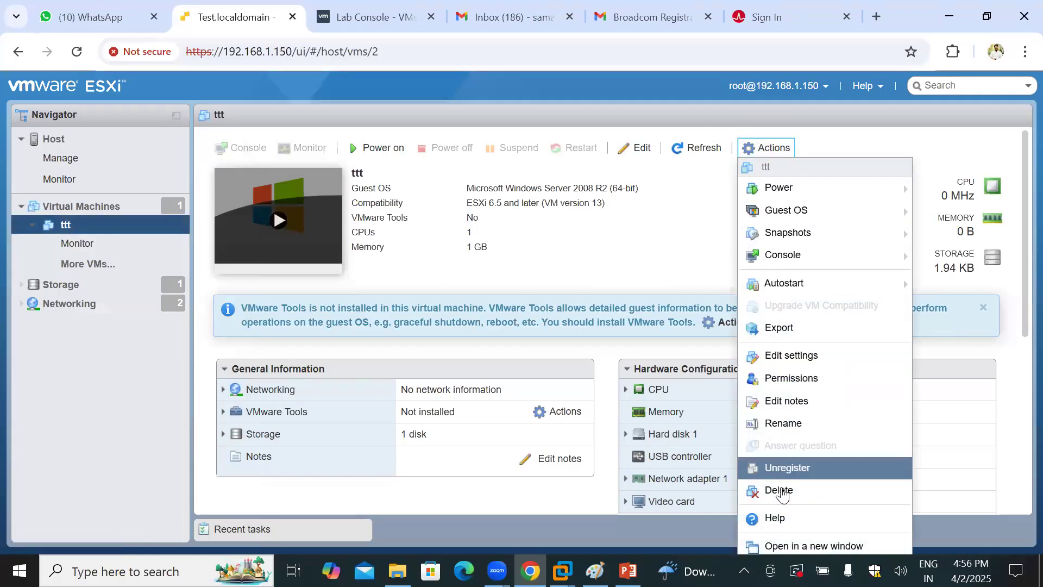
{"action": "left_click", "coordinate": [797, 358]}
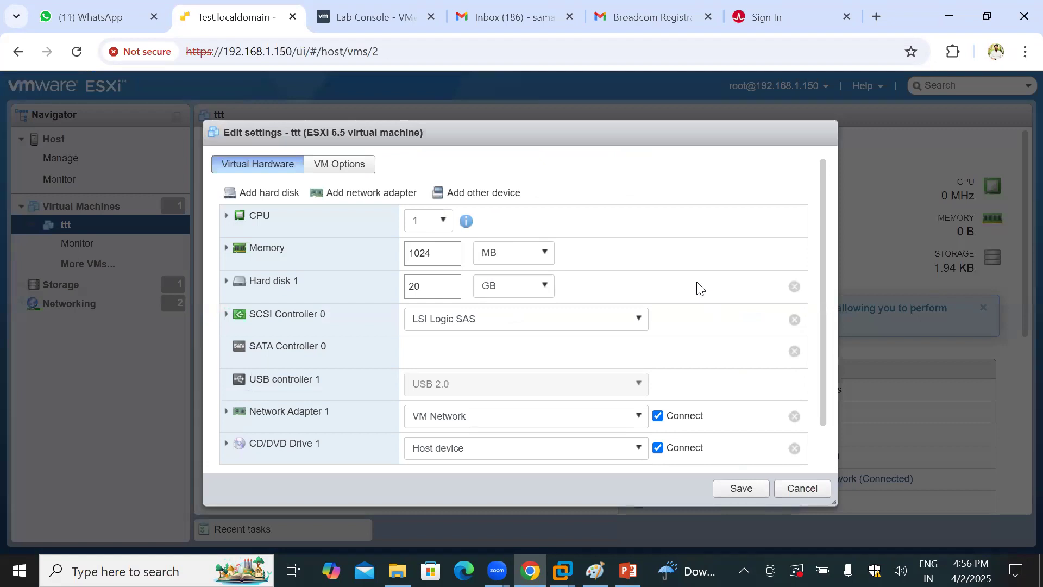
Point CD/DVD Drive 1 at datastore ISO Server.2008R2.SP1.ESD.en-US.Apr2014.iso and save
{"action": "scroll", "coordinate": [608, 305], "scroll_direction": "down", "scroll_amount": 1}
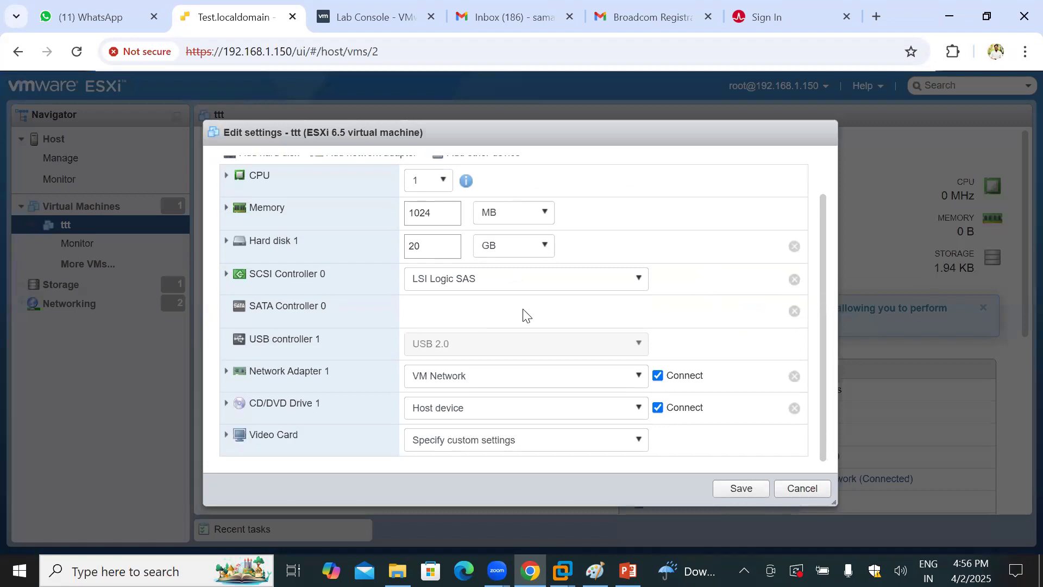
{"action": "left_click", "coordinate": [226, 403]}
{"action": "scroll", "coordinate": [309, 359], "scroll_direction": "down", "scroll_amount": 2}
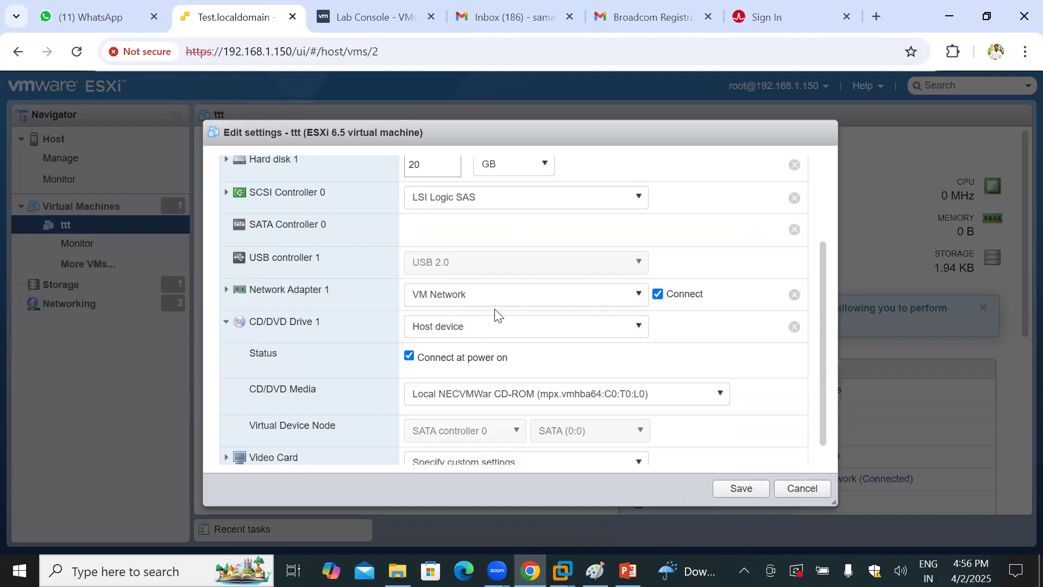
{"action": "left_click", "coordinate": [461, 329]}
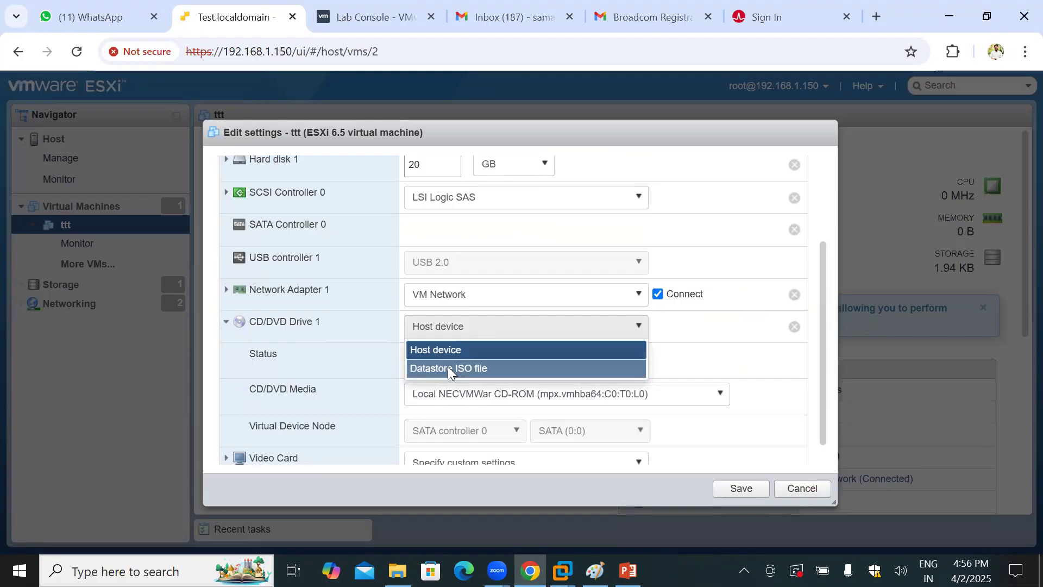
{"action": "left_click", "coordinate": [448, 367]}
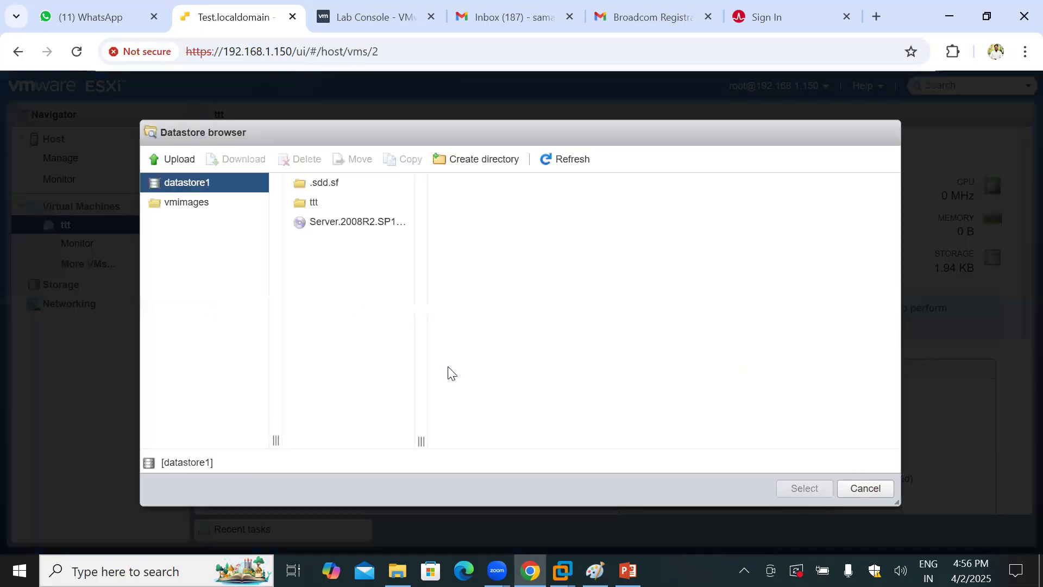
{"action": "left_click", "coordinate": [339, 222]}
{"action": "left_click_drag", "start_coordinate": [475, 232], "coordinate": [522, 239]}
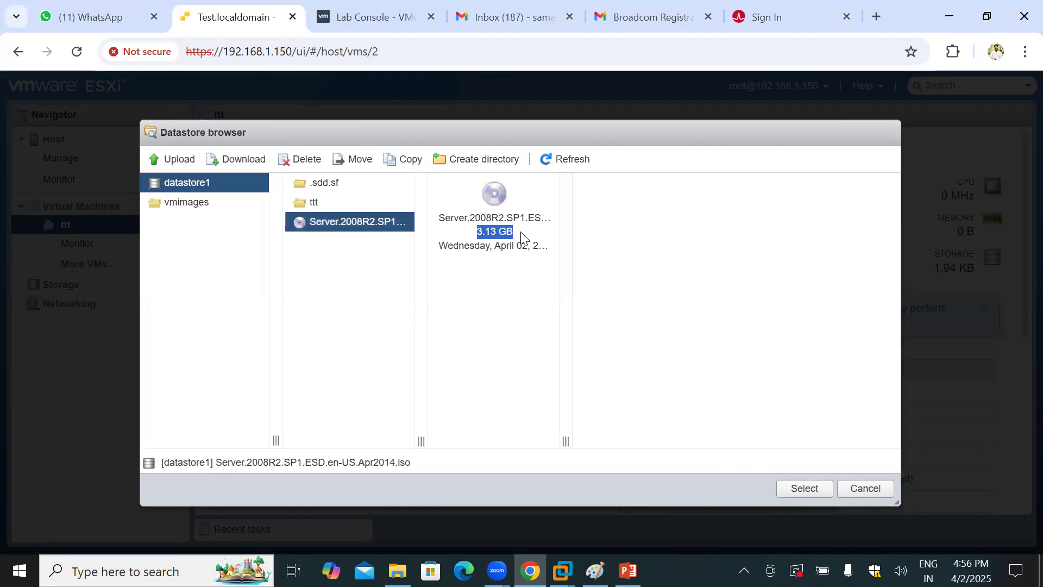
{"action": "left_click", "coordinate": [804, 491]}
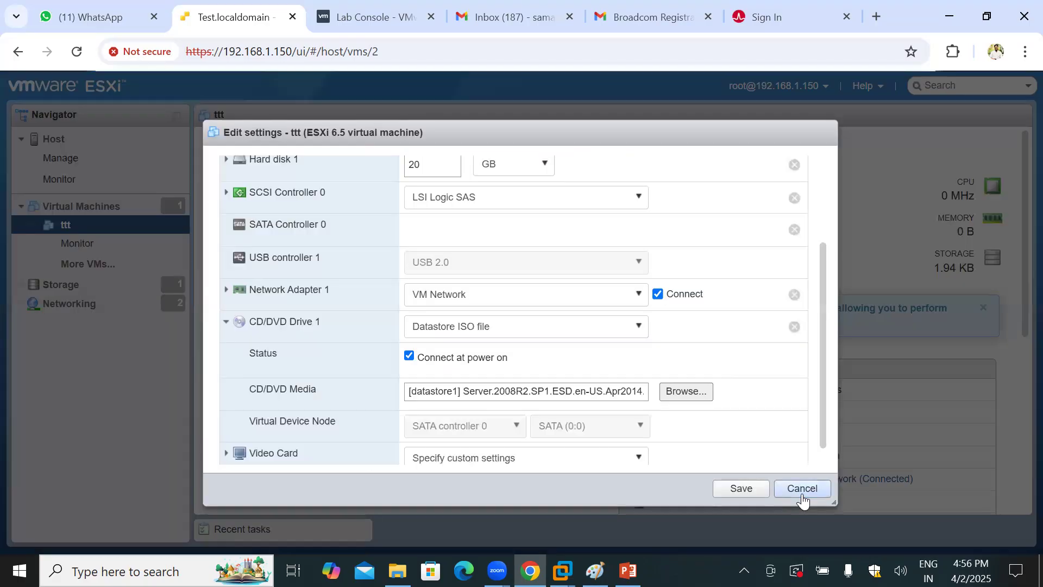
{"action": "left_click", "coordinate": [744, 489]}
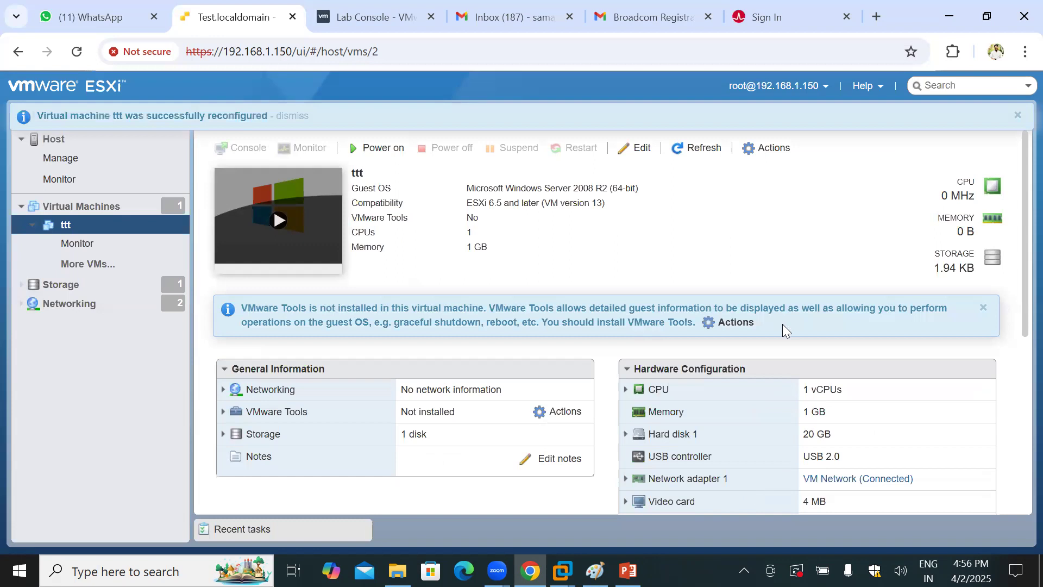
Power on ttt and open its console to watch it boot
{"action": "left_click", "coordinate": [279, 218]}
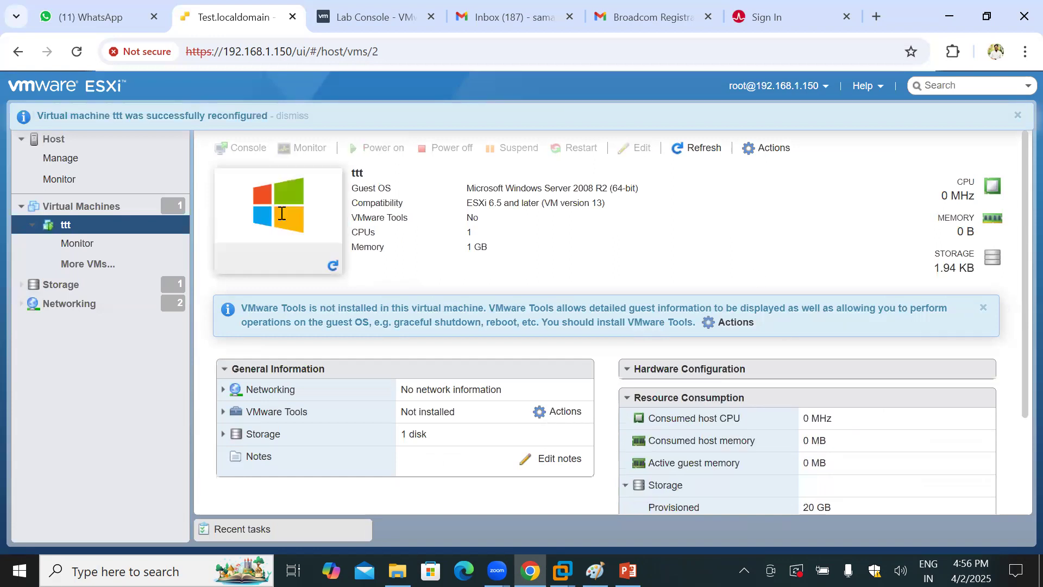
{"action": "left_click", "coordinate": [282, 213]}
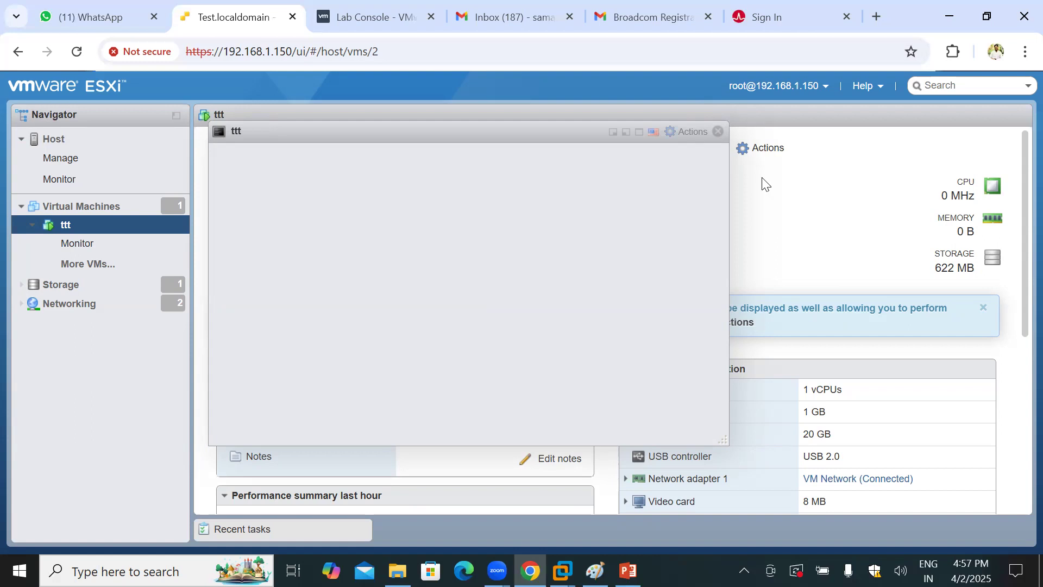
{"action": "left_click", "coordinate": [718, 132]}
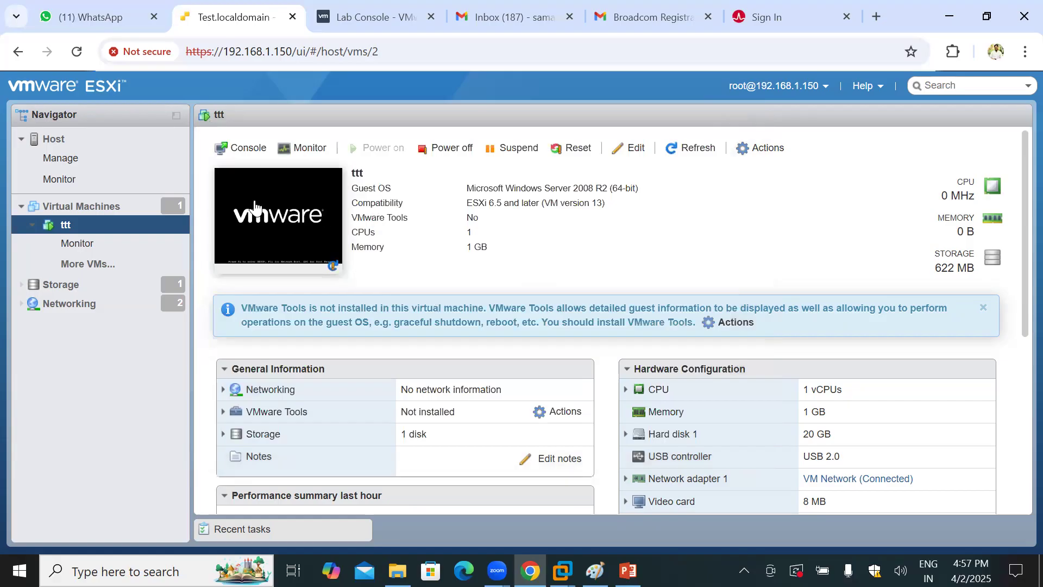
{"action": "left_click", "coordinate": [254, 209]}
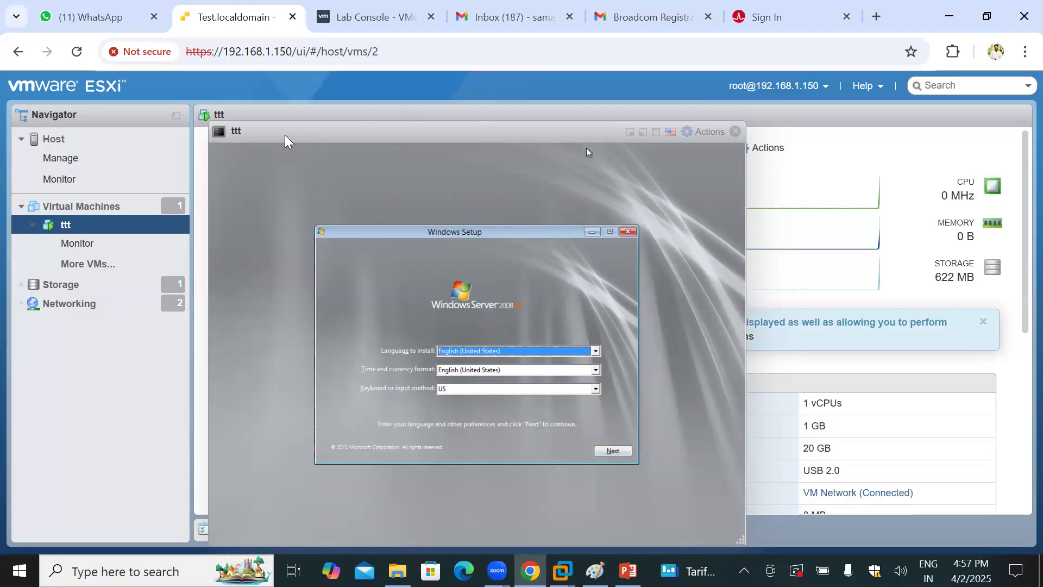
Watch ttt's console until Windows Setup shows language selection with English (United States)
{"action": "mouse_move", "coordinate": [219, 113]}
{"action": "left_mouse_down"}
{"action": "mouse_move", "coordinate": [700, 116]}
{"action": "mouse_move", "coordinate": [754, 139]}
{"action": "mouse_move", "coordinate": [752, 316]}
{"action": "mouse_move", "coordinate": [736, 509]}
{"action": "mouse_move", "coordinate": [647, 537]}
{"action": "mouse_move", "coordinate": [307, 518]}
{"action": "mouse_move", "coordinate": [202, 535]}
{"action": "left_mouse_up"}
{"action": "mouse_move", "coordinate": [200, 490]}
{"action": "left_mouse_down"}
{"action": "mouse_move", "coordinate": [207, 163]}
{"action": "mouse_move", "coordinate": [220, 113]}
{"action": "left_mouse_up"}
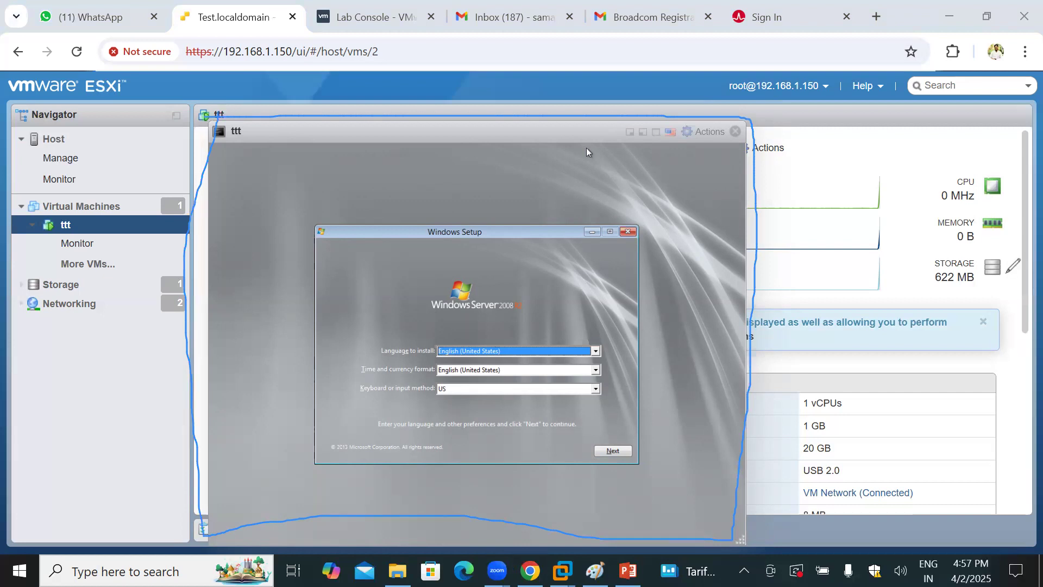
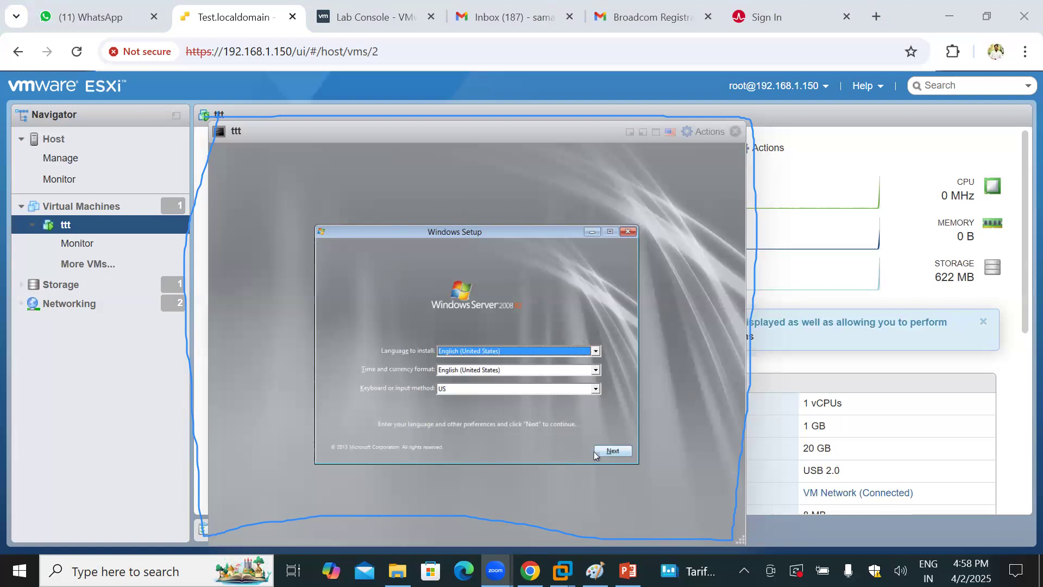
Install Windows Server 2008 R2 Standard with a Custom install onto the 20 GB Drive 0, accepting the license
{"action": "left_click", "coordinate": [618, 457]}
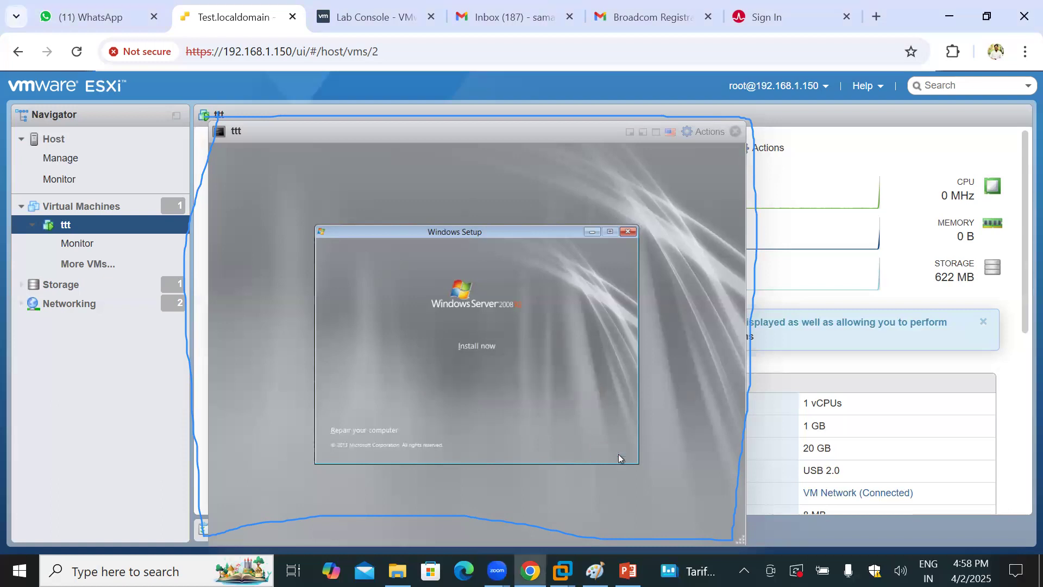
{"action": "left_click", "coordinate": [476, 346]}
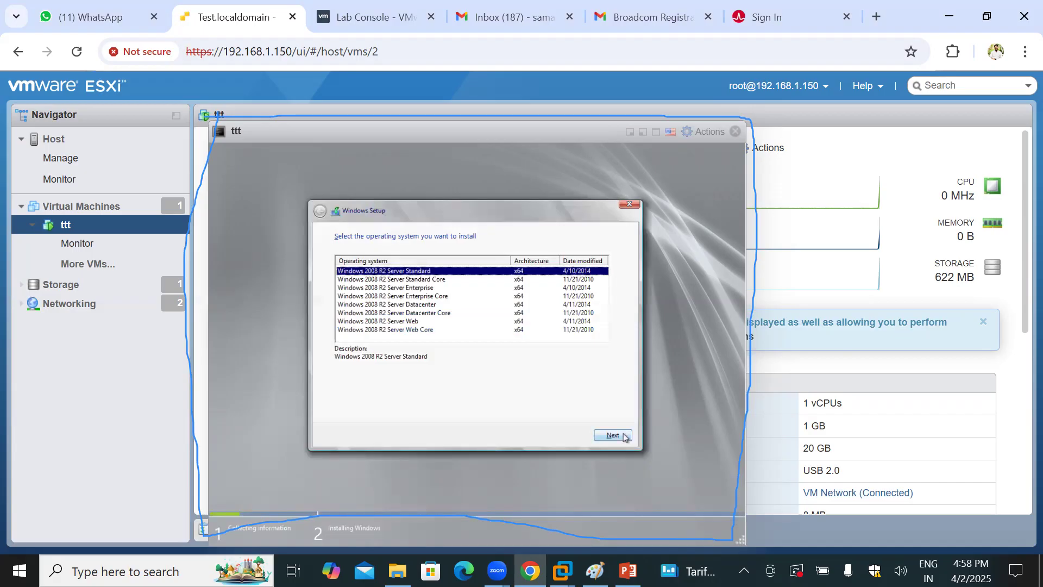
{"action": "left_click", "coordinate": [613, 436]}
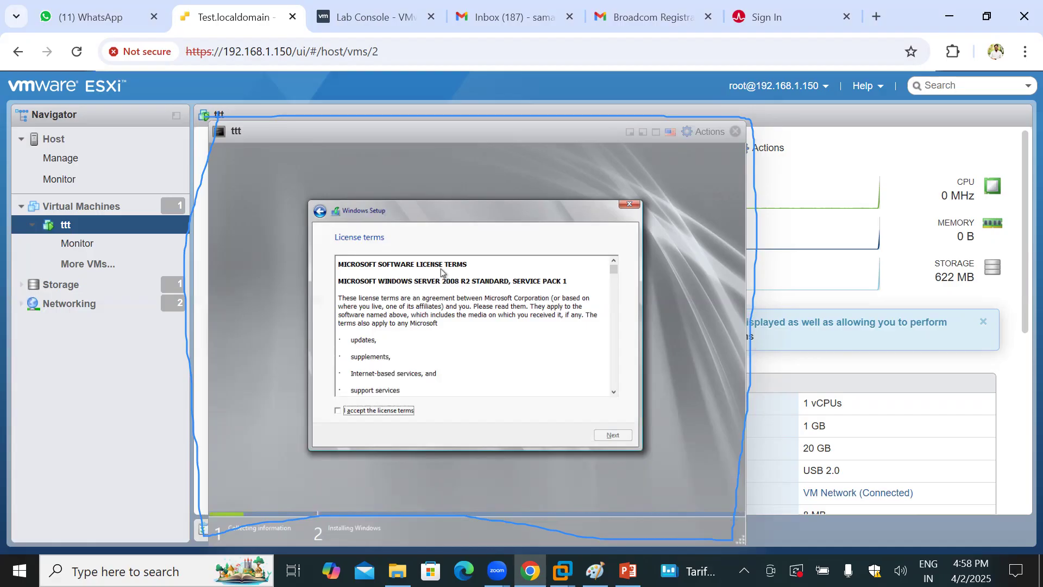
{"action": "left_click", "coordinate": [338, 411]}
{"action": "left_click", "coordinate": [617, 438]}
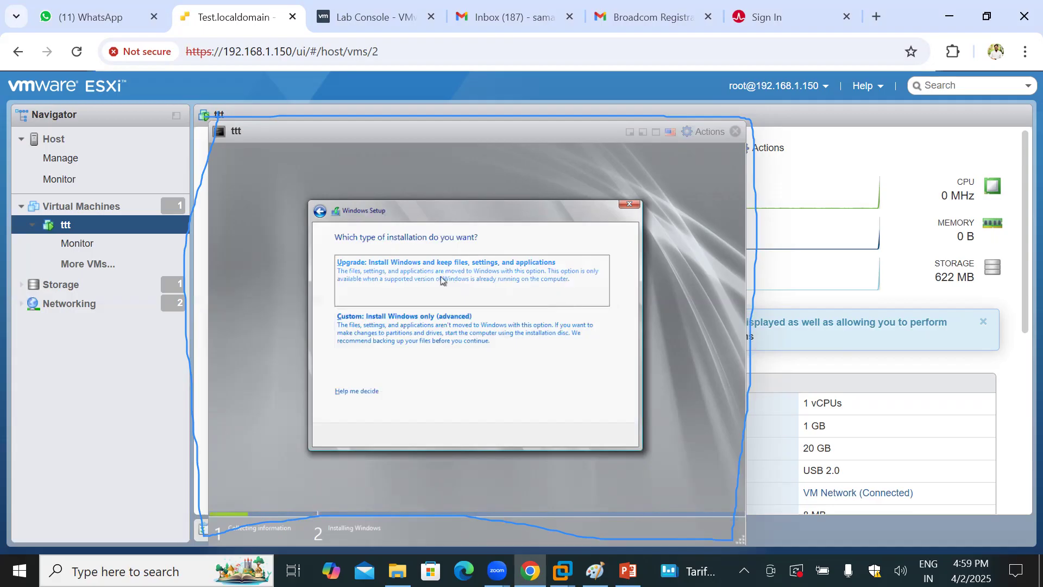
{"action": "left_click", "coordinate": [406, 346]}
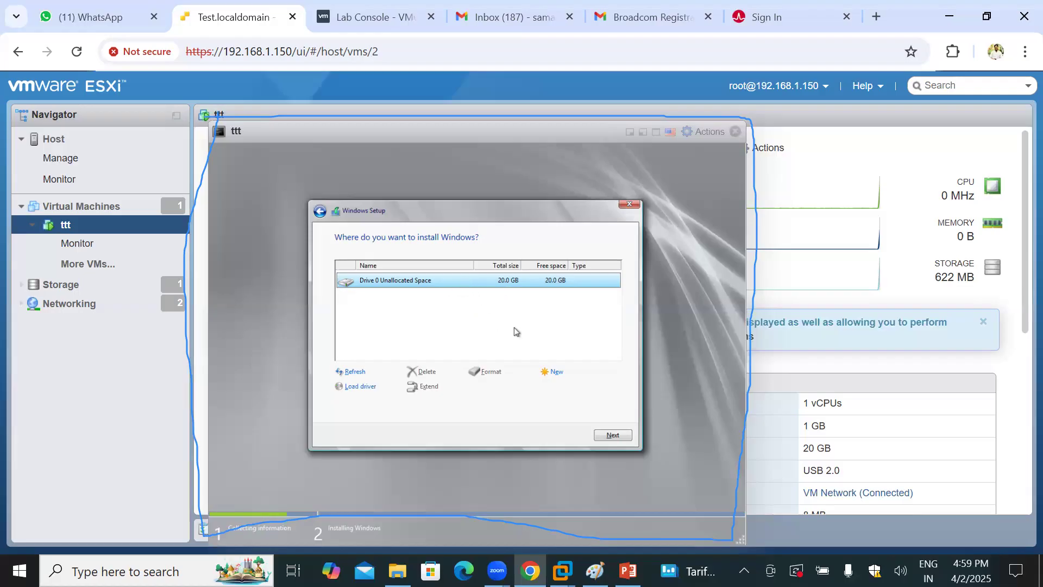
{"action": "left_click", "coordinate": [611, 436]}
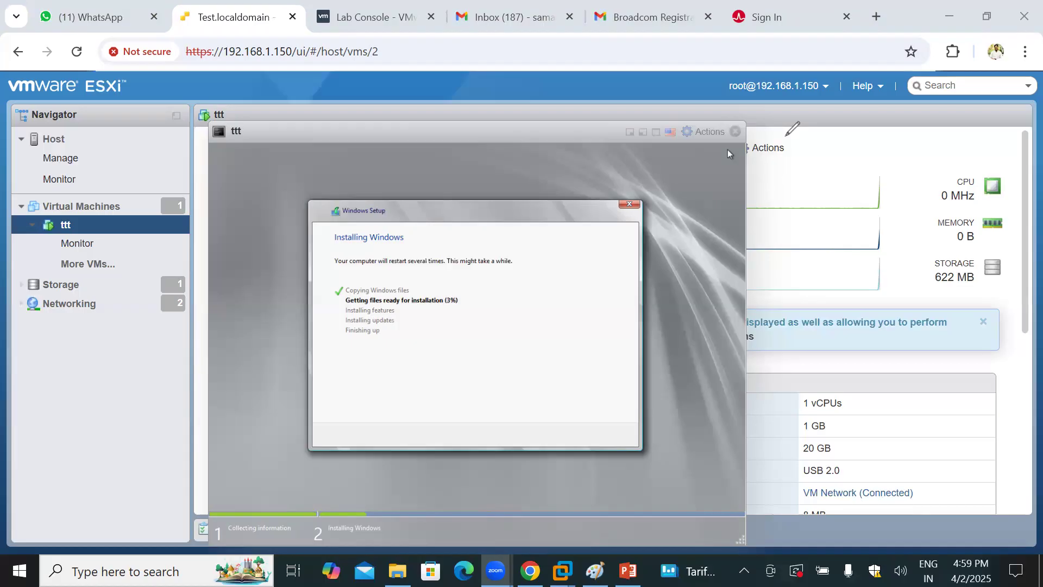
Pen-sketch a rough monitor with a stand over ttt's summary panel while setup installs
{"action": "mouse_move", "coordinate": [802, 236]}
{"action": "left_mouse_down"}
{"action": "mouse_move", "coordinate": [869, 372]}
{"action": "mouse_move", "coordinate": [948, 366]}
{"action": "mouse_move", "coordinate": [930, 226]}
{"action": "mouse_move", "coordinate": [815, 226]}
{"action": "mouse_move", "coordinate": [804, 239]}
{"action": "left_mouse_up"}
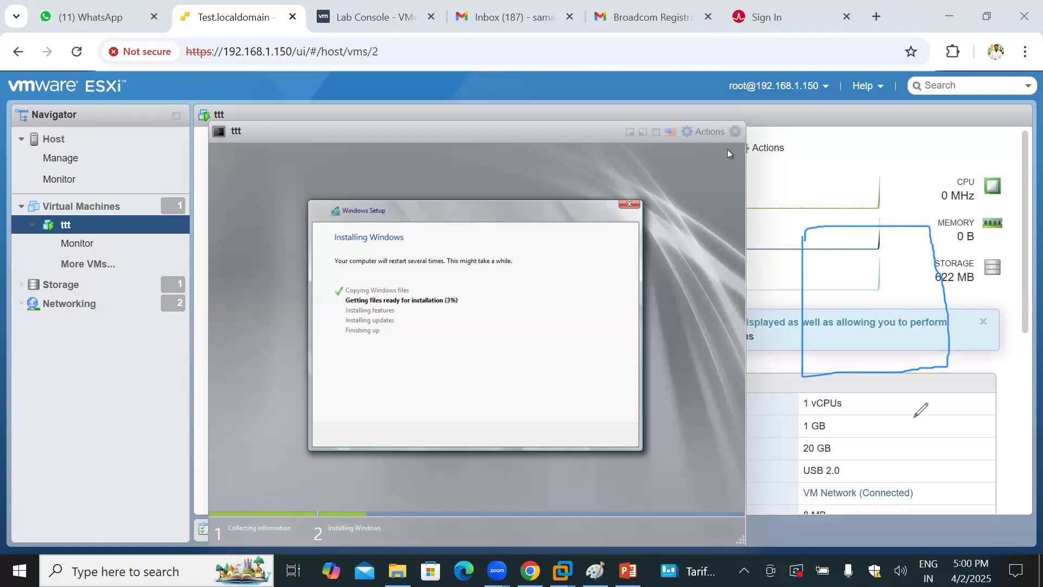
{"action": "mouse_move", "coordinate": [874, 370]}
{"action": "left_mouse_down"}
{"action": "mouse_move", "coordinate": [886, 390]}
{"action": "mouse_move", "coordinate": [850, 427]}
{"action": "left_mouse_up"}
{"action": "mouse_move", "coordinate": [819, 272]}
{"action": "left_mouse_down"}
{"action": "mouse_move", "coordinate": [849, 278]}
{"action": "mouse_move", "coordinate": [894, 251]}
{"action": "mouse_move", "coordinate": [888, 244]}
{"action": "mouse_move", "coordinate": [885, 266]}
{"action": "left_mouse_up"}
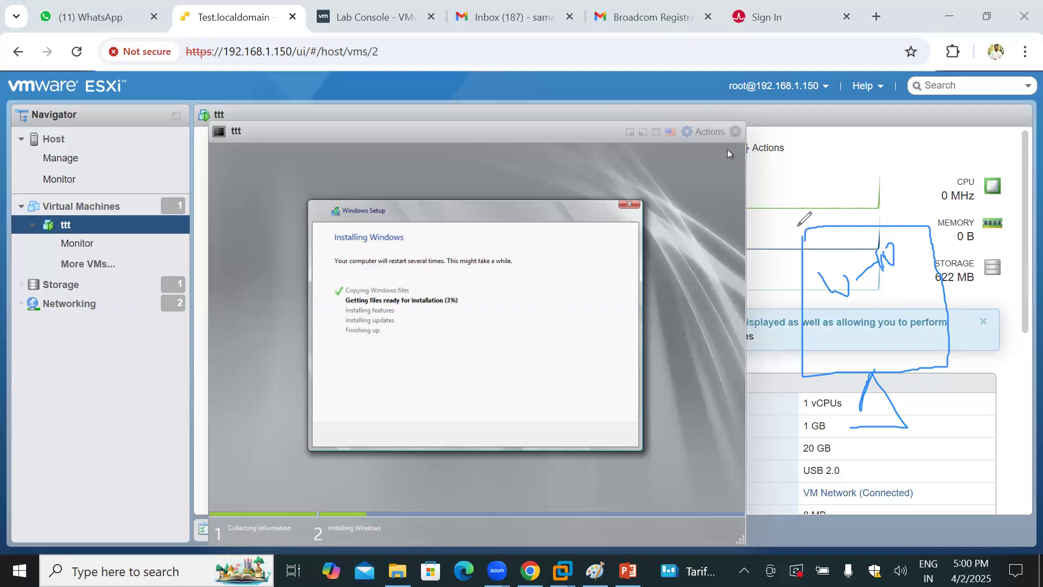
{"action": "mouse_move", "coordinate": [869, 240]}
{"action": "left_mouse_down"}
{"action": "mouse_move", "coordinate": [846, 254]}
{"action": "mouse_move", "coordinate": [829, 309]}
{"action": "mouse_move", "coordinate": [907, 283]}
{"action": "mouse_move", "coordinate": [861, 238]}
{"action": "mouse_move", "coordinate": [837, 248]}
{"action": "left_mouse_up"}
{"action": "mouse_move", "coordinate": [869, 288]}
{"action": "left_mouse_down"}
{"action": "mouse_move", "coordinate": [879, 338]}
{"action": "mouse_move", "coordinate": [885, 326]}
{"action": "left_mouse_up"}
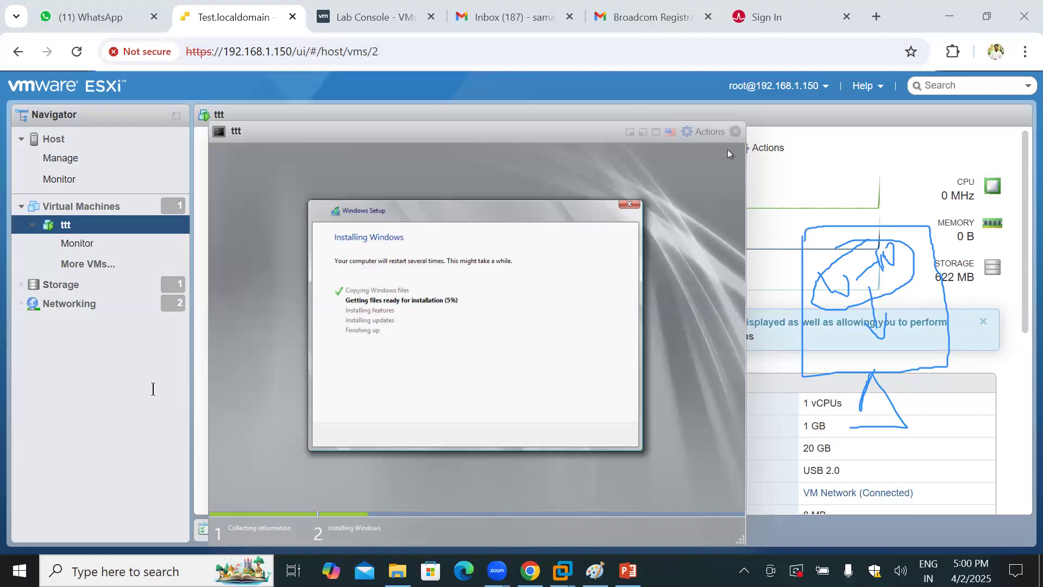
{"action": "left_click", "coordinate": [244, 356]}
Type an on-screen note headed 'Drivers:' with lines for video drivers and audio drivers
{"action": "type", "text": "D"}
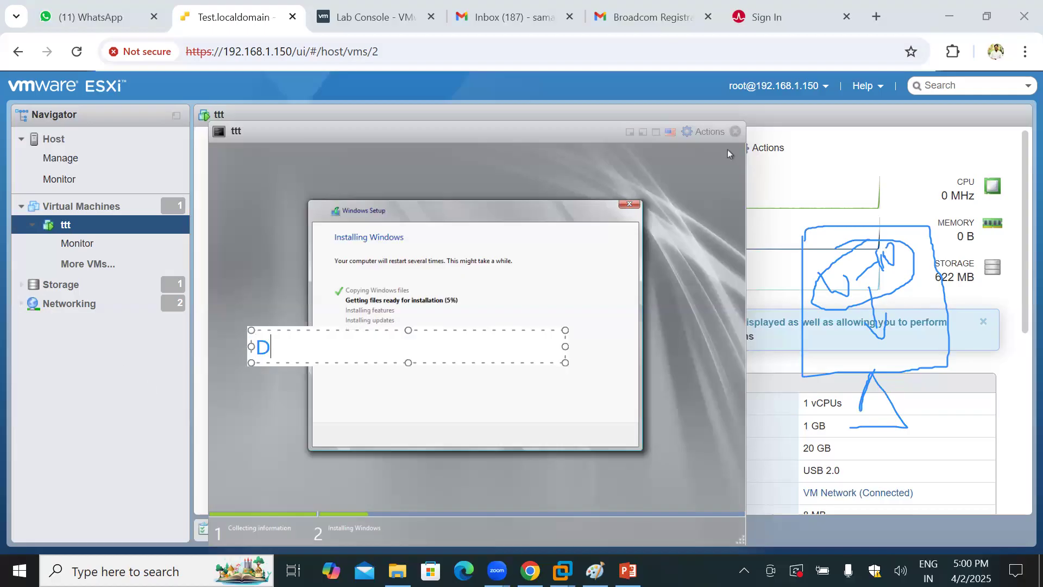
{"action": "type", "text": "rivers:"}
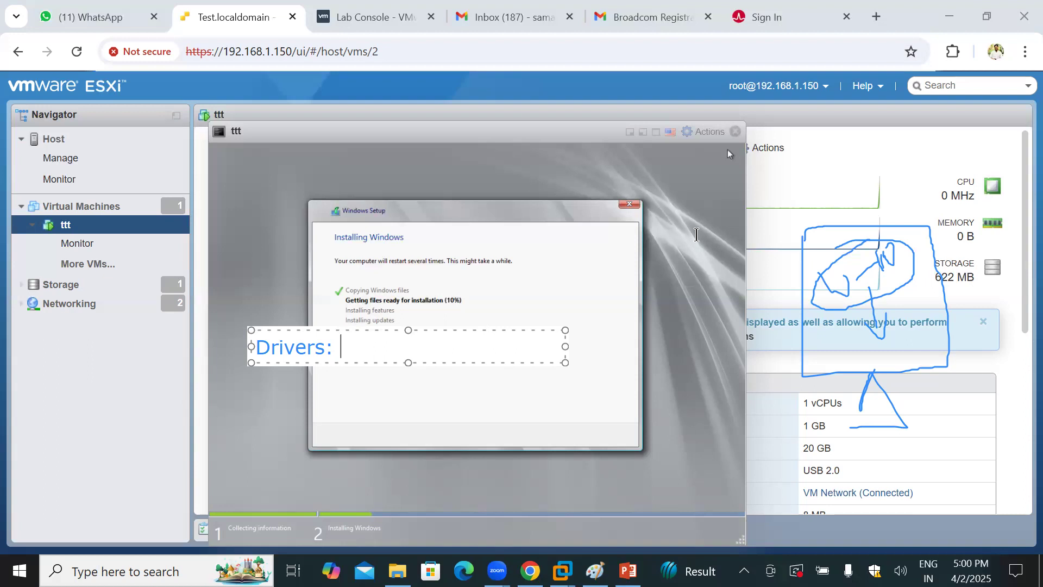
{"action": "type", "text": "videos a"}
{"action": "key", "text": "BackSpace"}
{"action": "type", "text": "drives"}
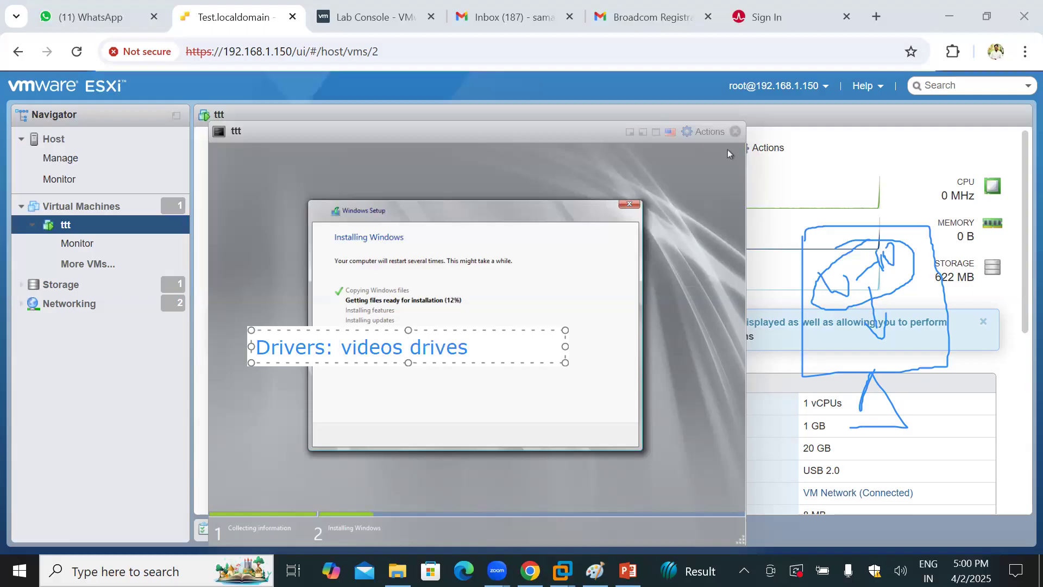
{"action": "key", "text": "Return"}
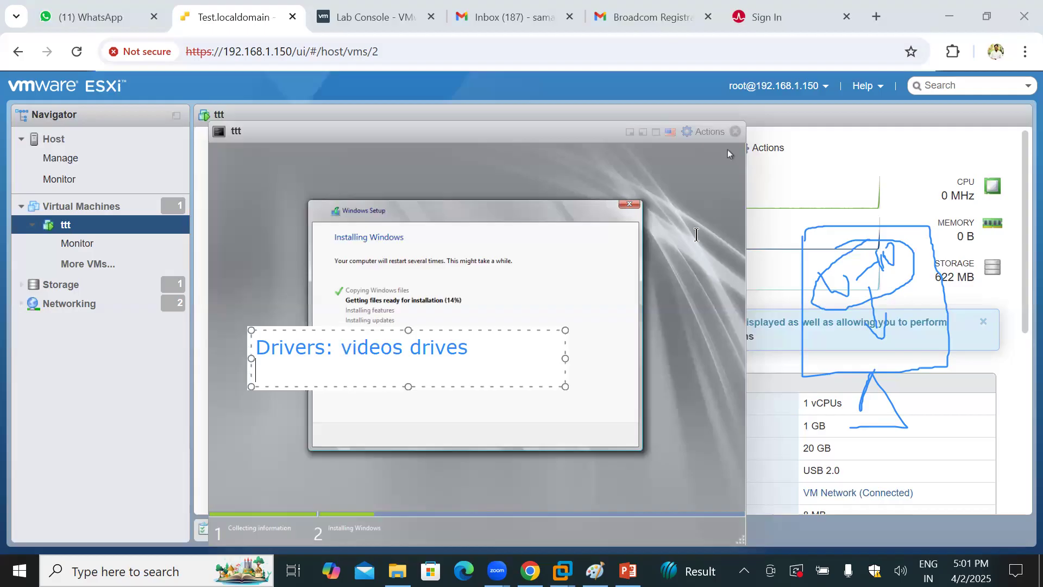
{"action": "type", "text": "audio drivers"}
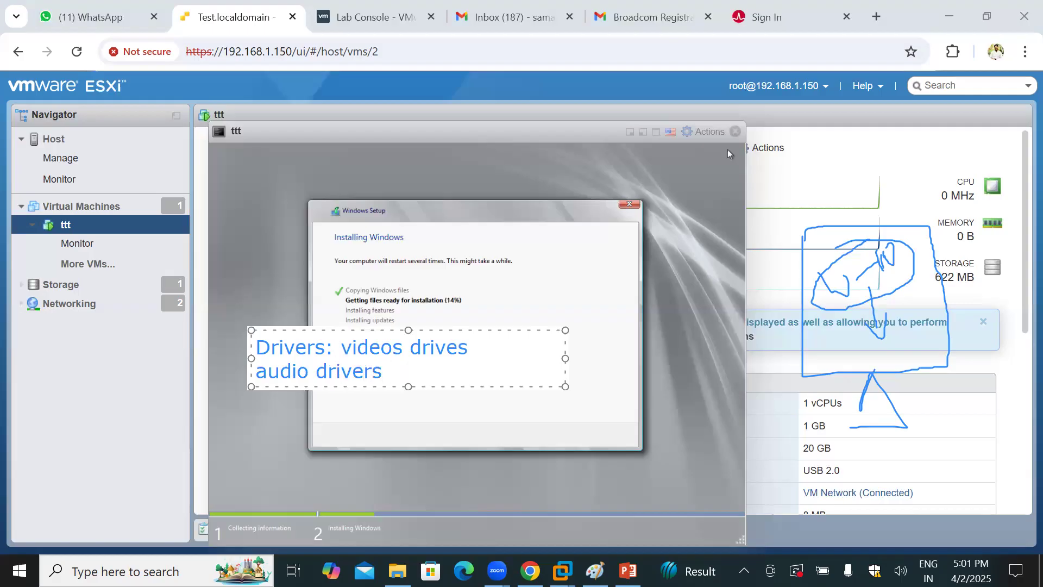
{"action": "key", "text": "Return"}
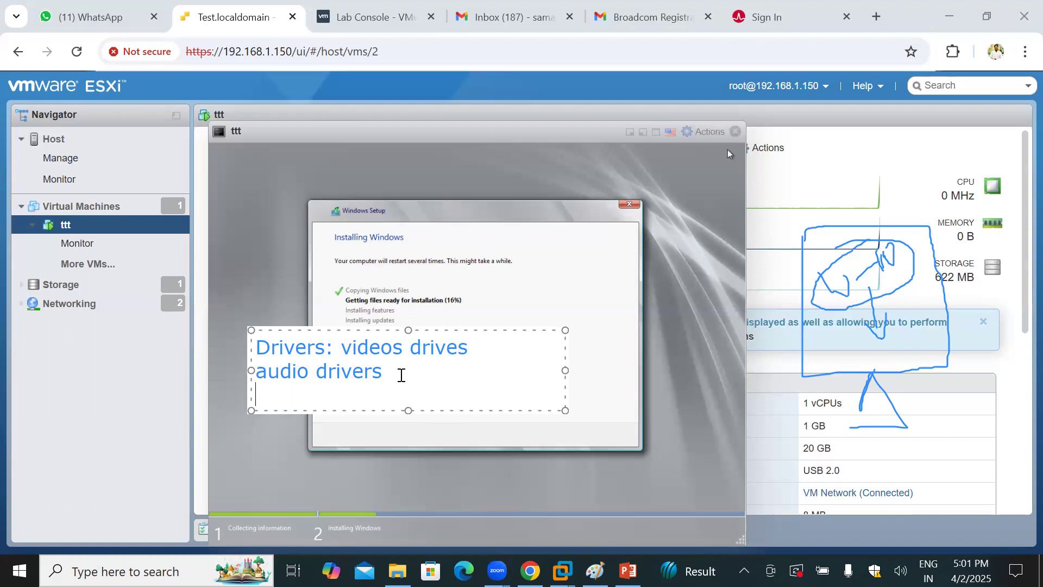
Add GUI, NIC drivers and VMware tools lines to the note, then clear the annotations
{"action": "type", "text": "GUI"}
{"action": "key", "text": "Return"}
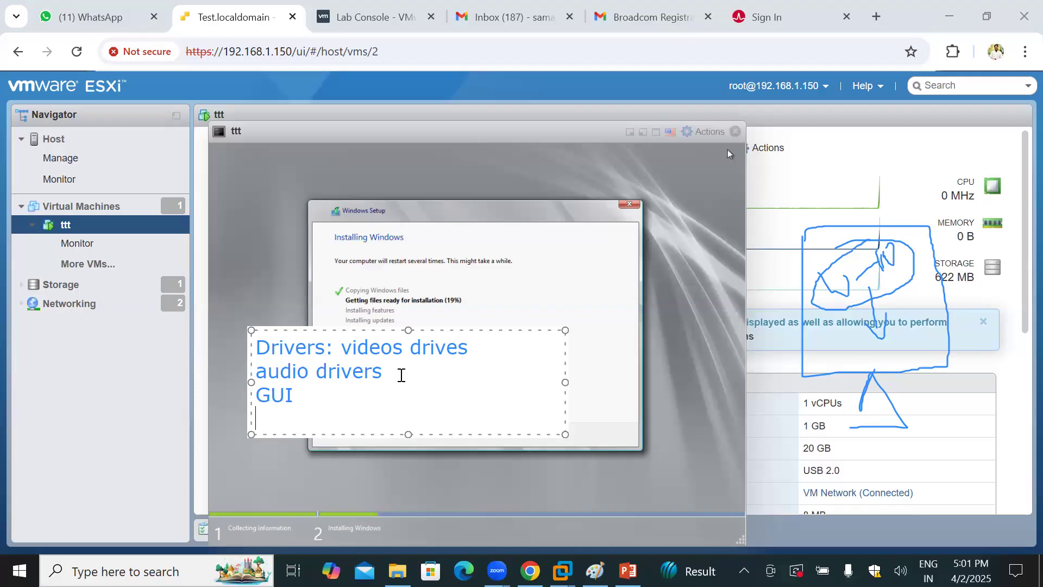
{"action": "type", "text": "NIC drivers"}
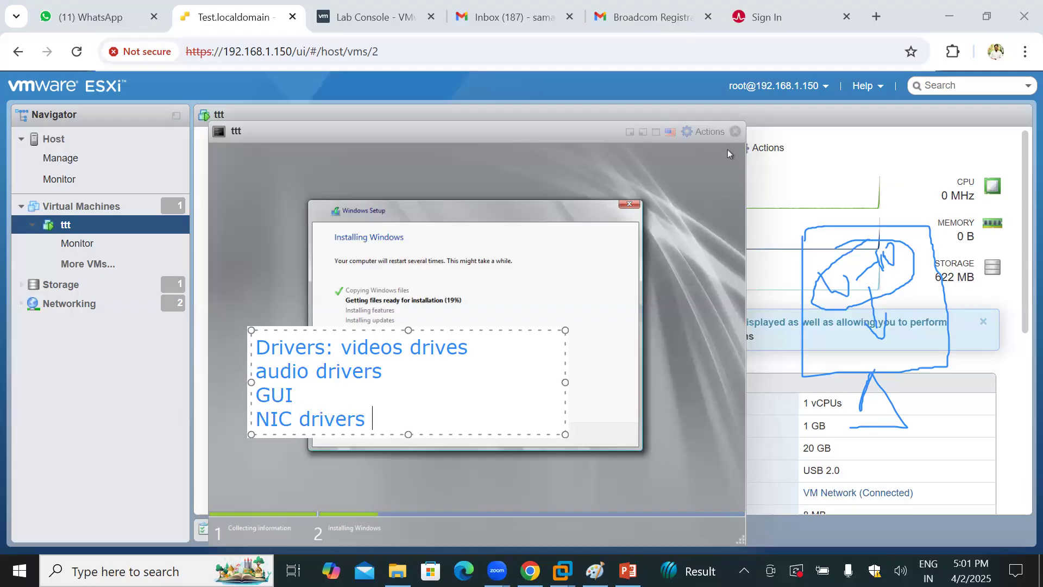
{"action": "key", "text": "Return"}
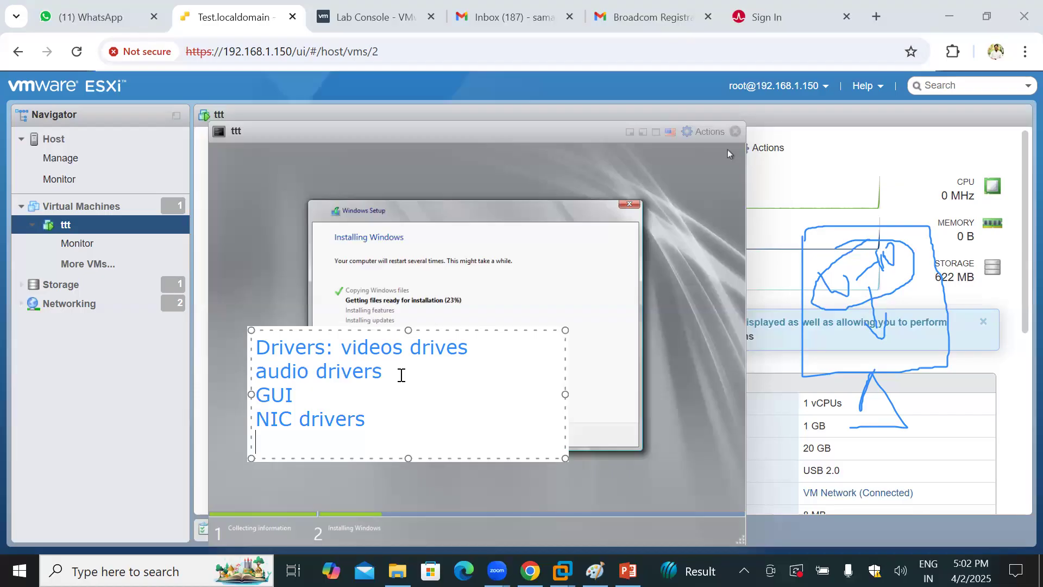
{"action": "key", "text": "Return"}
{"action": "key", "text": "Return"}
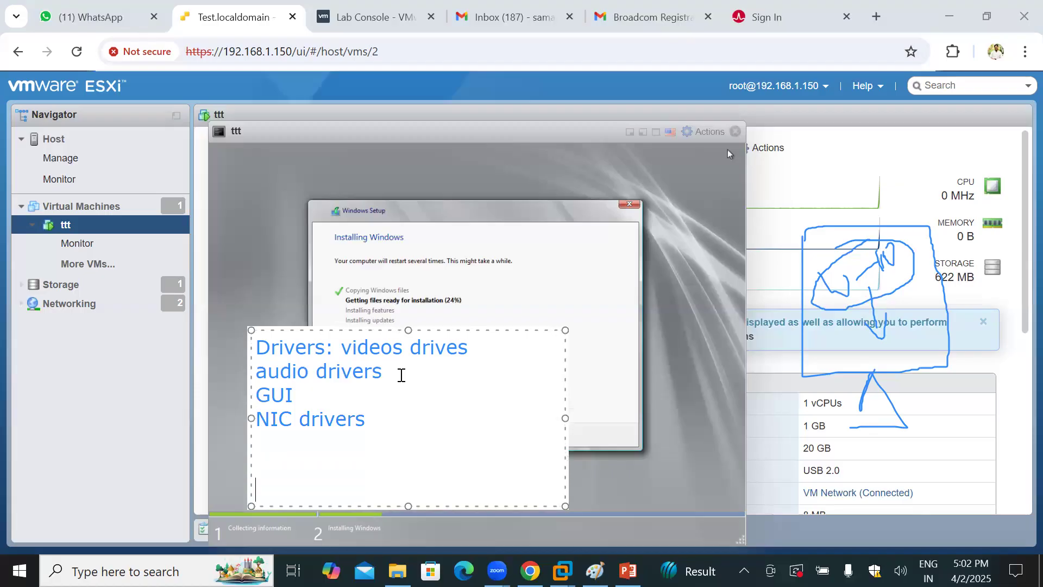
{"action": "type", "text": "VMware "}
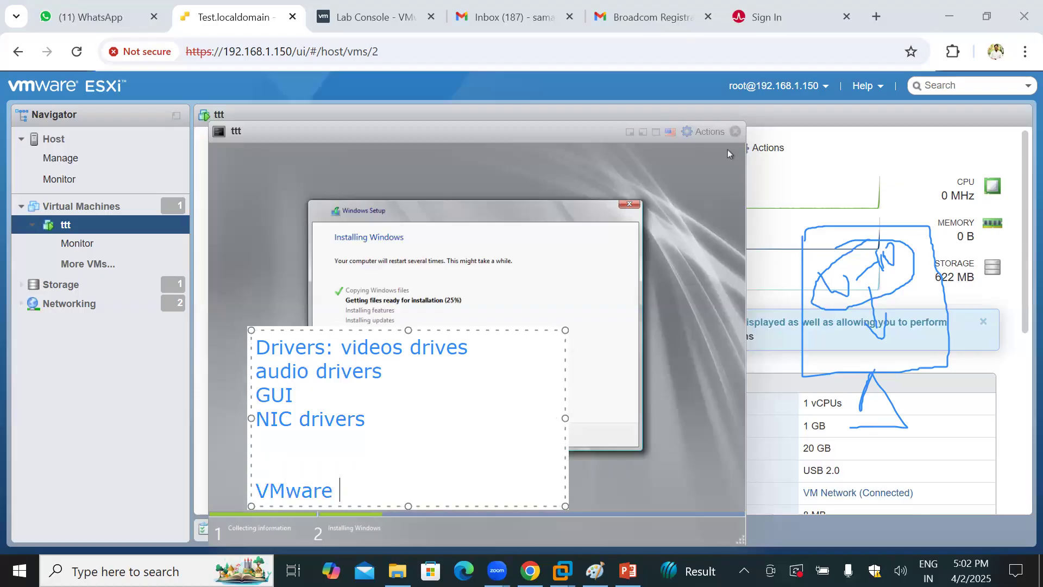
{"action": "type", "text": "tools"}
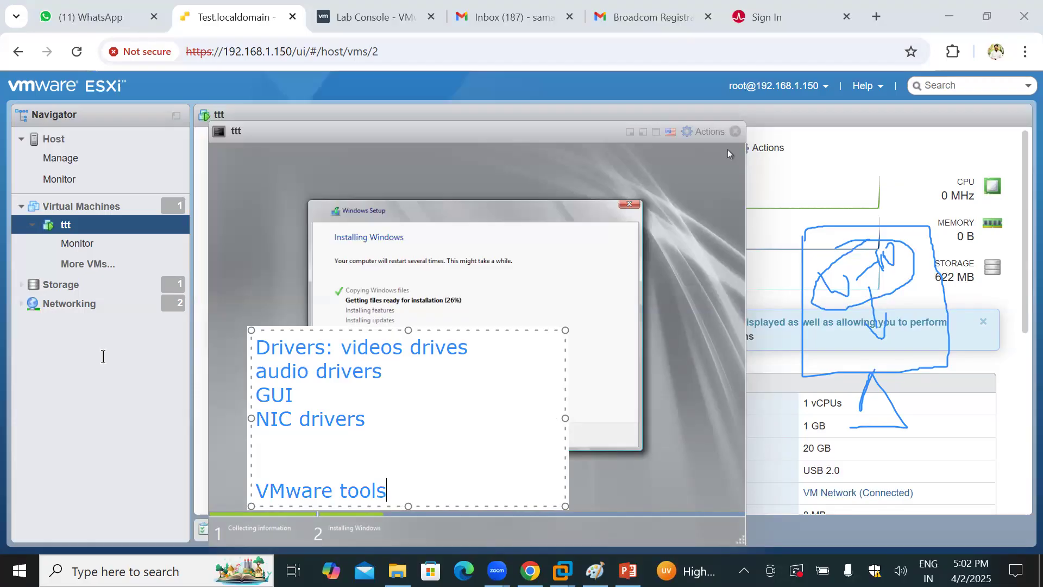
{"action": "left_click", "coordinate": [490, 357]}
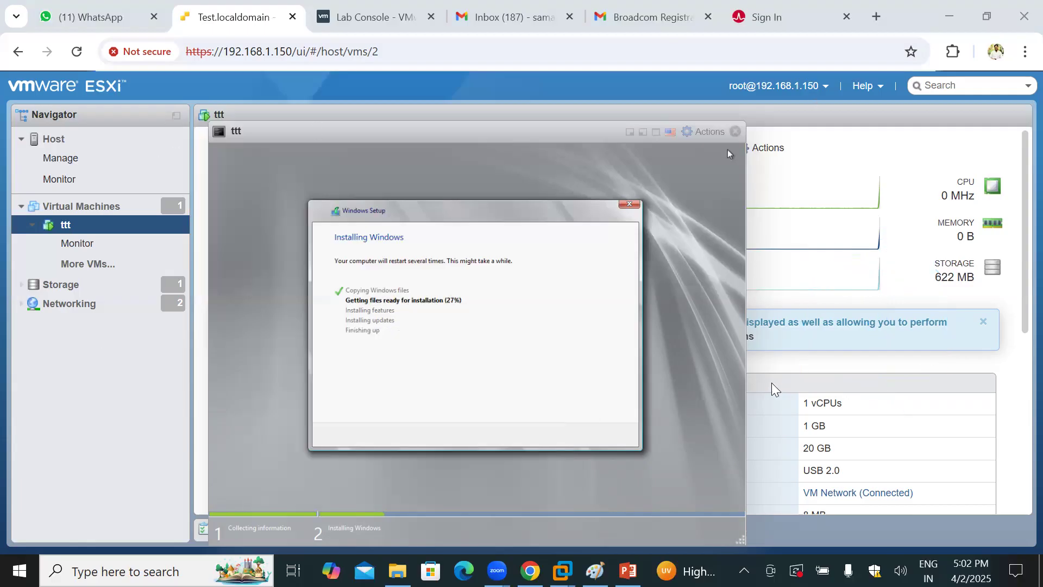
Sketch around the 1 vCPUs row and memory chart, then clear all annotations
{"action": "mouse_move", "coordinate": [771, 383]}
{"action": "left_mouse_down"}
{"action": "mouse_move", "coordinate": [973, 391]}
{"action": "mouse_move", "coordinate": [842, 334]}
{"action": "mouse_move", "coordinate": [774, 374]}
{"action": "mouse_move", "coordinate": [813, 386]}
{"action": "mouse_move", "coordinate": [826, 371]}
{"action": "mouse_move", "coordinate": [825, 382]}
{"action": "mouse_move", "coordinate": [873, 365]}
{"action": "mouse_move", "coordinate": [892, 375]}
{"action": "mouse_move", "coordinate": [823, 282]}
{"action": "left_mouse_up"}
{"action": "mouse_move", "coordinate": [788, 234]}
{"action": "left_mouse_down"}
{"action": "mouse_move", "coordinate": [817, 255]}
{"action": "mouse_move", "coordinate": [852, 224]}
{"action": "mouse_move", "coordinate": [787, 235]}
{"action": "left_mouse_up"}
{"action": "mouse_move", "coordinate": [821, 270]}
{"action": "left_mouse_down"}
{"action": "mouse_move", "coordinate": [830, 269]}
{"action": "mouse_move", "coordinate": [824, 245]}
{"action": "left_mouse_up"}
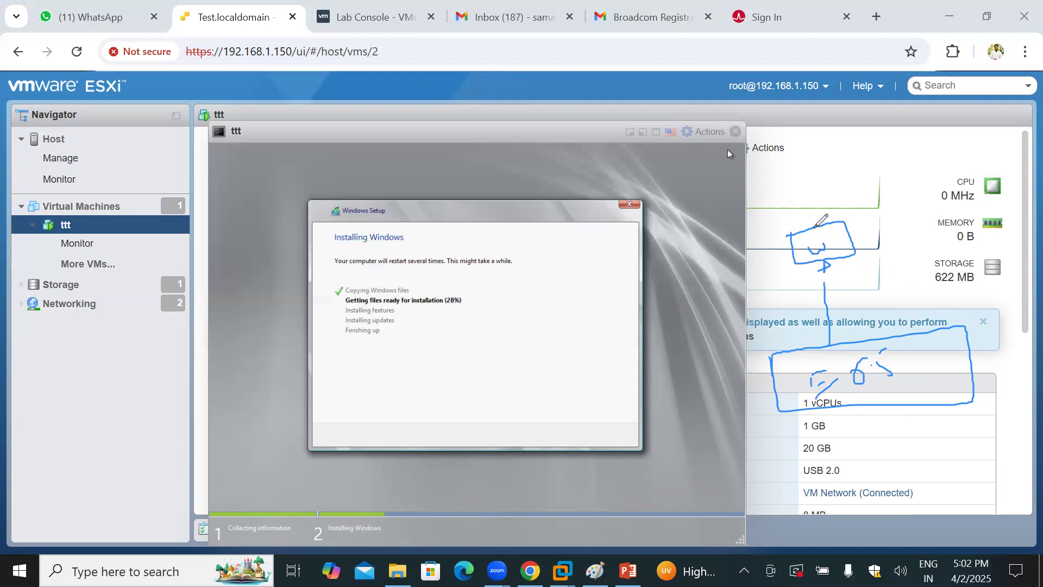
{"action": "left_click_drag", "start_coordinate": [834, 237], "coordinate": [861, 231]}
{"action": "mouse_move", "coordinate": [835, 237]}
{"action": "left_mouse_down"}
{"action": "mouse_move", "coordinate": [881, 186]}
{"action": "mouse_move", "coordinate": [894, 193]}
{"action": "left_mouse_up"}
{"action": "left_click_drag", "start_coordinate": [903, 184], "coordinate": [910, 178]}
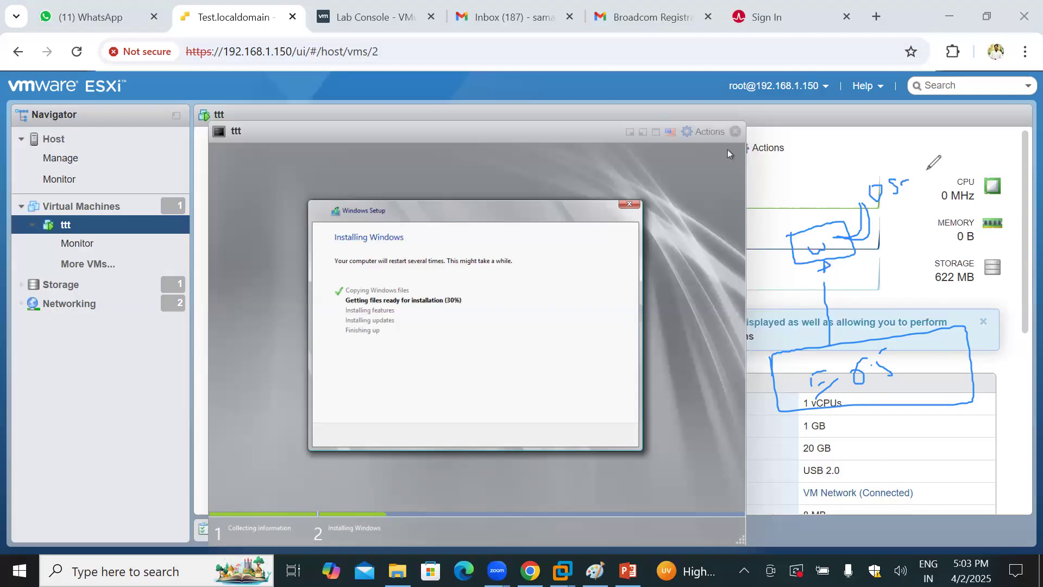
{"action": "left_click_drag", "start_coordinate": [918, 173], "coordinate": [946, 155]}
{"action": "mouse_move", "coordinate": [867, 350]}
{"action": "left_mouse_down"}
{"action": "mouse_move", "coordinate": [810, 360]}
{"action": "mouse_move", "coordinate": [798, 390]}
{"action": "mouse_move", "coordinate": [914, 363]}
{"action": "mouse_move", "coordinate": [861, 343]}
{"action": "mouse_move", "coordinate": [932, 365]}
{"action": "mouse_move", "coordinate": [934, 352]}
{"action": "mouse_move", "coordinate": [948, 354]}
{"action": "mouse_move", "coordinate": [933, 364]}
{"action": "left_mouse_up"}
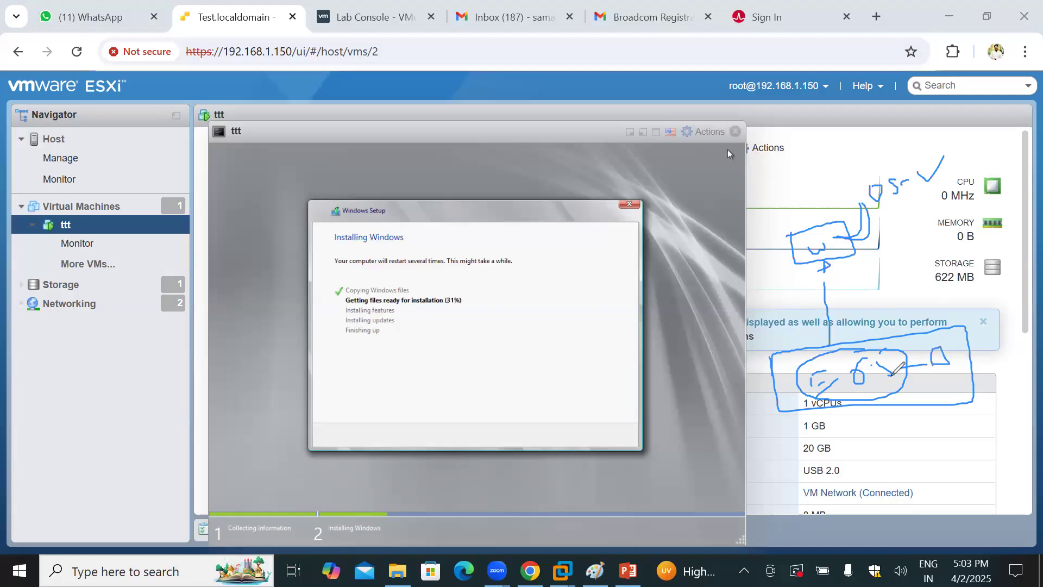
{"action": "mouse_move", "coordinate": [853, 379]}
{"action": "left_mouse_down"}
{"action": "mouse_move", "coordinate": [937, 348]}
{"action": "mouse_move", "coordinate": [948, 362]}
{"action": "mouse_move", "coordinate": [806, 288]}
{"action": "mouse_move", "coordinate": [814, 239]}
{"action": "mouse_move", "coordinate": [823, 251]}
{"action": "mouse_move", "coordinate": [828, 231]}
{"action": "mouse_move", "coordinate": [857, 222]}
{"action": "left_mouse_up"}
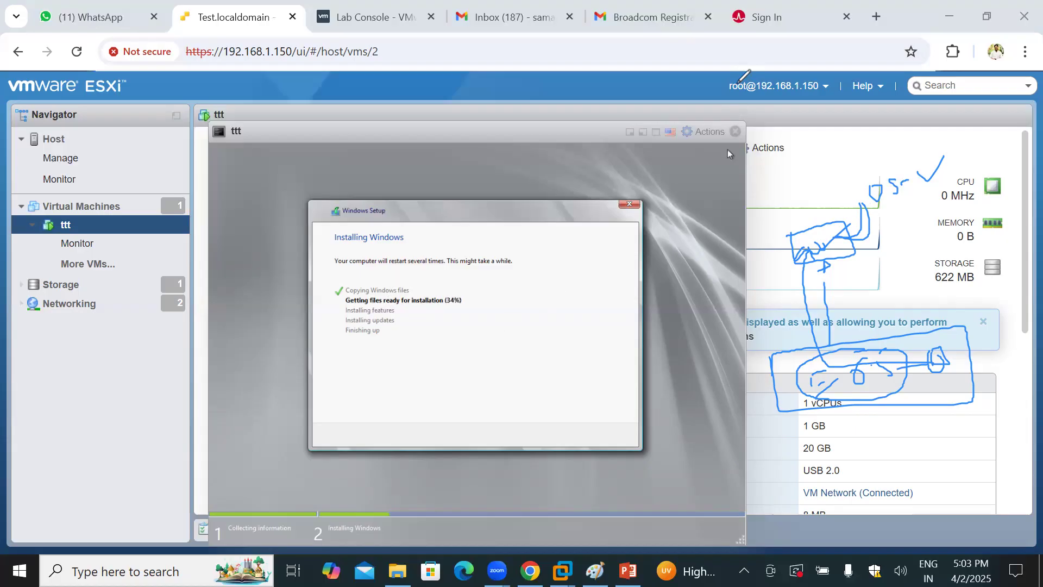
{"action": "left_click", "coordinate": [72, 375]}
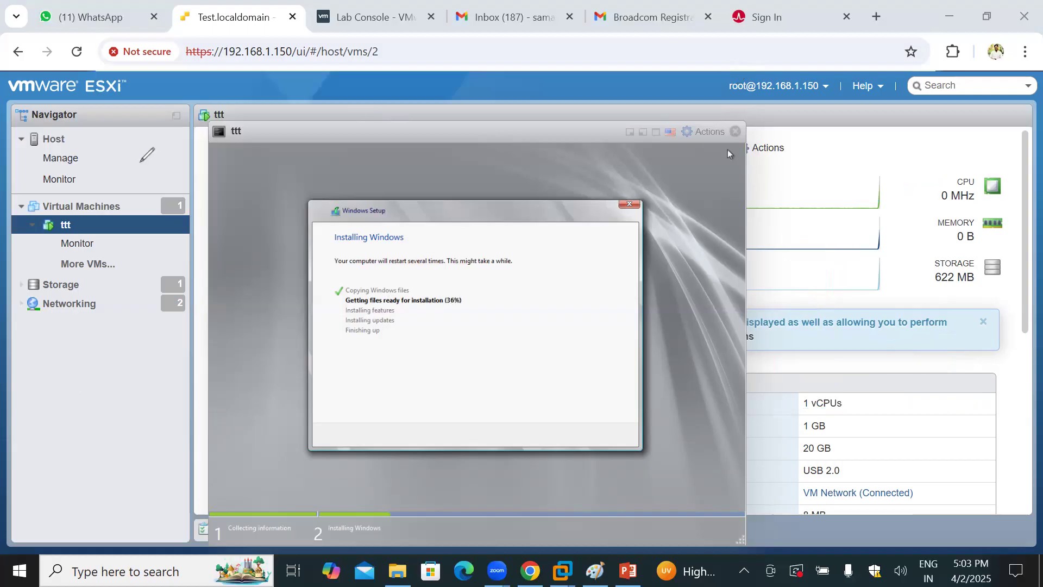
Bring up and dismiss ttt's actions menu while setup reaches 46%, then open a new browser tab
{"action": "left_click", "coordinate": [82, 224]}
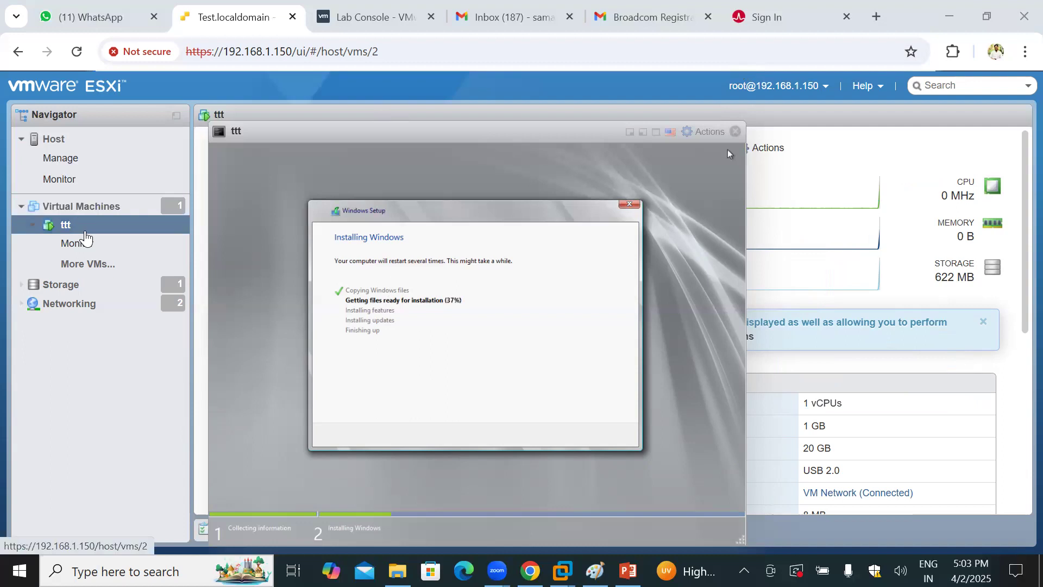
{"action": "right_click", "coordinate": [87, 225]}
{"action": "mouse_move", "coordinate": [160, 196]}
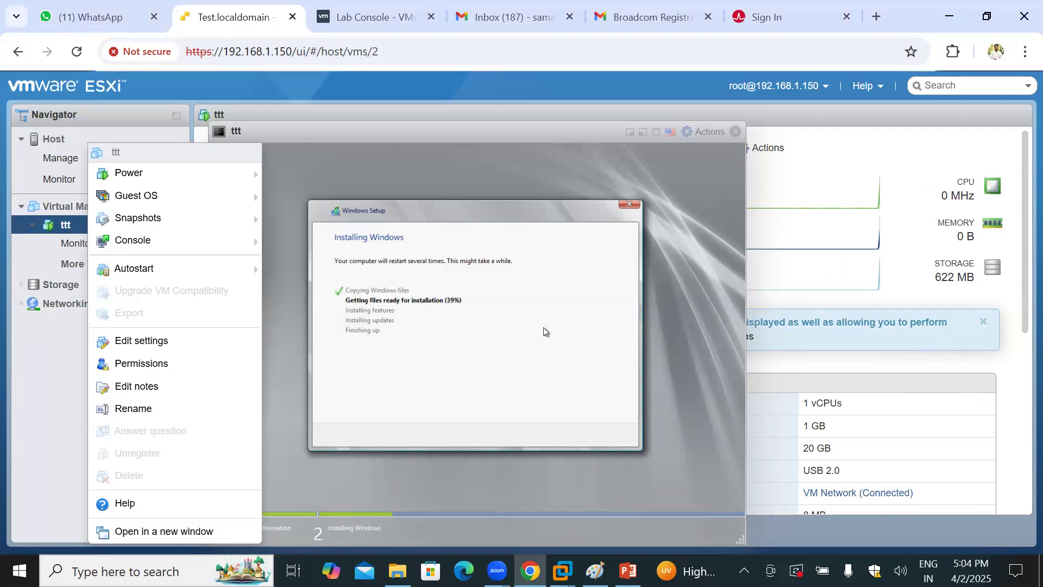
{"action": "left_click", "coordinate": [511, 335]}
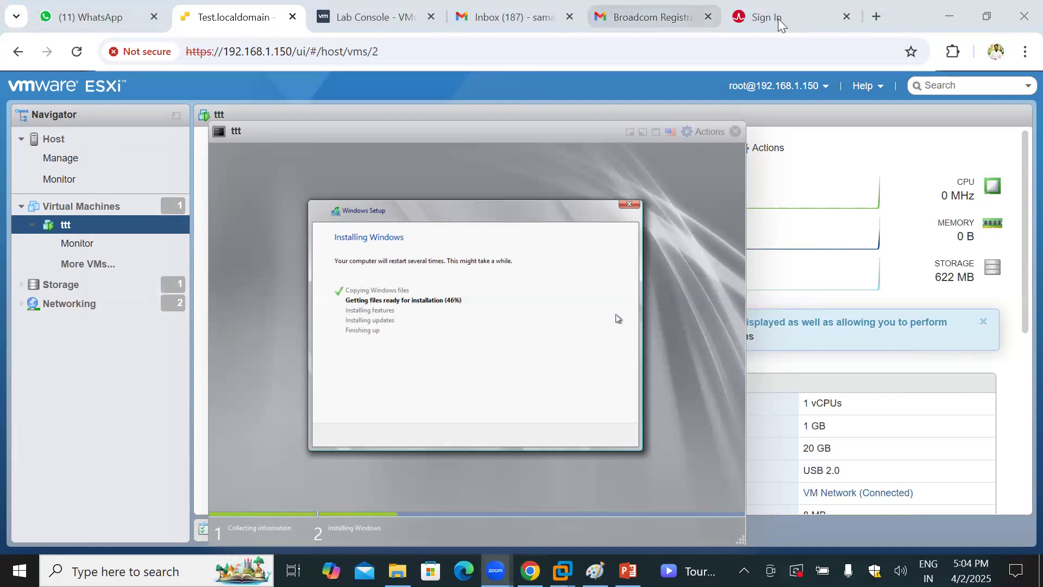
{"action": "left_click", "coordinate": [877, 16]}
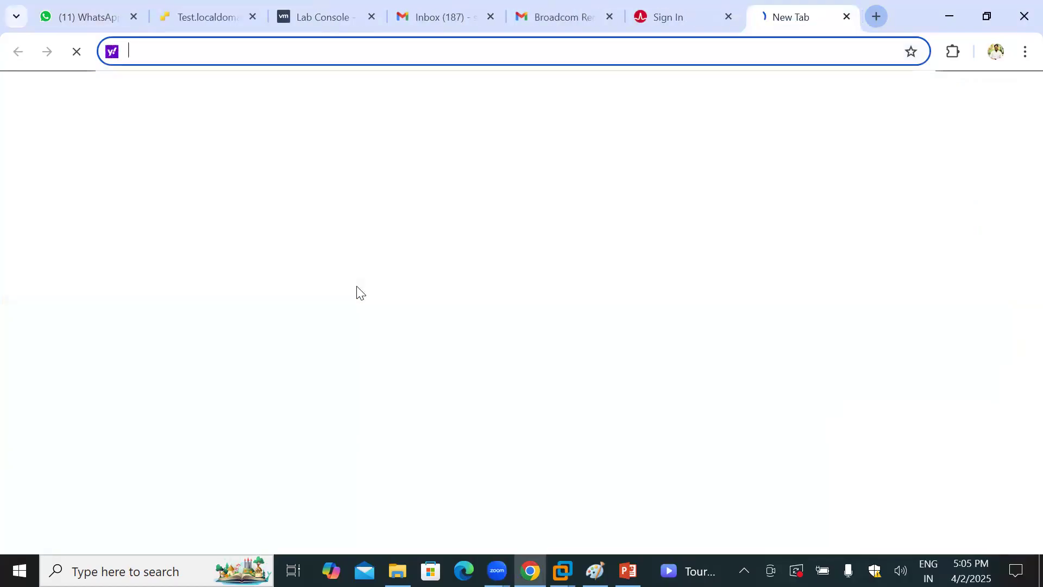
Go to Google and search for 'google drive'
{"action": "type", "text": "google"}
{"action": "key", "text": "Return"}
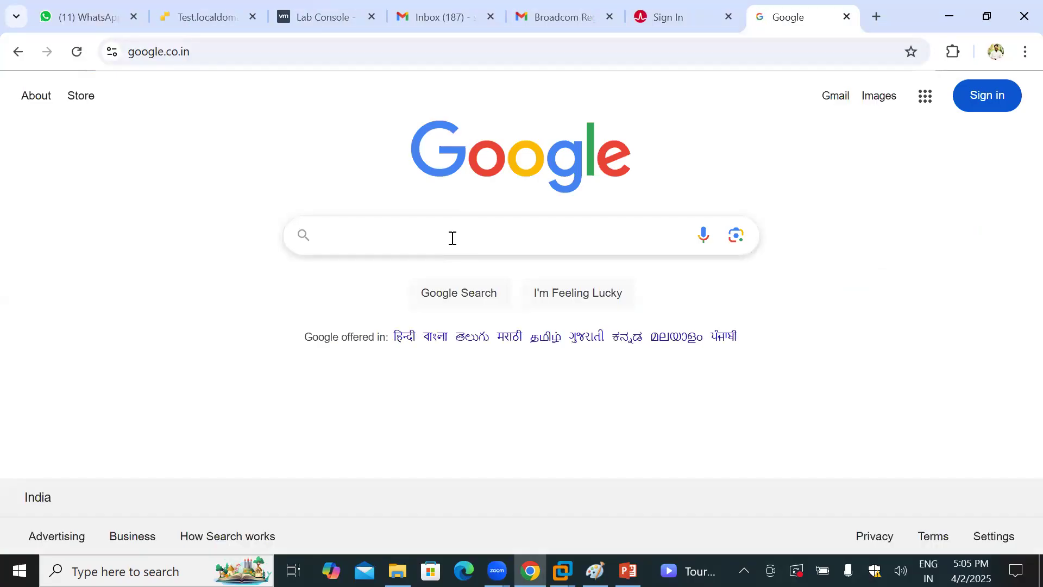
{"action": "type", "text": "google"}
{"action": "key", "text": "Return"}
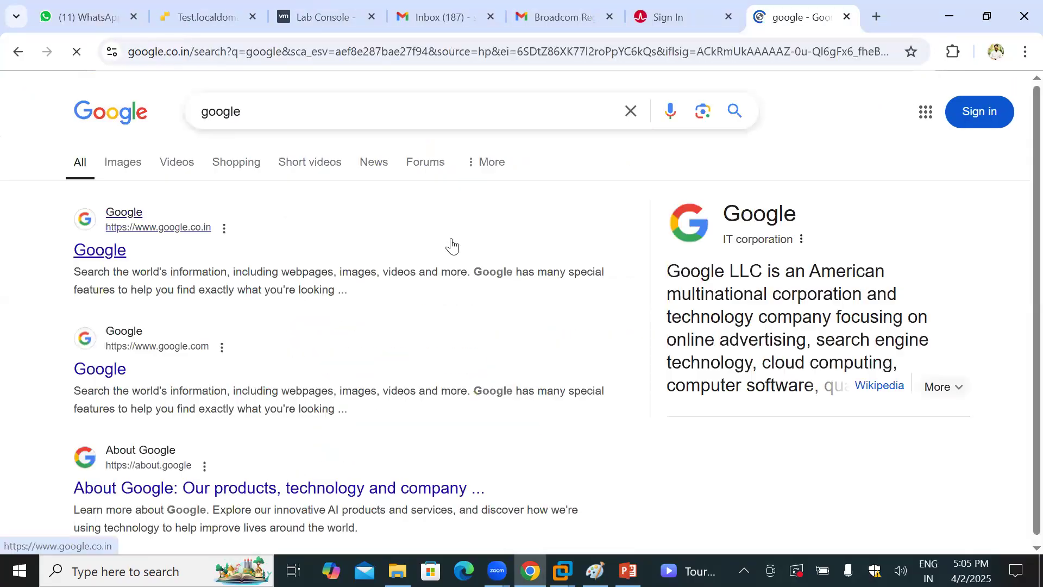
{"action": "left_click", "coordinate": [287, 116]}
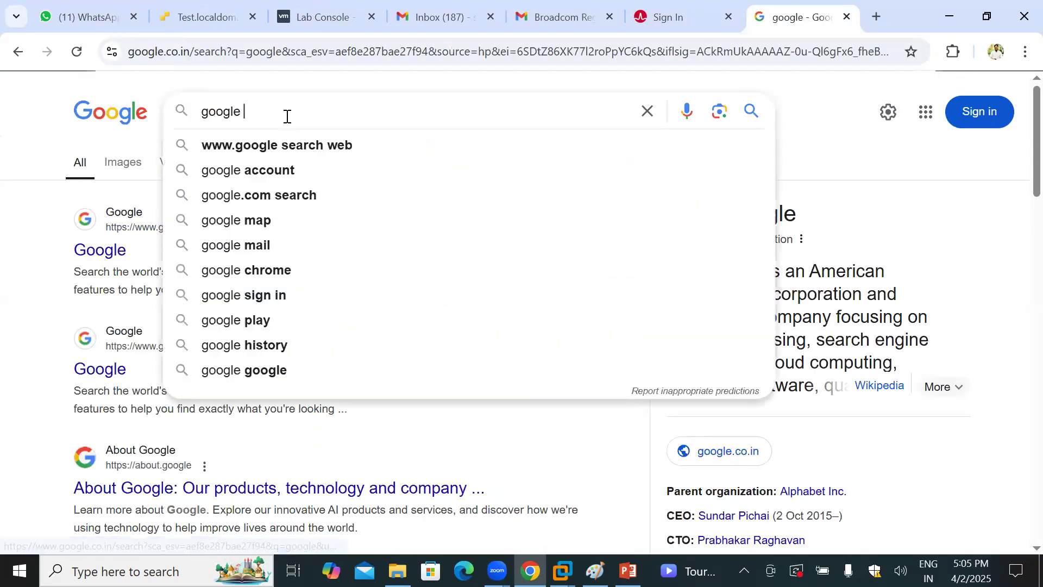
{"action": "type", "text": "drive"}
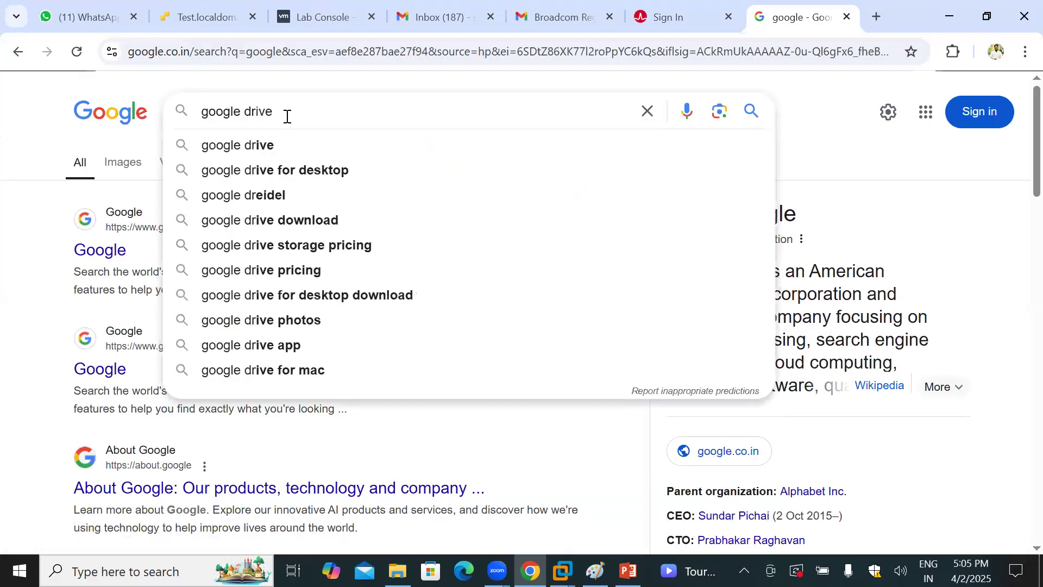
{"action": "left_click", "coordinate": [268, 148]}
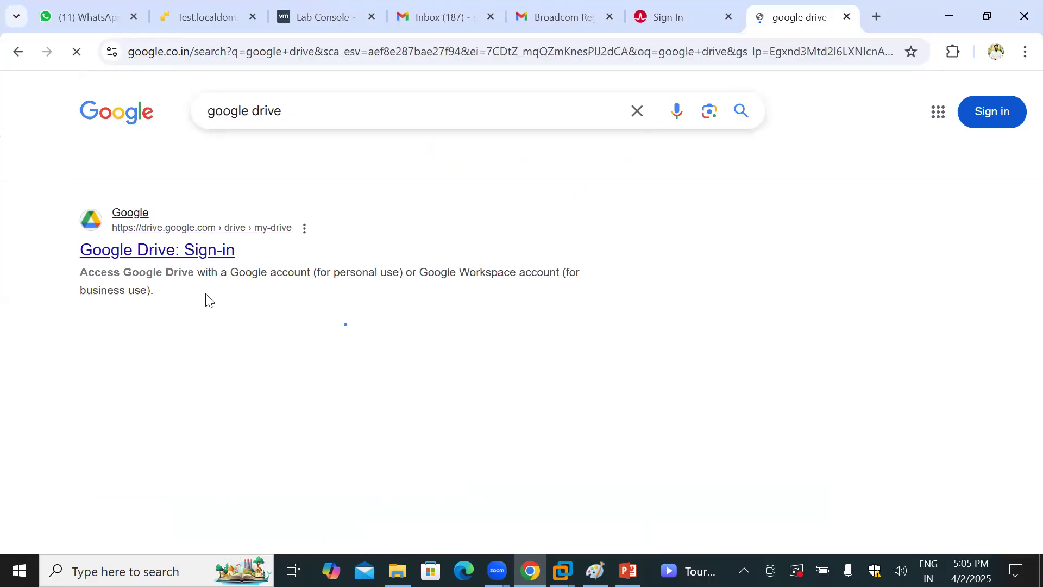
Open the Google Drive sign-in result, check ttt's setup at 51%, and return to My Drive
{"action": "left_click", "coordinate": [187, 261]}
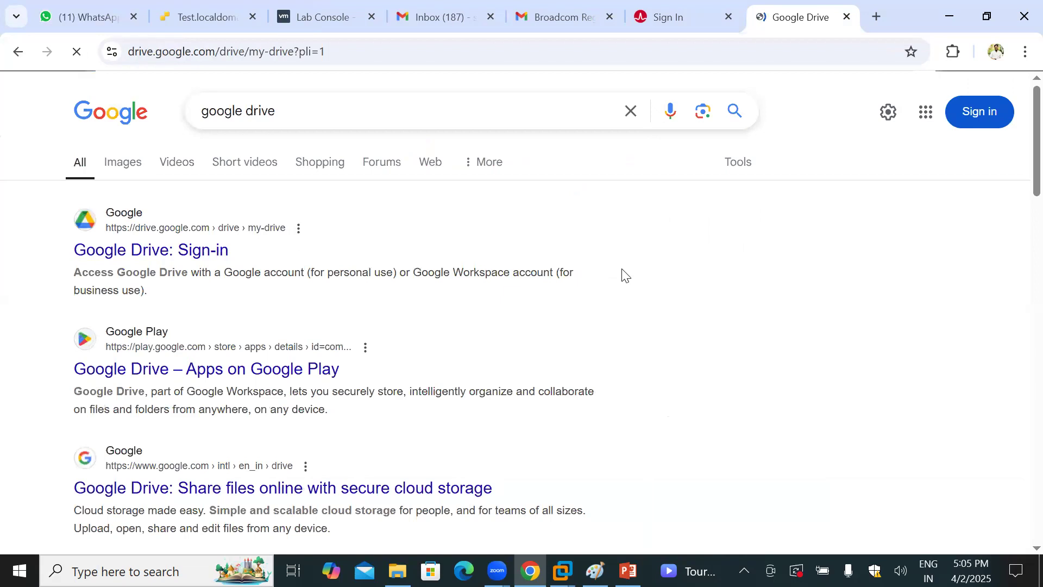
{"action": "left_click", "coordinate": [206, 8]}
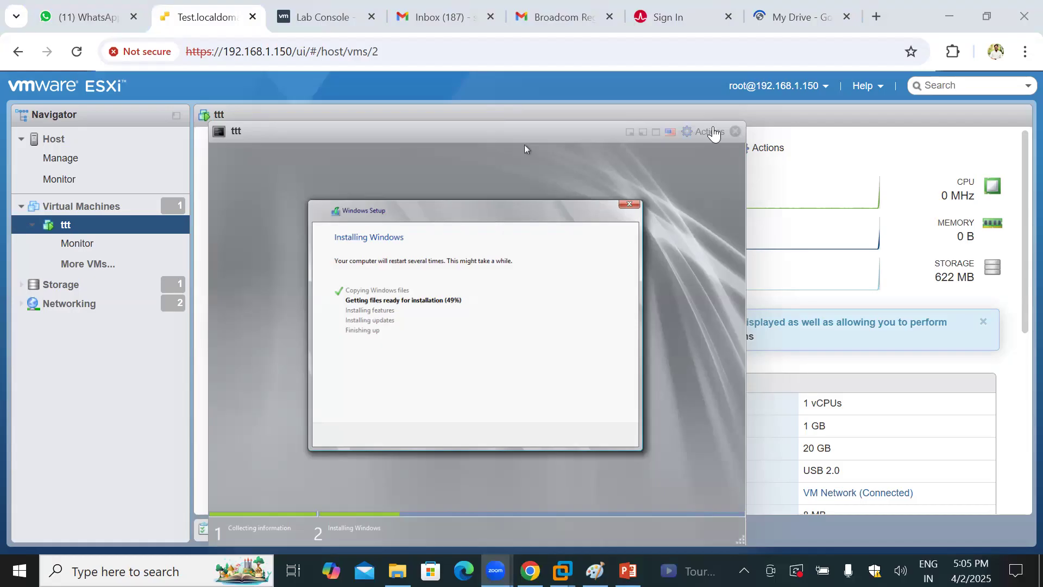
{"action": "left_click", "coordinate": [711, 132]}
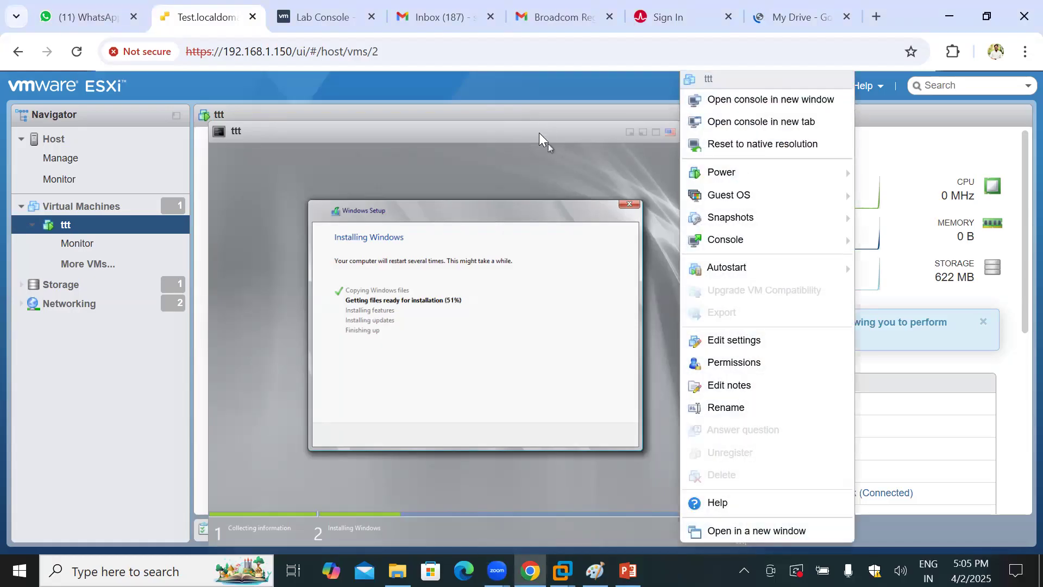
{"action": "left_click", "coordinate": [780, 11]}
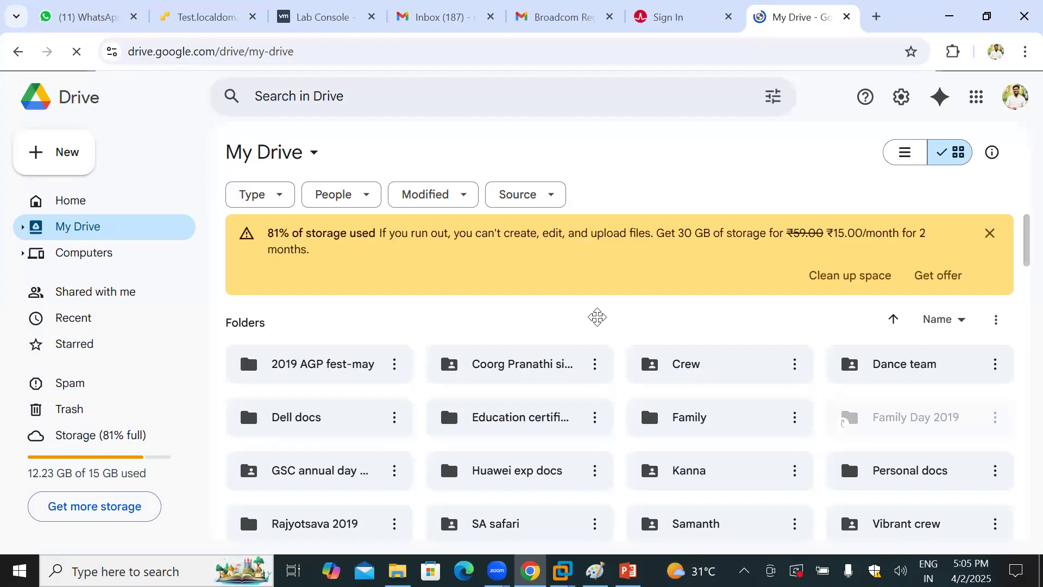
Open the VMware folder in Google Drive and choose Share from its folder menu
{"action": "scroll", "coordinate": [670, 450], "scroll_direction": "down", "scroll_amount": 4}
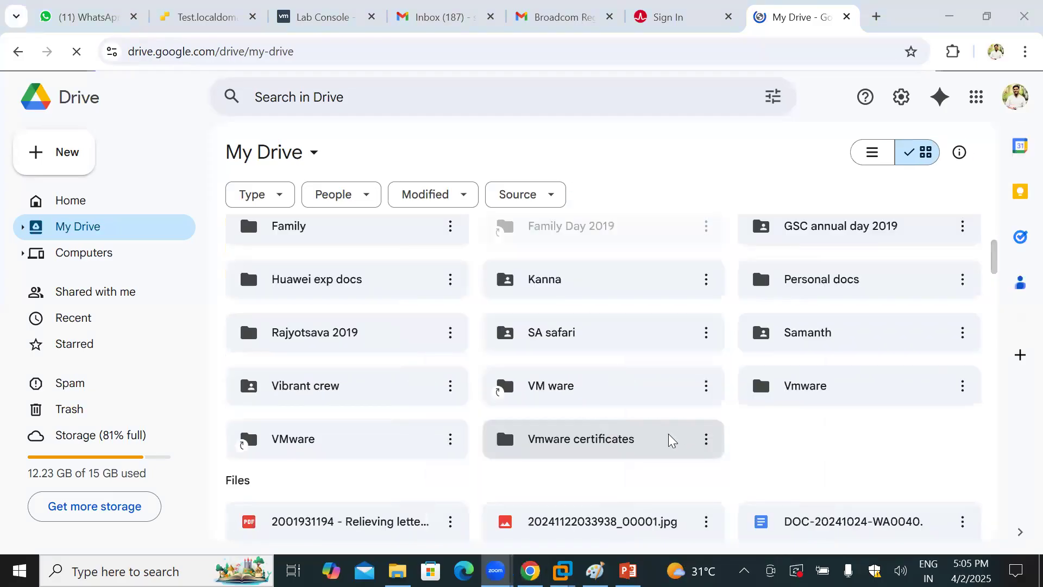
{"action": "double_click", "coordinate": [810, 392]}
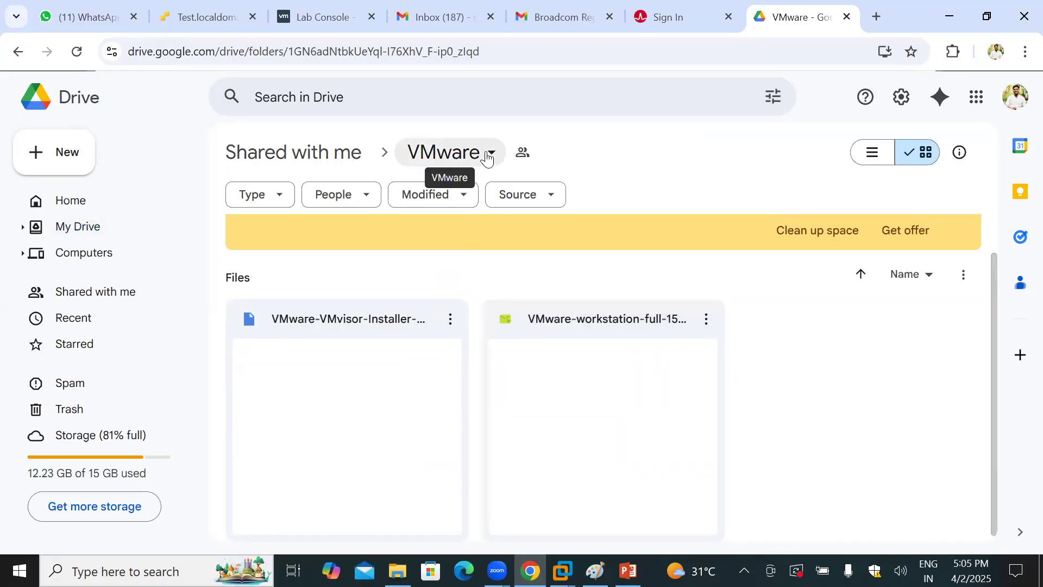
{"action": "left_click", "coordinate": [487, 157]}
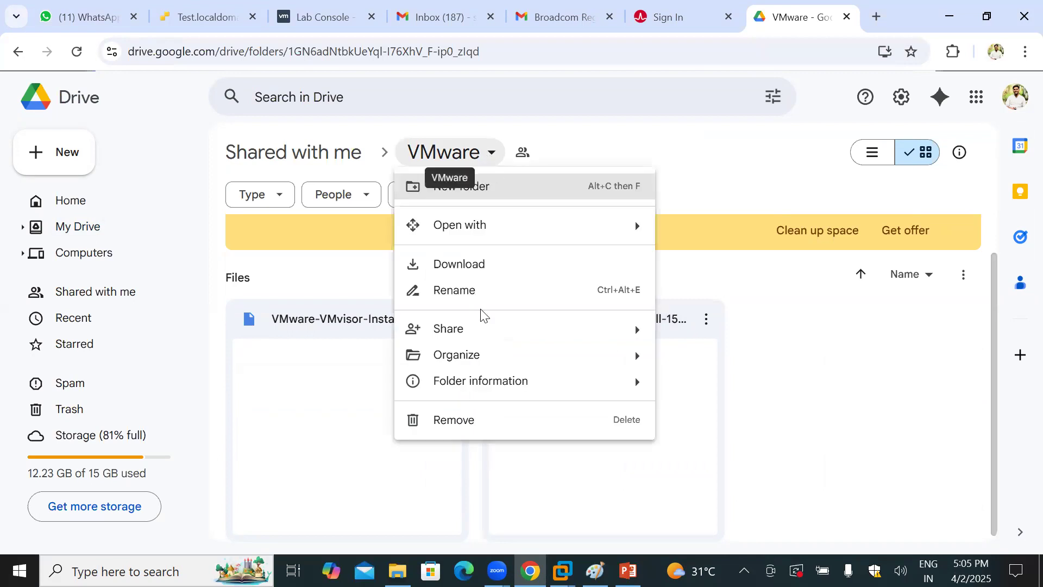
{"action": "mouse_move", "coordinate": [485, 331]}
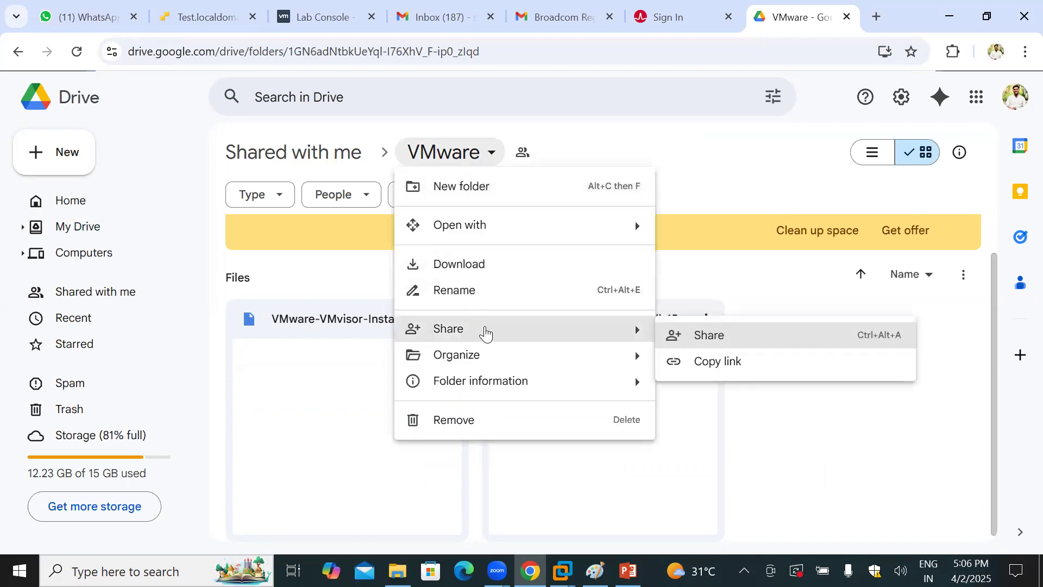
{"action": "left_click", "coordinate": [706, 336]}
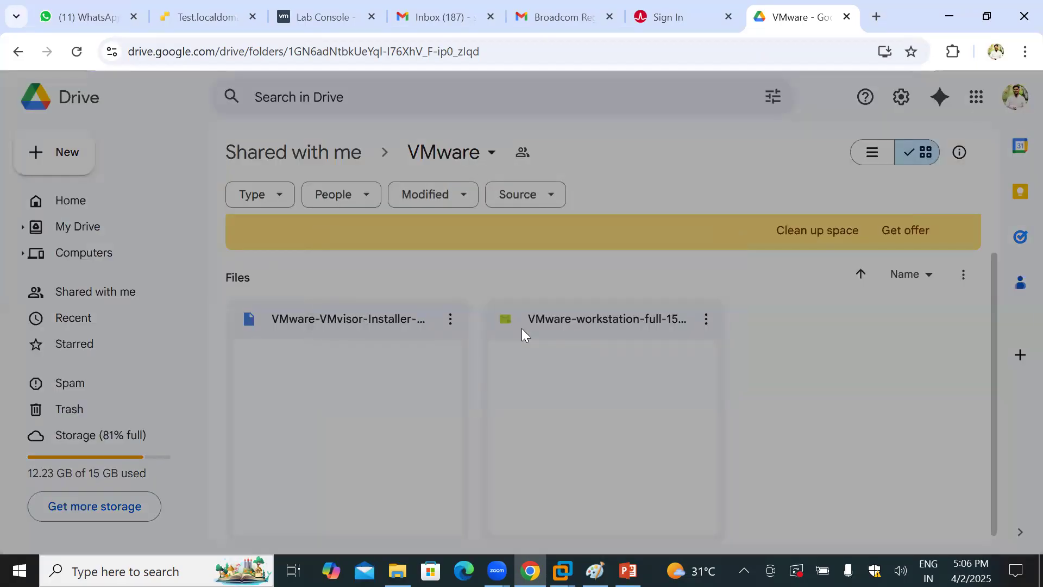
Add a suggested contact as a recipient in the VMware folder's share dialog
{"action": "scroll", "coordinate": [542, 281], "scroll_direction": "down", "scroll_amount": 2}
{"action": "scroll", "coordinate": [542, 281], "scroll_direction": "down", "scroll_amount": 1}
{"action": "scroll", "coordinate": [542, 274], "scroll_direction": "up", "scroll_amount": 3}
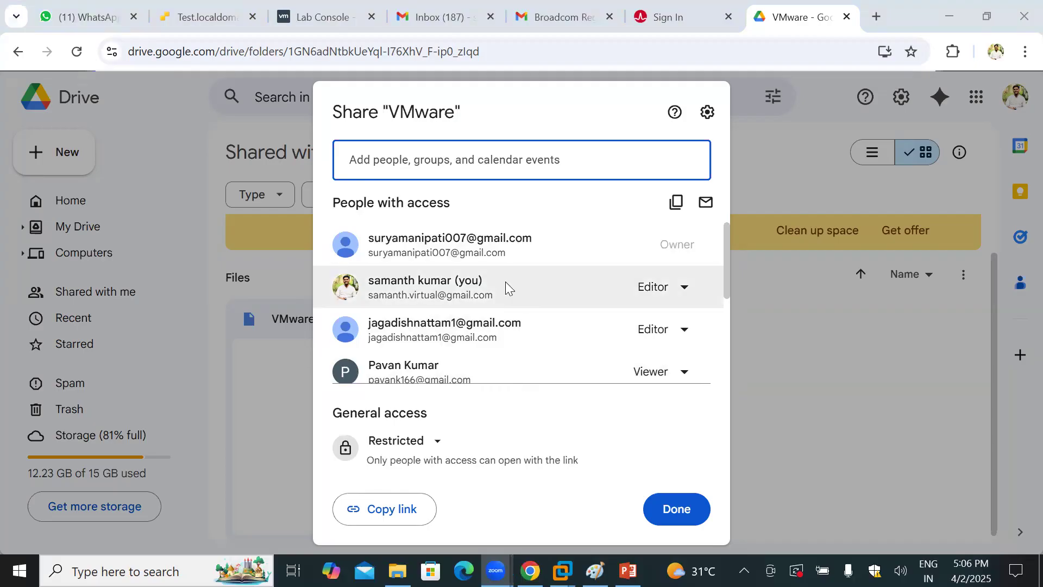
{"action": "mouse_move", "coordinate": [505, 281]}
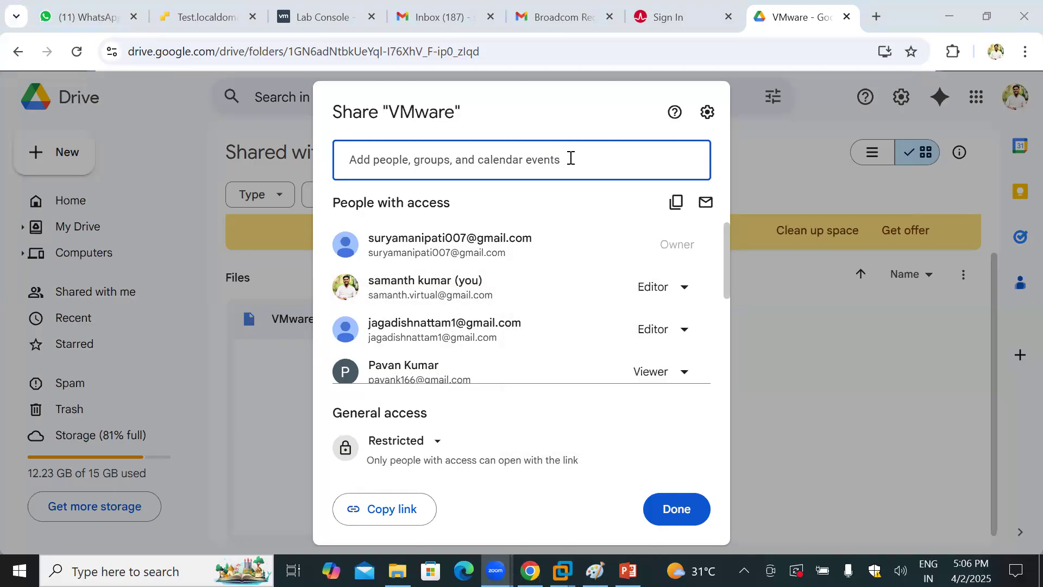
{"action": "left_click", "coordinate": [473, 158]}
{"action": "key", "text": "ctrl+v"}
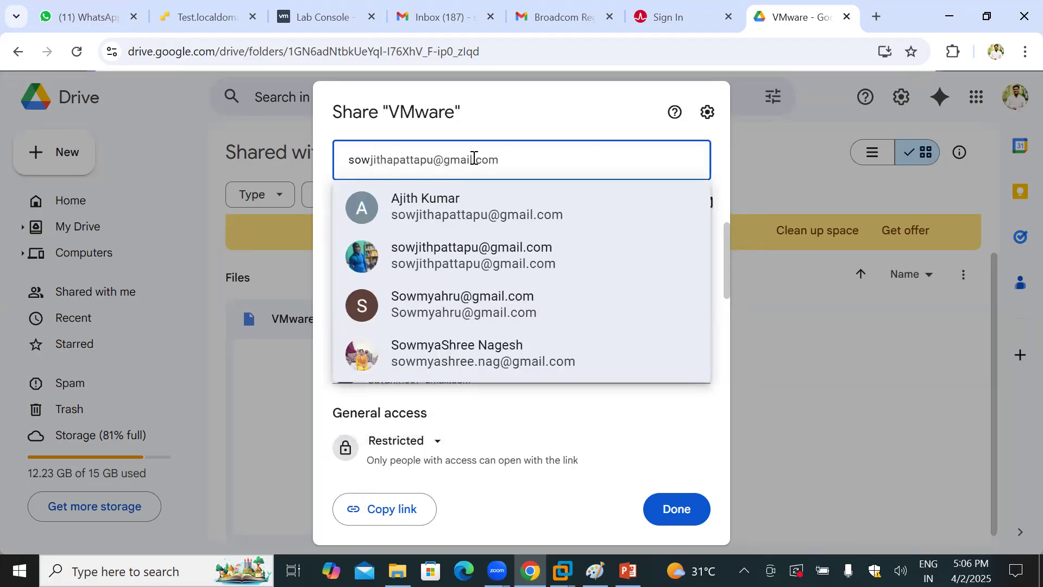
{"action": "type", "text": "ww"}
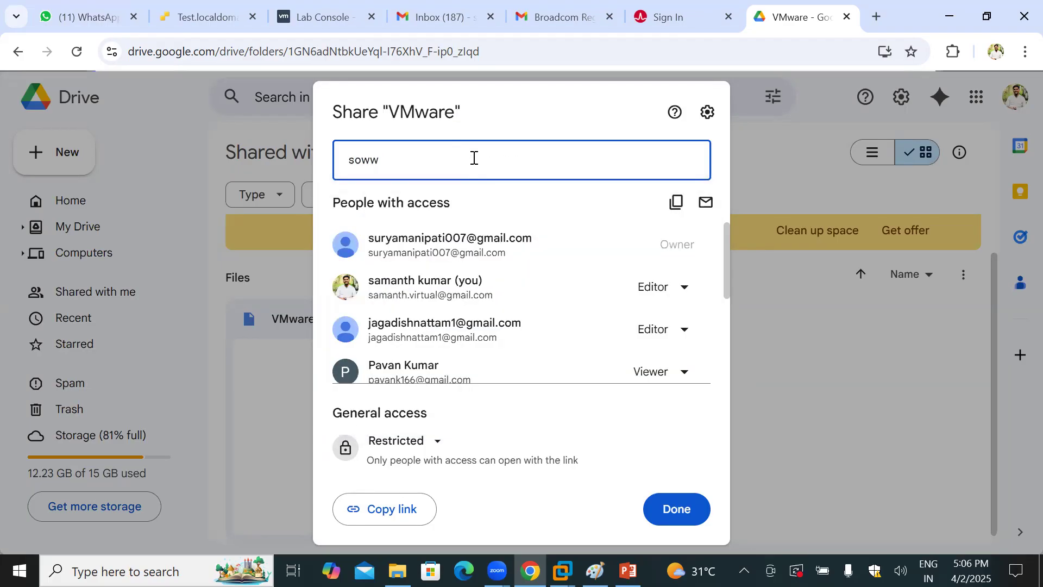
{"action": "key", "text": "BackSpace"}
{"action": "type", "text": "mya"}
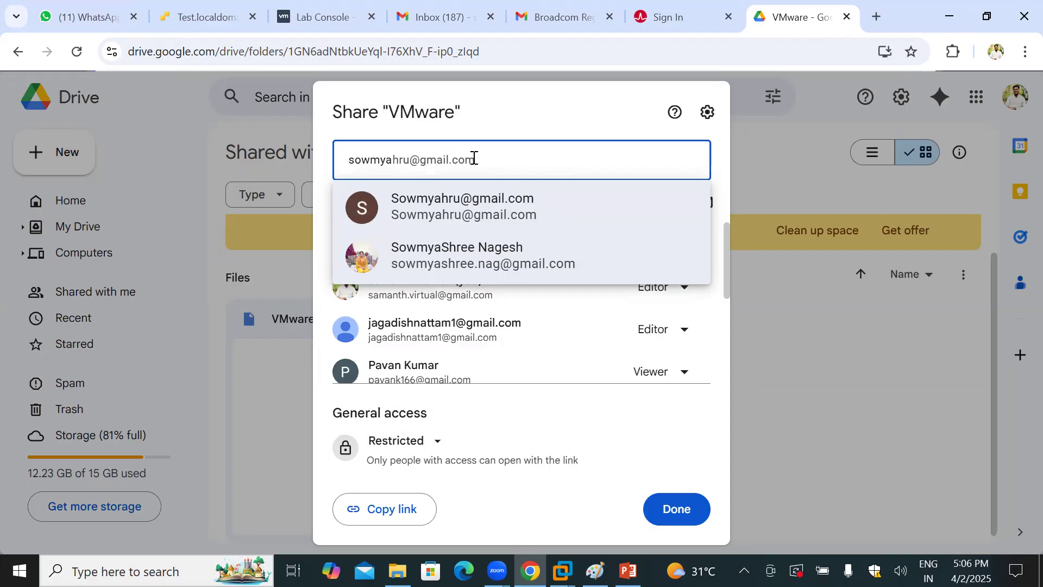
{"action": "left_click", "coordinate": [458, 254]}
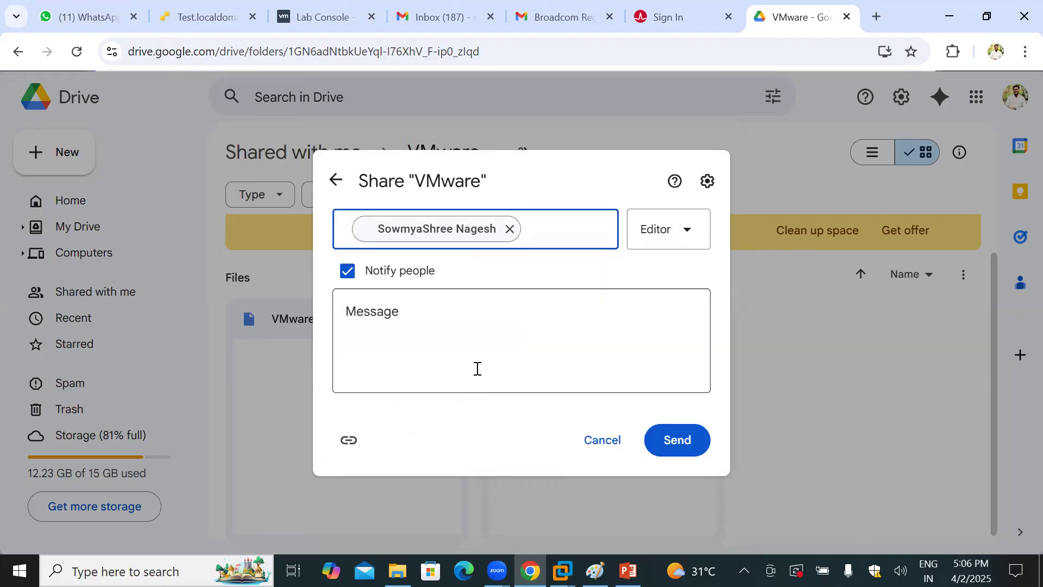
Keep that recipient as Editor and begin typing a second recipient's e-mail address
{"action": "left_click", "coordinate": [689, 231]}
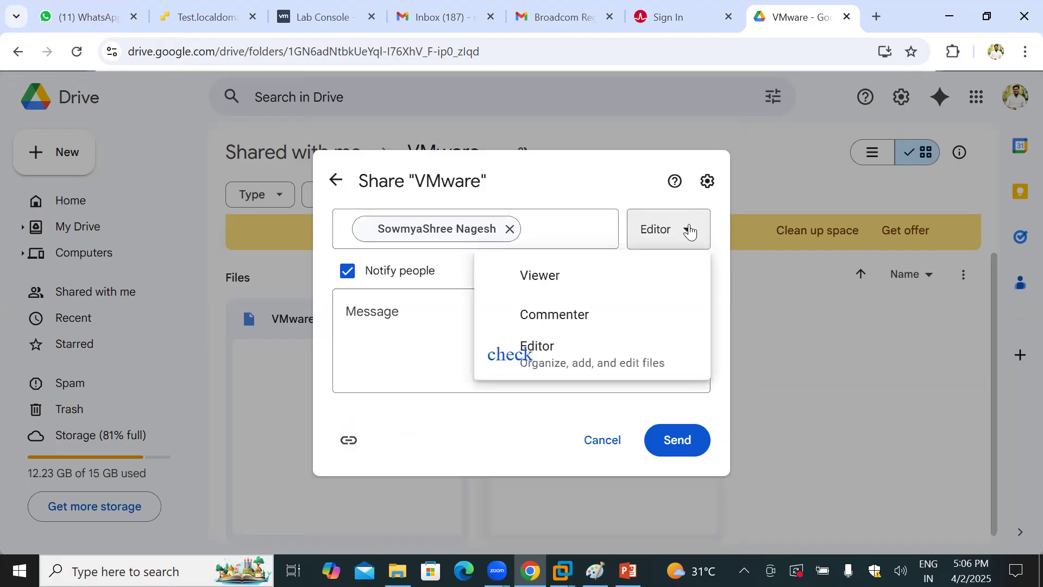
{"action": "left_click", "coordinate": [535, 348]}
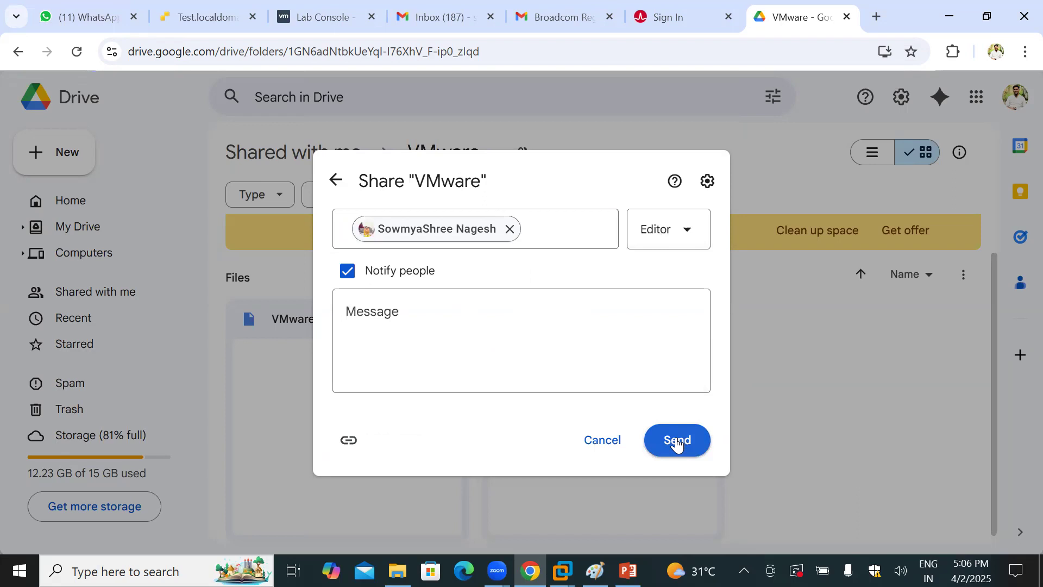
{"action": "left_click", "coordinate": [569, 236]}
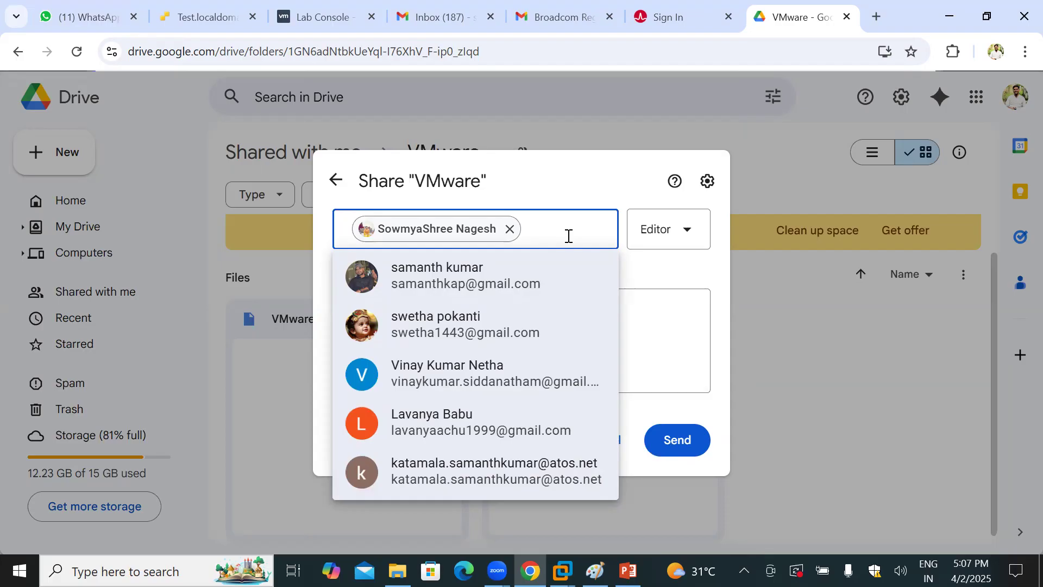
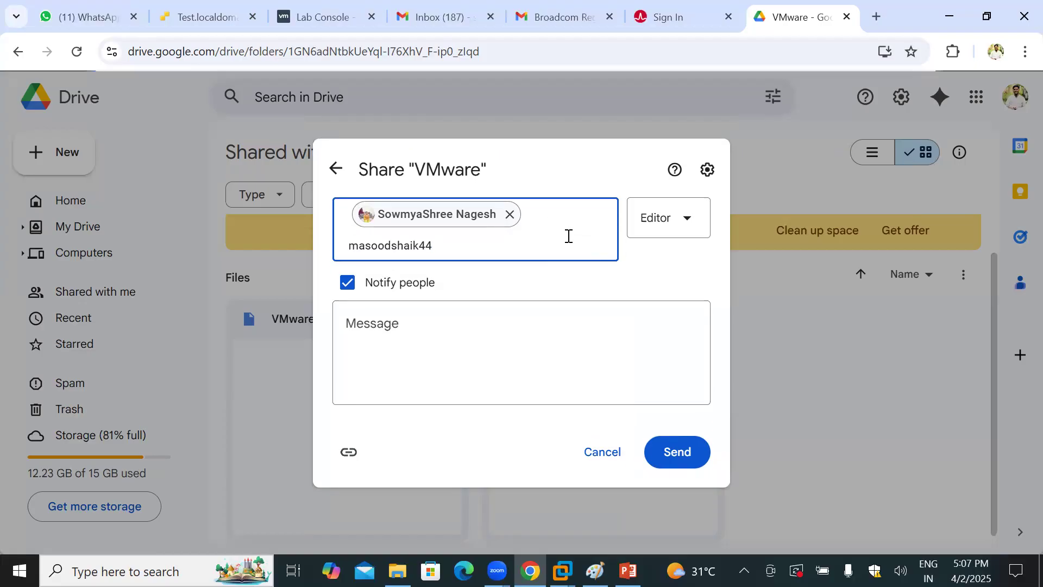
Delete and re-paste the second recipient's partial e-mail address as a recipient chip
{"action": "left_click", "coordinate": [489, 337]}
{"action": "left_click", "coordinate": [524, 247]}
{"action": "left_click", "coordinate": [503, 343]}
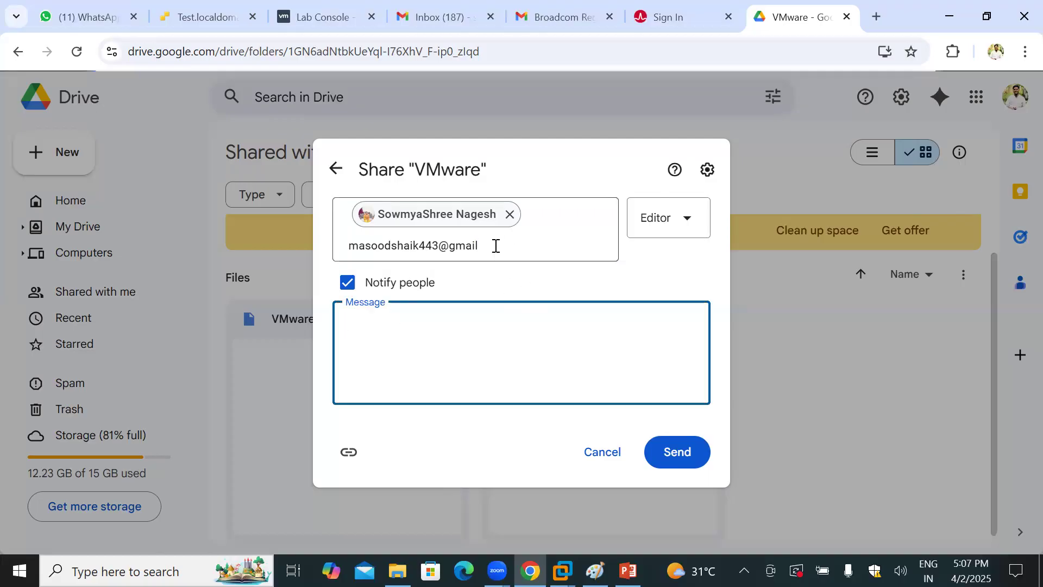
{"action": "left_click_drag", "start_coordinate": [481, 246], "coordinate": [341, 249]}
{"action": "key", "text": "ctrl+c"}
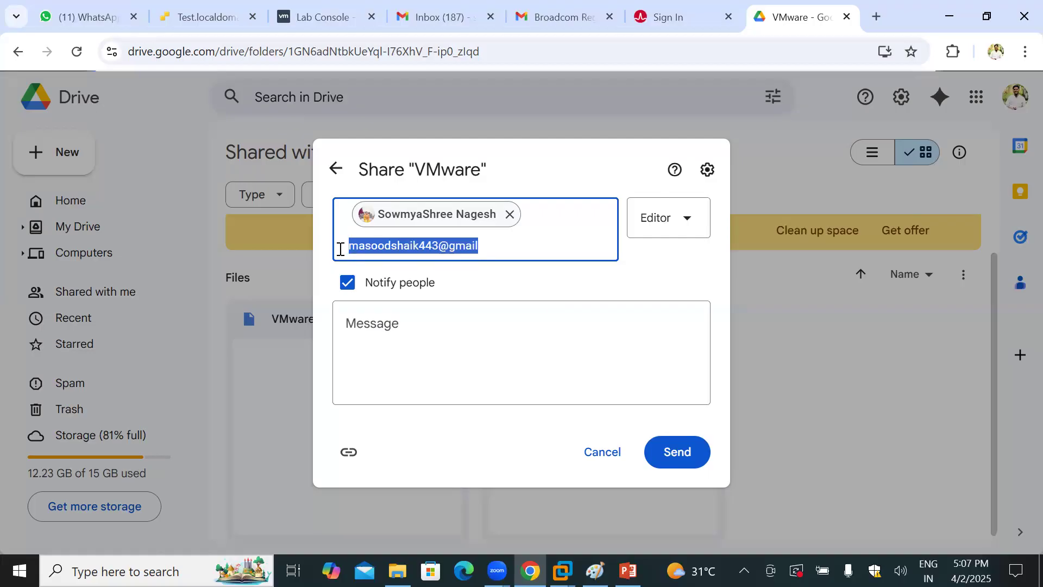
{"action": "key", "text": "BackSpace"}
{"action": "left_click", "coordinate": [657, 328]}
{"action": "left_click", "coordinate": [552, 234]}
{"action": "key", "text": "ctrl+v"}
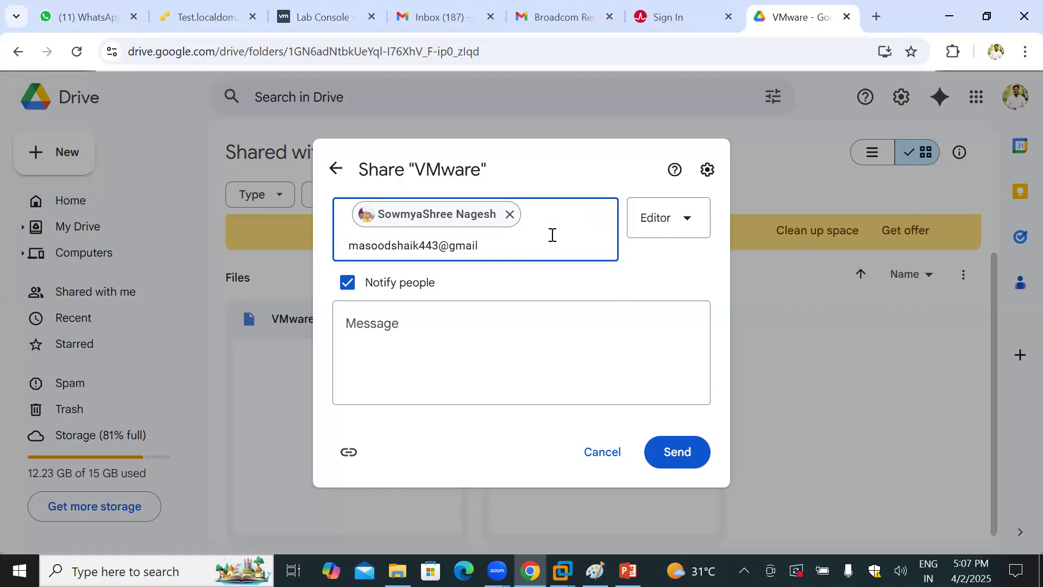
{"action": "key", "text": "Return"}
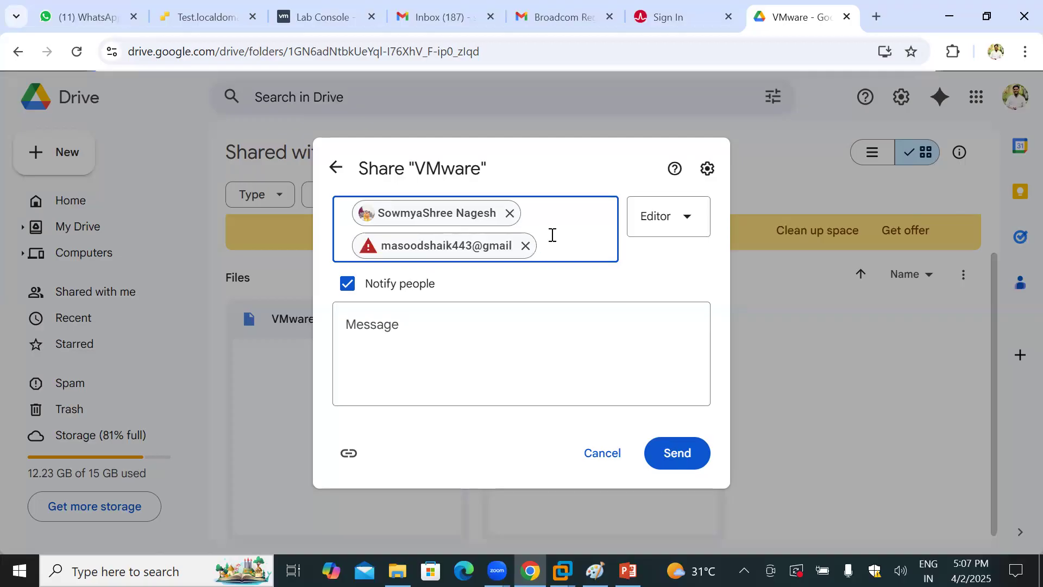
{"action": "mouse_move", "coordinate": [370, 245]}
Replace the invalid chip with the completed address and add a suggested contact
{"action": "left_click", "coordinate": [525, 245]}
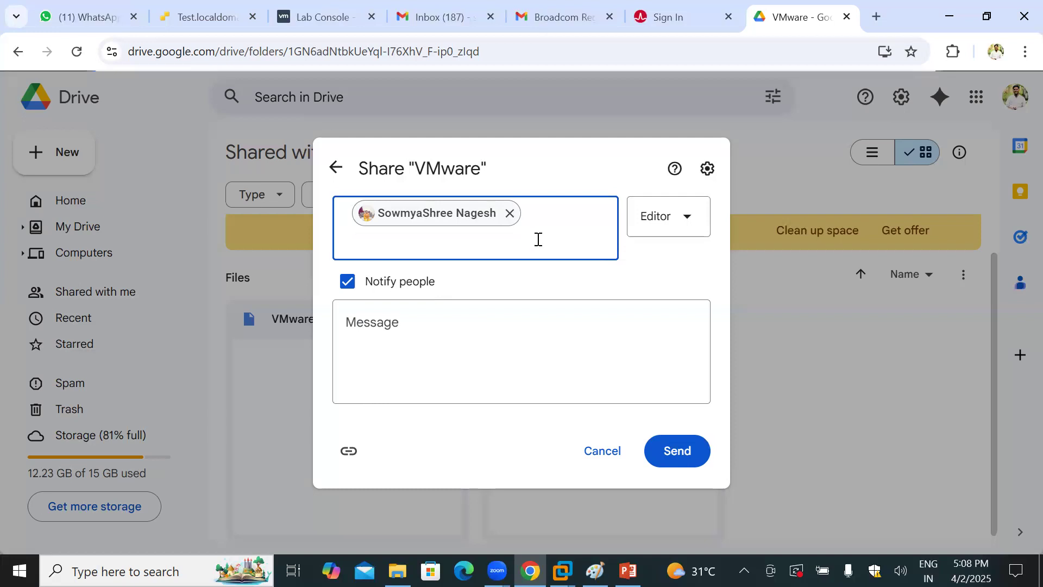
{"action": "left_click", "coordinate": [551, 229]}
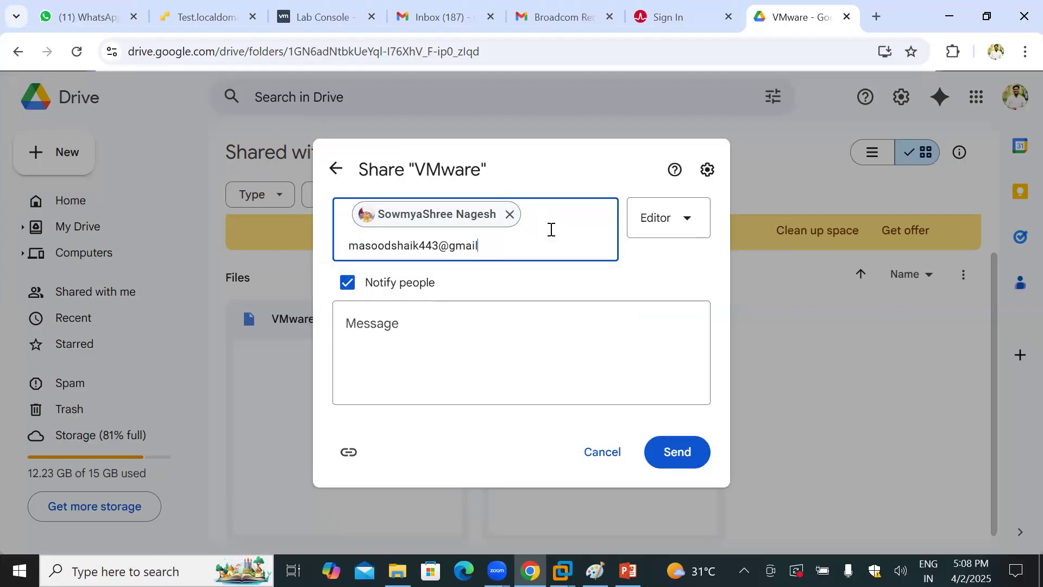
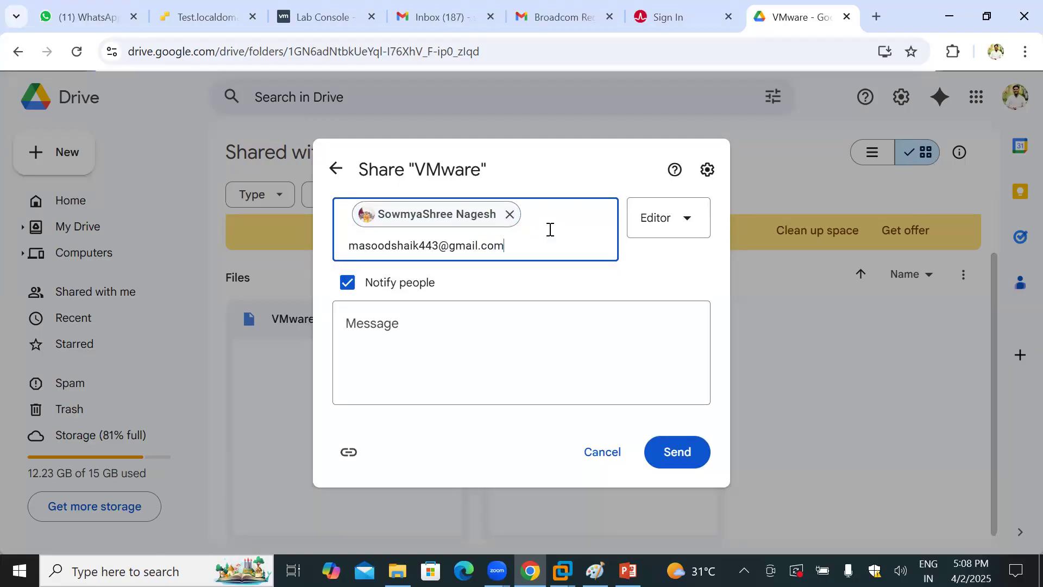
{"action": "key", "text": "Return"}
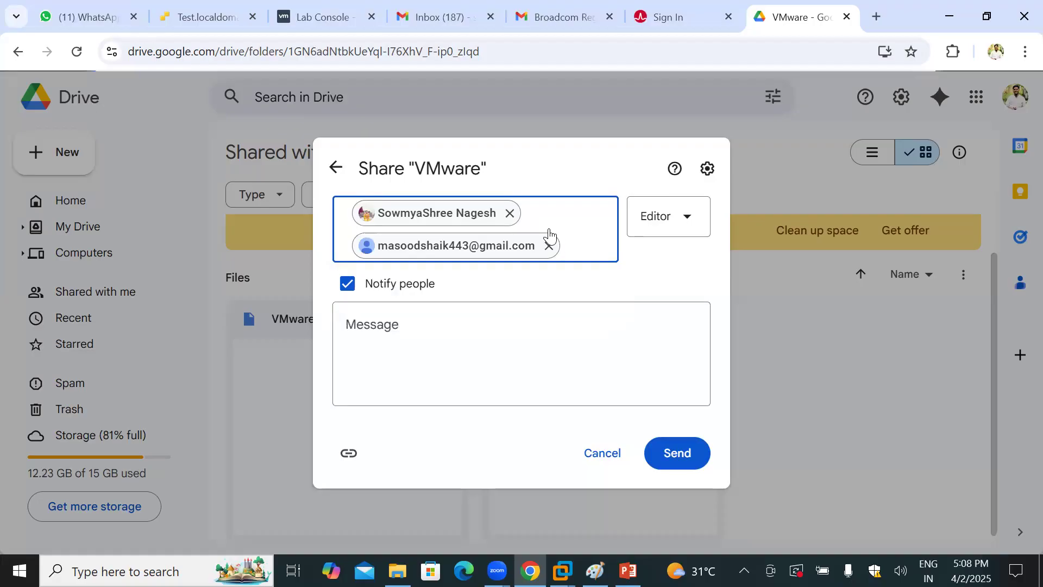
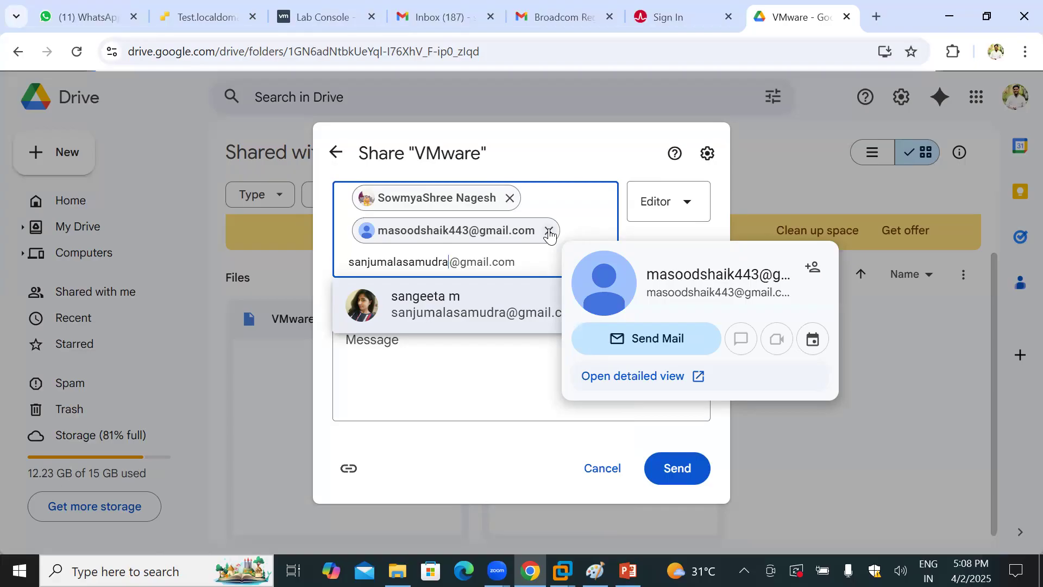
{"action": "left_click", "coordinate": [449, 318]}
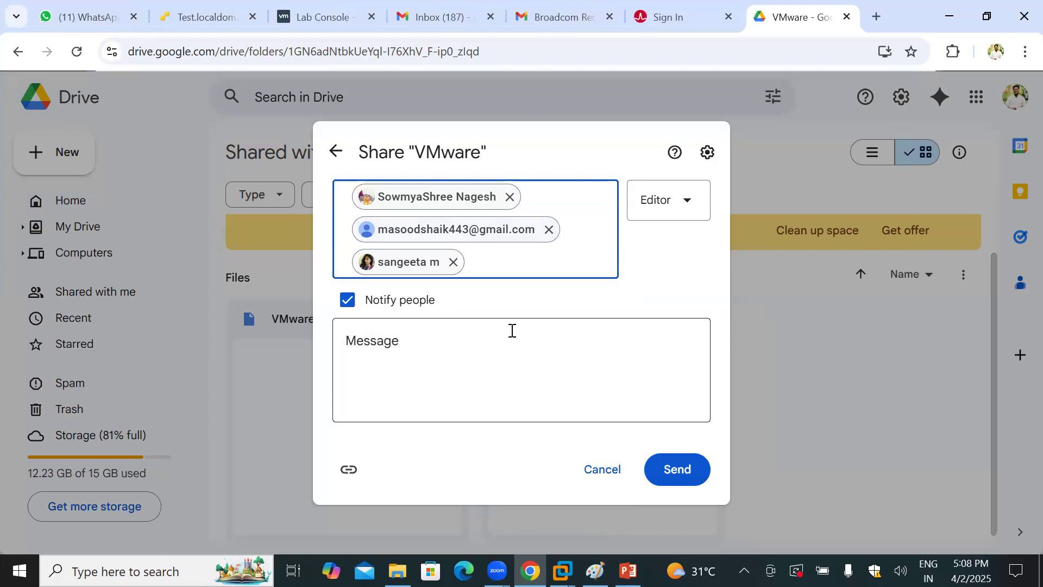
Add two more recipients by typing their full e-mail addresses
{"action": "left_click", "coordinate": [504, 263]}
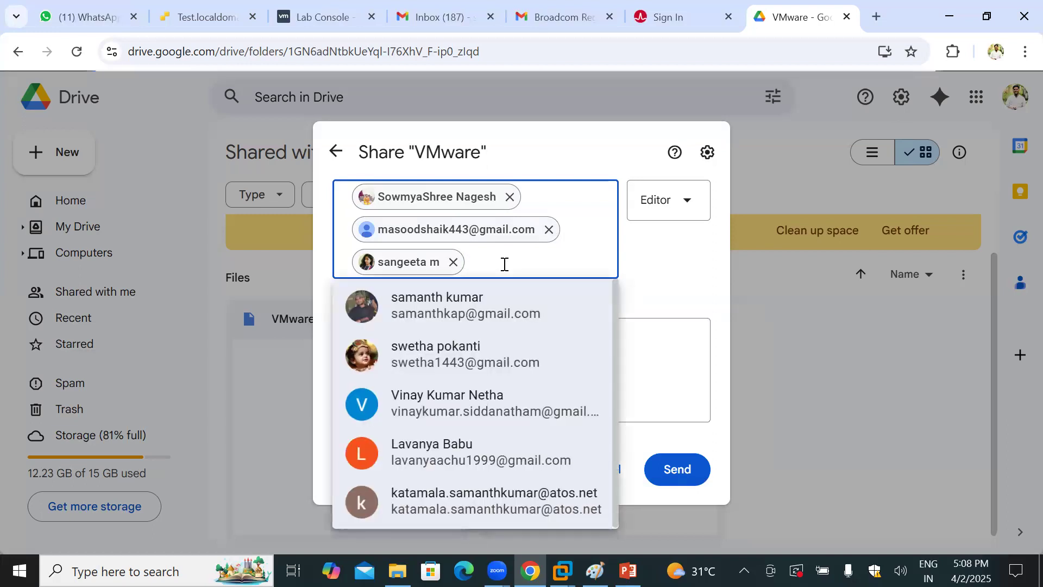
{"action": "type", "text": "CHAITHRA m"}
{"action": "key", "text": "ctrl+a"}
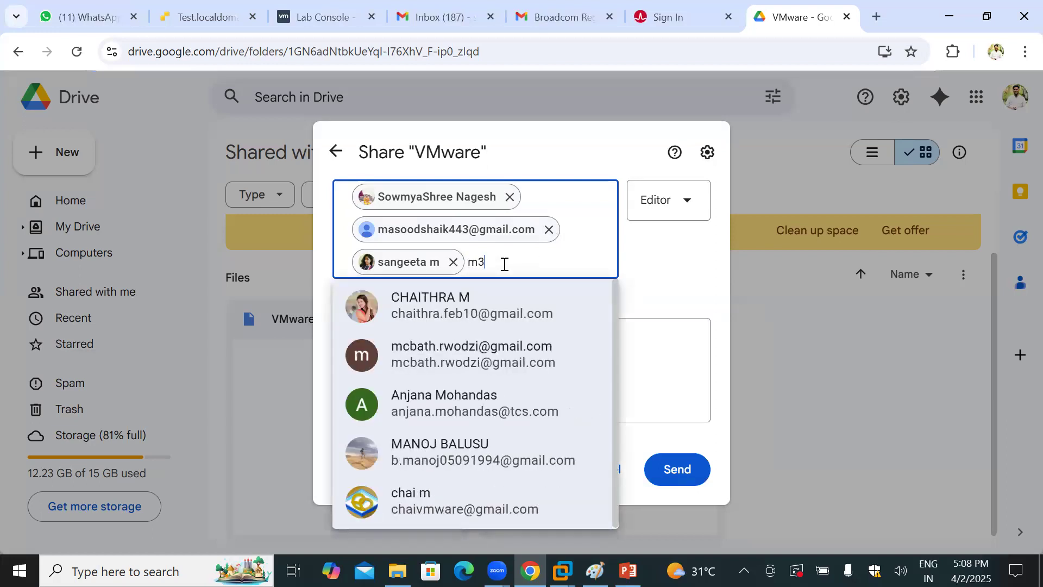
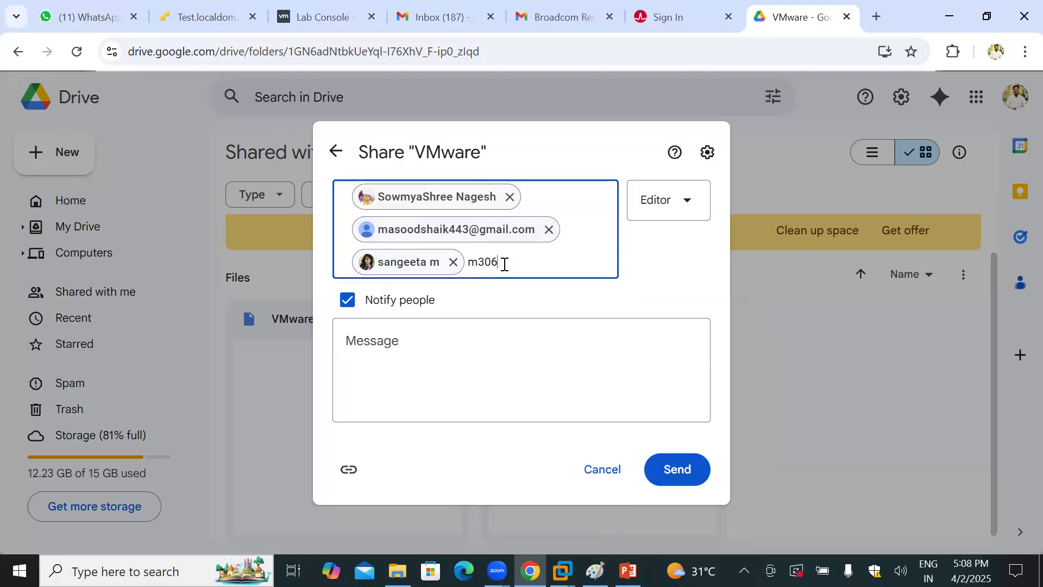
{"action": "key", "text": "Return"}
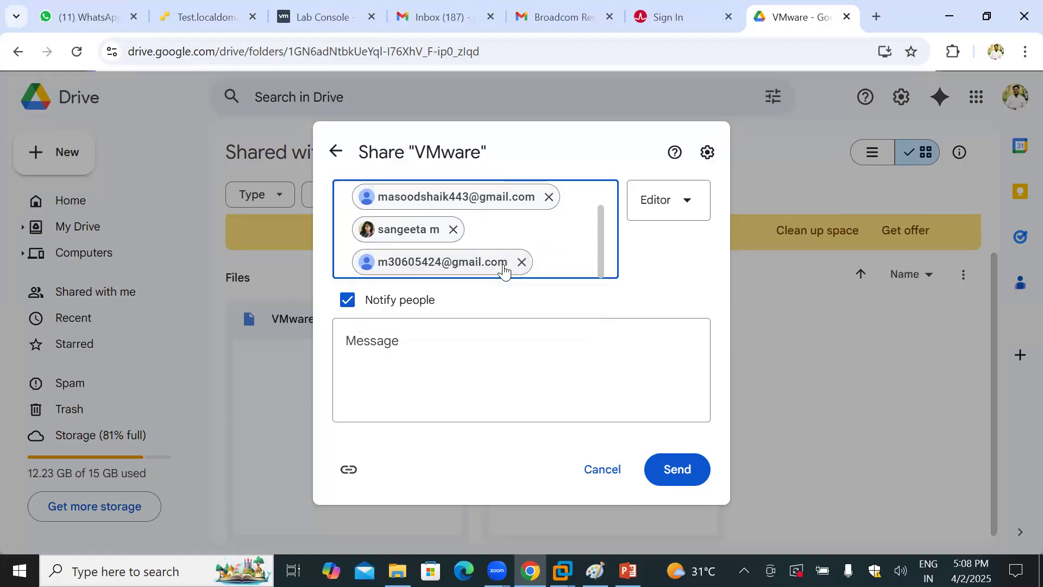
{"action": "mouse_move", "coordinate": [494, 196]}
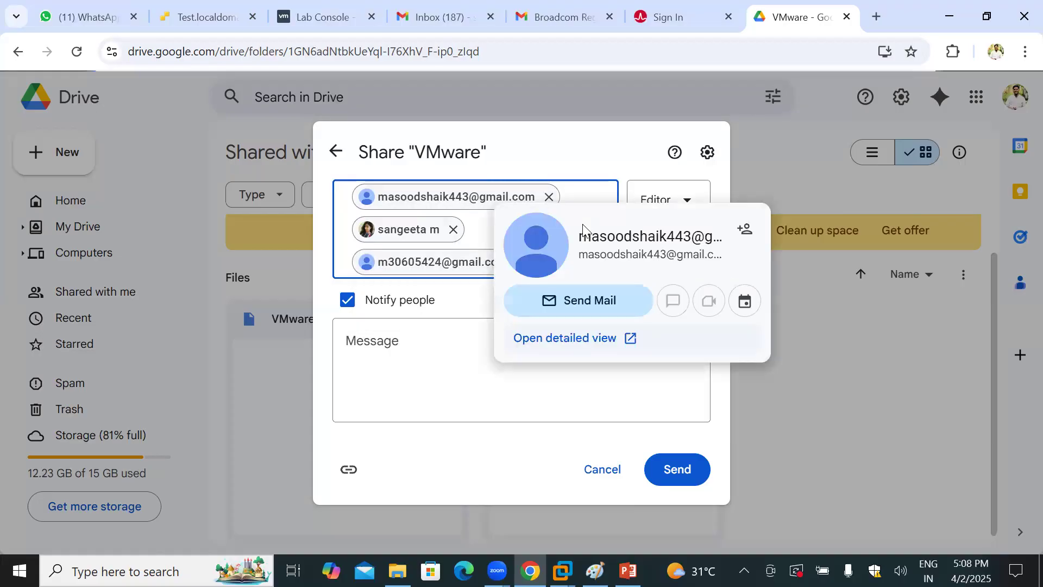
{"action": "type", "text": "k"}
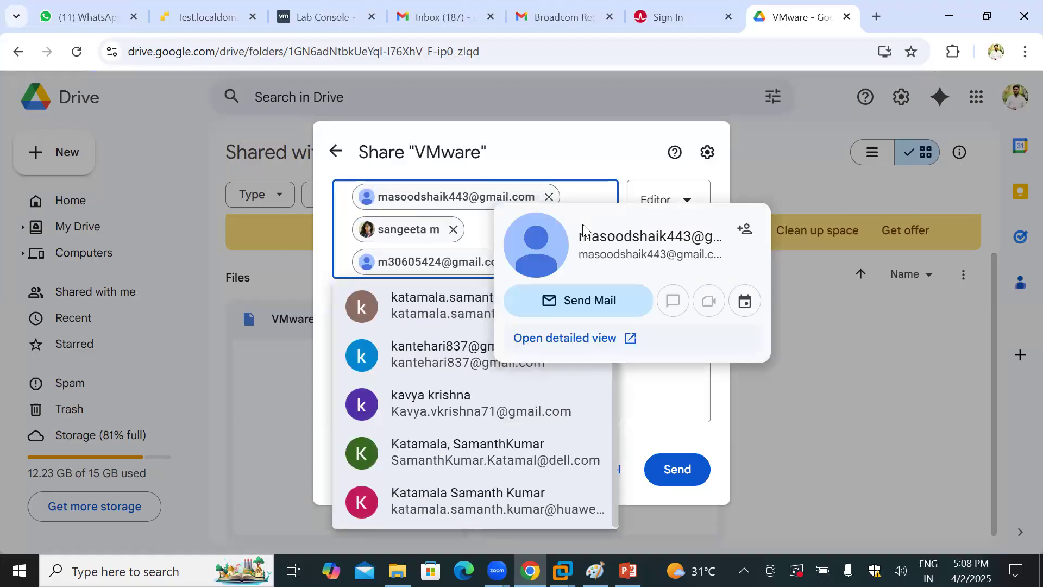
{"action": "key", "text": "BackSpace"}
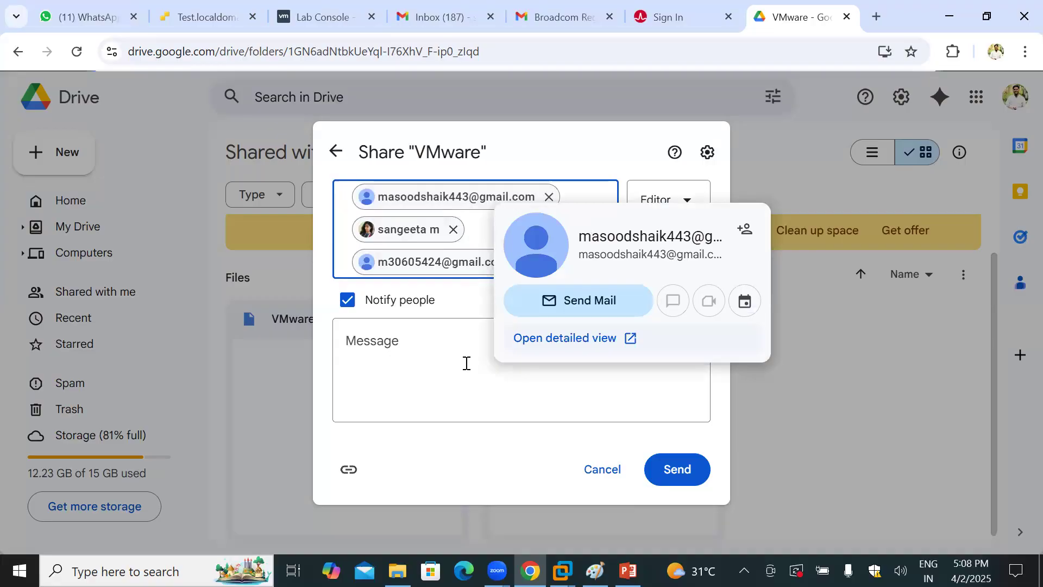
{"action": "left_click", "coordinate": [466, 362]}
{"action": "left_click", "coordinate": [578, 257]}
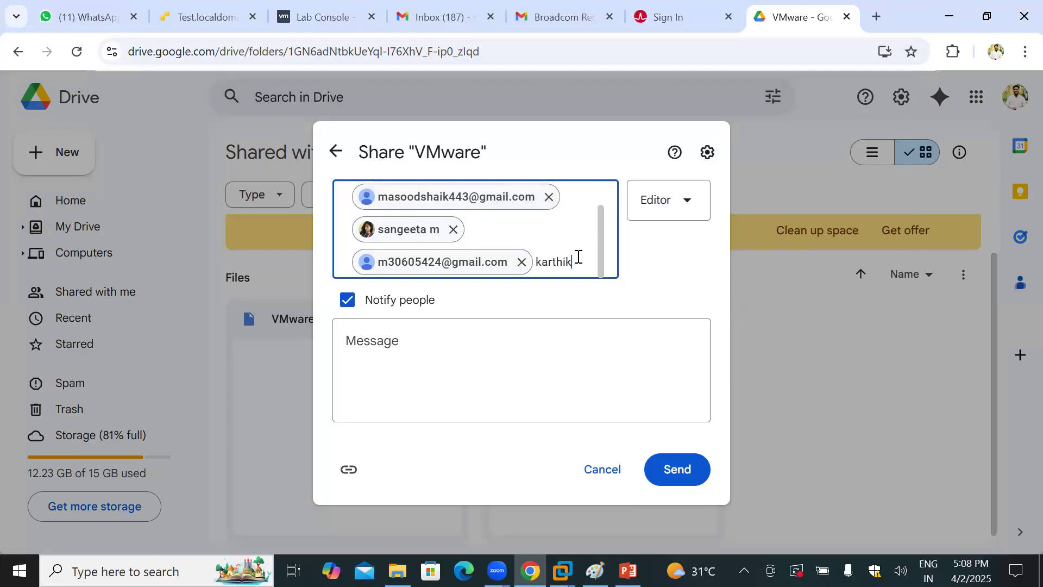
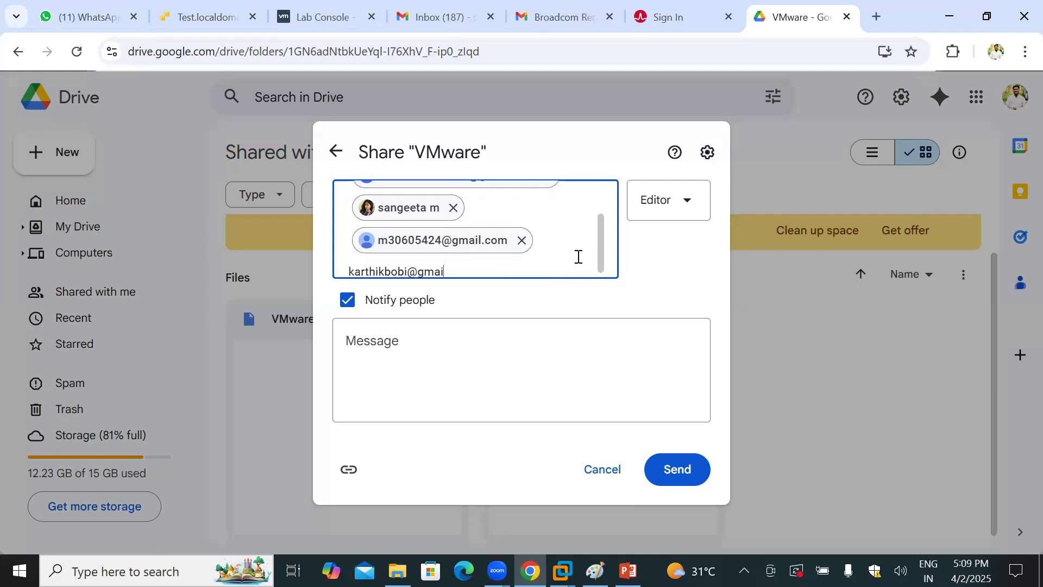
{"action": "key", "text": "Return"}
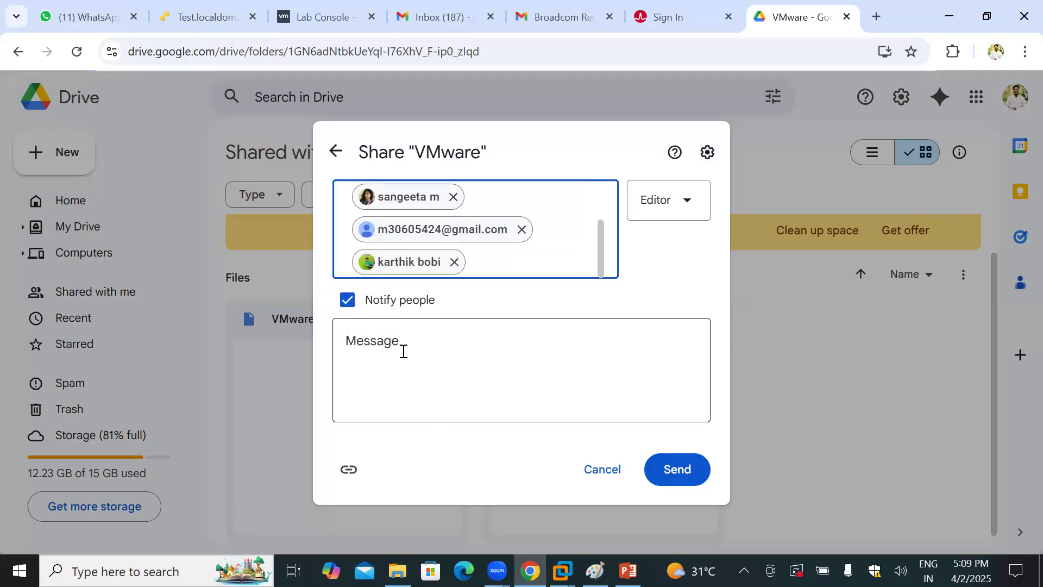
Copy the VMware folder's sharing link and send the Editor invitations
{"action": "left_click", "coordinate": [403, 351]}
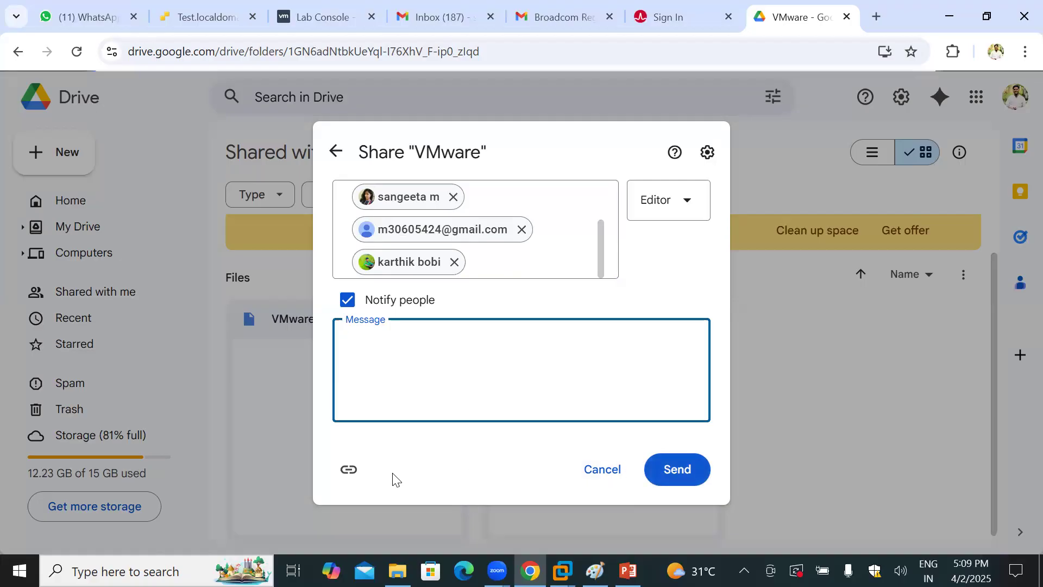
{"action": "left_click", "coordinate": [342, 478]}
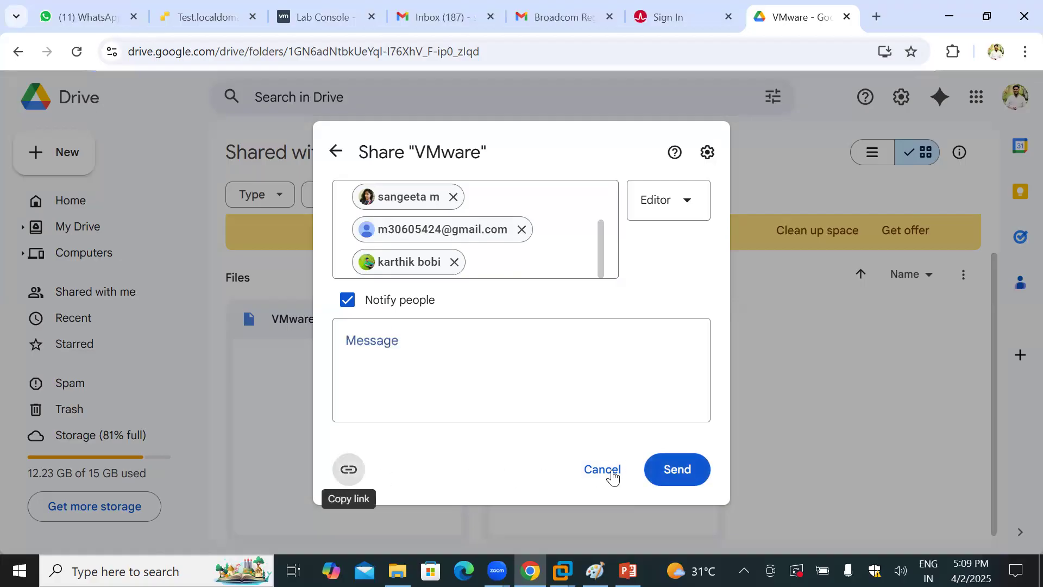
{"action": "left_click", "coordinate": [675, 470]}
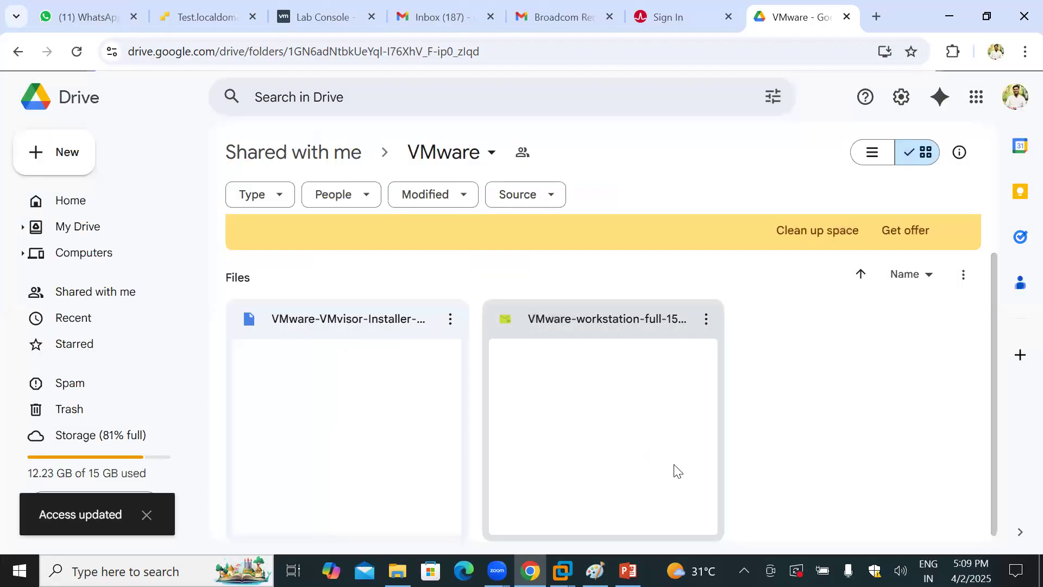
Cycle through the WhatsApp, Lab Console and ESXi host tabs, ending on the WhatsApp chats
{"action": "left_click", "coordinate": [92, 17]}
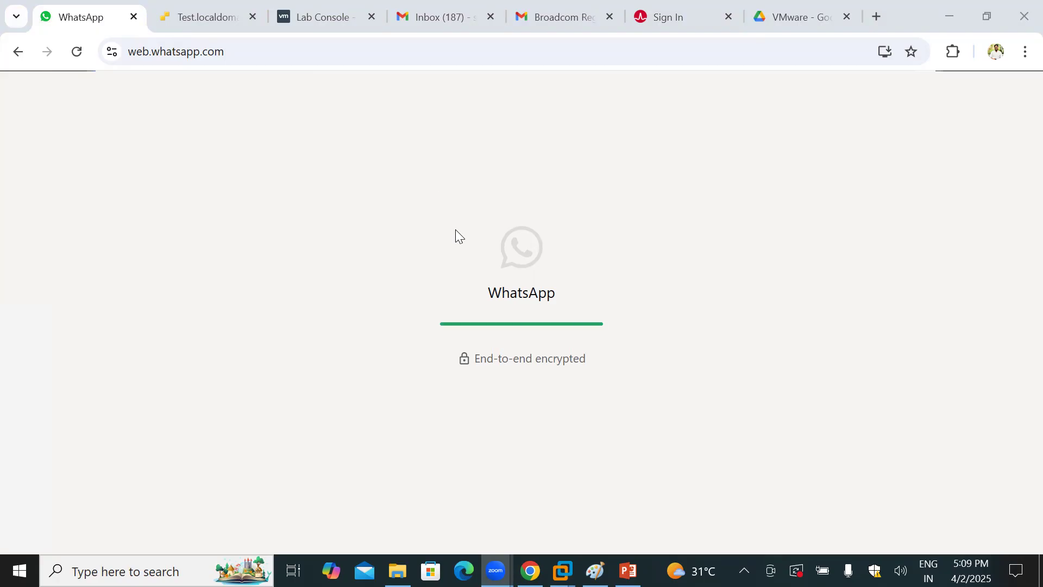
{"action": "left_click", "coordinate": [323, 14]}
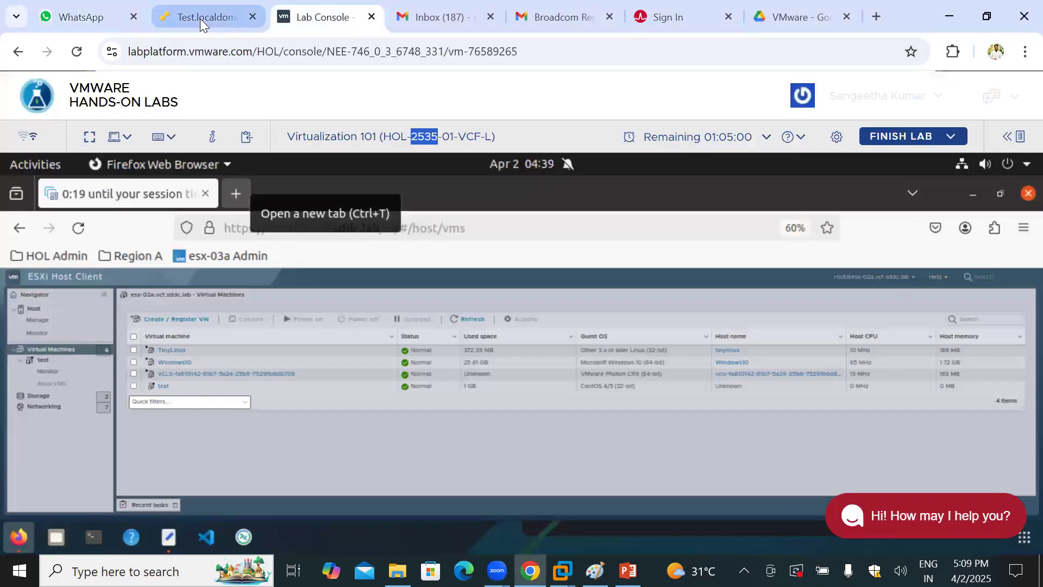
{"action": "left_click", "coordinate": [200, 18]}
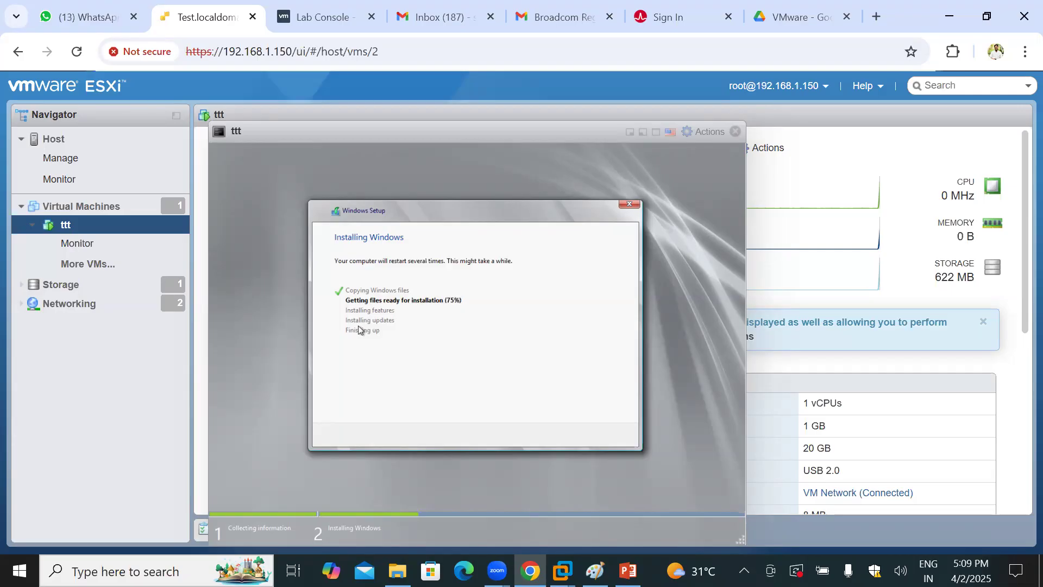
{"action": "left_click", "coordinate": [79, 16]}
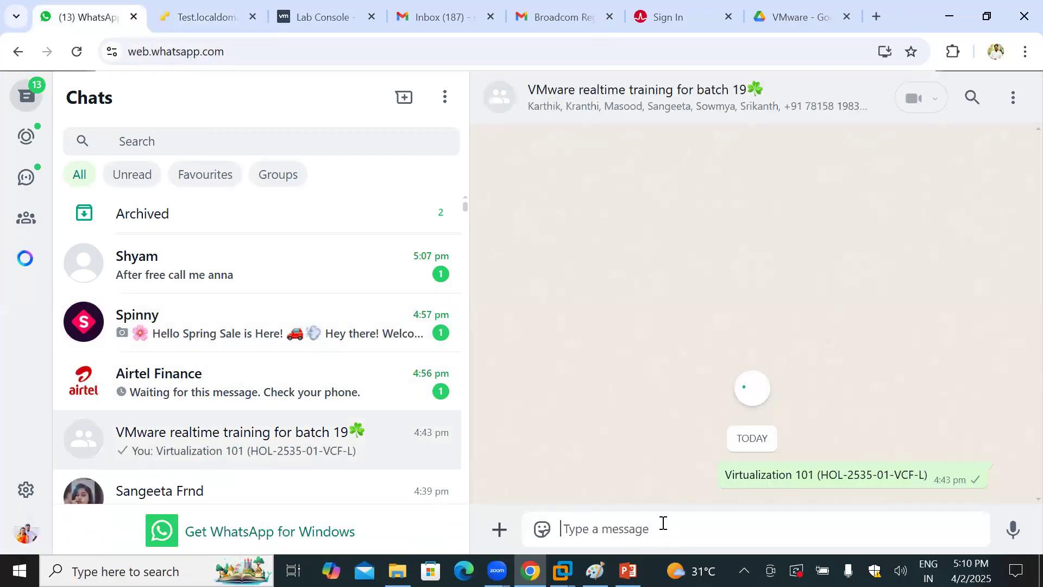
Paste and send the Drive folder link in the batch 19 group, then go back to the ttt console
{"action": "key", "text": "ctrl+v"}
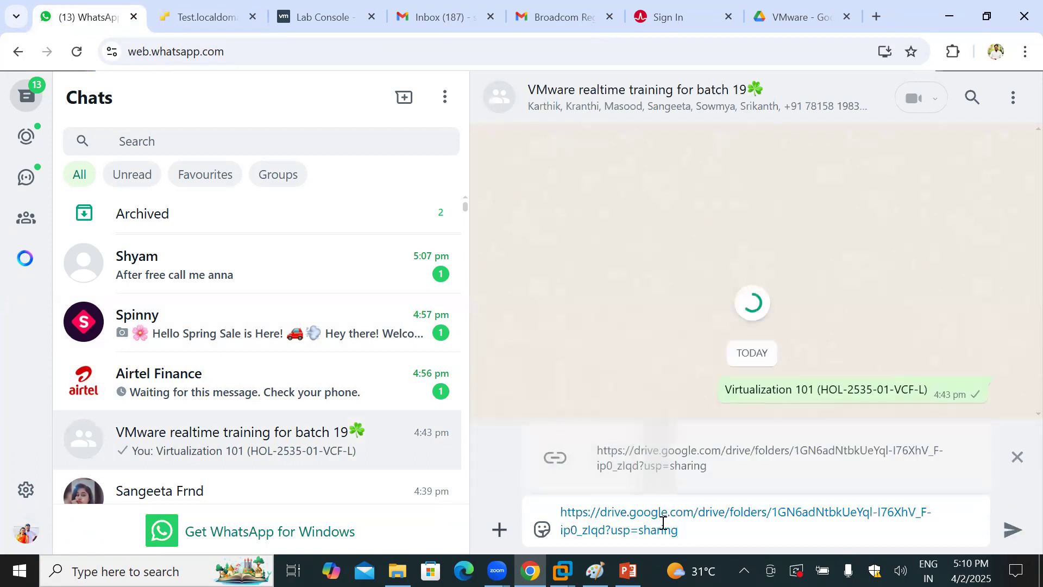
{"action": "left_click", "coordinate": [1014, 534]}
{"action": "left_click", "coordinate": [213, 14]}
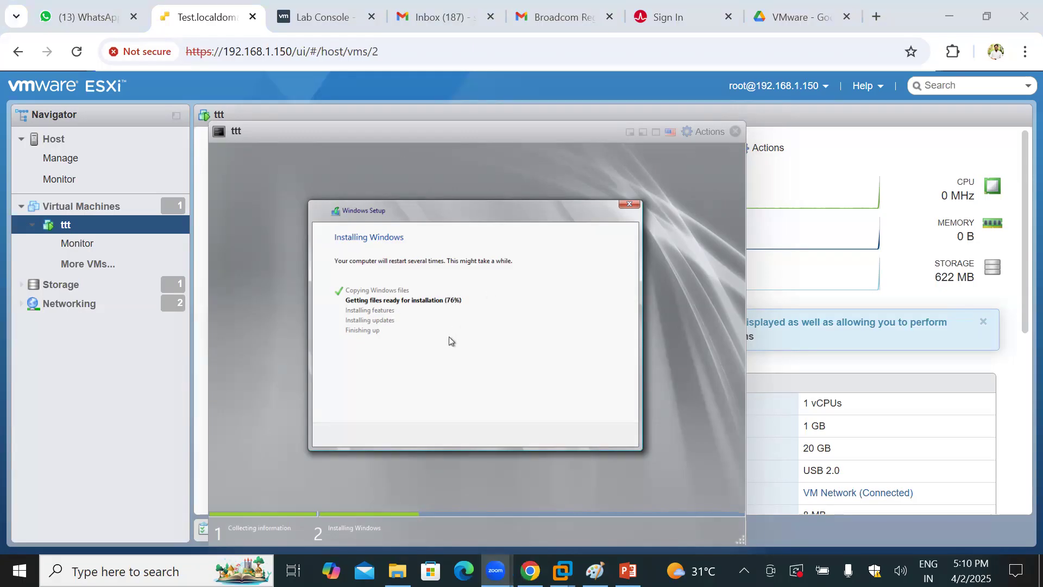
Refocus the browser while Setup runs, then open the Lab Console and dismiss the saved-password suggestions
{"action": "left_click", "coordinate": [429, 313]}
{"action": "left_click", "coordinate": [466, 302]}
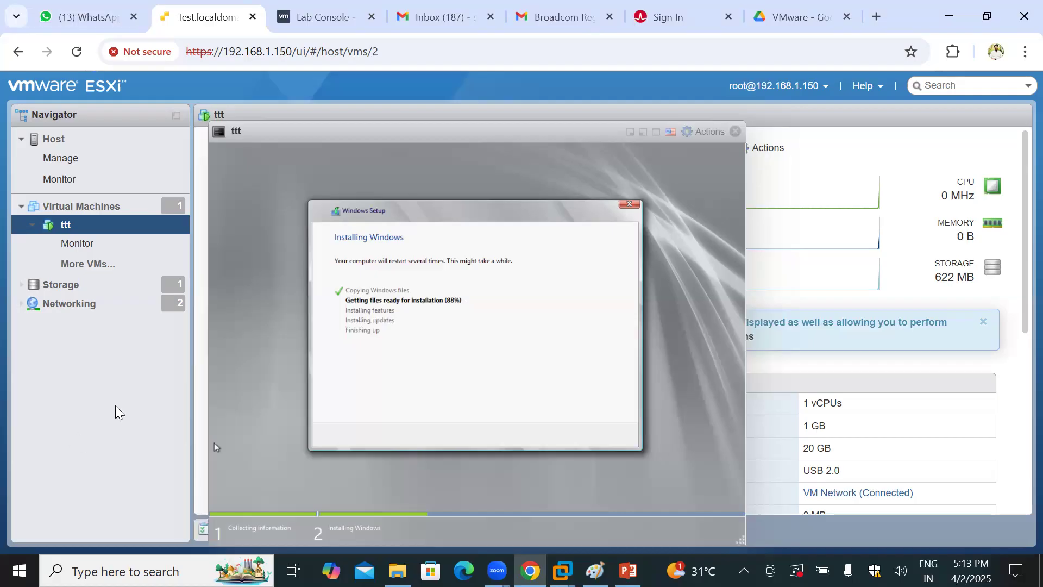
{"action": "left_click", "coordinate": [294, 31]}
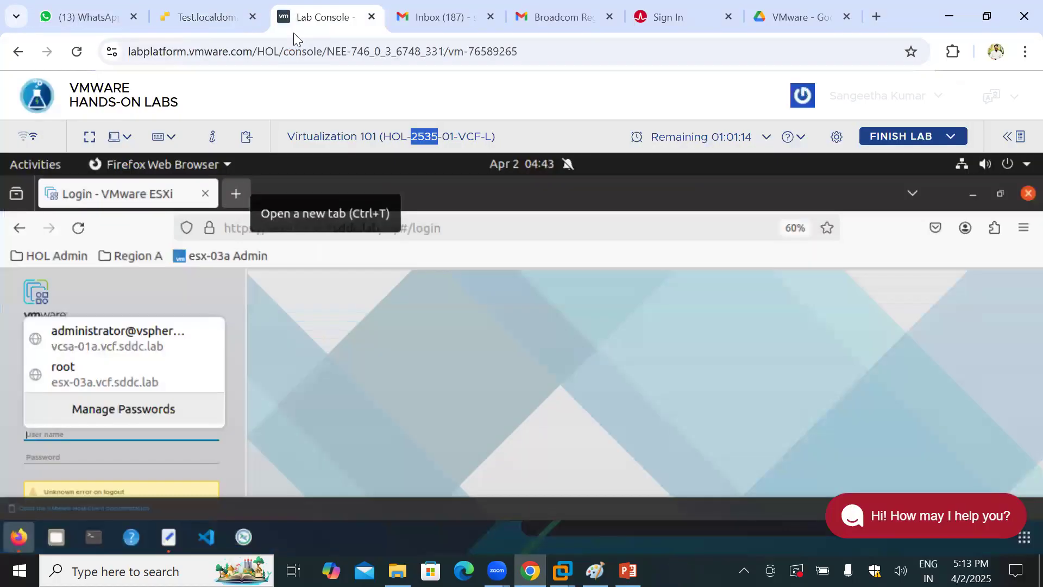
{"action": "left_click", "coordinate": [342, 390]}
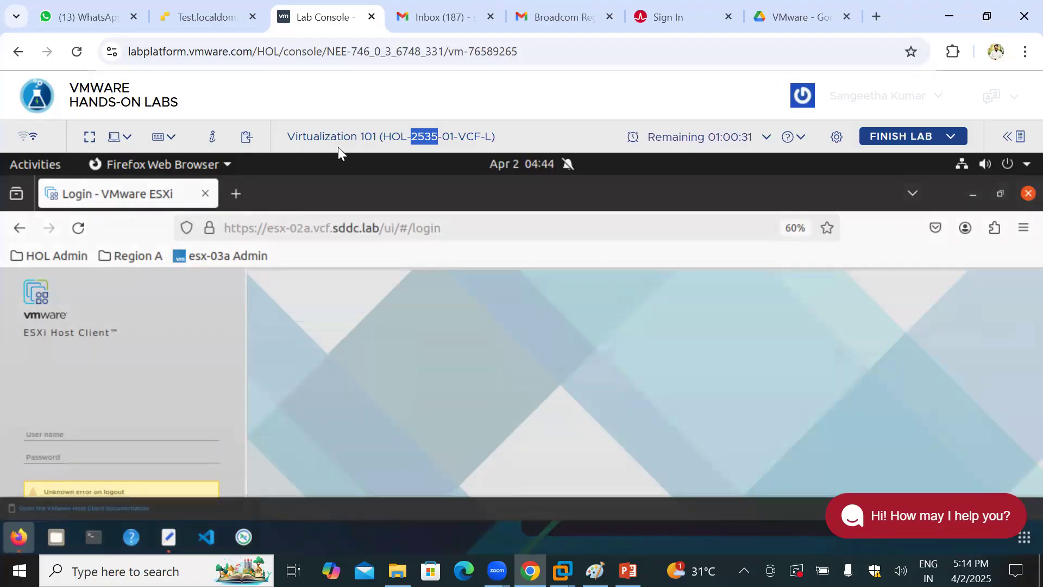
Minimize the lab's Firefox and README.txt editor windows, then open the lab manual panel
{"action": "left_click_drag", "start_coordinate": [285, 135], "coordinate": [494, 129]}
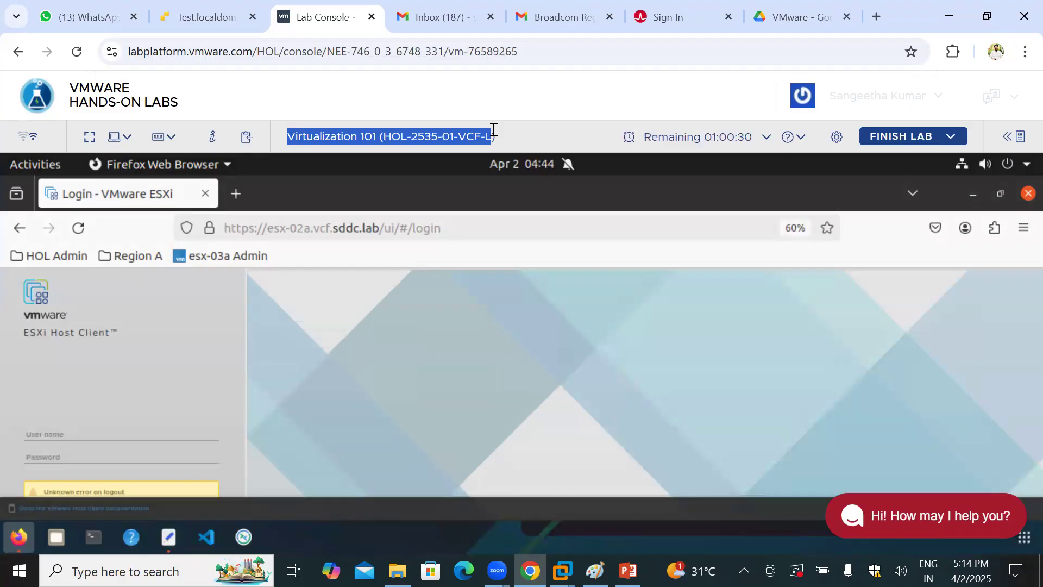
{"action": "left_click", "coordinate": [441, 136]}
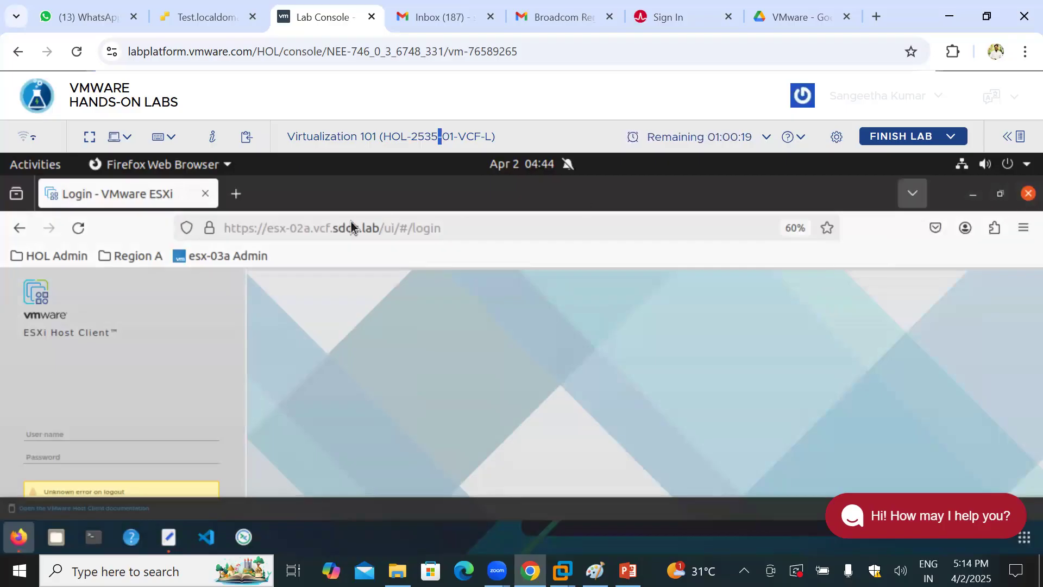
{"action": "left_click", "coordinate": [973, 197]}
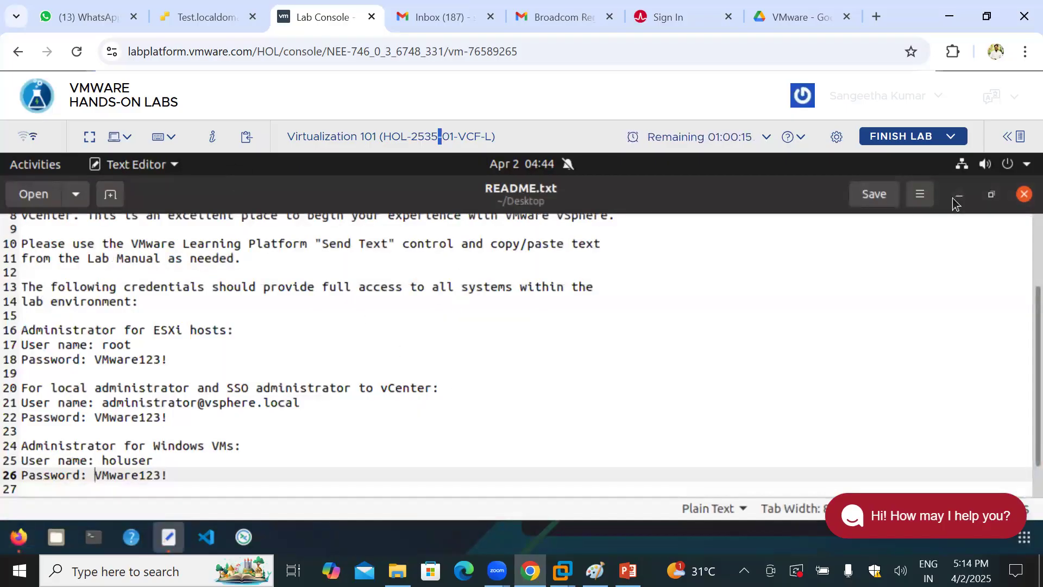
{"action": "left_click", "coordinate": [959, 196]}
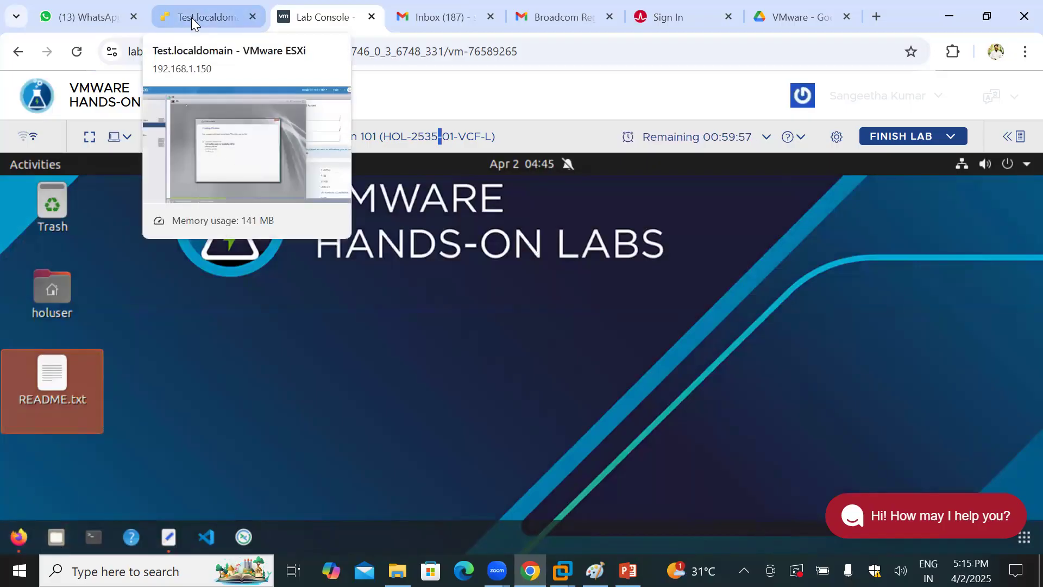
{"action": "left_click", "coordinate": [1016, 137]}
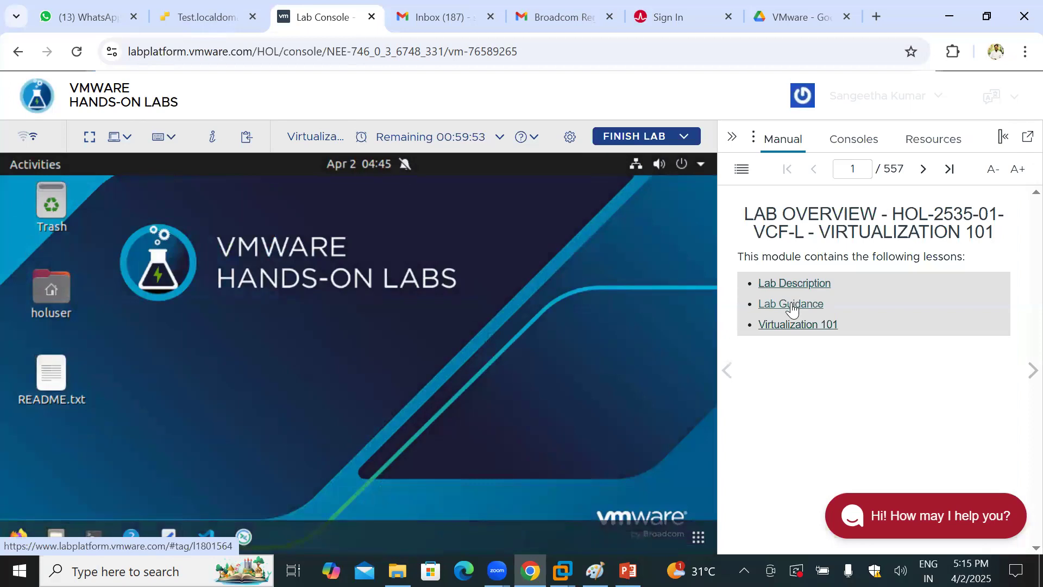
Open the Lab Guidance lesson and page the manual forward to Virtualization Defined
{"action": "left_click", "coordinate": [792, 308]}
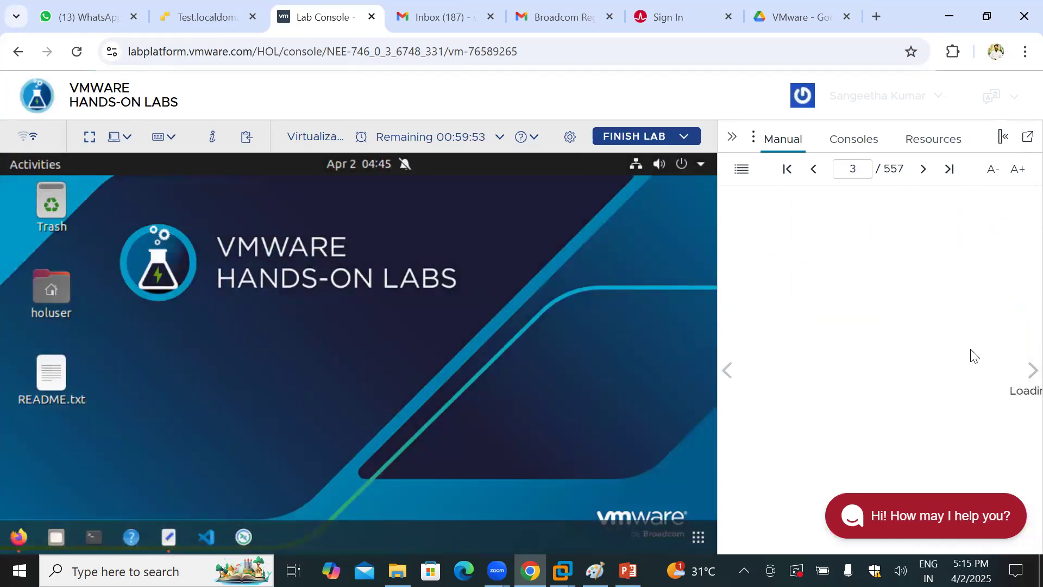
{"action": "scroll", "coordinate": [880, 356], "scroll_direction": "down", "scroll_amount": 15}
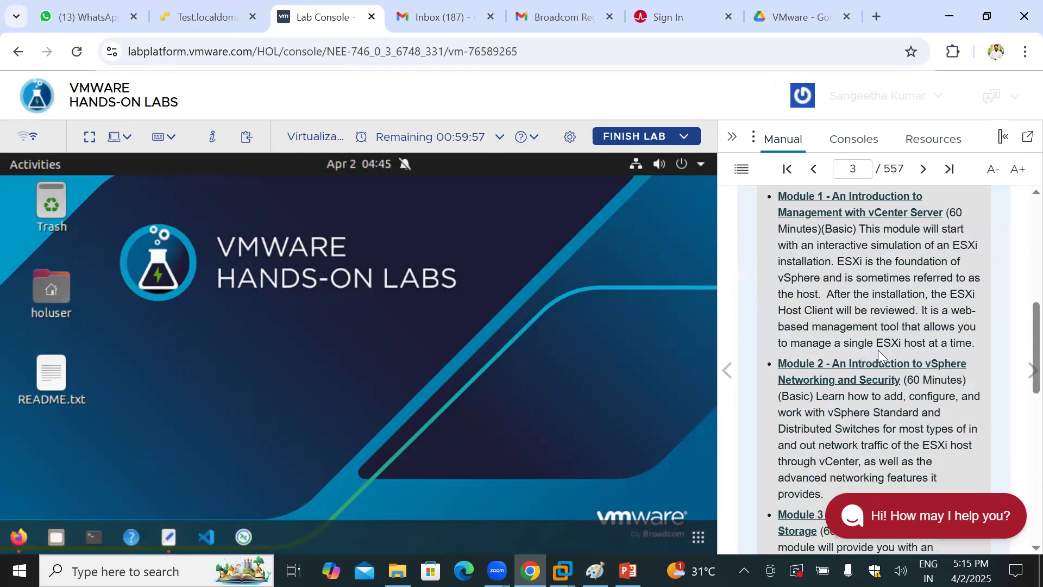
{"action": "scroll", "coordinate": [872, 363], "scroll_direction": "up", "scroll_amount": 15}
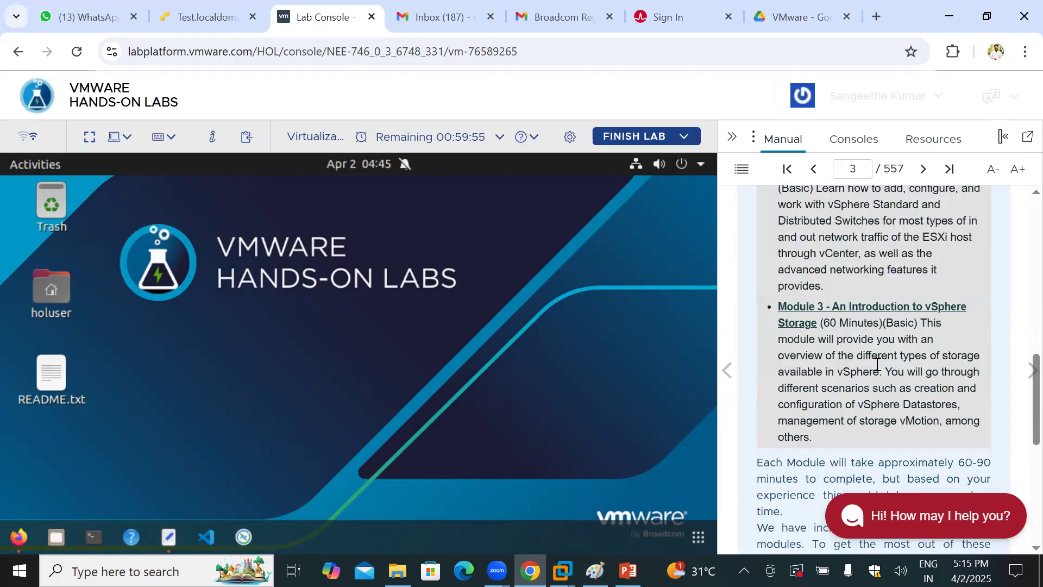
{"action": "left_click", "coordinate": [923, 170]}
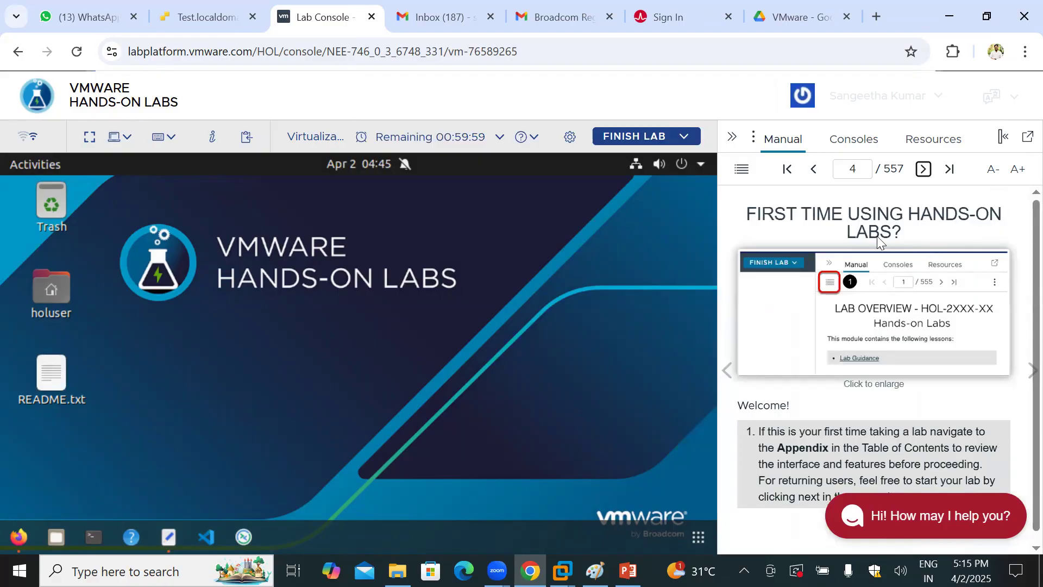
{"action": "left_click", "coordinate": [924, 169]}
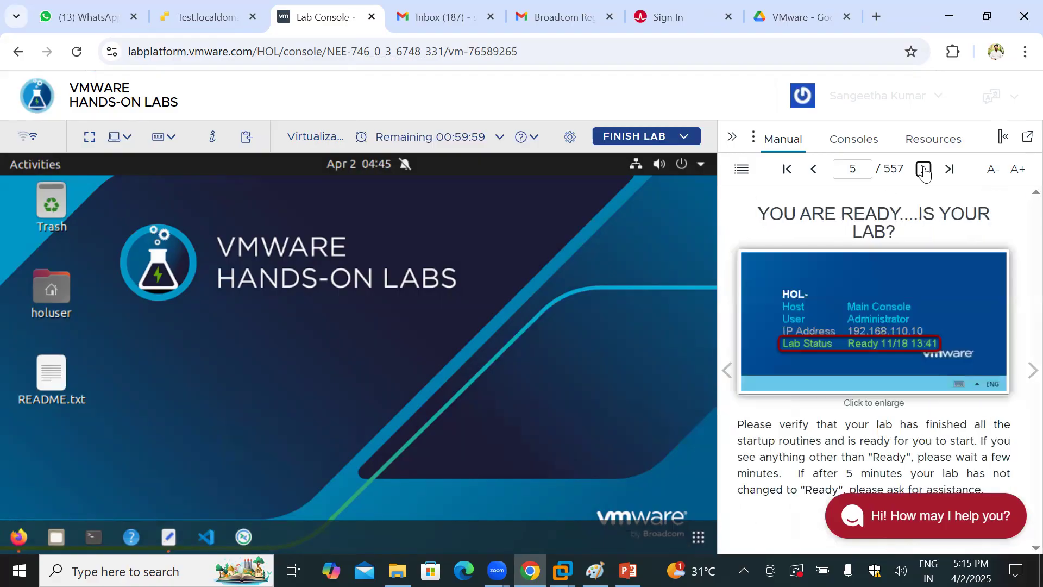
{"action": "left_click", "coordinate": [925, 171]}
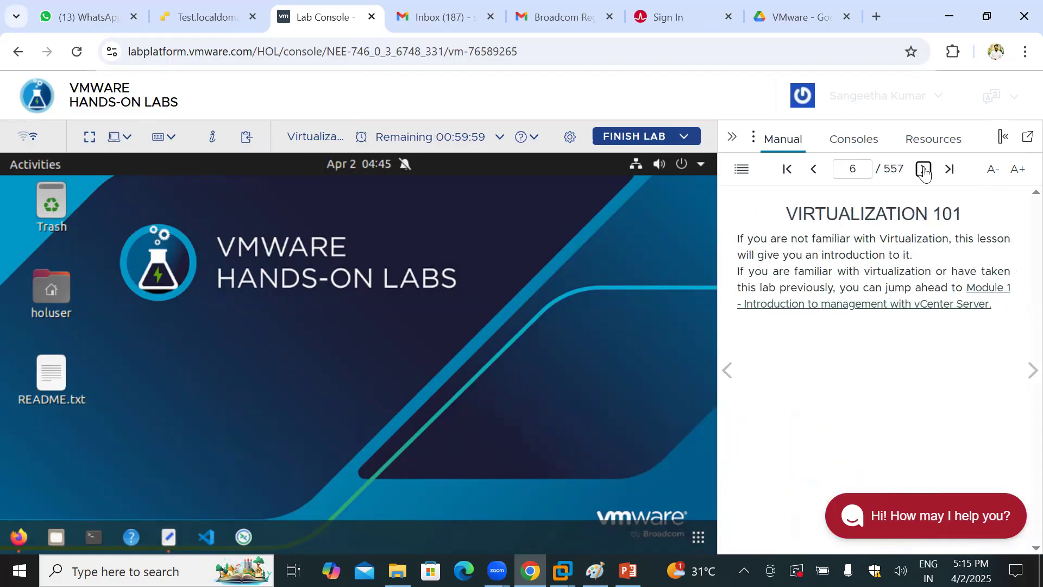
{"action": "left_click", "coordinate": [925, 171]}
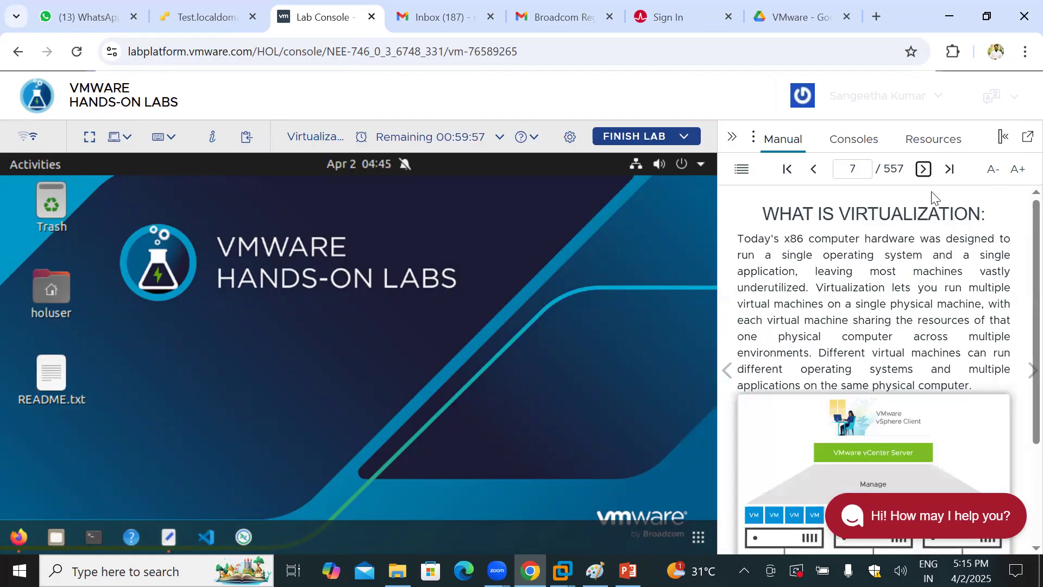
{"action": "left_click", "coordinate": [924, 170]}
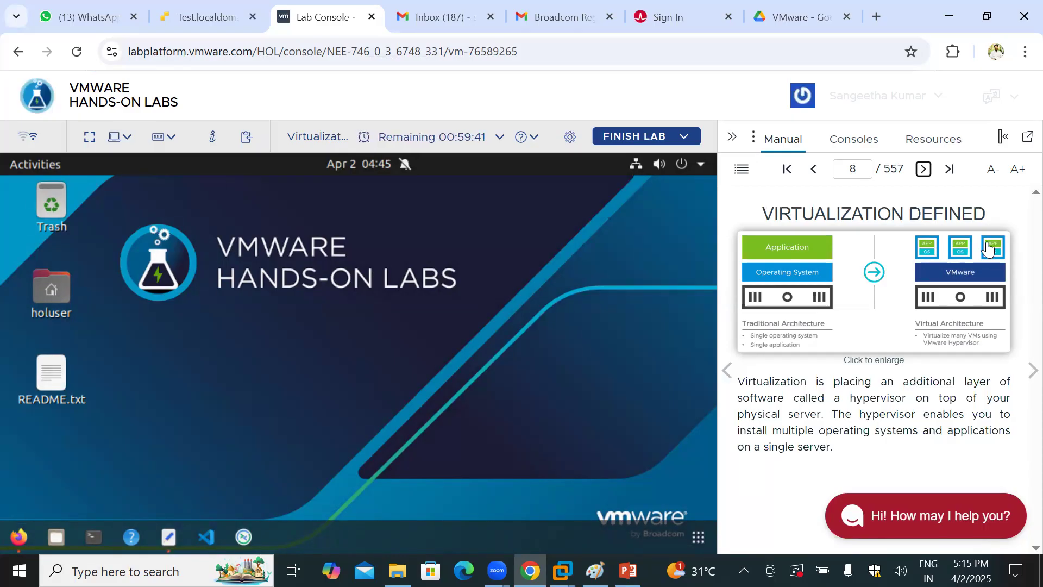
Page through Separation, Partitioning, Isolation, Encapsulation, Hardware Independence and Benefits to Introduction
{"action": "left_click", "coordinate": [923, 169]}
{"action": "left_click", "coordinate": [924, 170]}
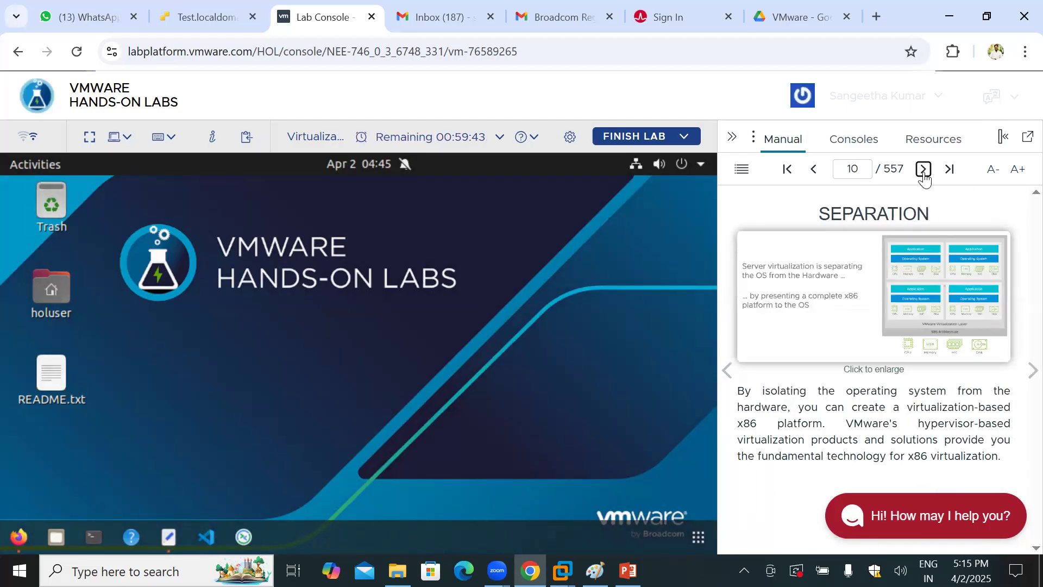
{"action": "left_click", "coordinate": [924, 170]}
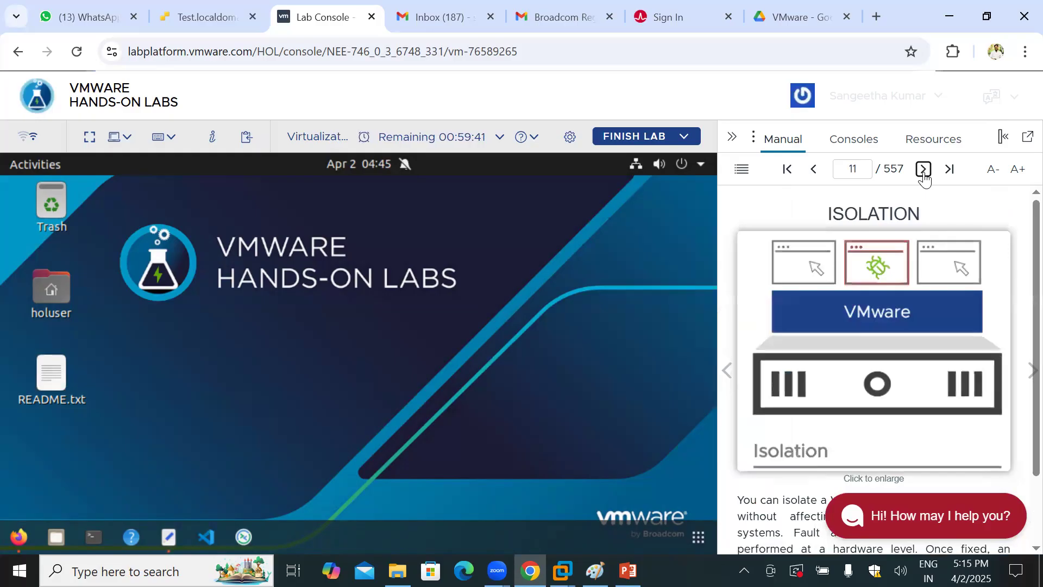
{"action": "left_click", "coordinate": [923, 169]}
{"action": "left_click", "coordinate": [923, 169]}
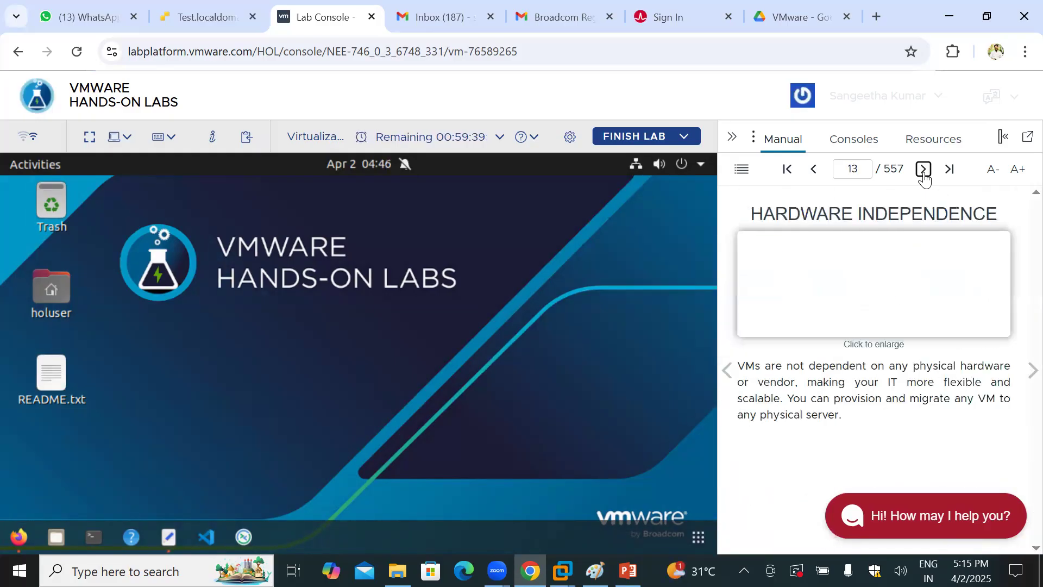
{"action": "left_click", "coordinate": [924, 169]}
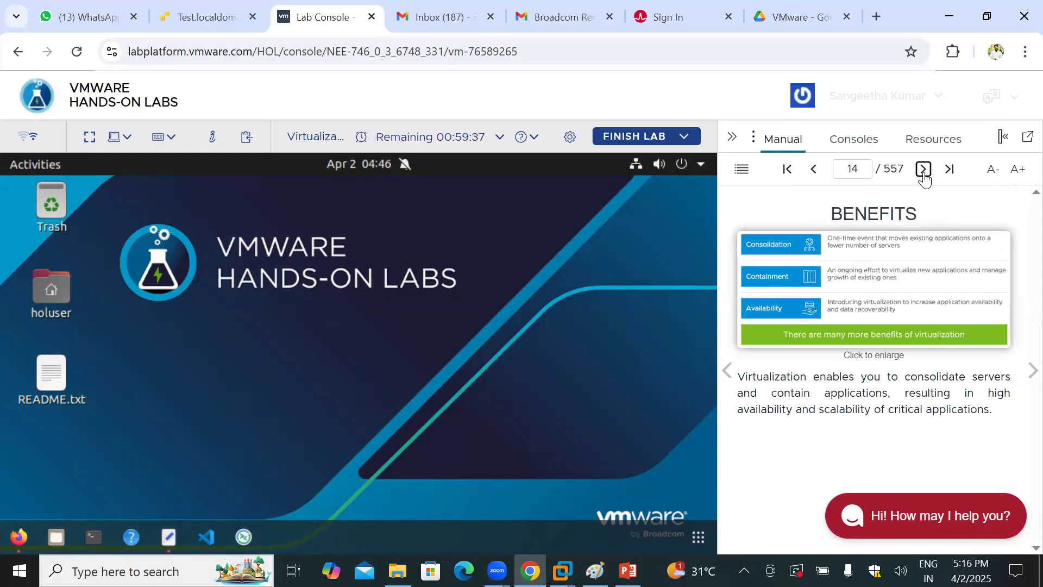
{"action": "left_click", "coordinate": [924, 169]}
{"action": "left_click", "coordinate": [924, 169]}
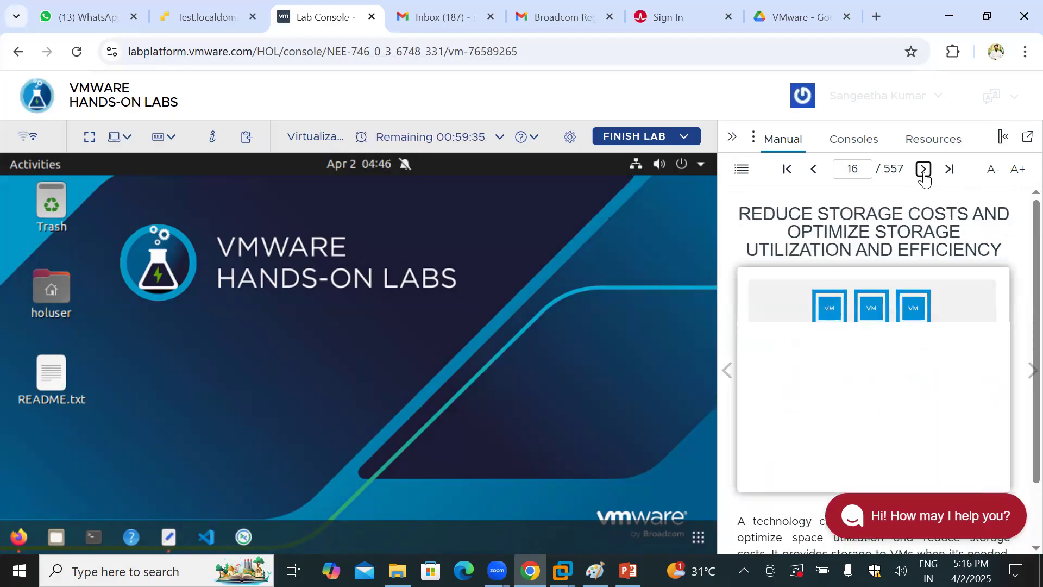
{"action": "left_click", "coordinate": [923, 169]}
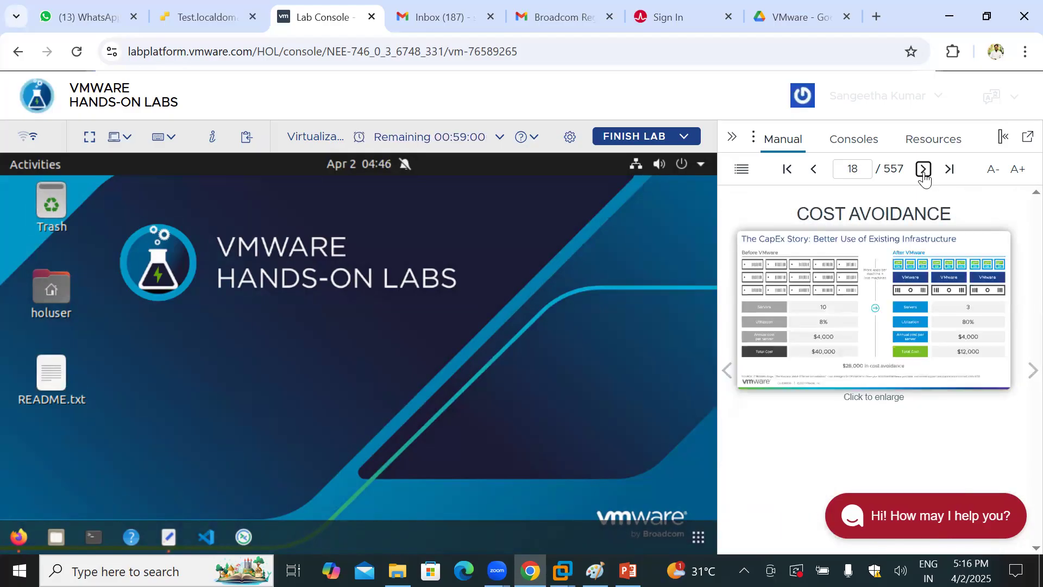
{"action": "left_click", "coordinate": [924, 169]}
Page through the ESXi Host Client, Launch Firefox and Select ESX-03A pages to LOGIN
{"action": "left_click", "coordinate": [924, 169]}
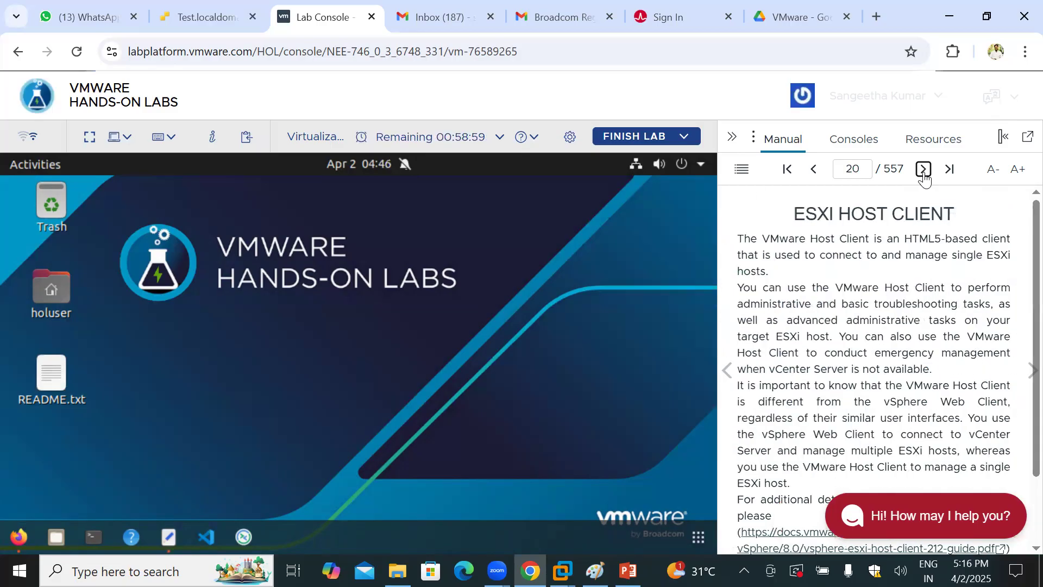
{"action": "left_click", "coordinate": [924, 169]}
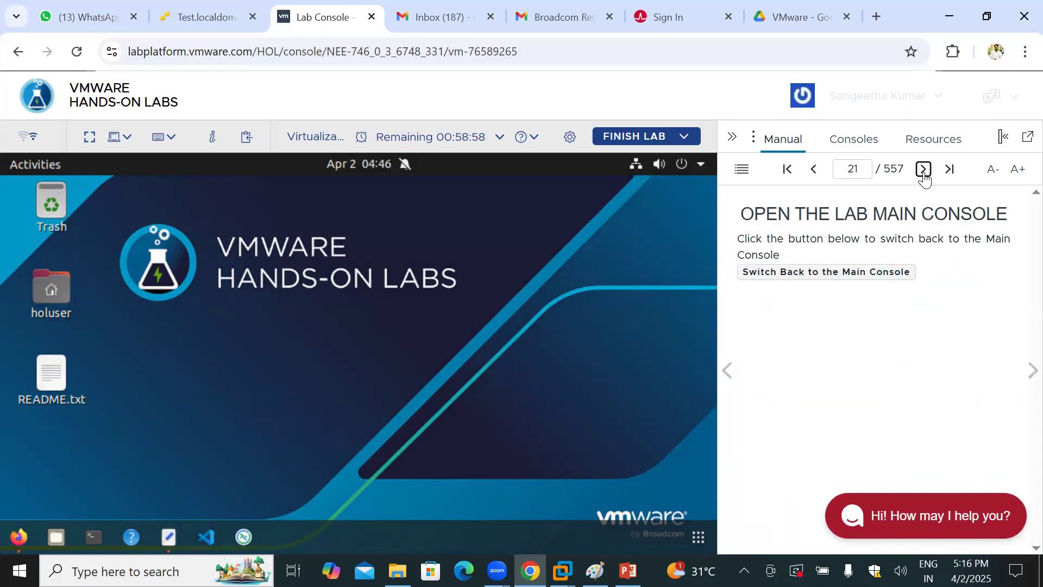
{"action": "left_click", "coordinate": [924, 169]}
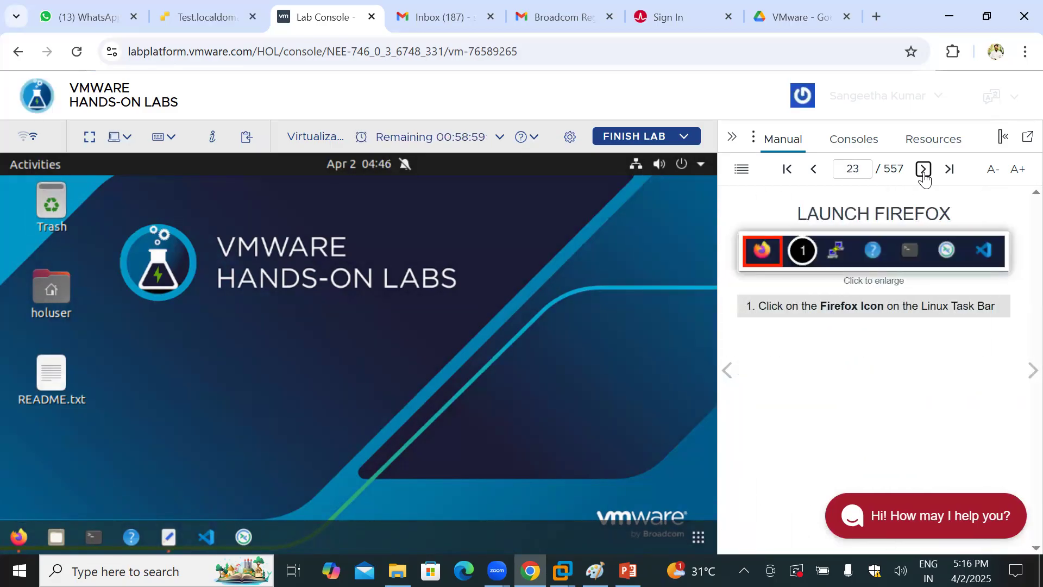
{"action": "left_click", "coordinate": [923, 169]}
{"action": "left_click", "coordinate": [814, 172]}
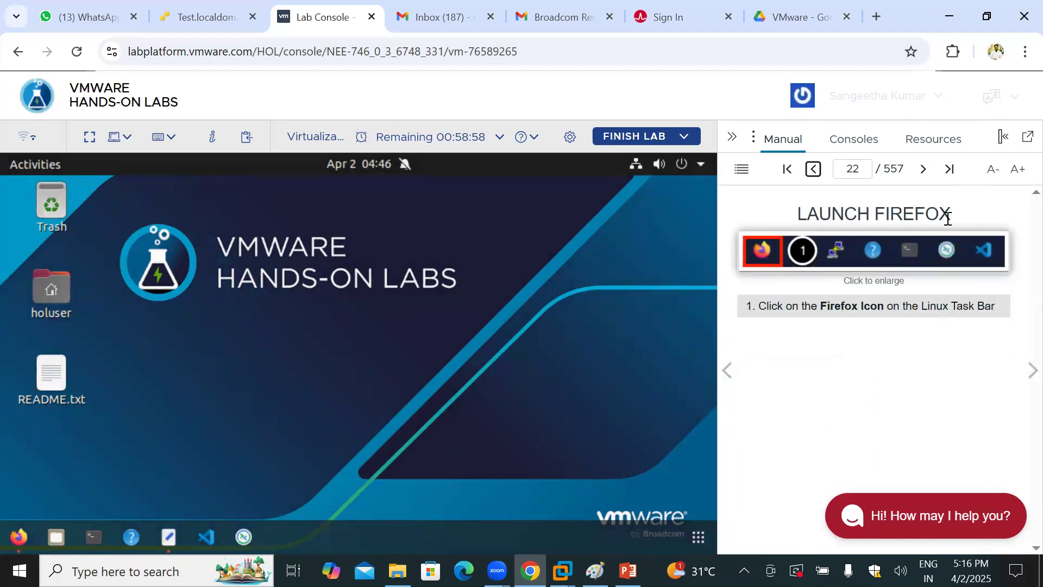
{"action": "left_click", "coordinate": [922, 169]}
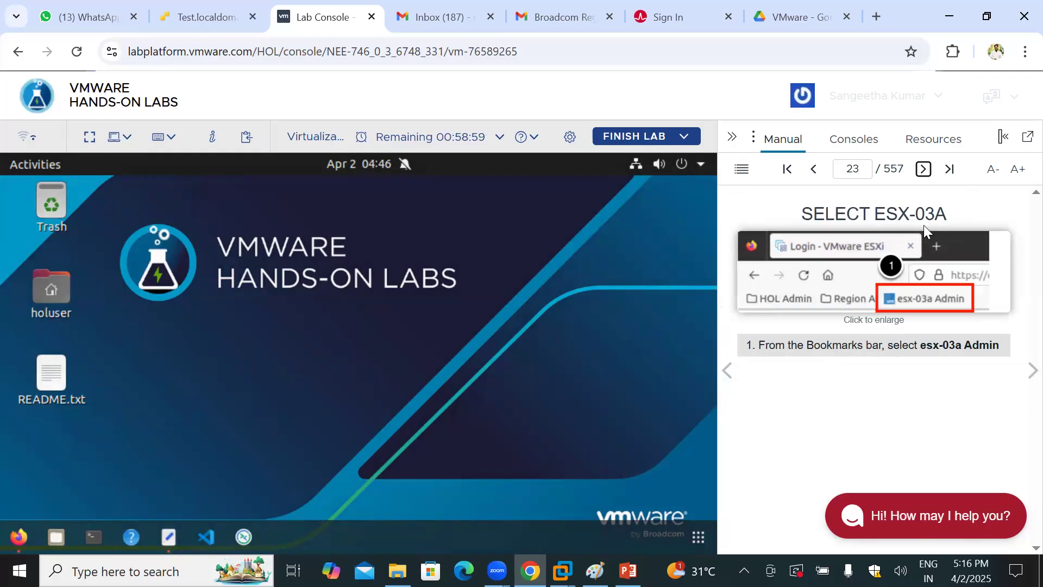
{"action": "left_click", "coordinate": [923, 171]}
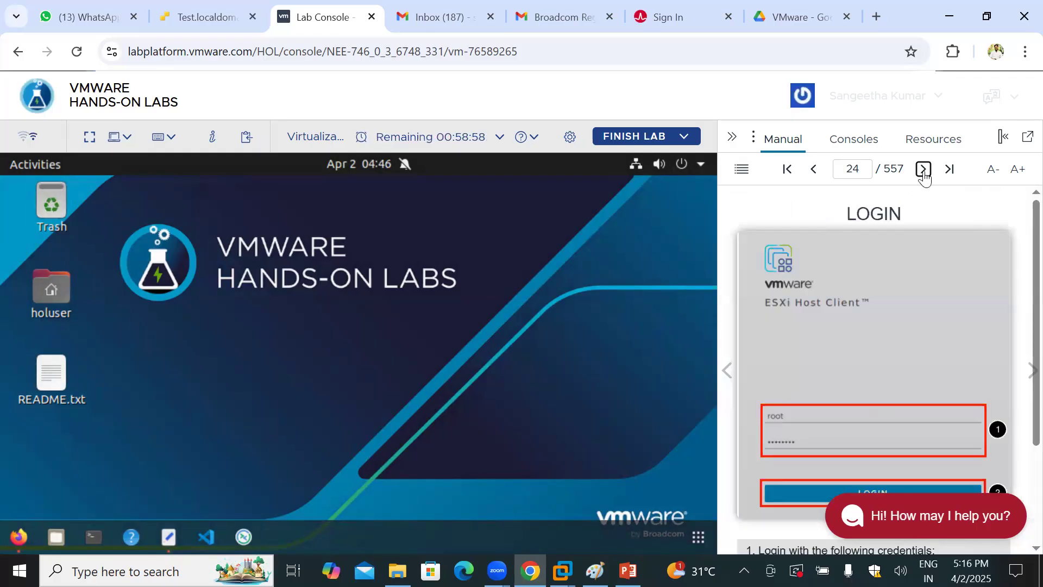
{"action": "left_click", "coordinate": [813, 170]}
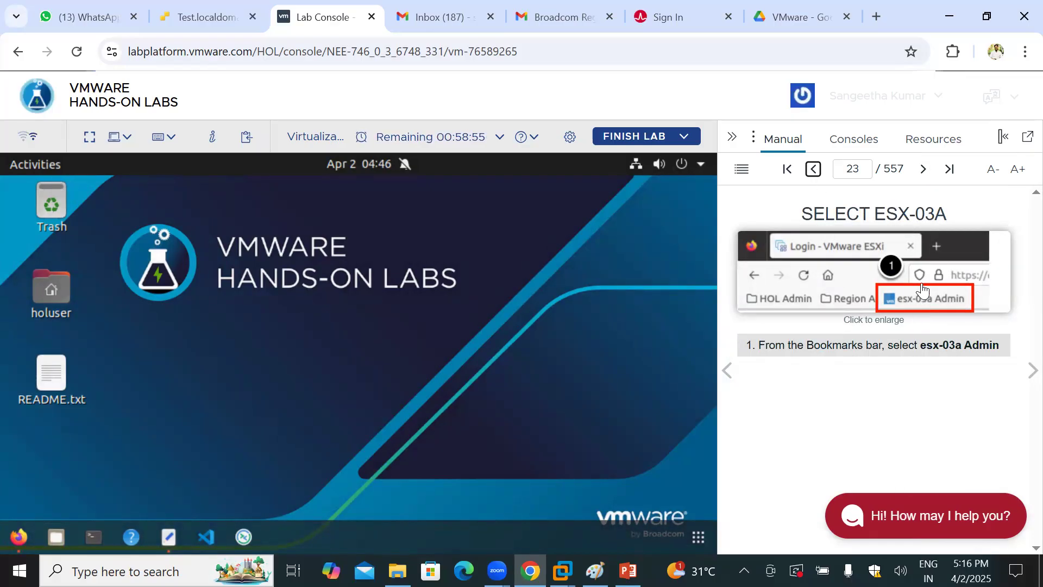
{"action": "left_click", "coordinate": [923, 170]}
Read the SYSTEM, HARDWARE, SERVICES and Security and Users pages, then return to the ESXi tab
{"action": "left_click", "coordinate": [925, 170]}
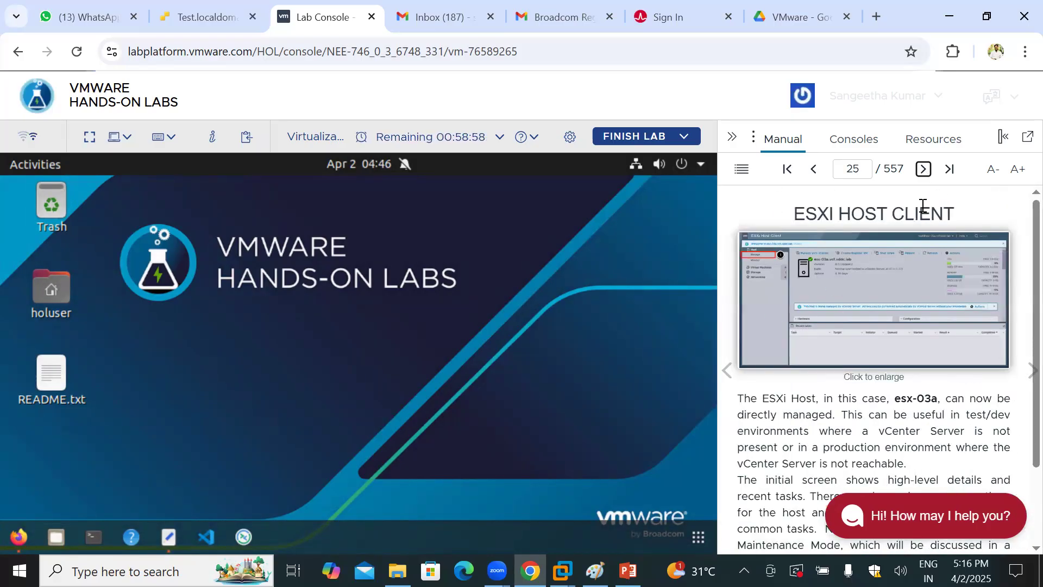
{"action": "left_click", "coordinate": [924, 170]}
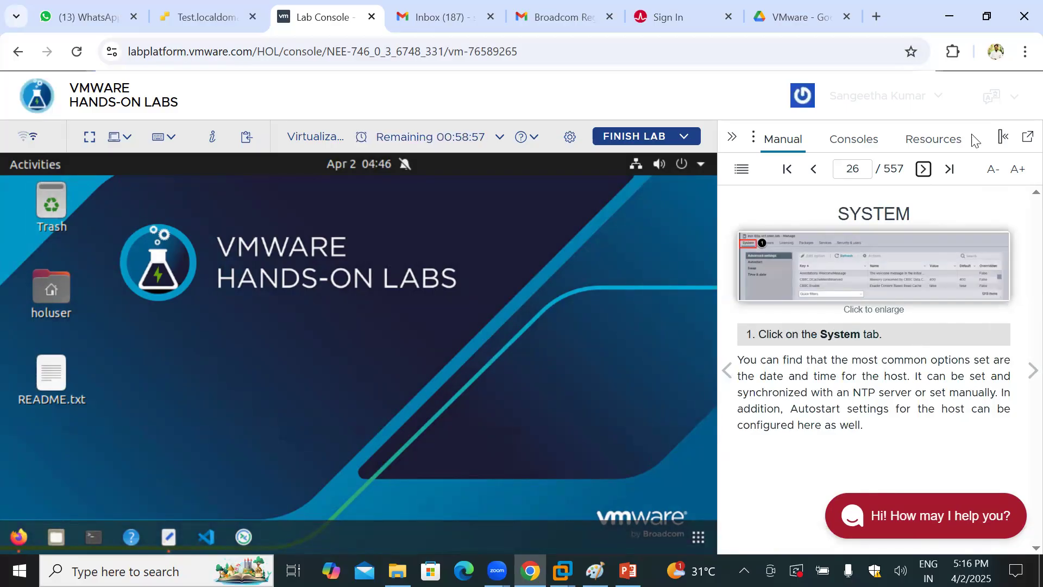
{"action": "left_click", "coordinate": [924, 170]}
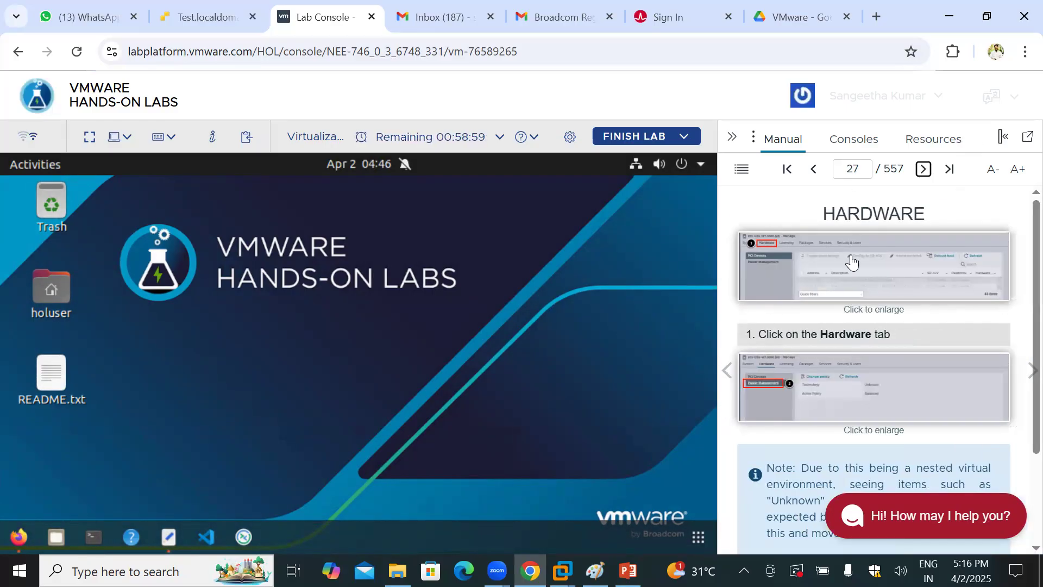
{"action": "left_click", "coordinate": [924, 169]}
{"action": "left_click", "coordinate": [924, 169]}
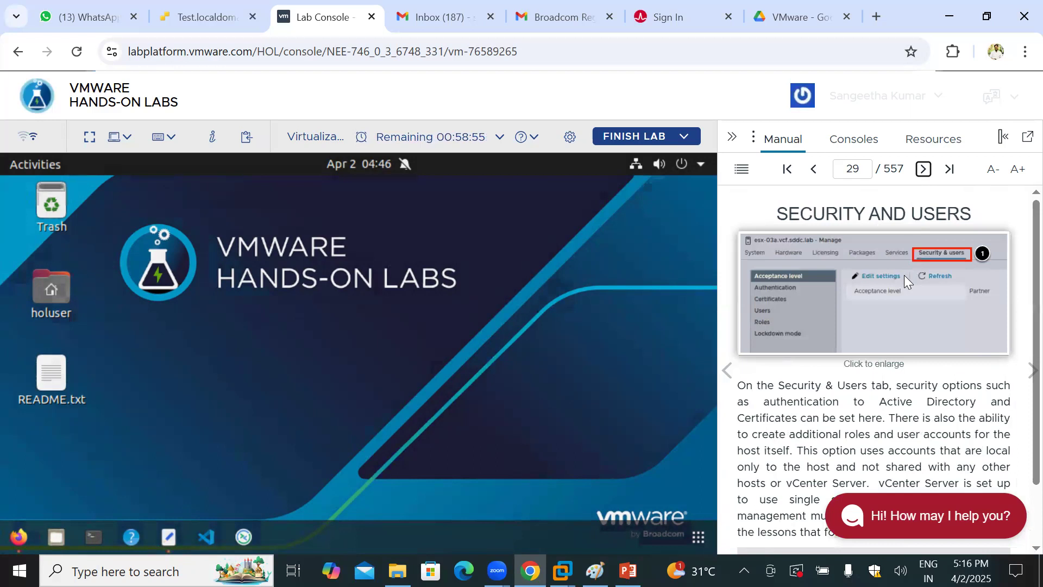
{"action": "left_click", "coordinate": [191, 22]}
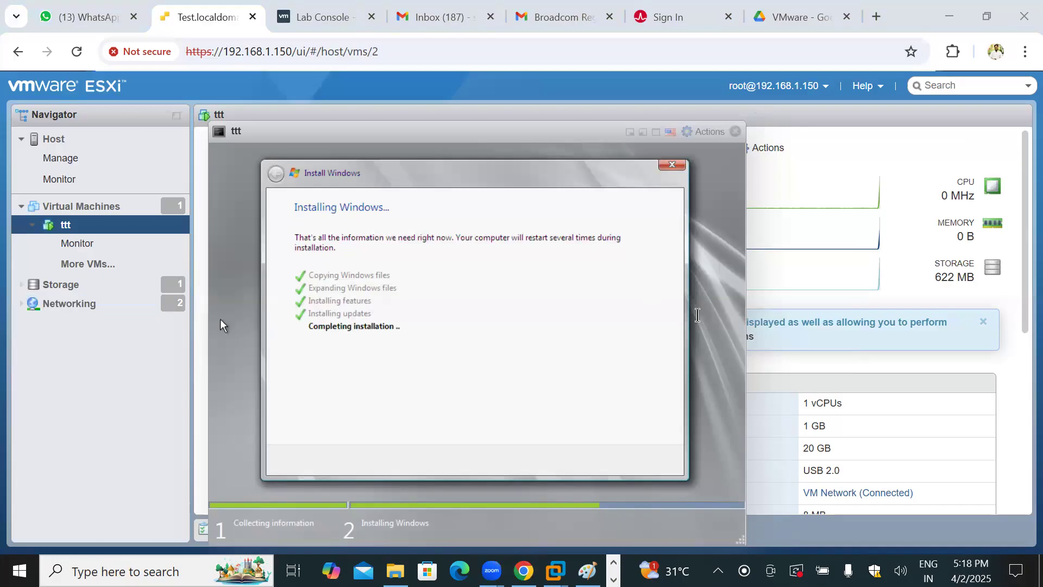
Type a note listing 'ESXi 6.5 VM?', 'ESXi 6.7 VM?', 'ESXi 7.0 VM?' and 'ESXi 8.0 VM?' on separate lines
{"action": "left_click", "coordinate": [760, 158]}
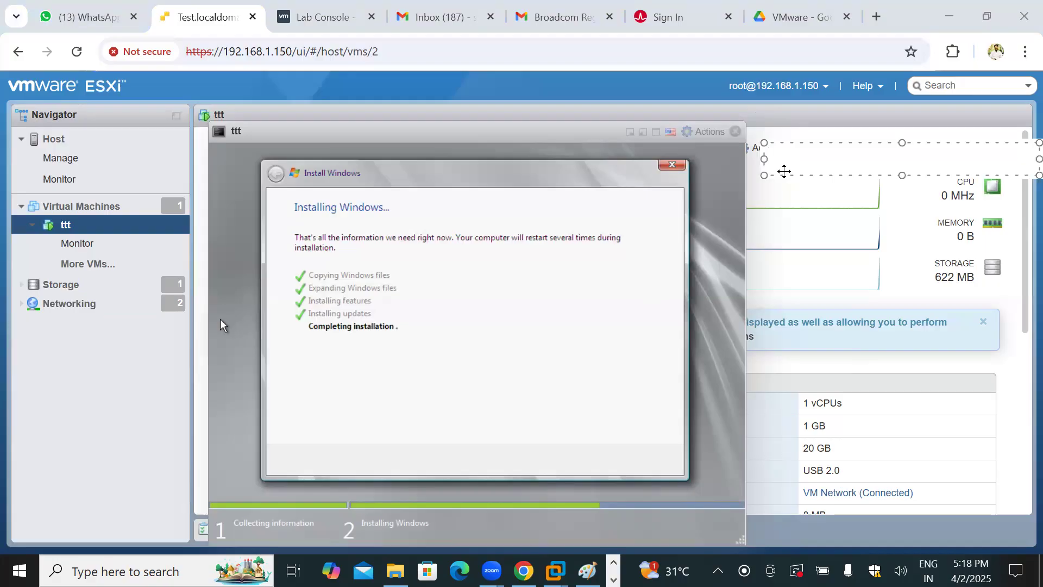
{"action": "type", "text": "ESXi 6.5"}
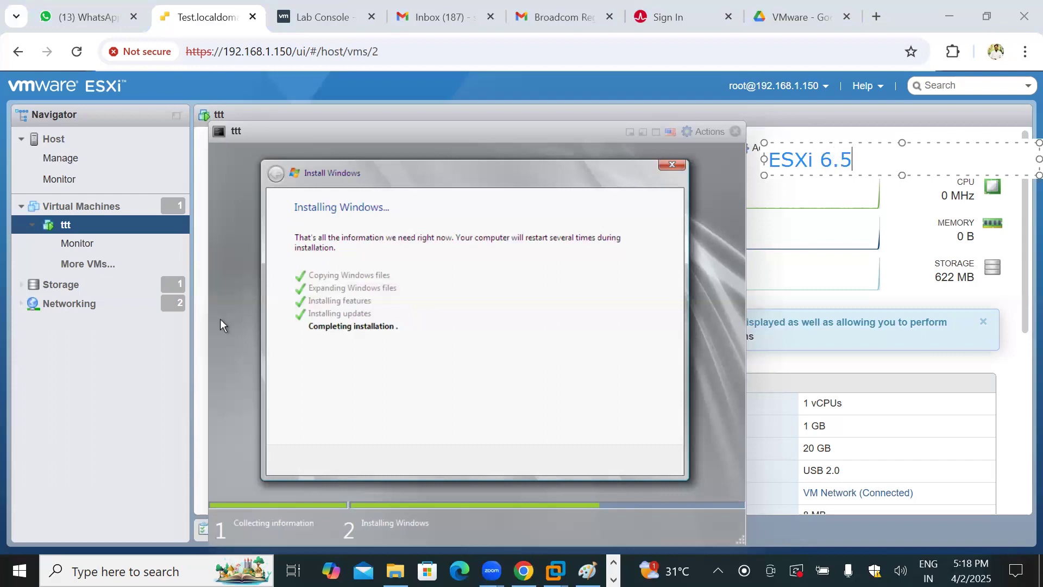
{"action": "type", "text": "    V"}
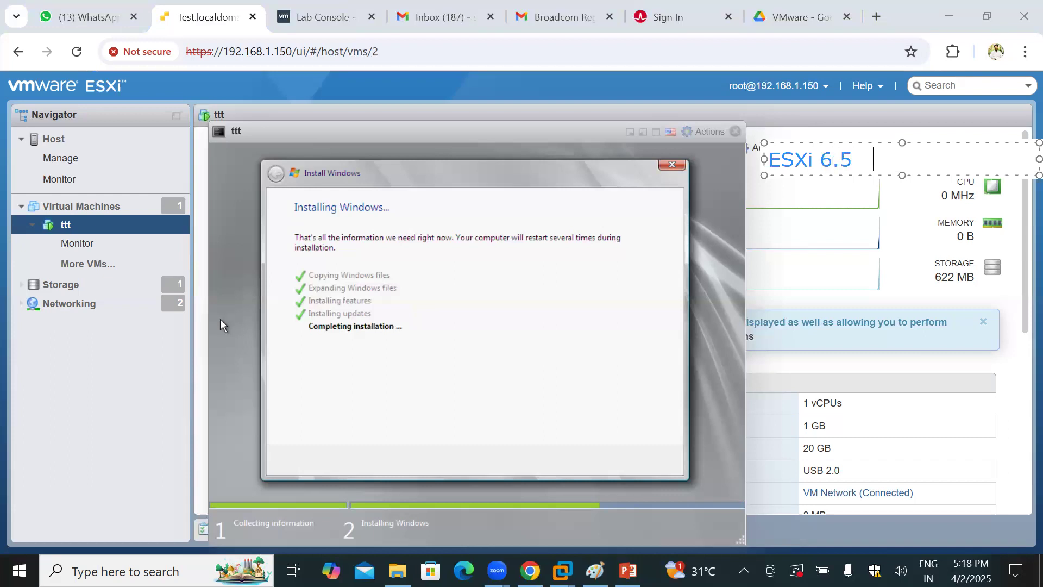
{"action": "type", "text": "M?"}
{"action": "key", "text": "Return"}
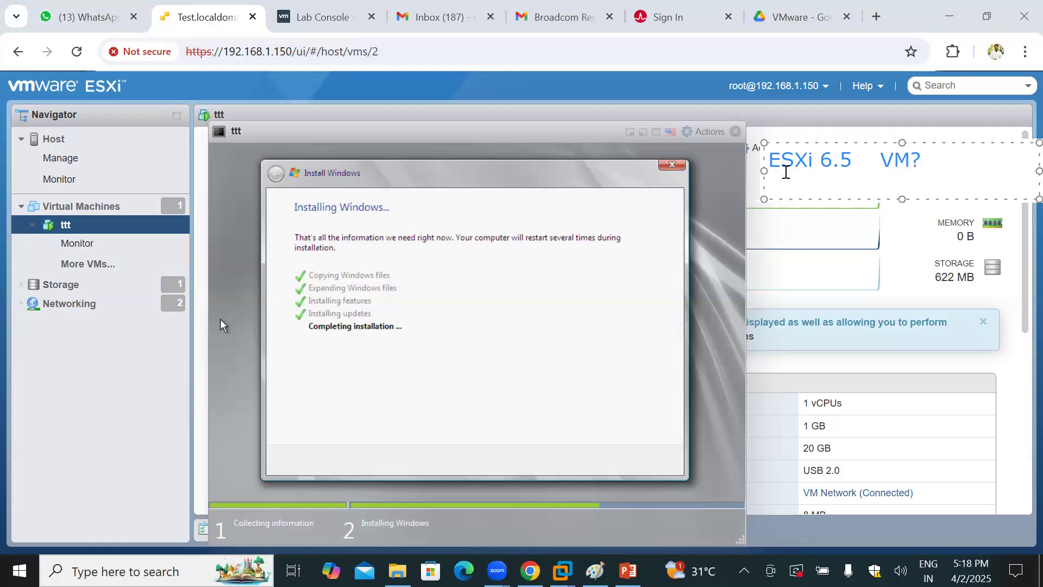
{"action": "type", "text": "ESXi 6.7"}
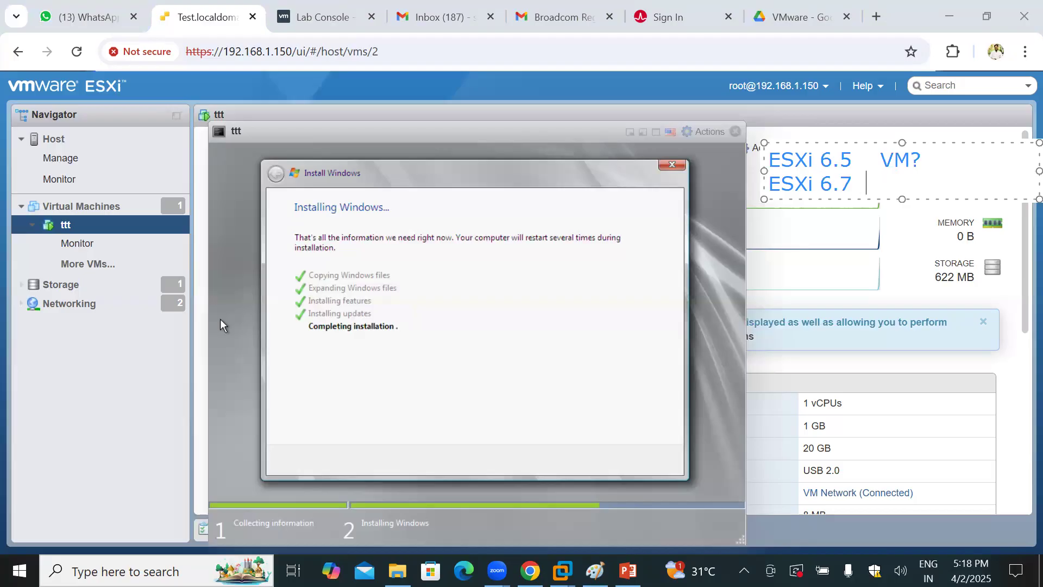
{"action": "type", "text": "      VM?"}
{"action": "key", "text": "Return"}
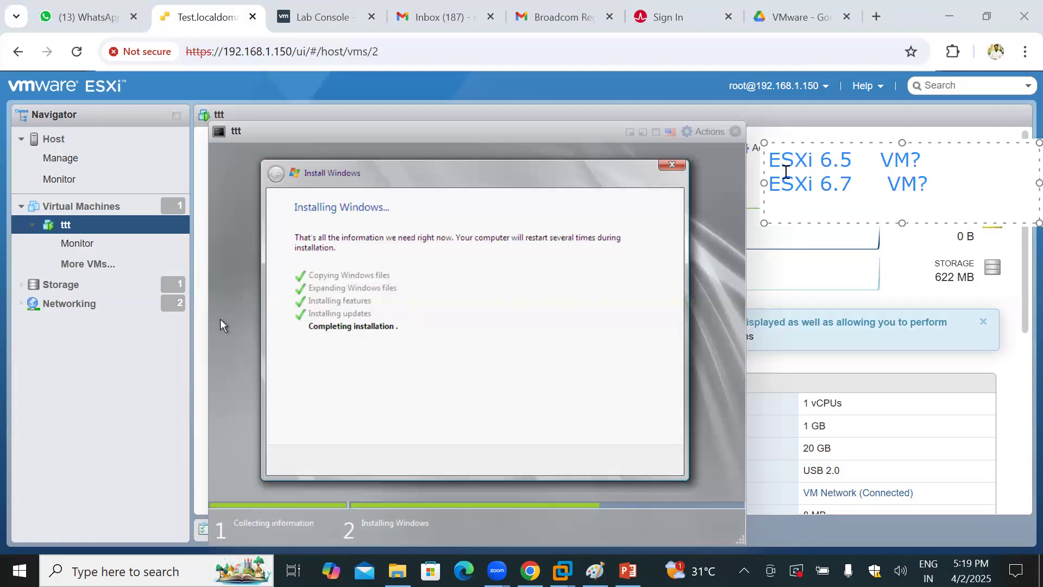
{"action": "type", "text": "ESXi"}
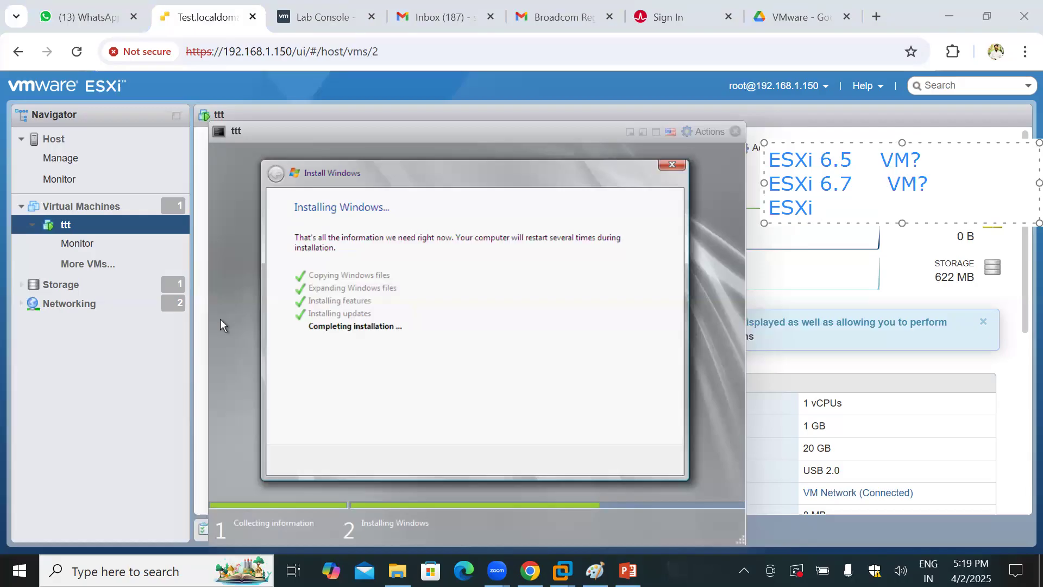
{"action": "type", "text": "7.0      VM"}
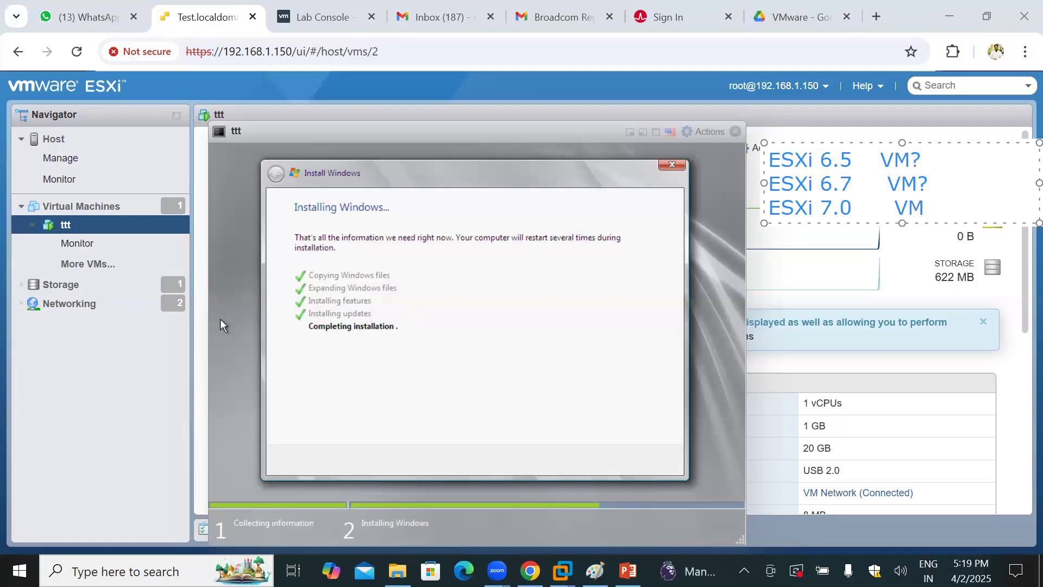
{"action": "type", "text": "?"}
{"action": "key", "text": "Return"}
{"action": "type", "text": "E"}
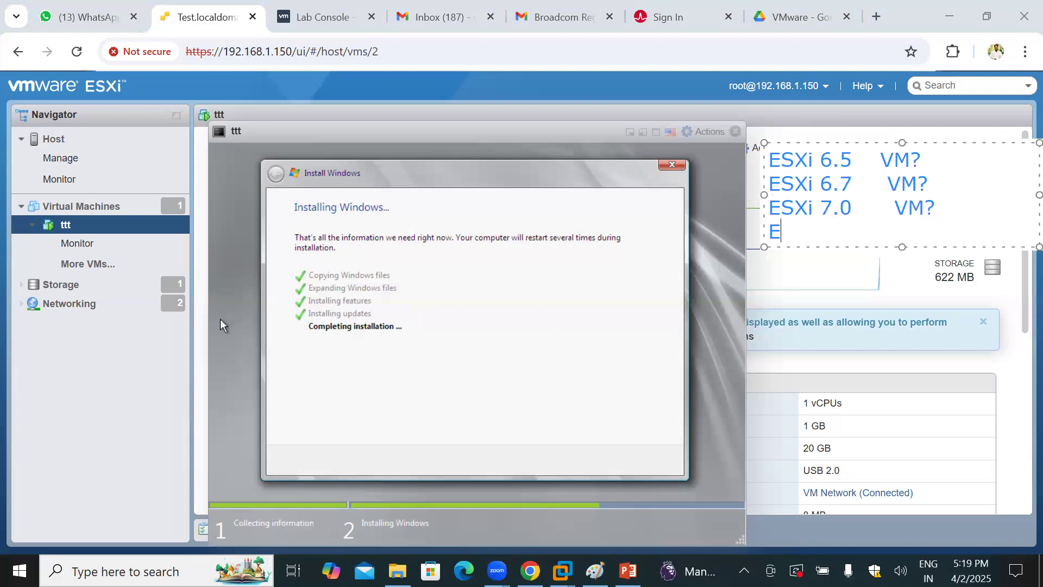
{"action": "type", "text": "SXi 8.0"}
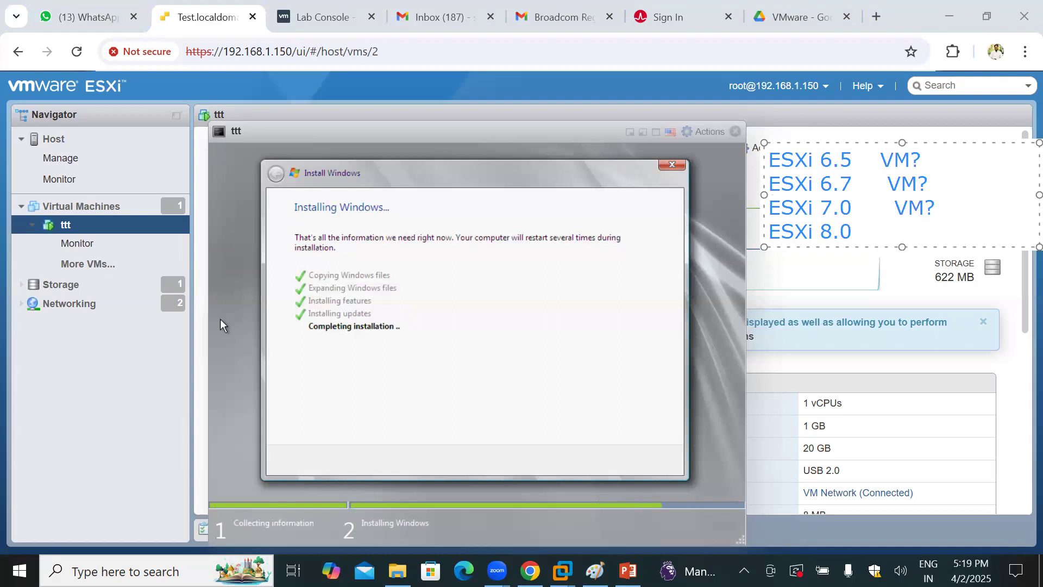
{"action": "type", "text": "      V"}
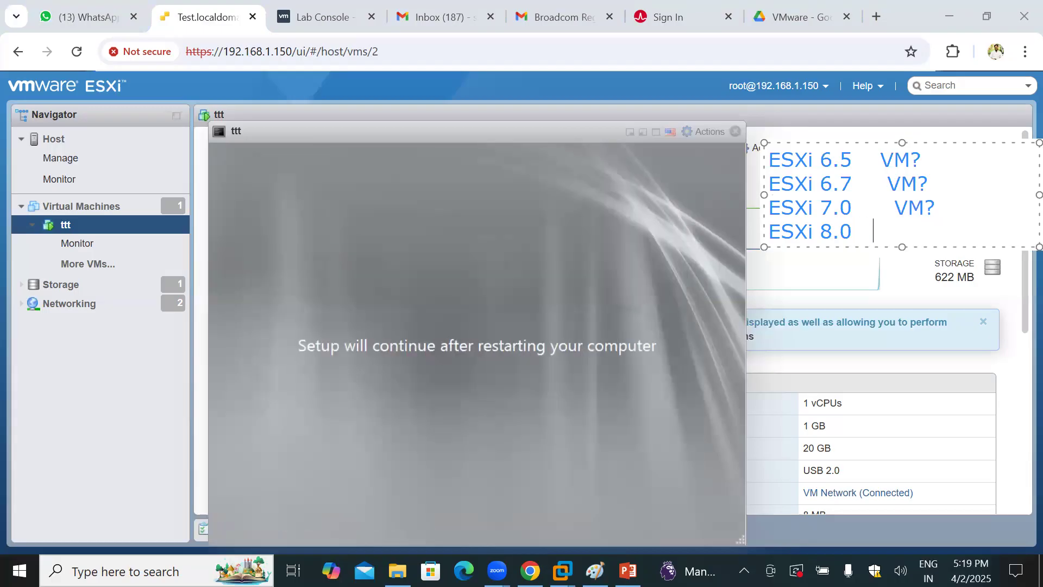
{"action": "type", "text": "M?"}
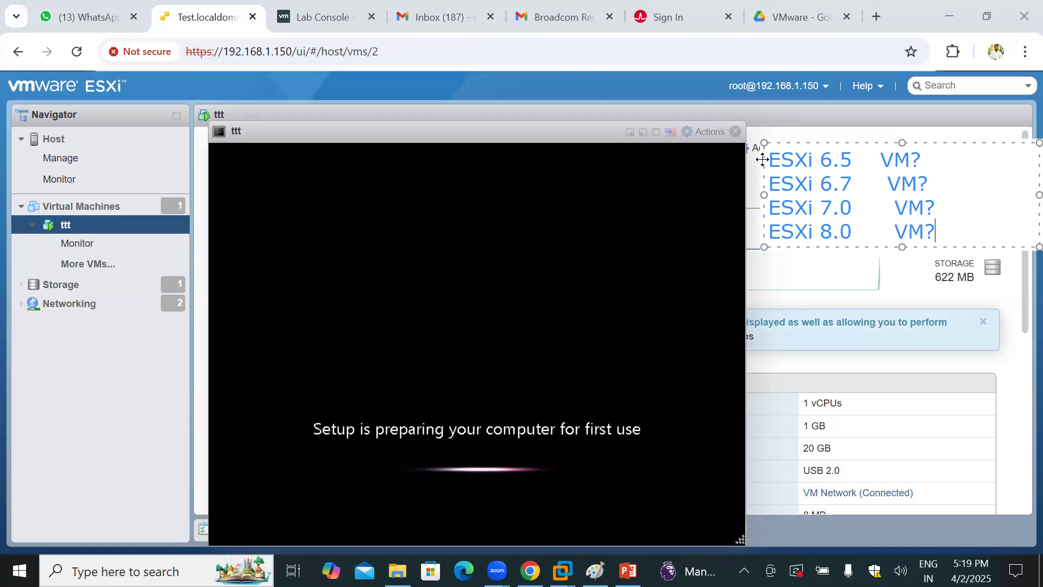
Highlight part of the note's first line
{"action": "left_click_drag", "start_coordinate": [769, 159], "coordinate": [925, 156]}
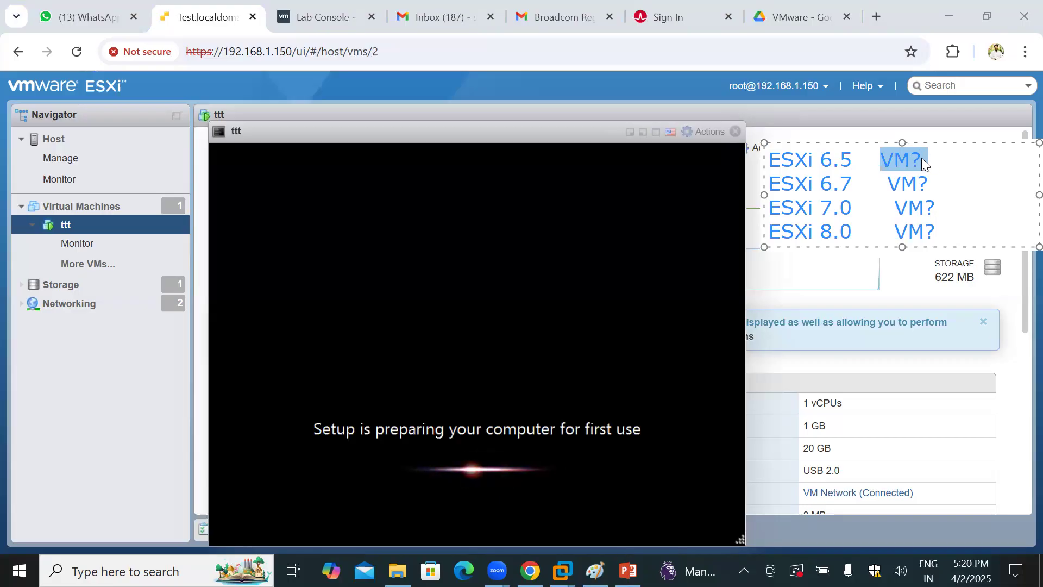
Bracket ESXi 6.5 and 6.7 with the pen, circle the top VM?, and link them with a line
{"action": "left_click_drag", "start_coordinate": [852, 158], "coordinate": [773, 158]}
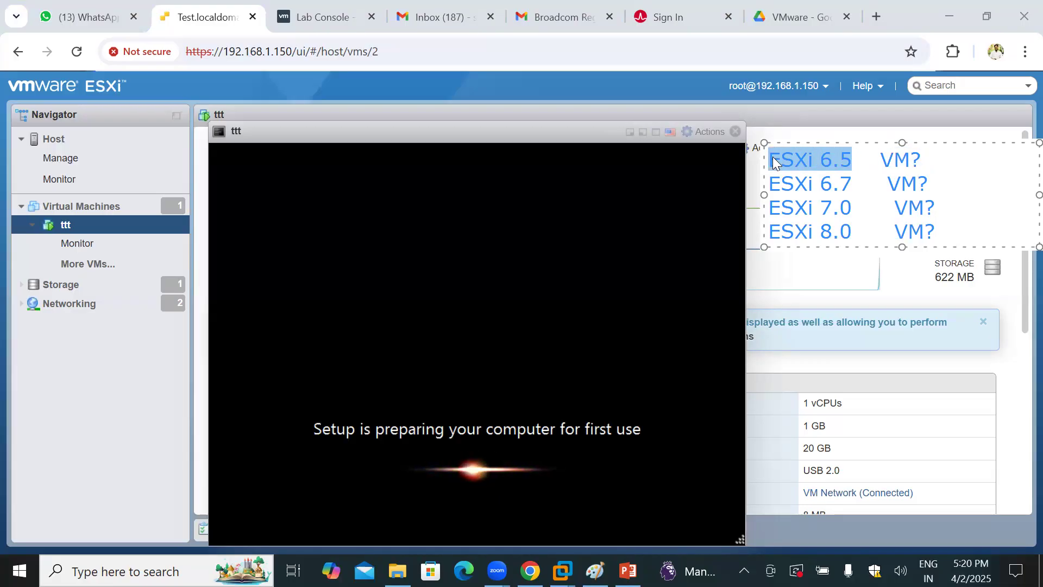
{"action": "left_click", "coordinate": [833, 159]}
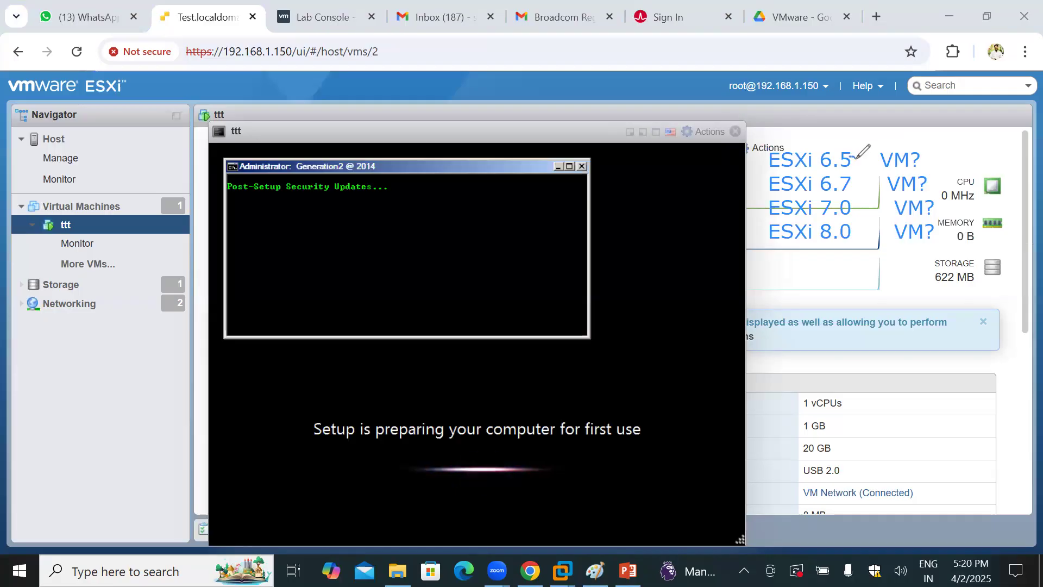
{"action": "left_click_drag", "start_coordinate": [859, 167], "coordinate": [851, 187]}
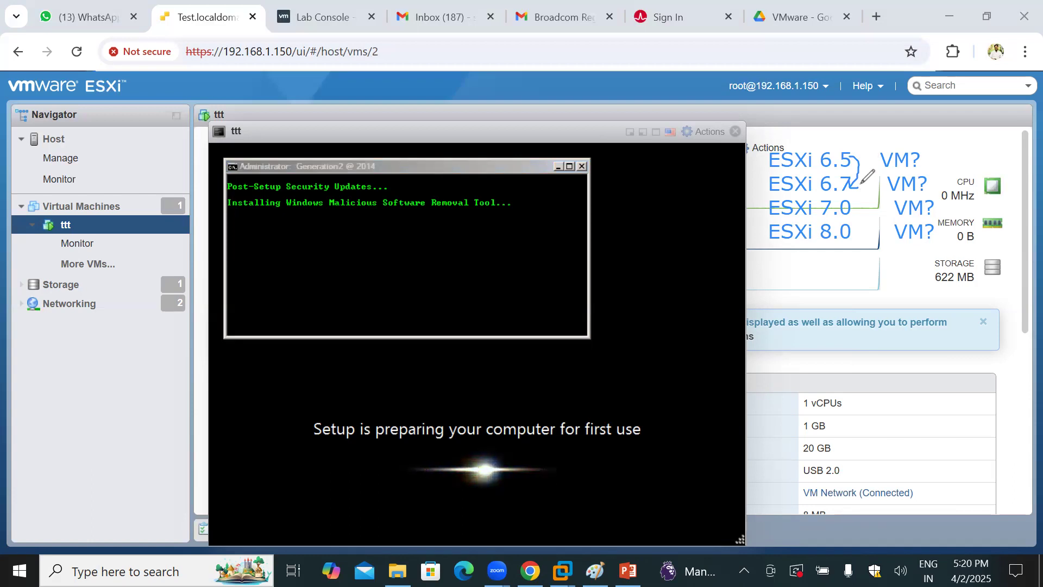
{"action": "mouse_move", "coordinate": [888, 146]}
{"action": "left_mouse_down"}
{"action": "mouse_move", "coordinate": [880, 165]}
{"action": "mouse_move", "coordinate": [917, 167]}
{"action": "mouse_move", "coordinate": [903, 146]}
{"action": "mouse_move", "coordinate": [886, 148]}
{"action": "left_mouse_up"}
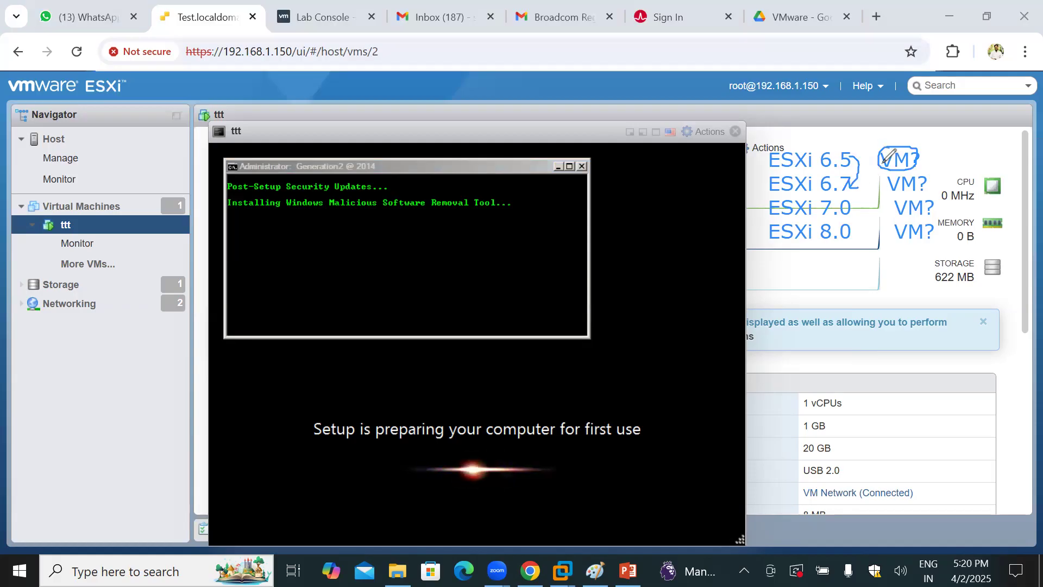
{"action": "left_click_drag", "start_coordinate": [860, 163], "coordinate": [880, 162]}
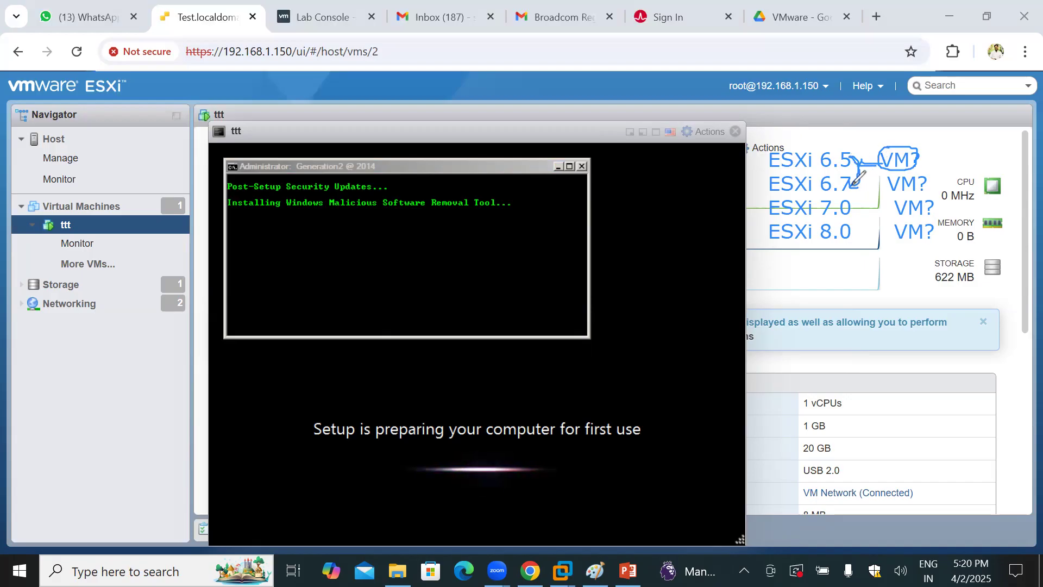
{"action": "mouse_move", "coordinate": [891, 142]}
{"action": "left_mouse_down"}
{"action": "mouse_move", "coordinate": [882, 168]}
{"action": "mouse_move", "coordinate": [930, 161]}
{"action": "mouse_move", "coordinate": [907, 139]}
{"action": "mouse_move", "coordinate": [867, 176]}
{"action": "mouse_move", "coordinate": [869, 163]}
{"action": "mouse_move", "coordinate": [875, 181]}
{"action": "left_mouse_up"}
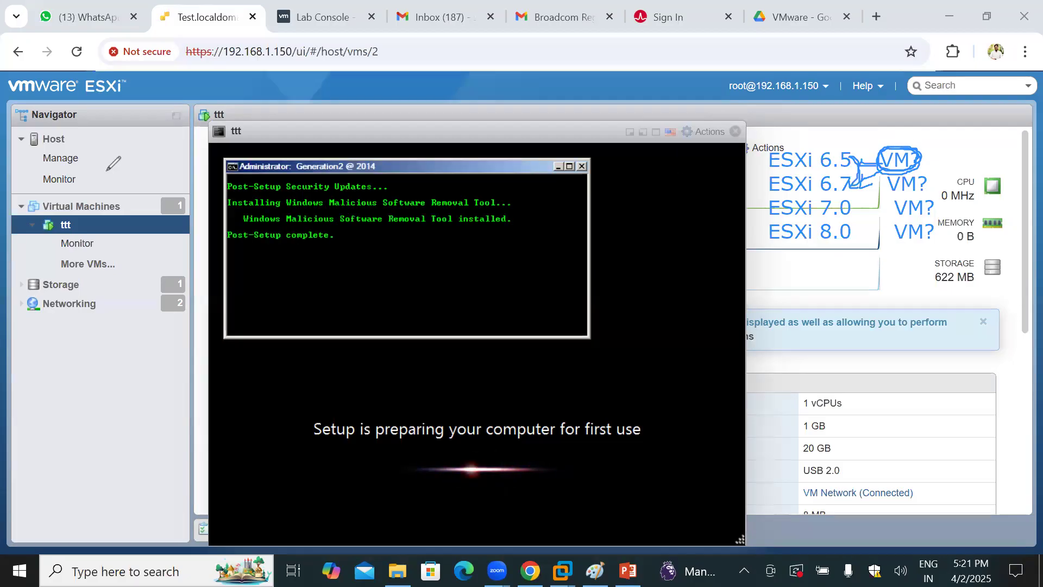
{"action": "left_click", "coordinate": [943, 157]}
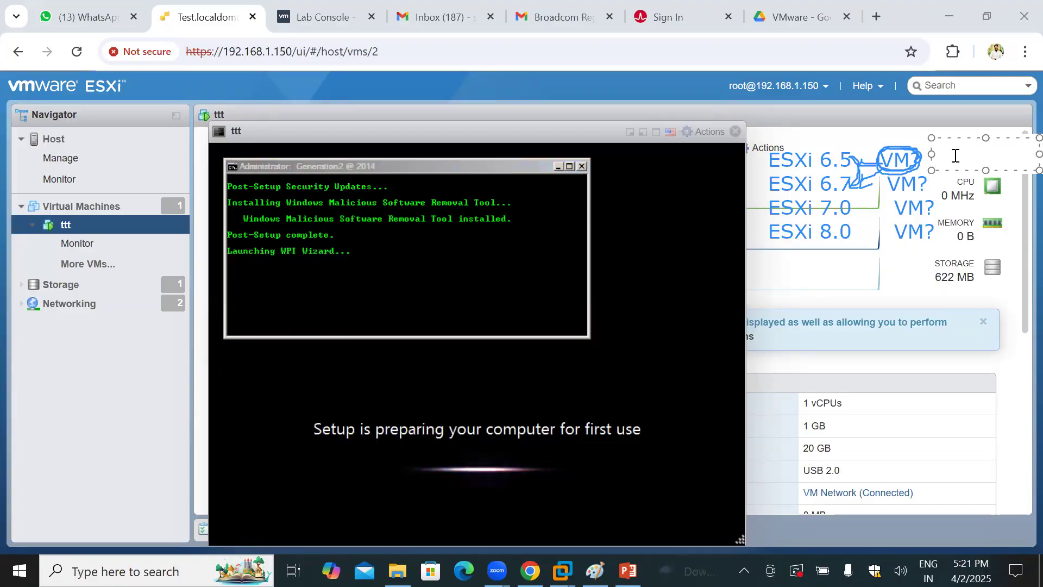
Type 13 and 14 on separate lines in the new note beside the circled VM?
{"action": "type", "text": "13"}
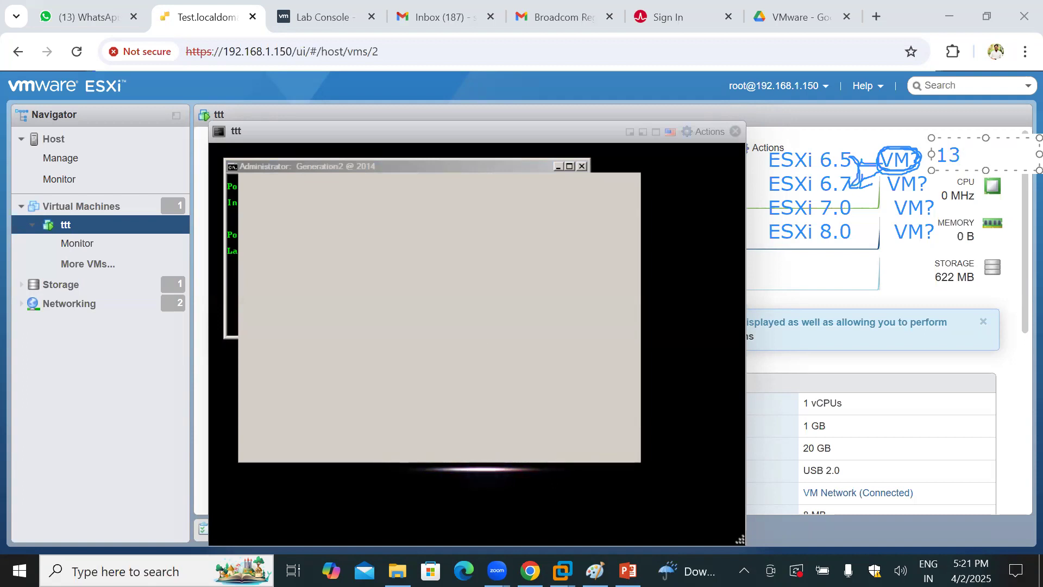
{"action": "key", "text": "Return"}
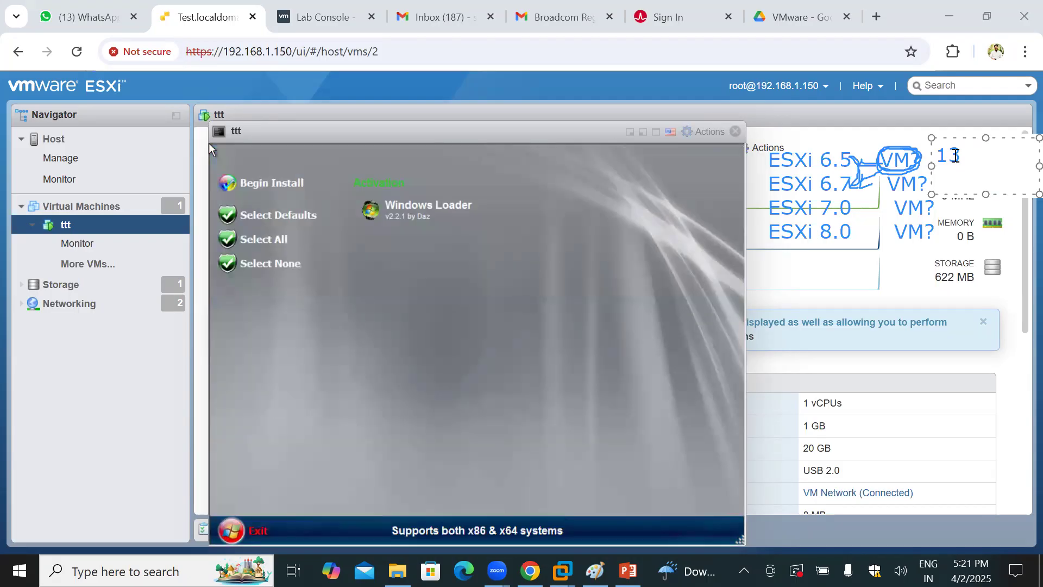
{"action": "type", "text": "14"}
Add 15 and 16 on new lines to the number note and commit it
{"action": "key", "text": "Return"}
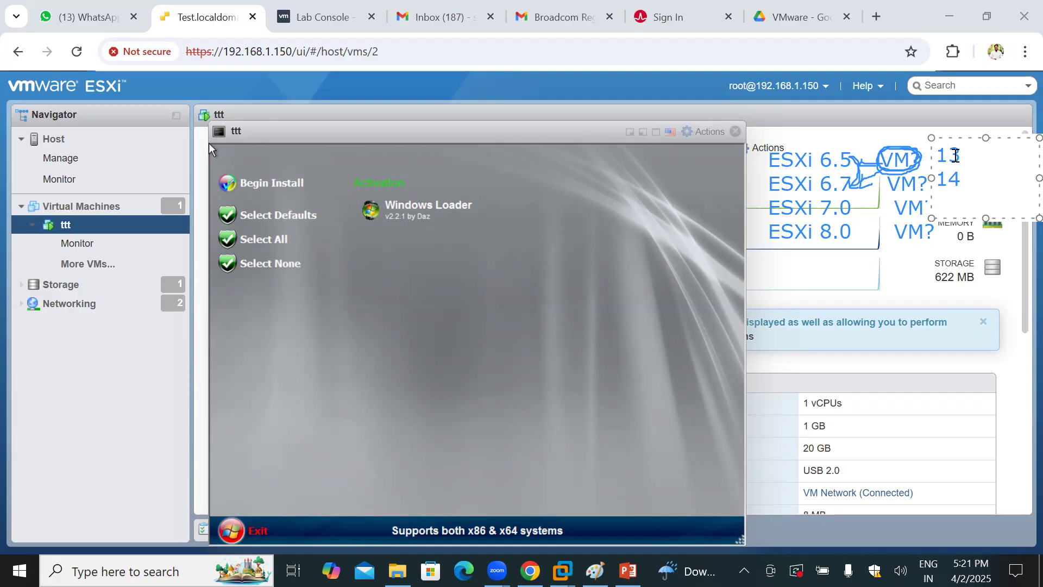
{"action": "type", "text": "15"}
{"action": "key", "text": "Return"}
{"action": "type", "text": "16"}
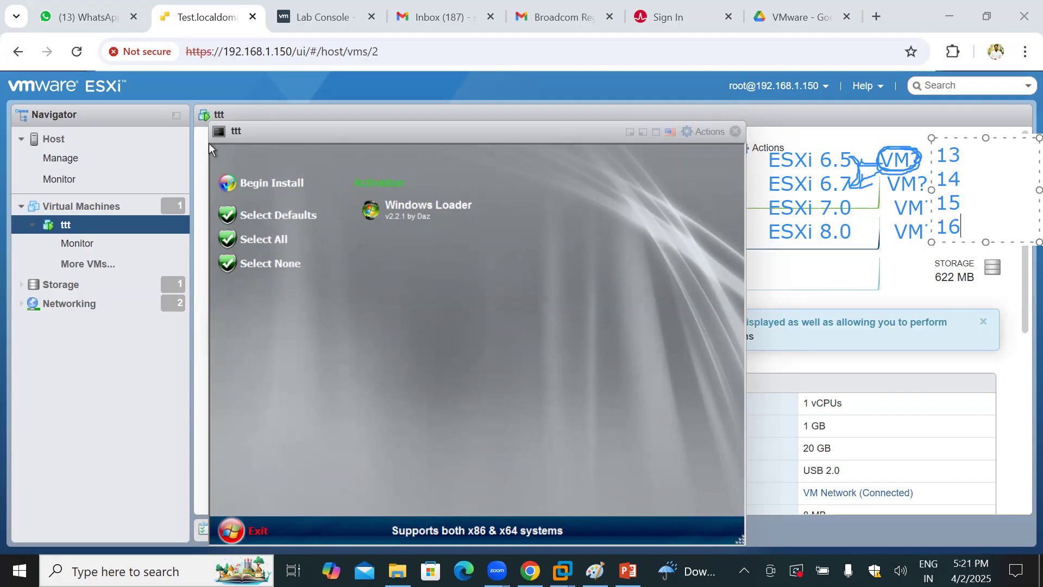
{"action": "left_click", "coordinate": [583, 354]}
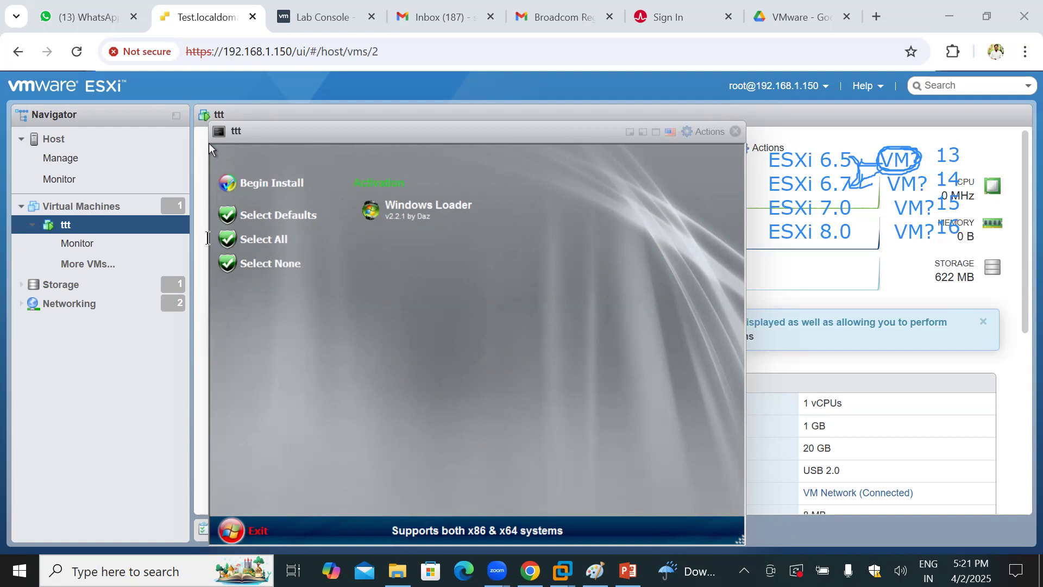
Launch ttt's Windows Post-Install Wizard, then close the console to return to the VM summary
{"action": "left_click", "coordinate": [284, 180]}
{"action": "left_click", "coordinate": [396, 239]}
{"action": "left_click", "coordinate": [271, 183]}
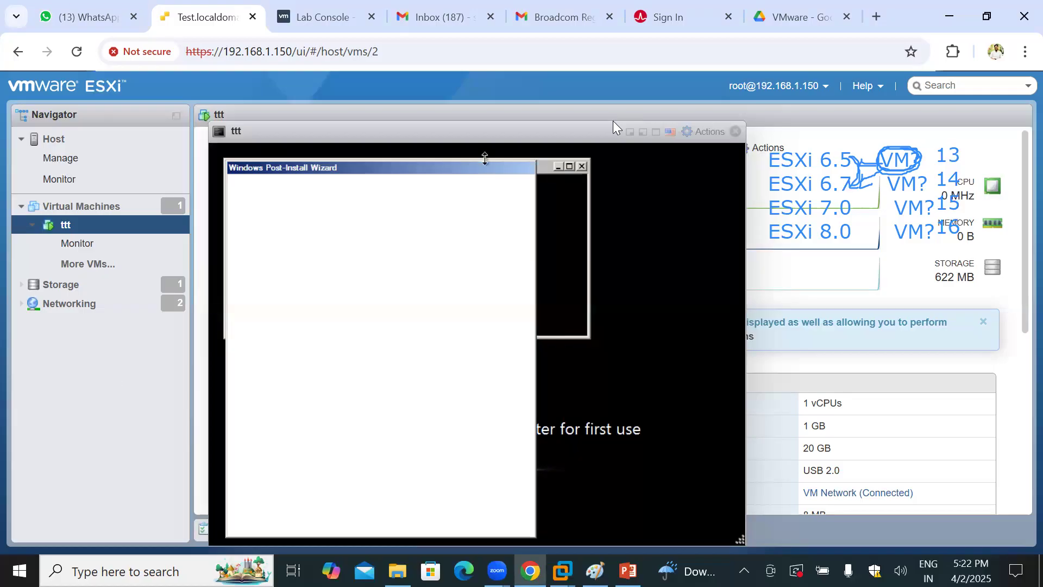
{"action": "left_click", "coordinate": [735, 128]}
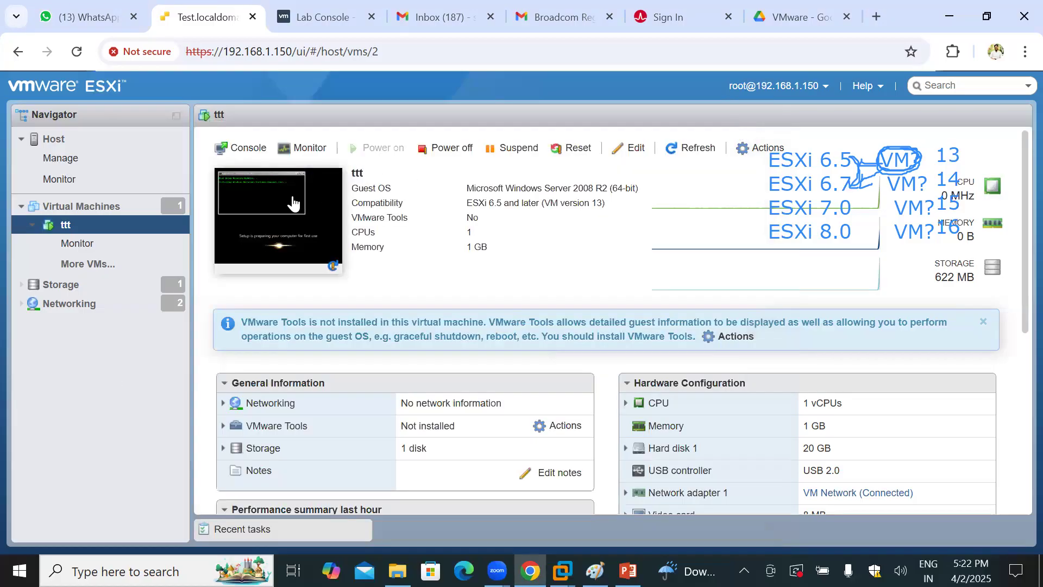
Highlight ttt's VM version 13 compatibility and resource details, then open the ttt console
{"action": "left_click_drag", "start_coordinate": [608, 207], "coordinate": [474, 203]}
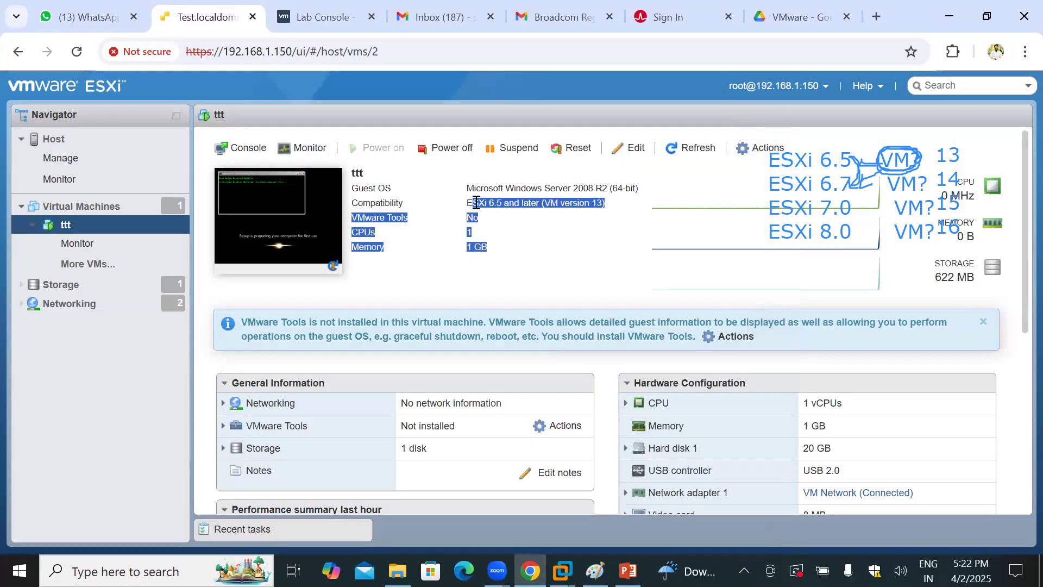
{"action": "left_click", "coordinate": [362, 169]}
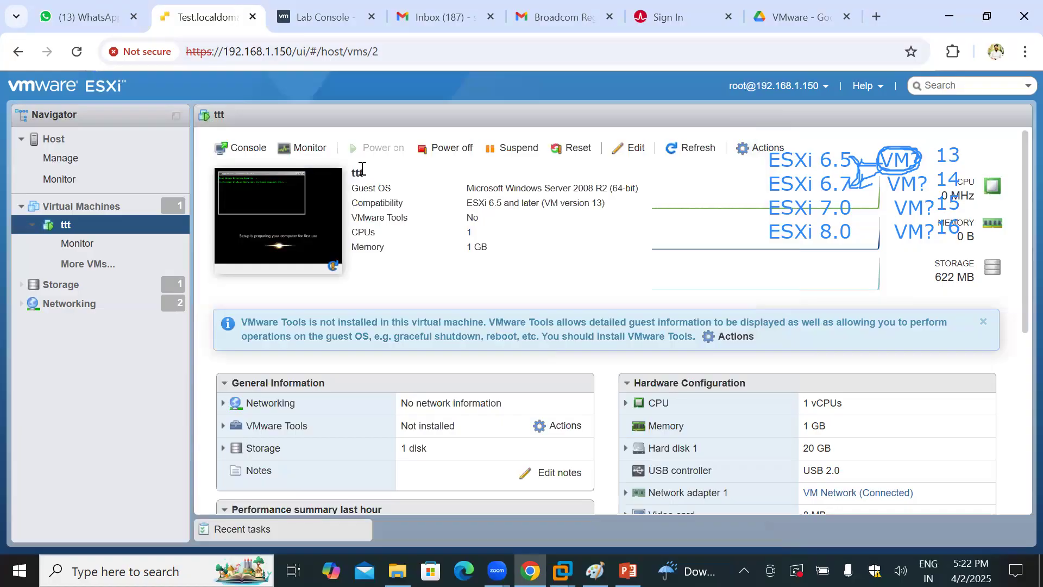
{"action": "left_click_drag", "start_coordinate": [605, 203], "coordinate": [535, 200]}
{"action": "left_click", "coordinate": [595, 224]}
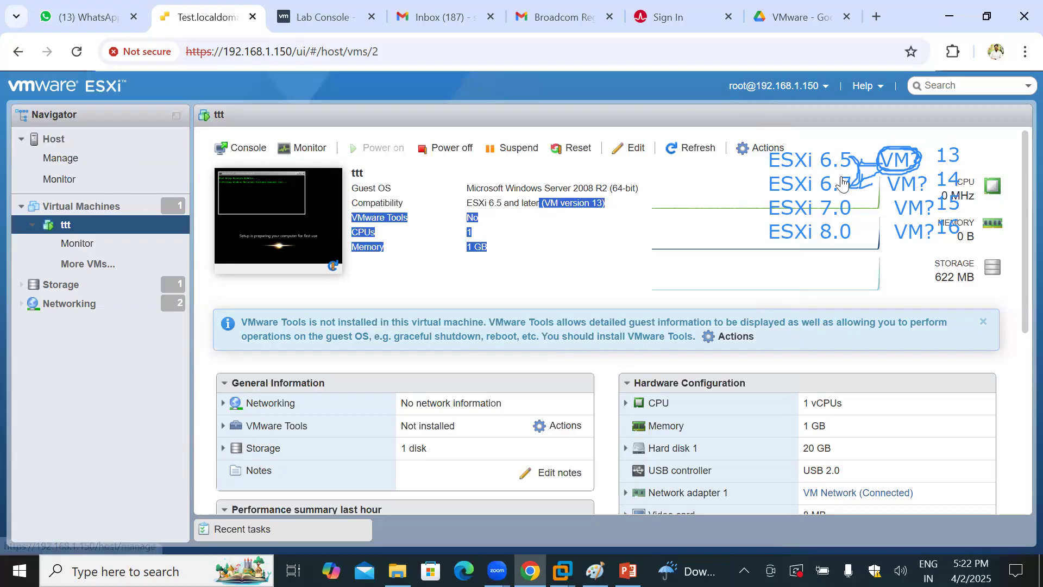
{"action": "left_click", "coordinate": [586, 188]}
{"action": "left_click_drag", "start_coordinate": [607, 203], "coordinate": [470, 202]}
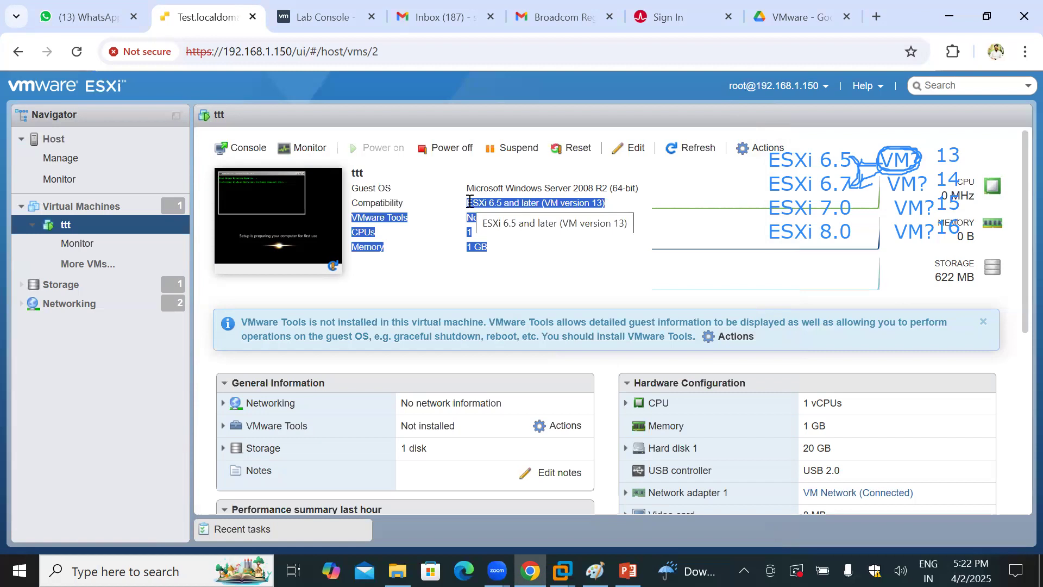
{"action": "left_click", "coordinate": [251, 199]}
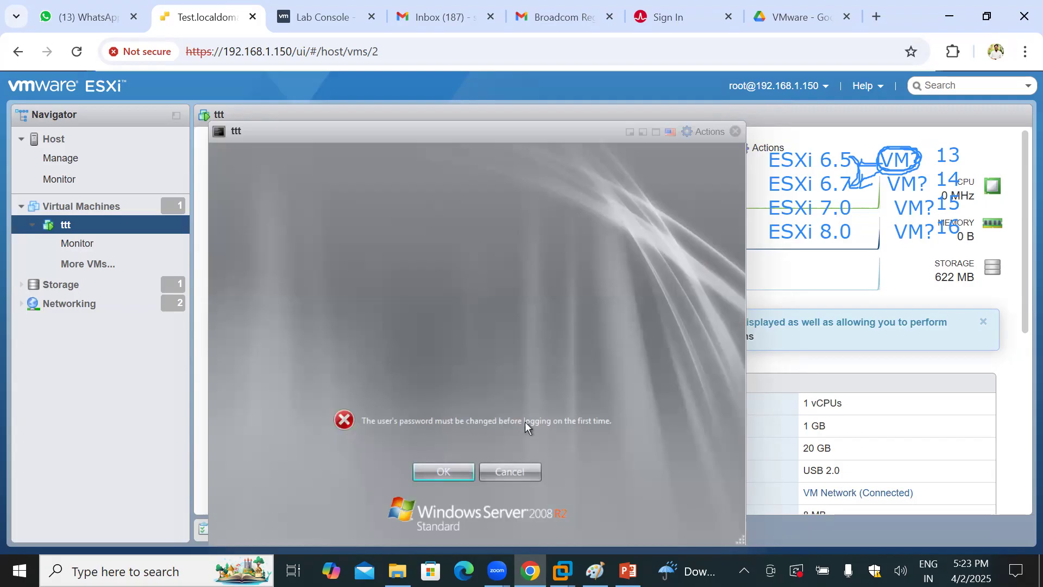
Replace the Administrator password at first logon and continue to the Windows Server 2008 R2 desktop
{"action": "left_click", "coordinate": [457, 468]}
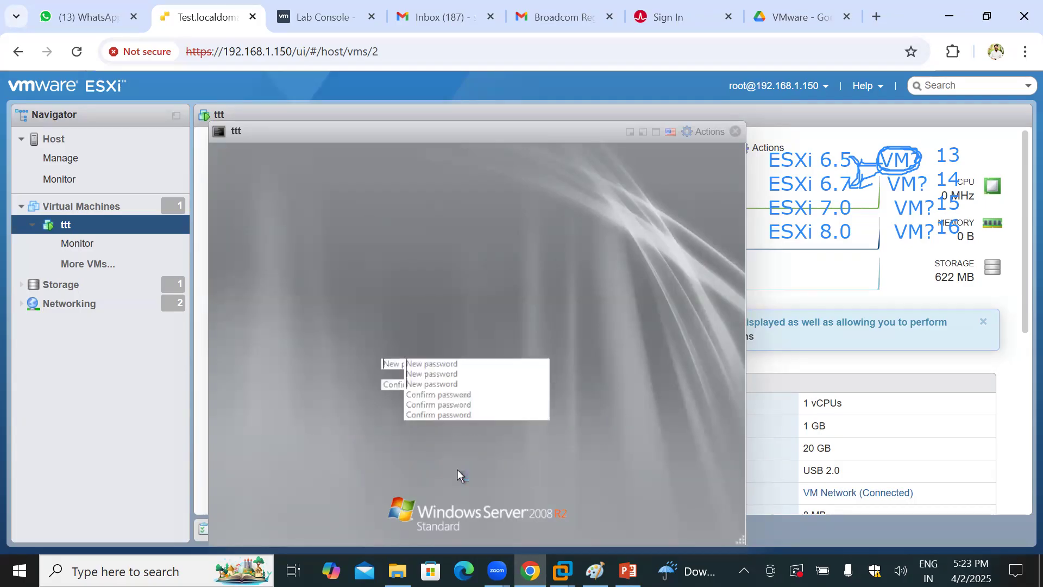
{"action": "type", "text": "•••••••••"}
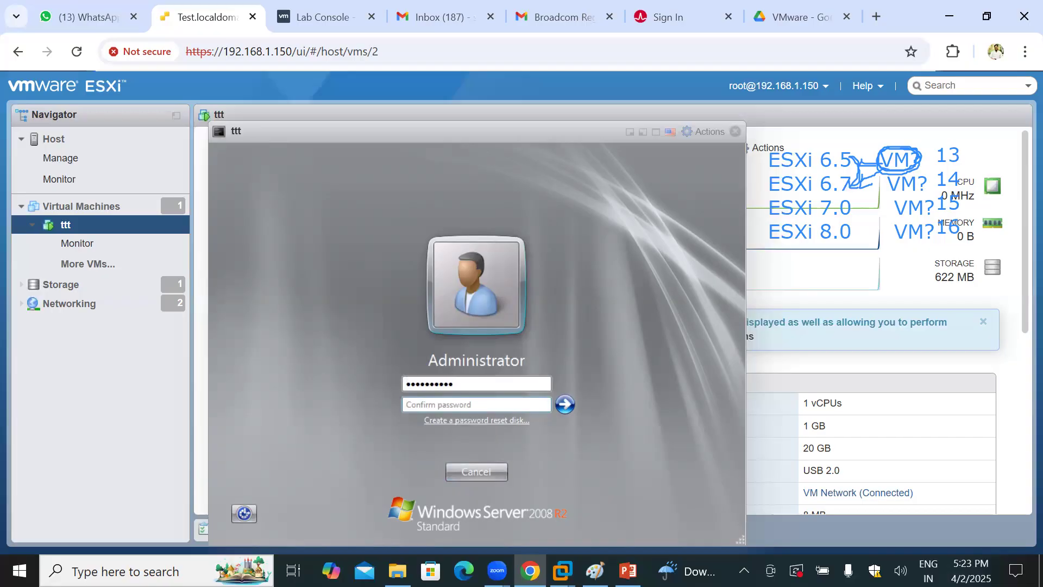
{"action": "type", "text": "••••••••••"}
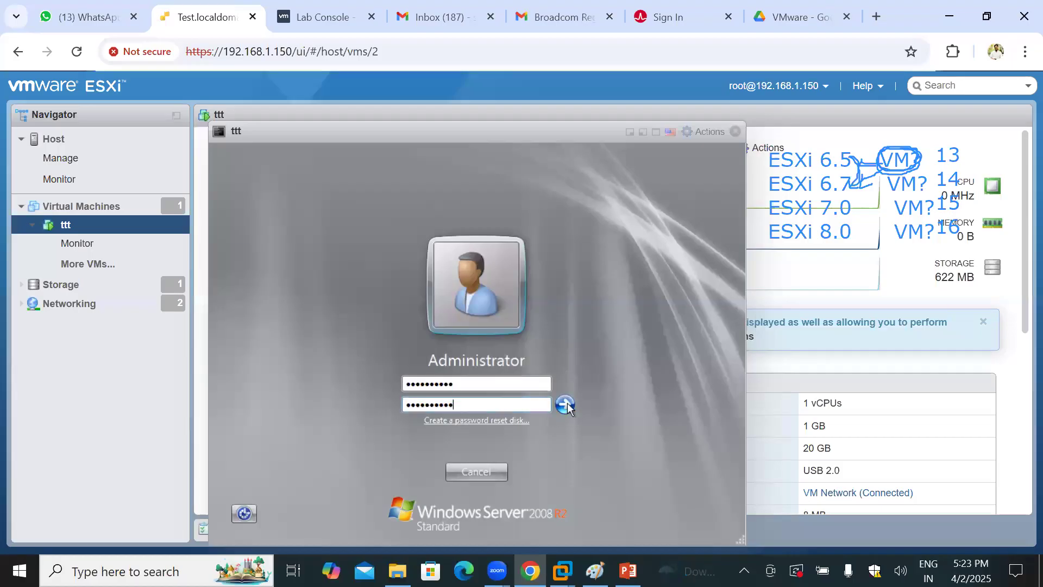
{"action": "left_click", "coordinate": [565, 404]}
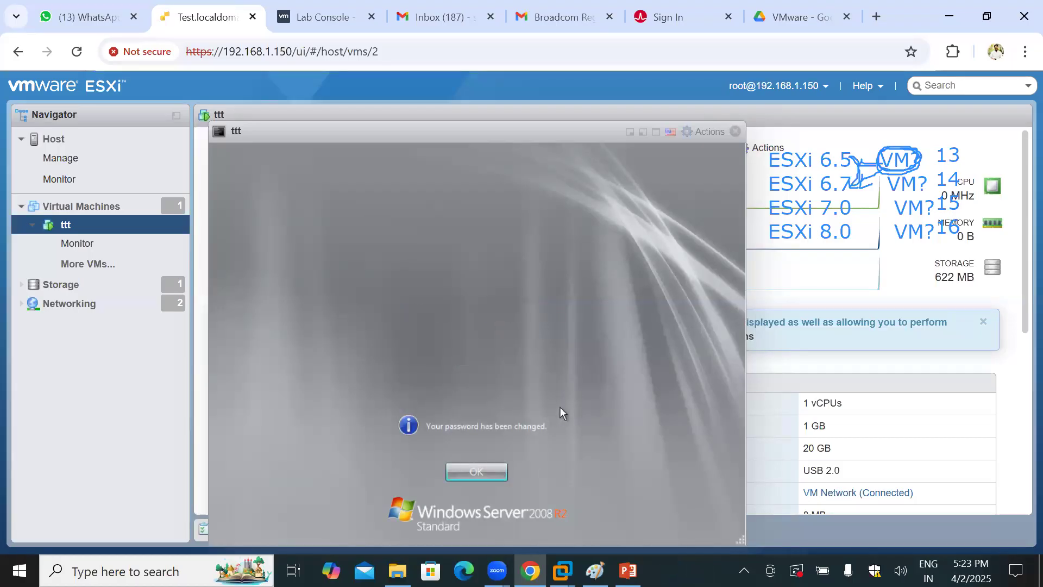
{"action": "left_click", "coordinate": [476, 471]}
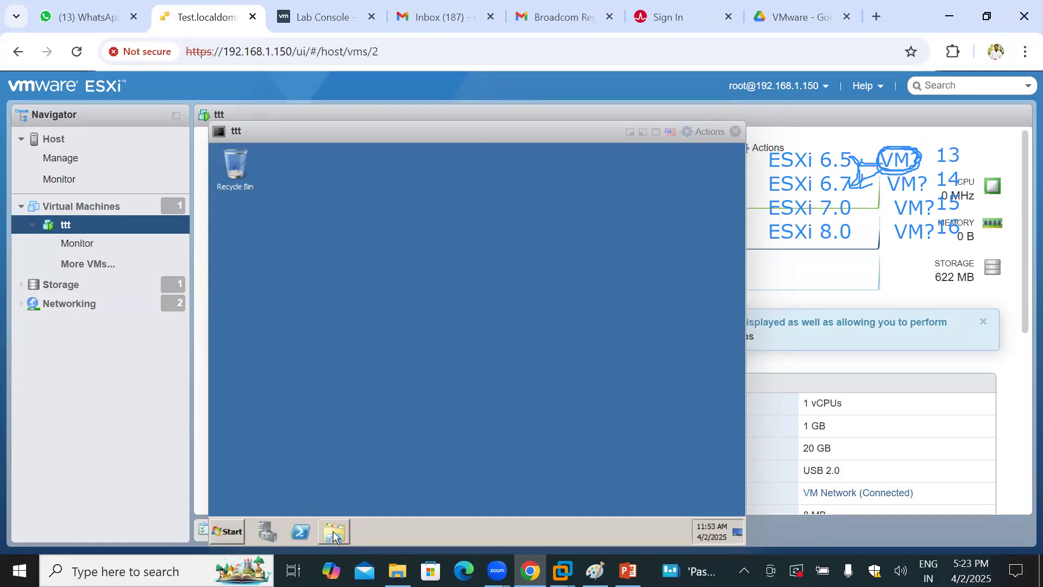
{"action": "left_click", "coordinate": [345, 521]}
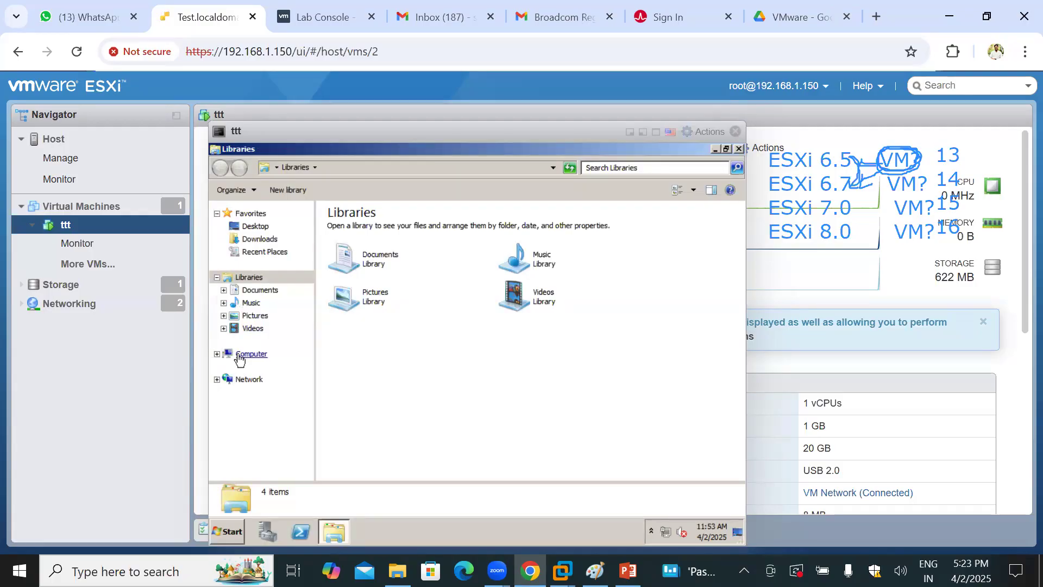
{"action": "left_click", "coordinate": [239, 354]}
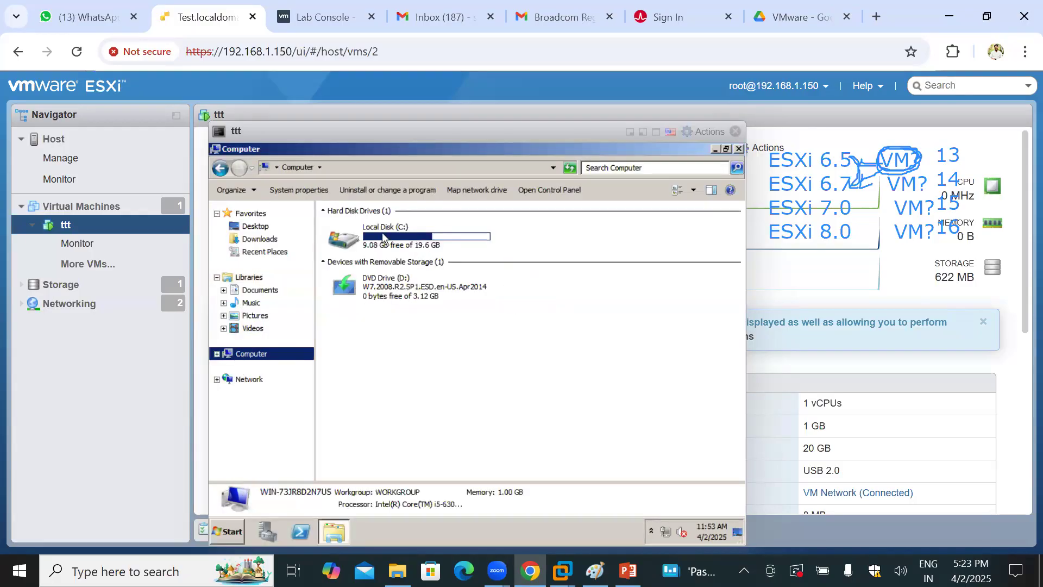
{"action": "left_click", "coordinate": [424, 244]}
{"action": "left_click", "coordinate": [541, 238]}
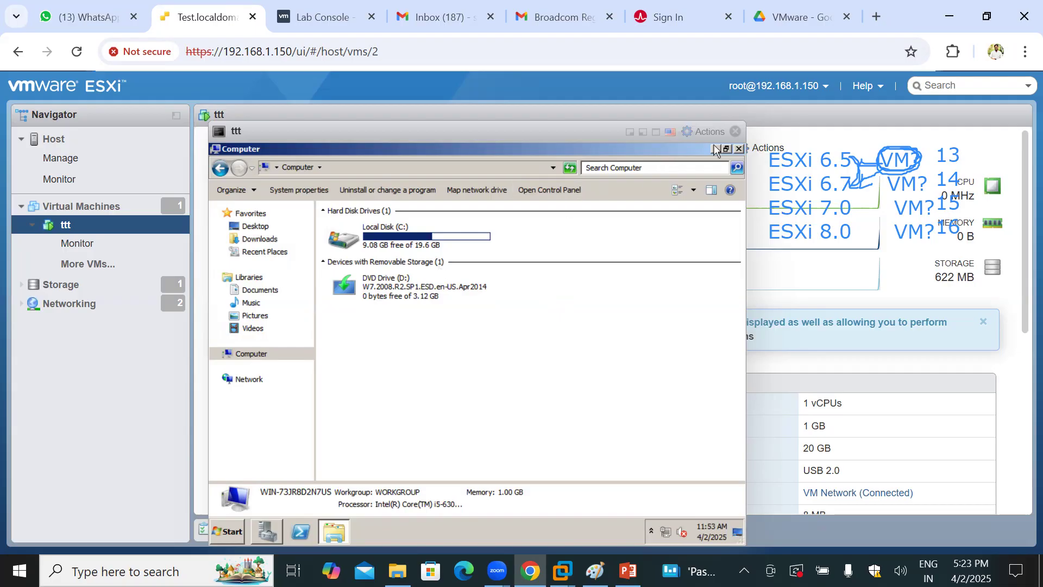
{"action": "left_click", "coordinate": [739, 150]}
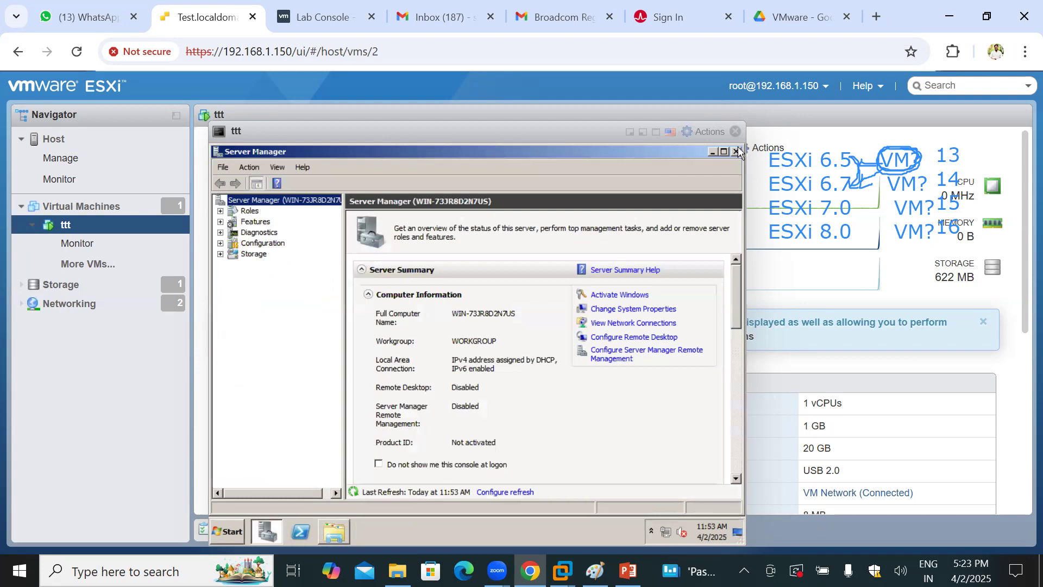
{"action": "left_click", "coordinate": [737, 152]}
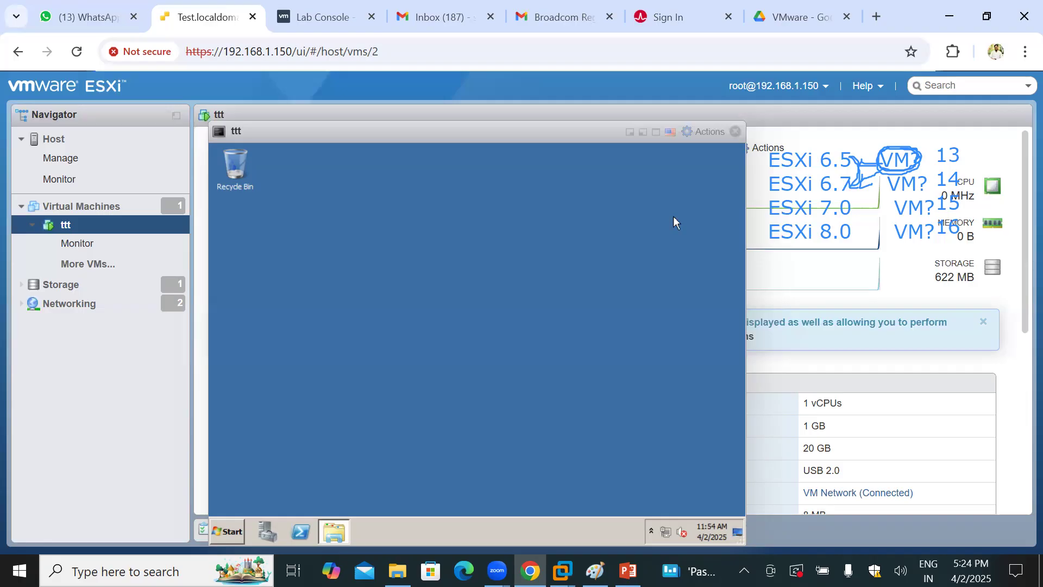
Look through ttt's Actions list and right-click menu without choosing anything
{"action": "left_click", "coordinate": [699, 133]}
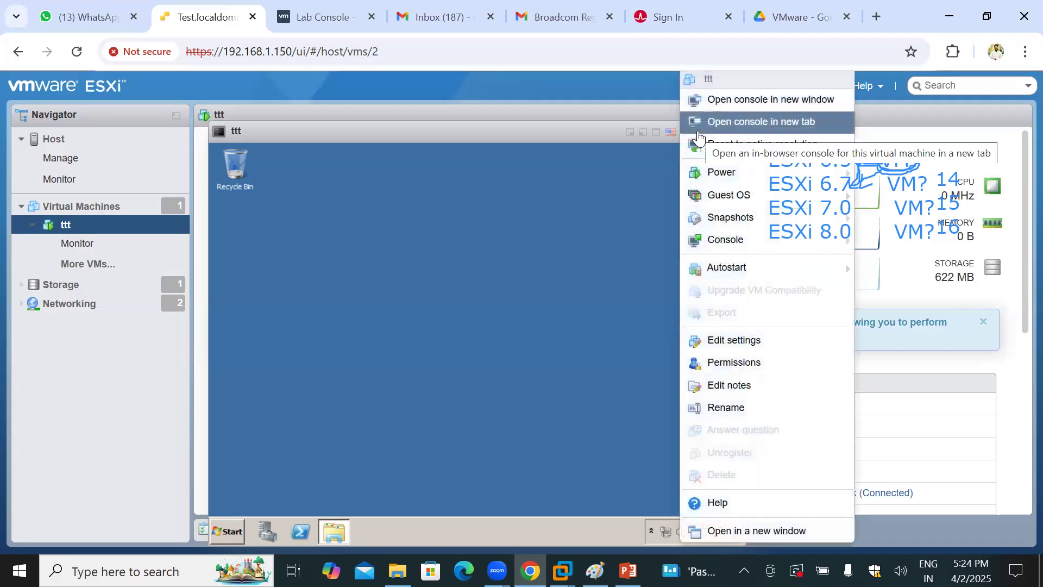
{"action": "left_click", "coordinate": [560, 247]}
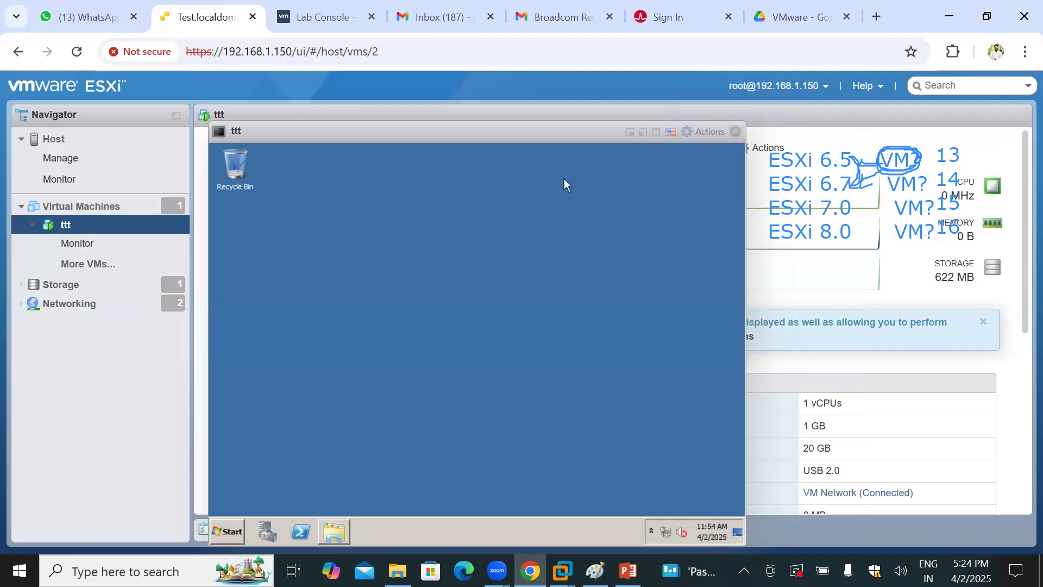
{"action": "left_click", "coordinate": [697, 133]}
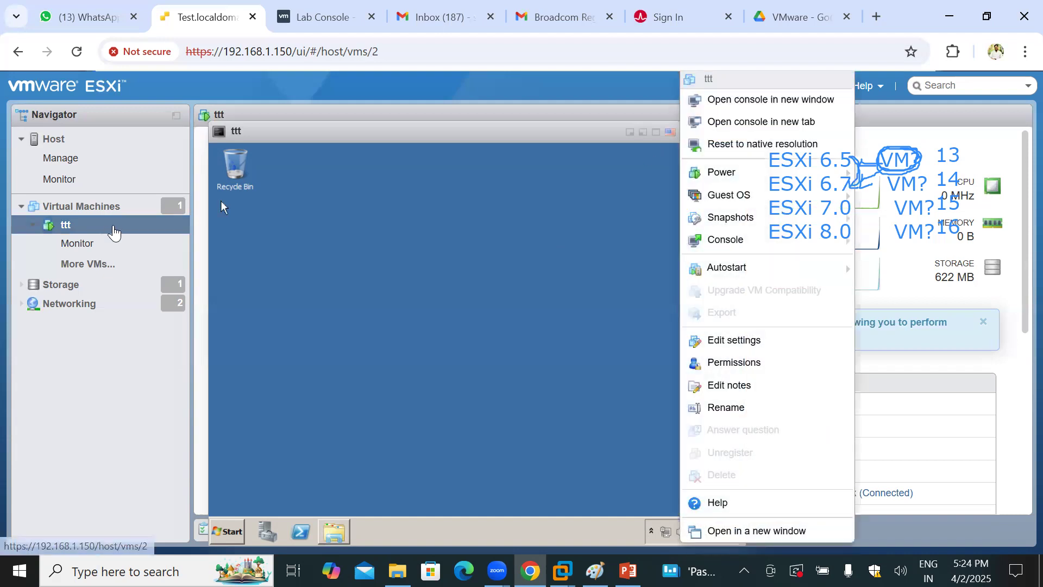
{"action": "right_click", "coordinate": [114, 231]}
{"action": "mouse_move", "coordinate": [155, 200]}
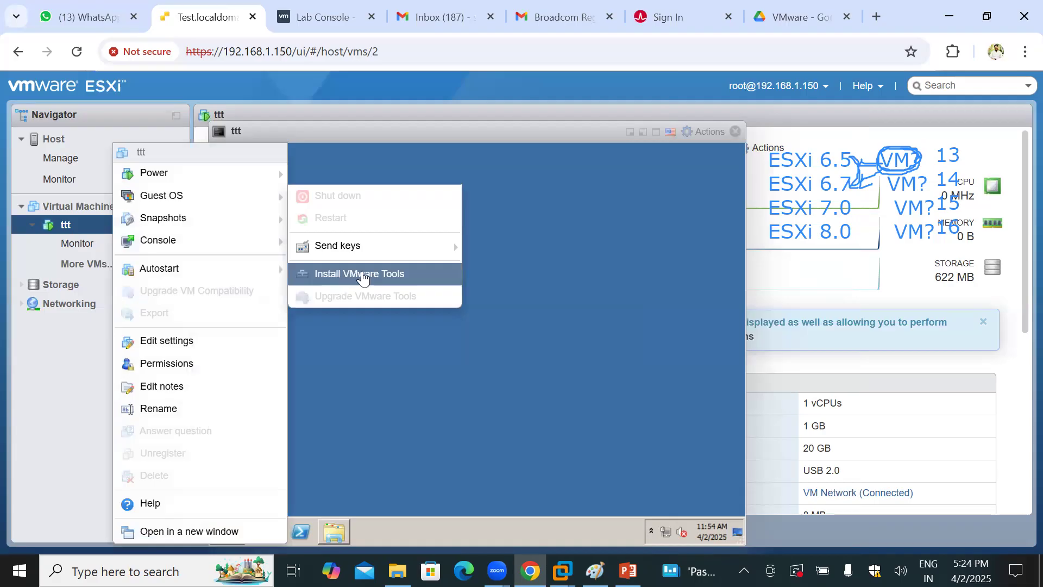
{"action": "left_click", "coordinate": [705, 132]}
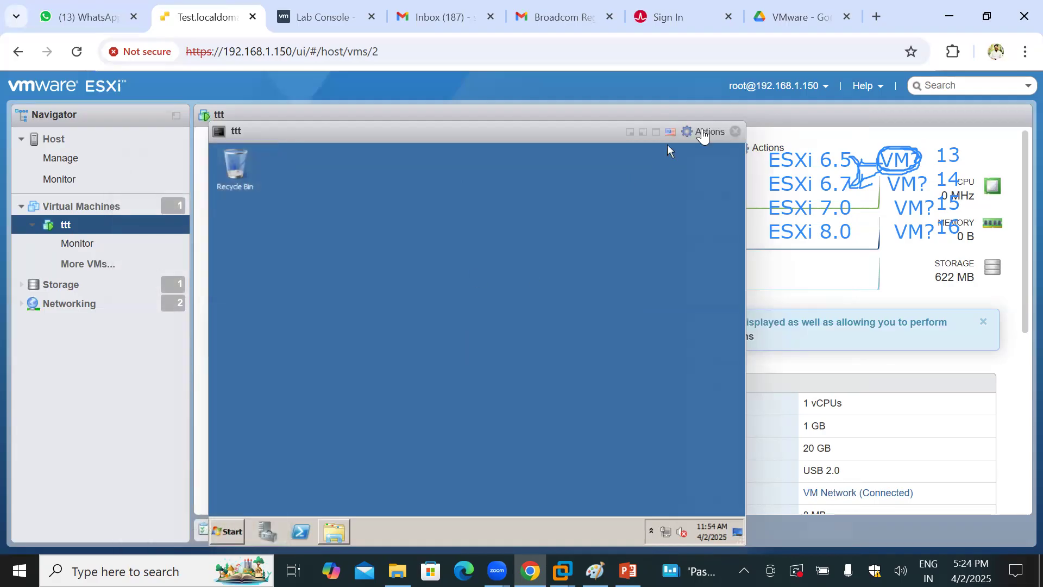
{"action": "mouse_move", "coordinate": [707, 194]}
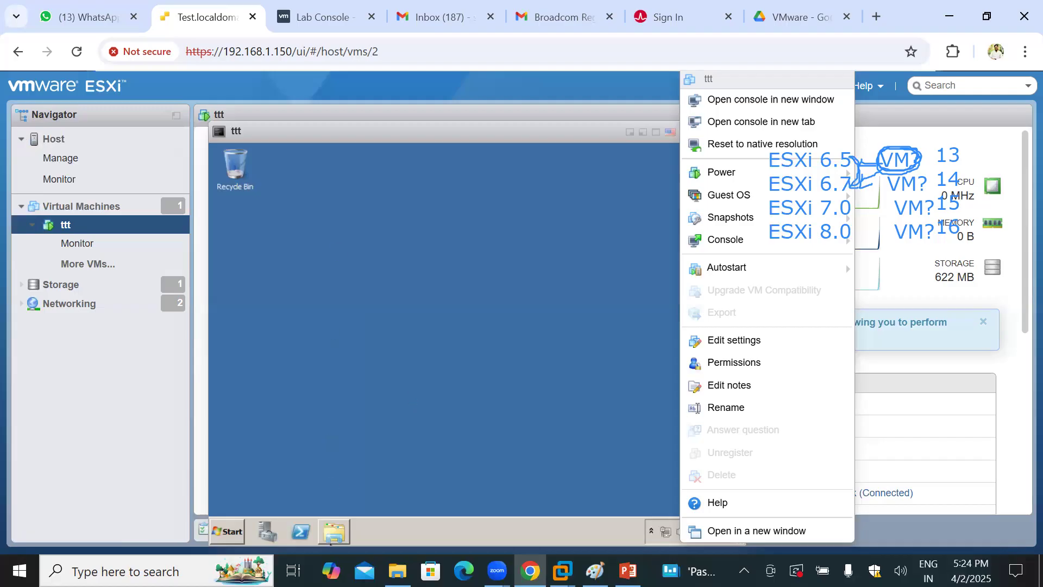
Open the guest's Computer window and use Guest OS > Install VMware Tools to mount the tools CD
{"action": "left_click", "coordinate": [331, 538]}
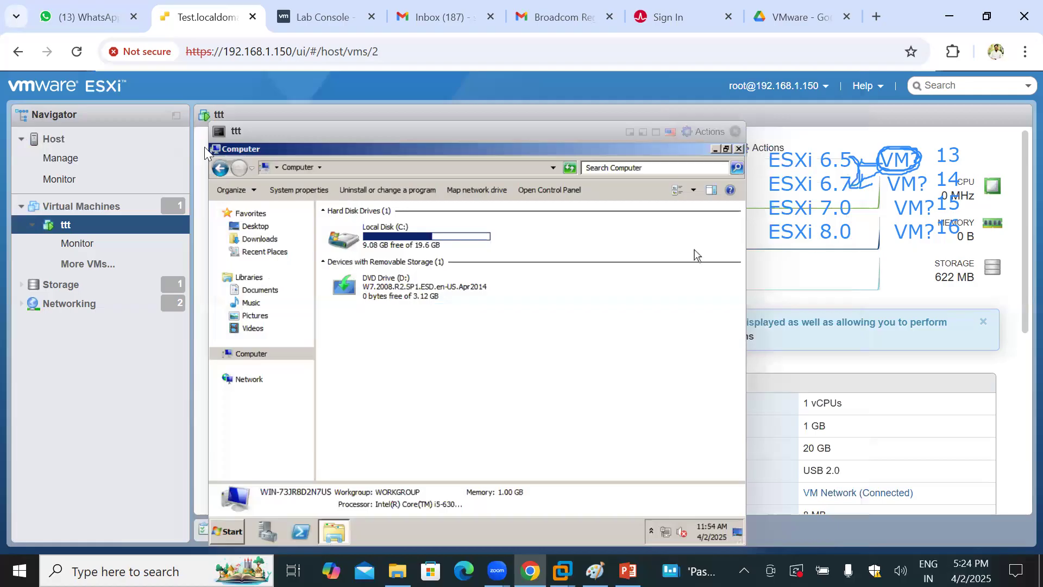
{"action": "mouse_move", "coordinate": [347, 255]}
{"action": "left_mouse_down"}
{"action": "mouse_move", "coordinate": [340, 266]}
{"action": "mouse_move", "coordinate": [383, 322]}
{"action": "mouse_move", "coordinate": [491, 269]}
{"action": "mouse_move", "coordinate": [399, 246]}
{"action": "left_mouse_up"}
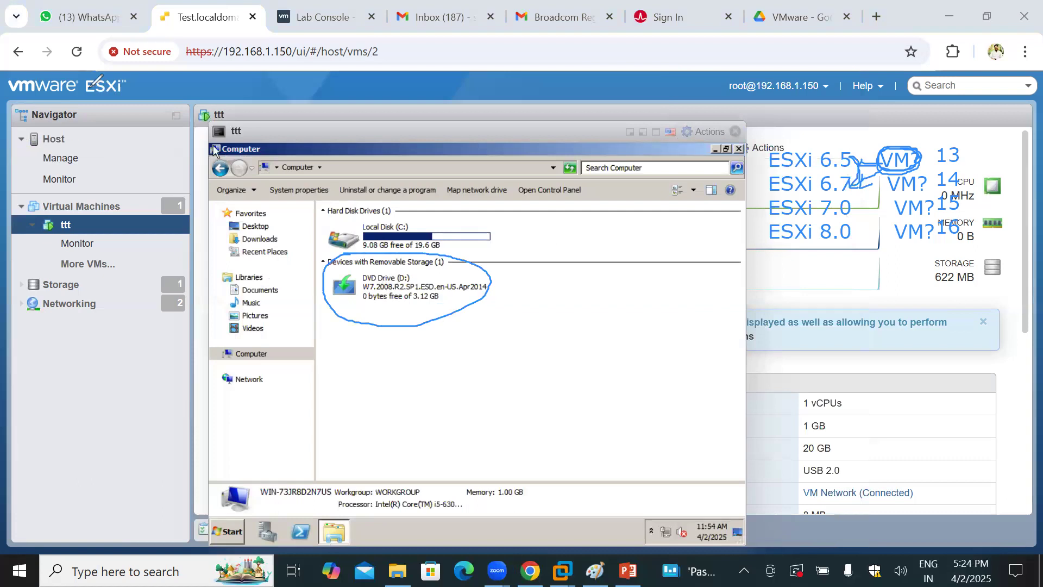
{"action": "left_click", "coordinate": [702, 132]}
{"action": "left_click", "coordinate": [726, 197]}
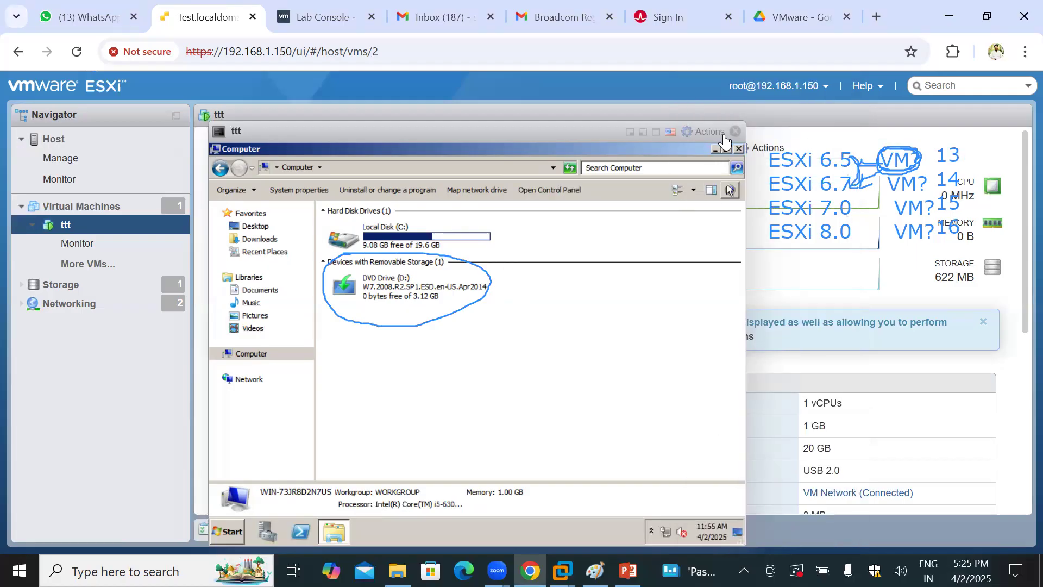
{"action": "left_click", "coordinate": [709, 132]}
{"action": "mouse_move", "coordinate": [727, 191]}
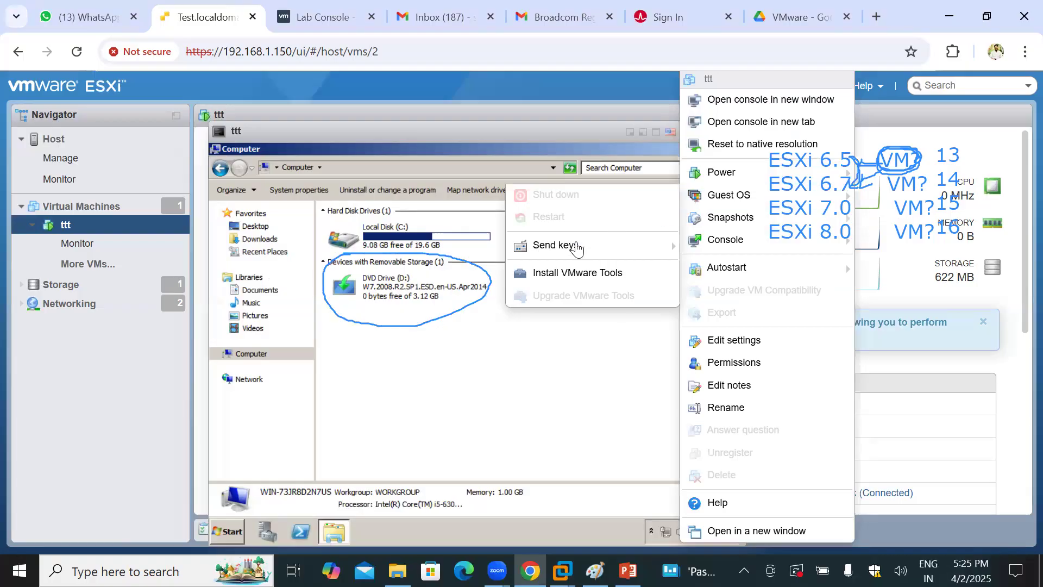
{"action": "left_click", "coordinate": [559, 276]}
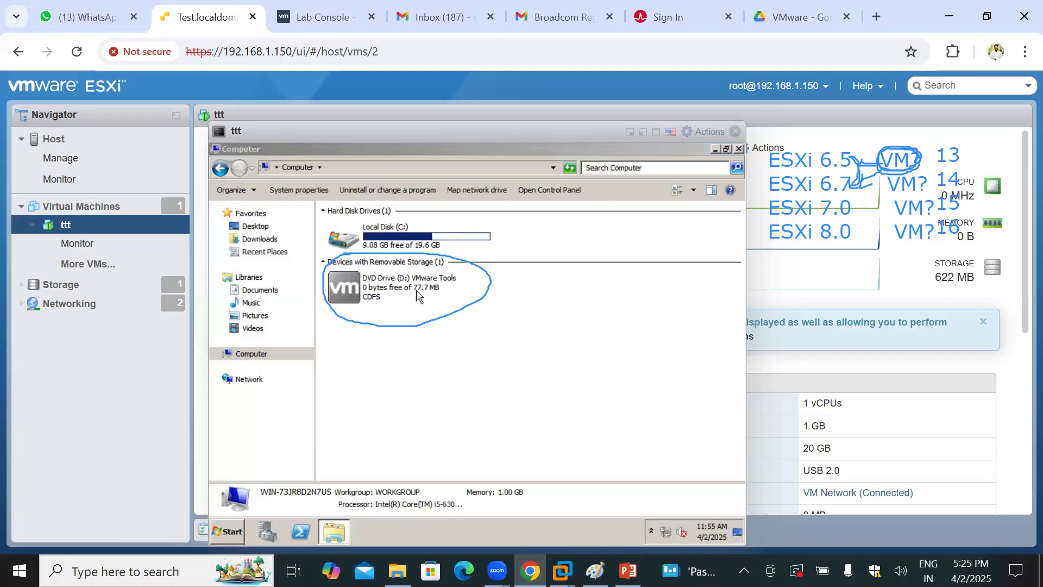
Launch VMware Tools setup from DVD Drive (D:), close AutoPlay, and install with the Typical setup type
{"action": "double_click", "coordinate": [417, 294]}
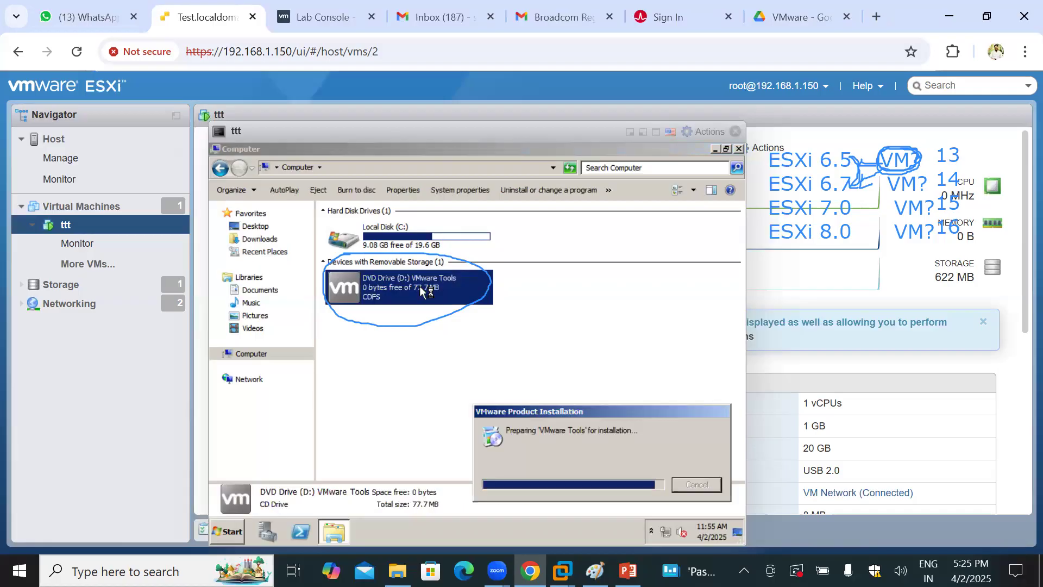
{"action": "left_click", "coordinate": [739, 149]}
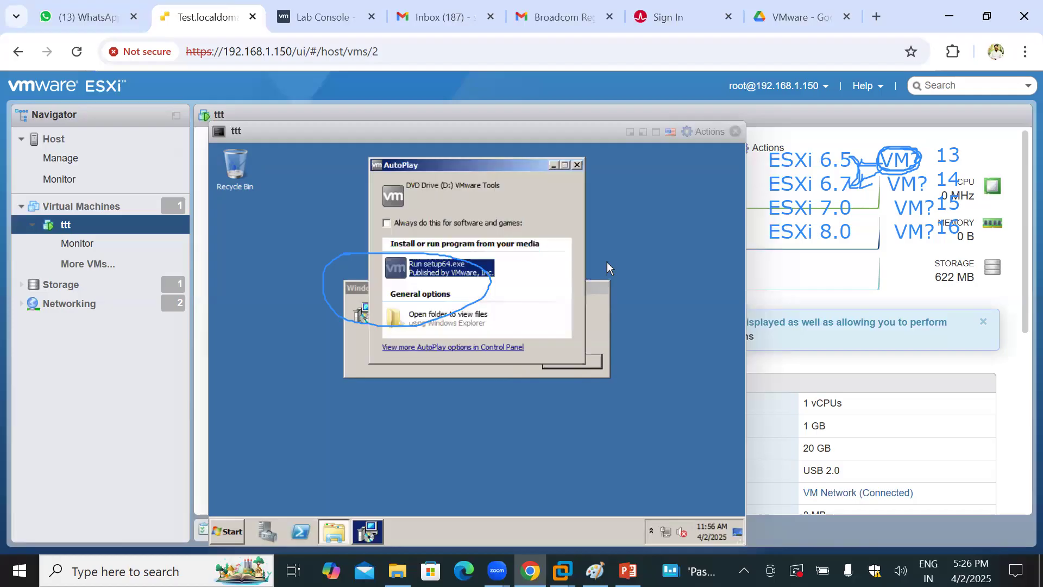
{"action": "left_click", "coordinate": [579, 163]}
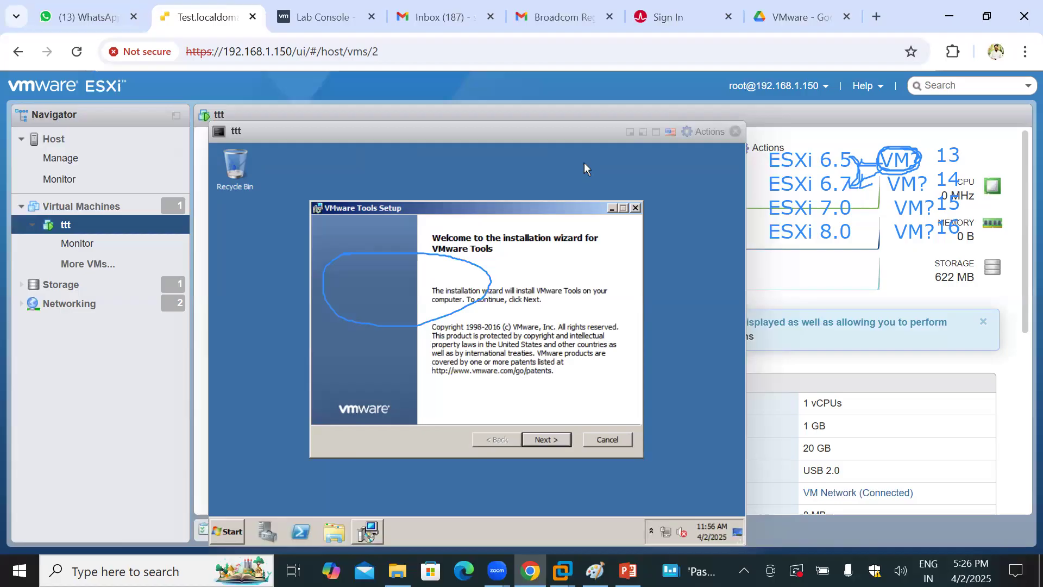
{"action": "left_click", "coordinate": [541, 445]}
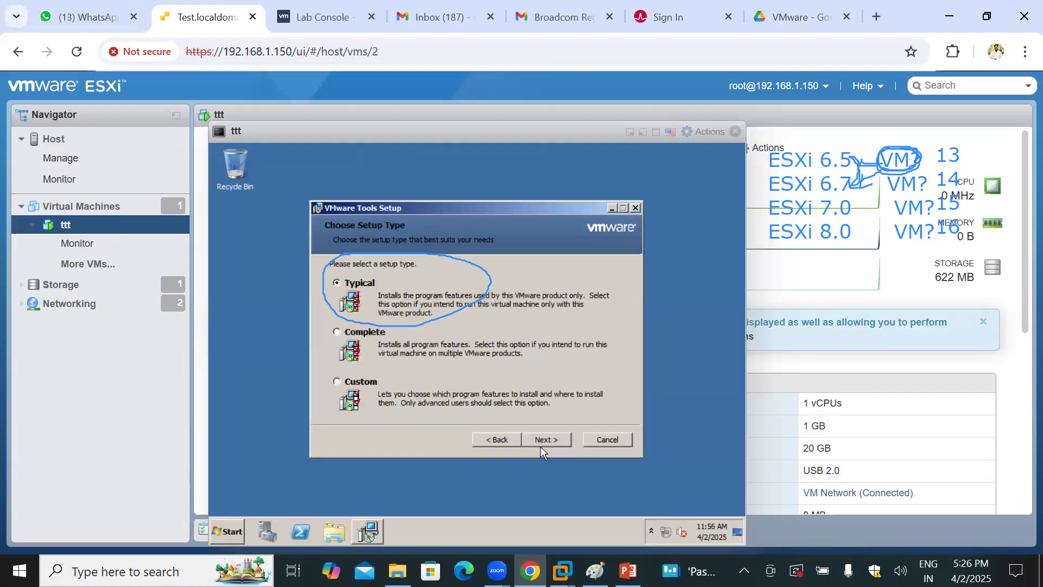
{"action": "left_click", "coordinate": [556, 444]}
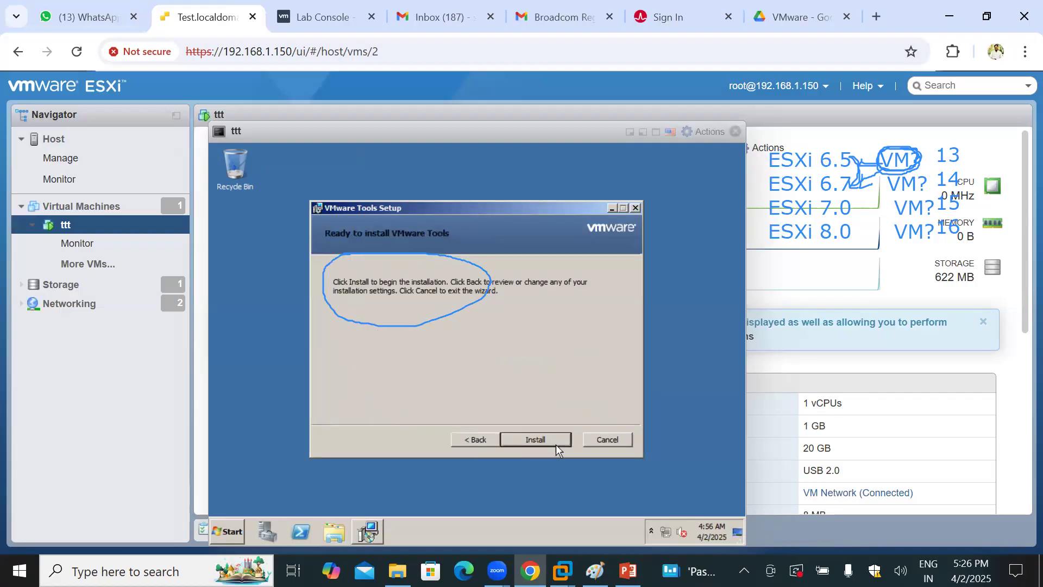
{"action": "left_click", "coordinate": [556, 444]}
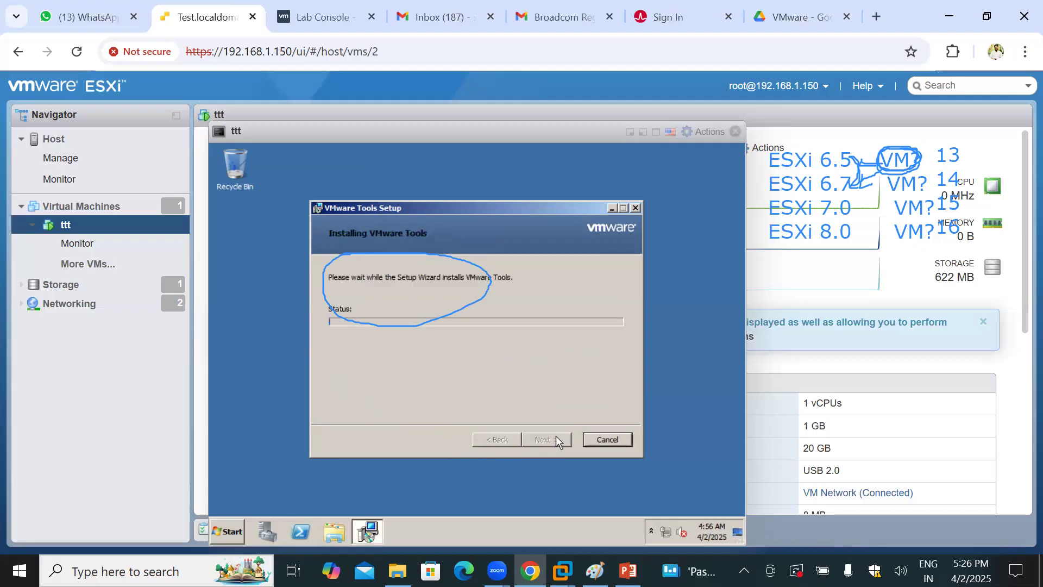
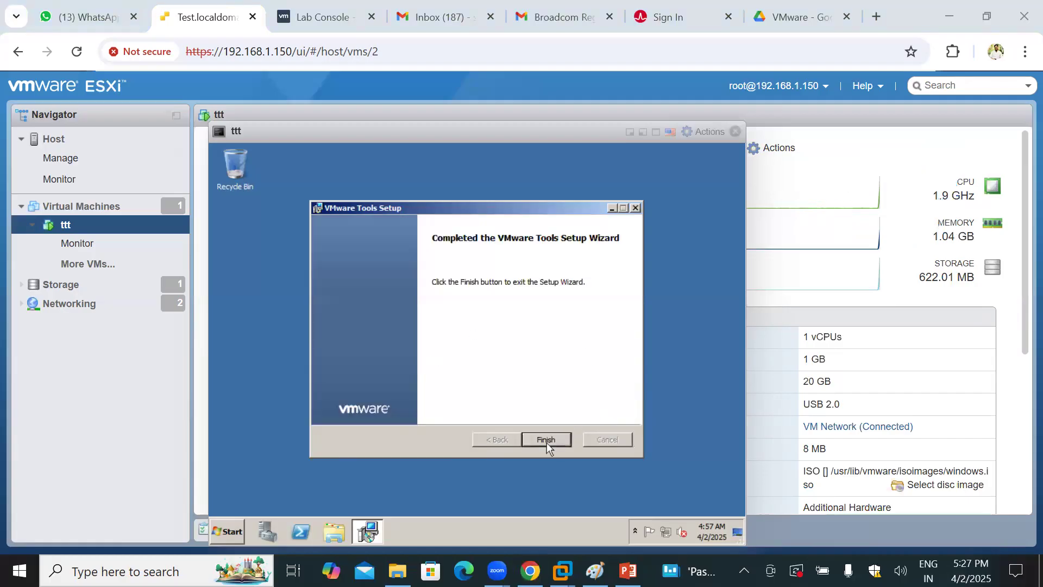
Complete the VMware Tools setup wizard and agree to restart the ttt guest now
{"action": "left_click", "coordinate": [547, 441]}
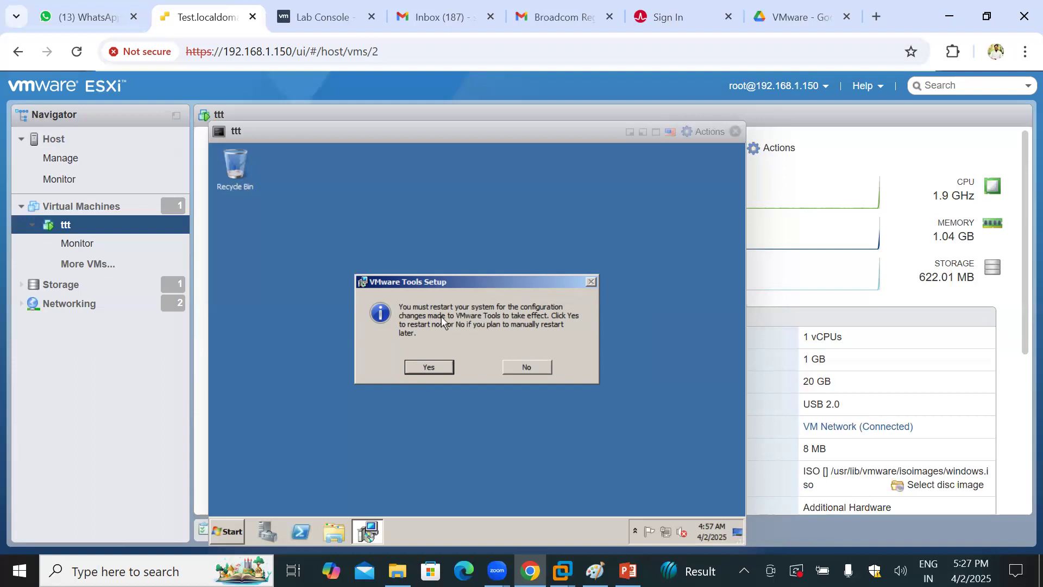
{"action": "left_click", "coordinate": [425, 373]}
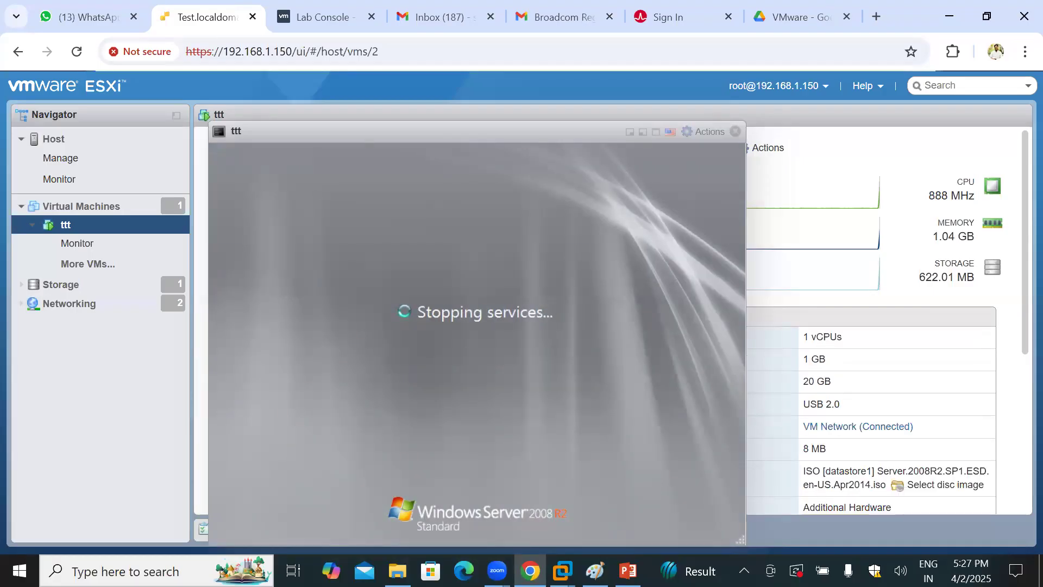
{"action": "left_click", "coordinate": [595, 571]}
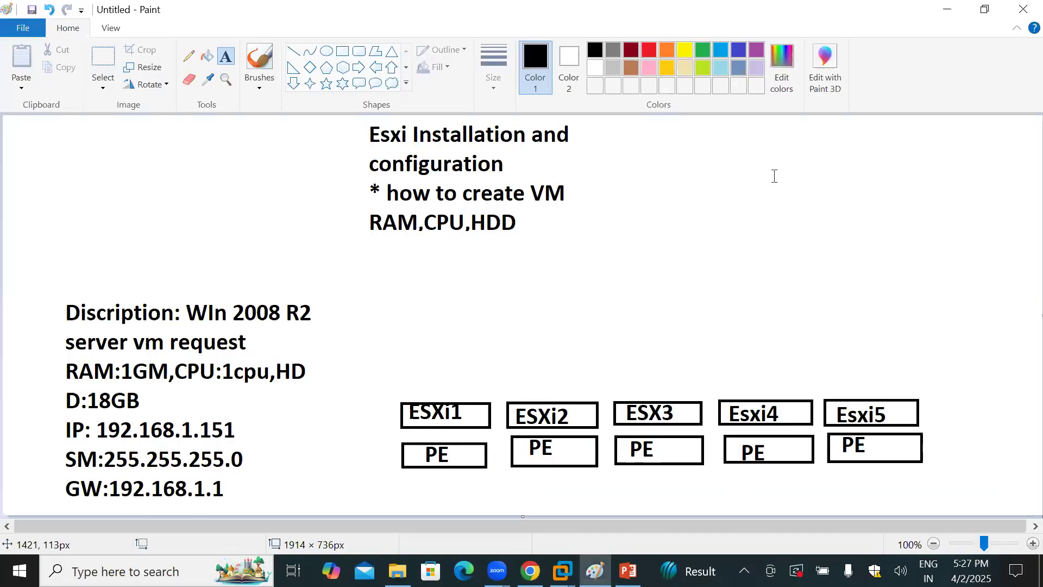
{"action": "left_click", "coordinate": [723, 160]}
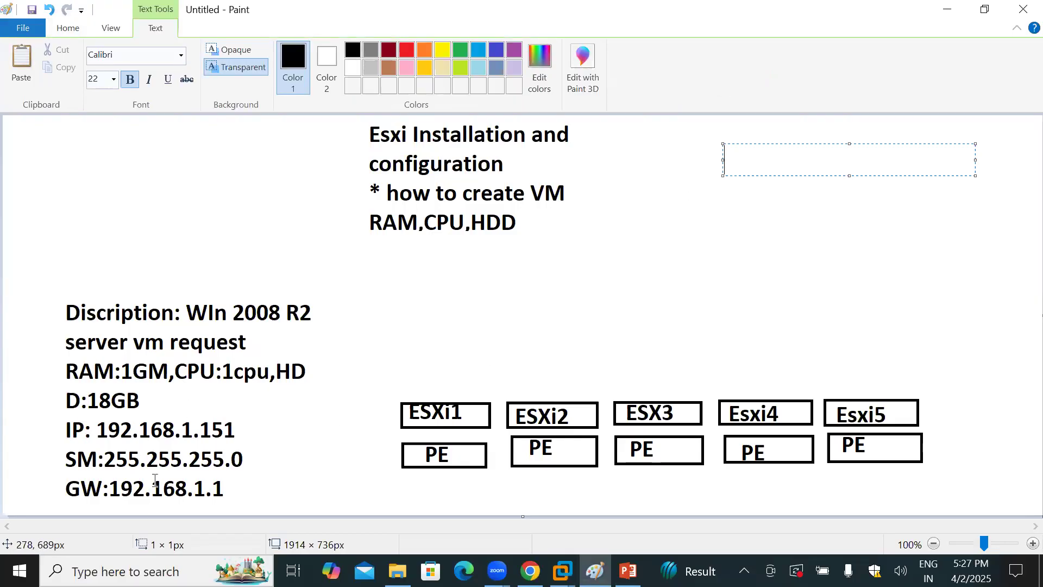
{"action": "left_click_drag", "start_coordinate": [66, 430], "coordinate": [124, 437]}
{"action": "left_click", "coordinate": [333, 485]}
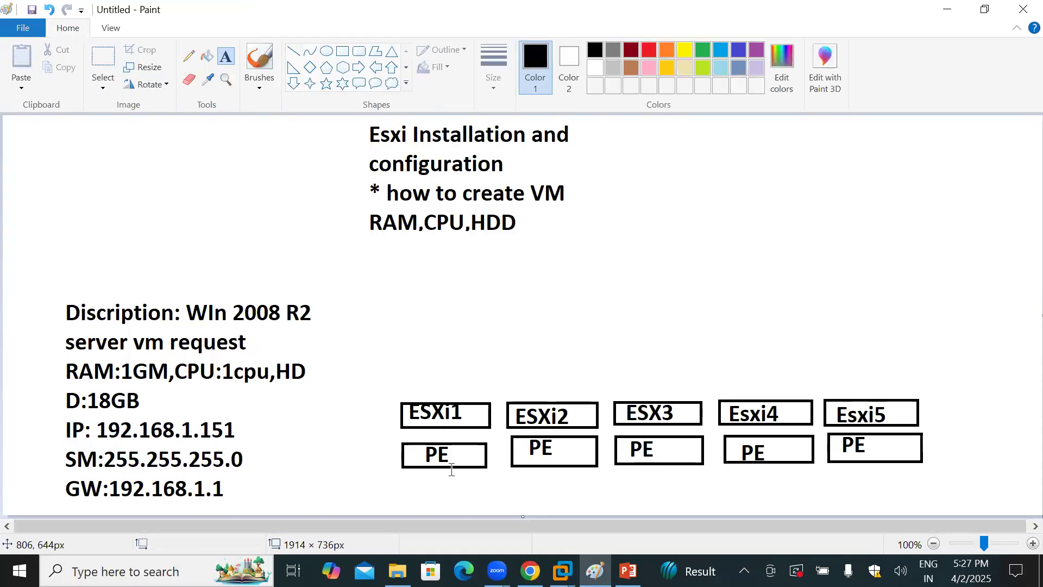
{"action": "left_click", "coordinate": [529, 571]}
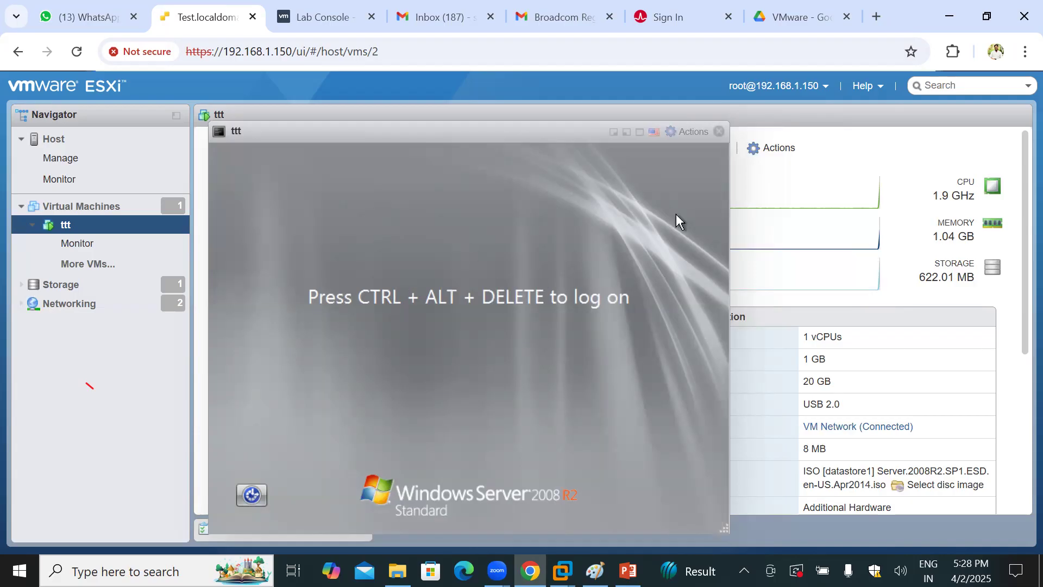
Send Ctrl-Alt-Delete to ttt and log on as Administrator with the account password
{"action": "left_click", "coordinate": [688, 136]}
{"action": "mouse_move", "coordinate": [705, 199]}
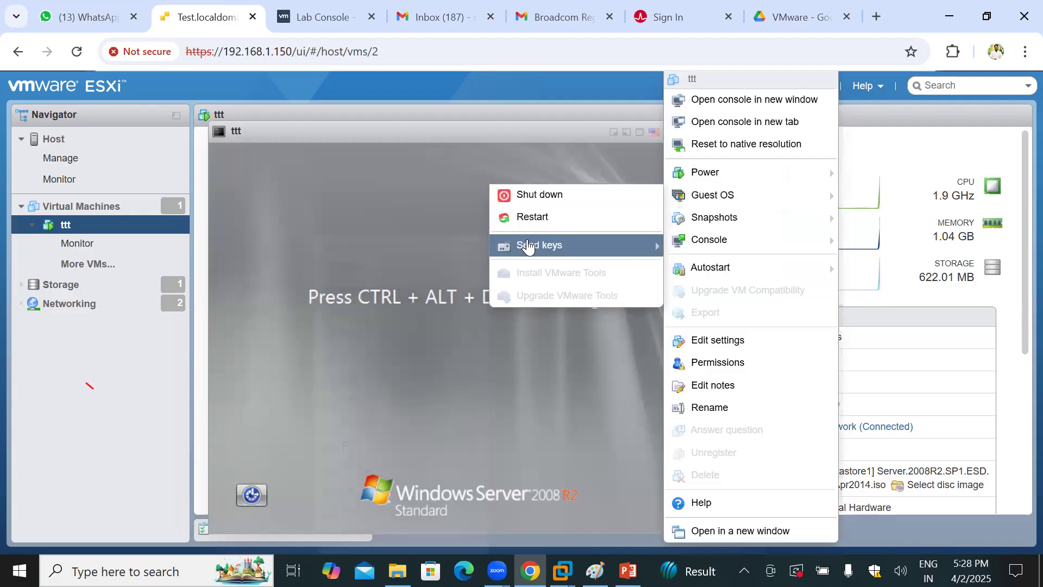
{"action": "mouse_move", "coordinate": [535, 250]}
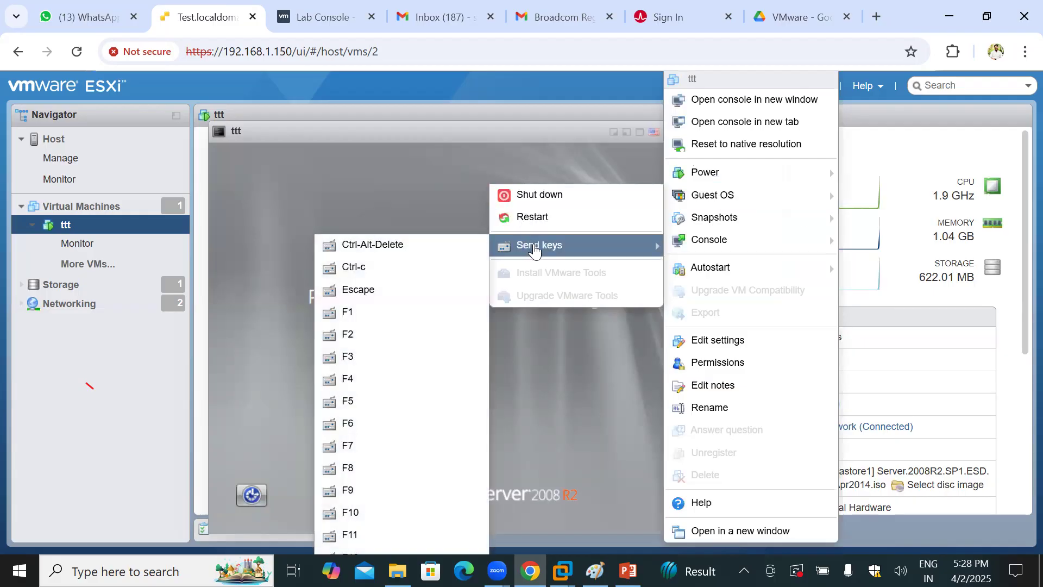
{"action": "left_click", "coordinate": [402, 247]}
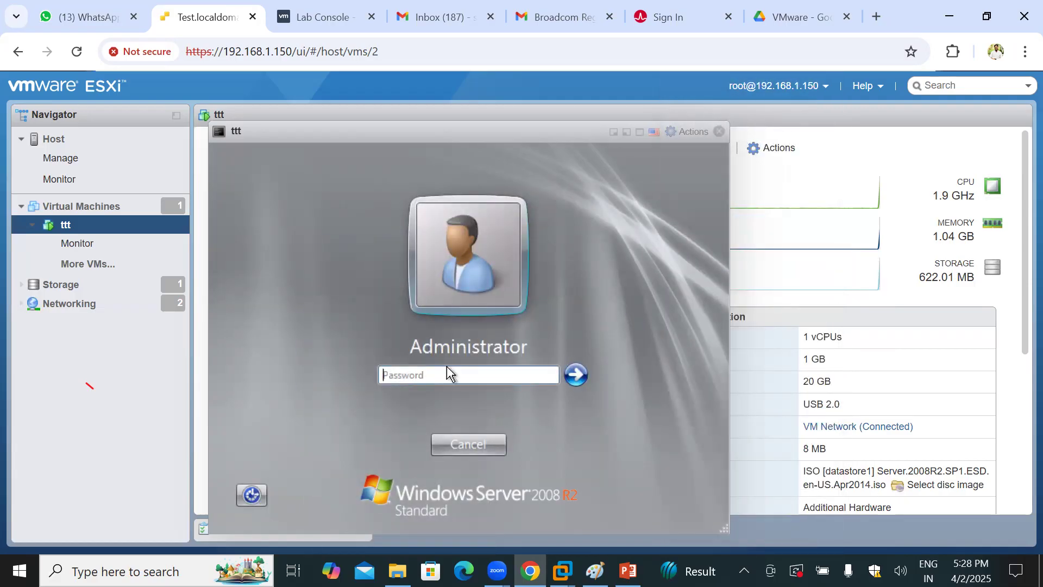
{"action": "key", "text": "Return"}
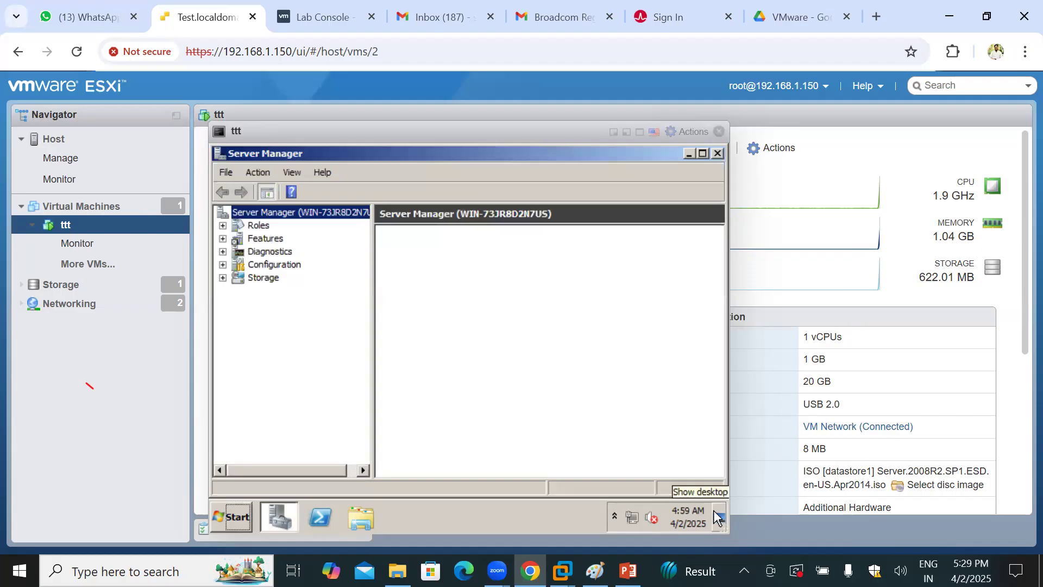
Close Server Manager and open Network Connections in the guest by running ncpa.cpl
{"action": "left_click", "coordinate": [718, 153]}
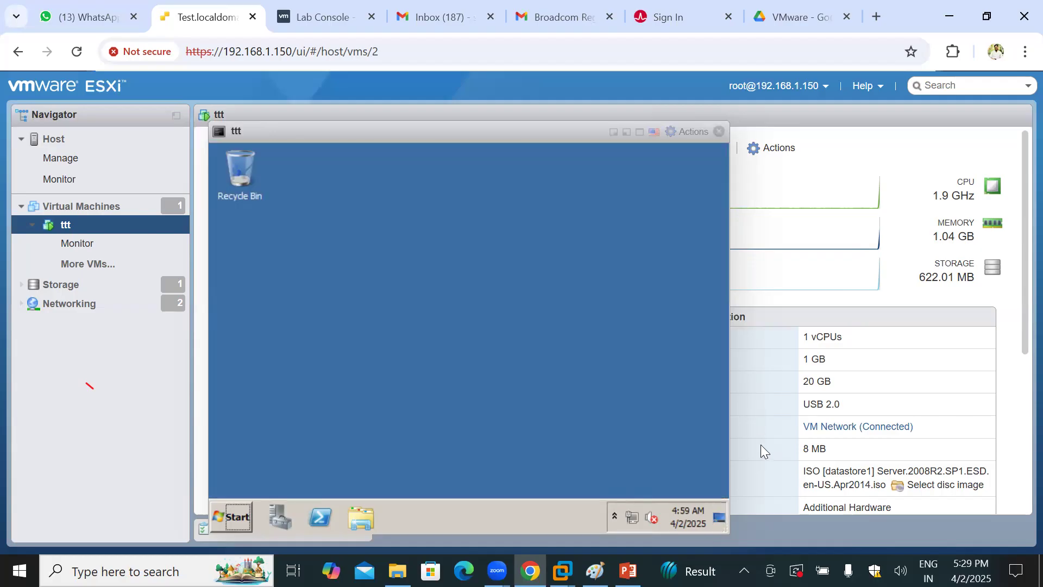
{"action": "right_click", "coordinate": [634, 521]}
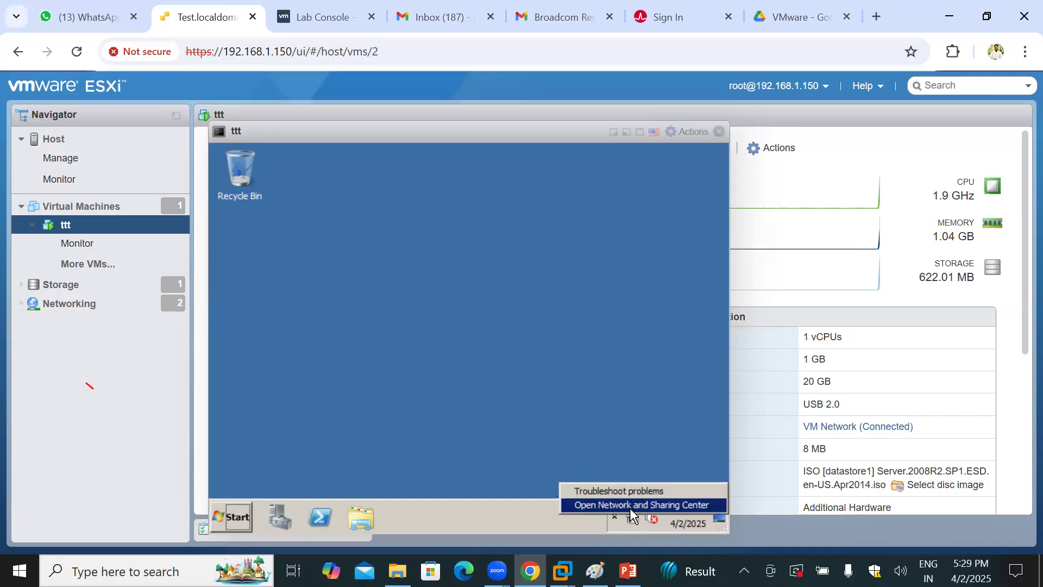
{"action": "left_click", "coordinate": [630, 504]}
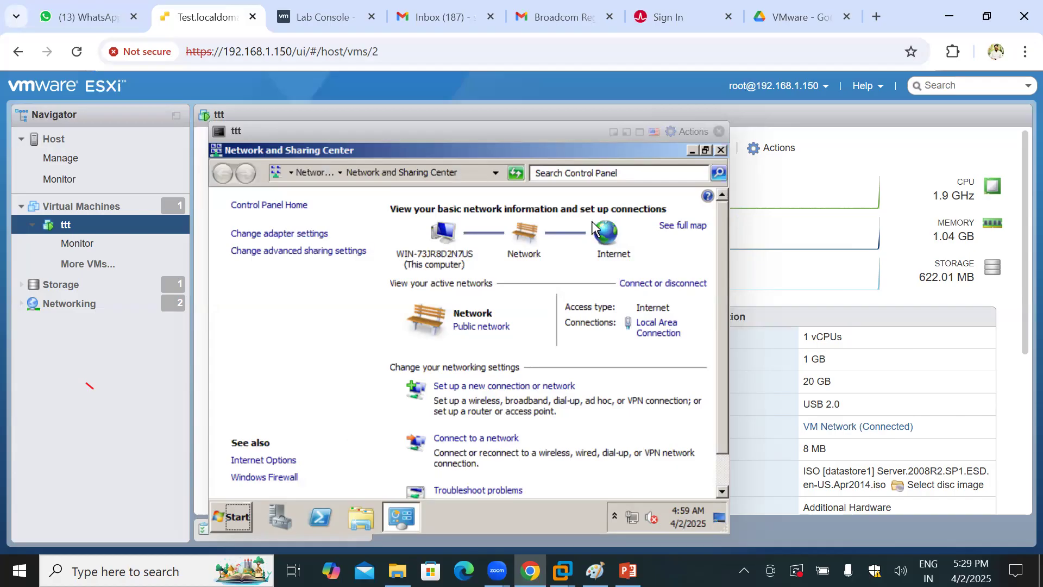
{"action": "left_click", "coordinate": [721, 150]}
{"action": "left_click", "coordinate": [241, 530]}
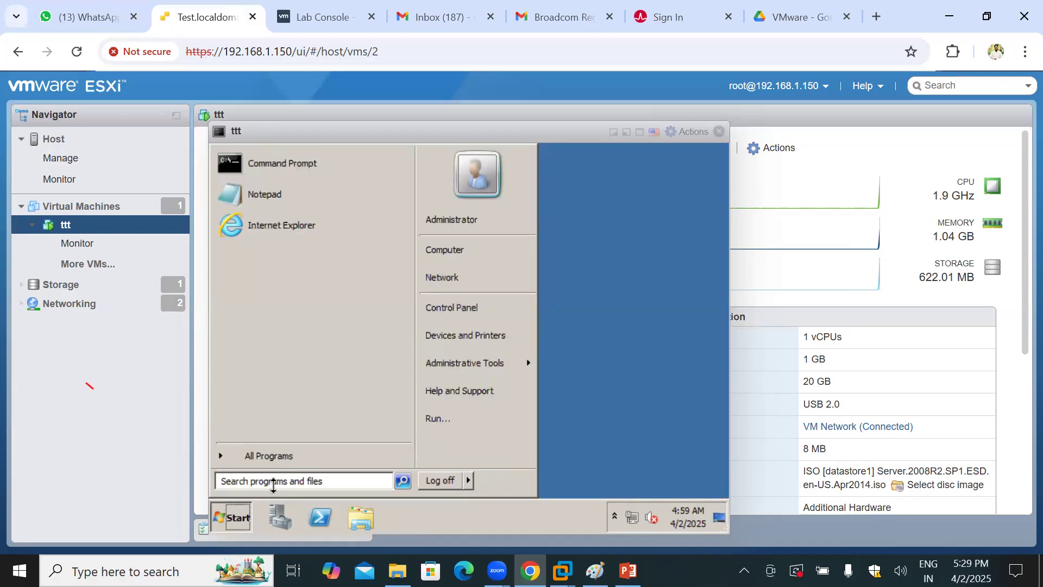
{"action": "type", "text": "run"}
{"action": "key", "text": "Return"}
{"action": "type", "text": "ncpa.cpl"}
{"action": "key", "text": "Return"}
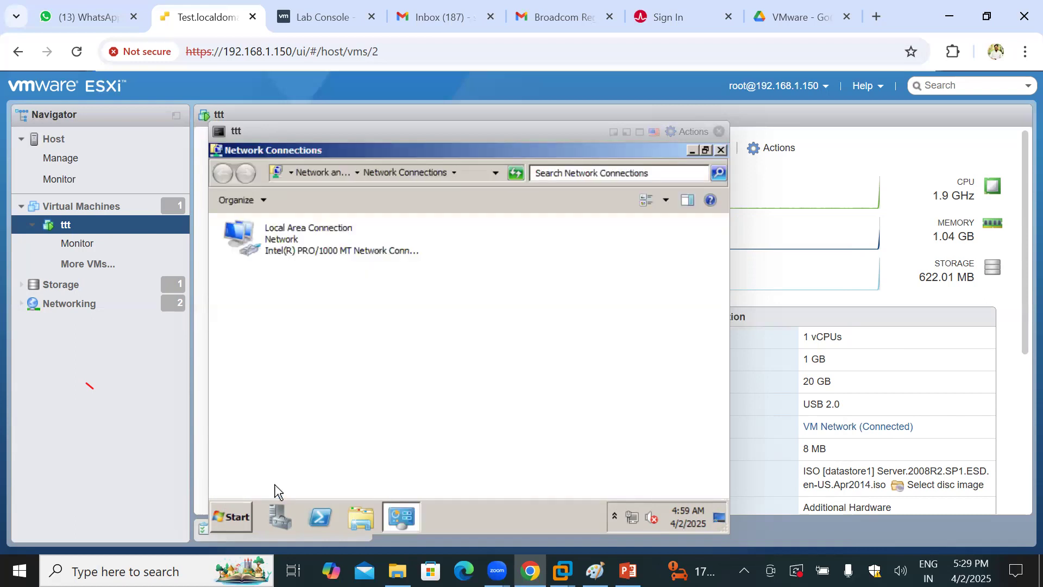
Open the Internet Protocol Version 4 (TCP/IPv4) properties of Local Area Connection
{"action": "right_click", "coordinate": [330, 248]}
{"action": "left_click", "coordinate": [368, 376]}
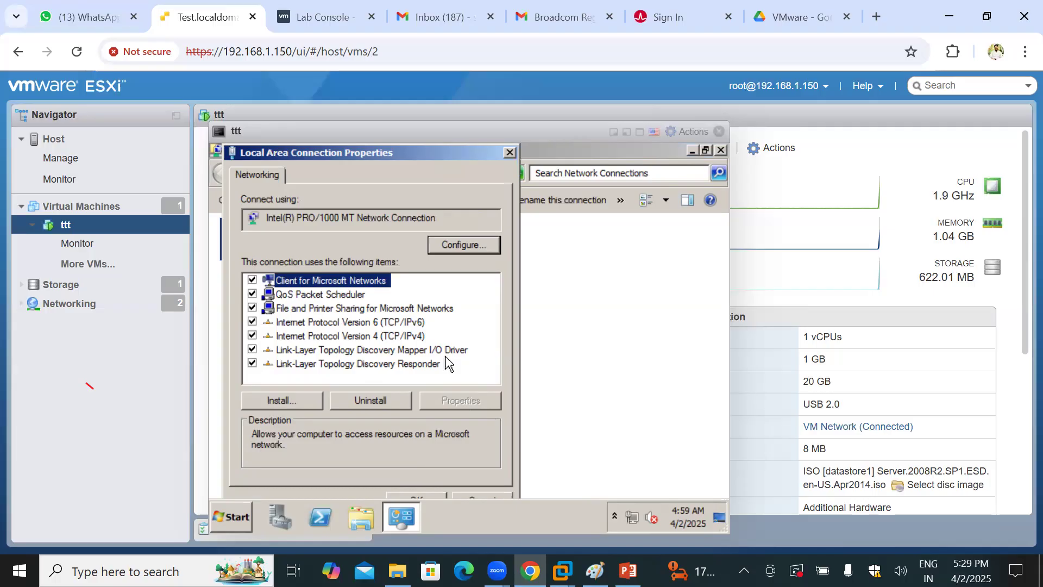
{"action": "left_click", "coordinate": [398, 338]}
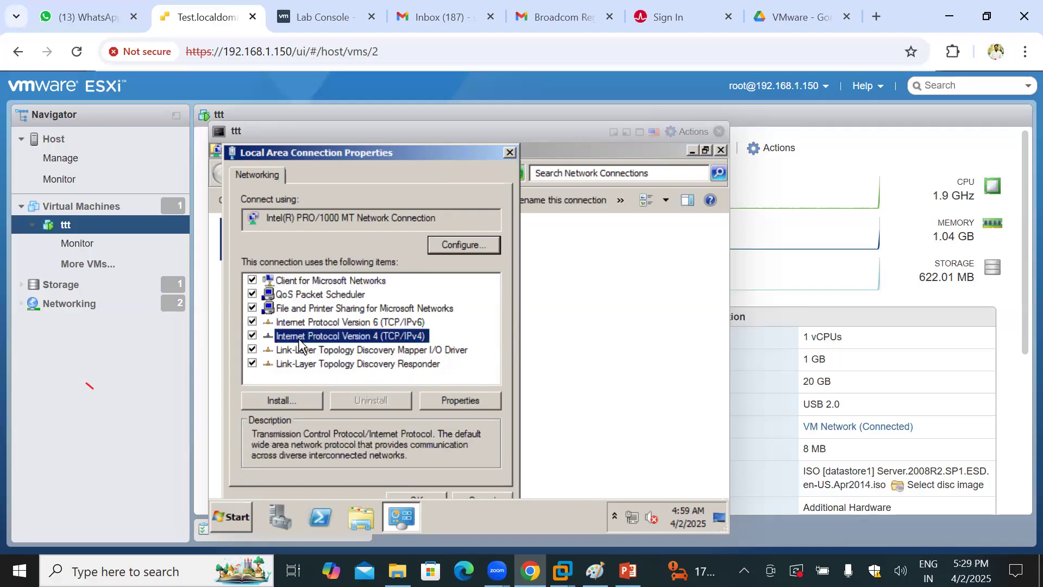
{"action": "left_click", "coordinate": [458, 401]}
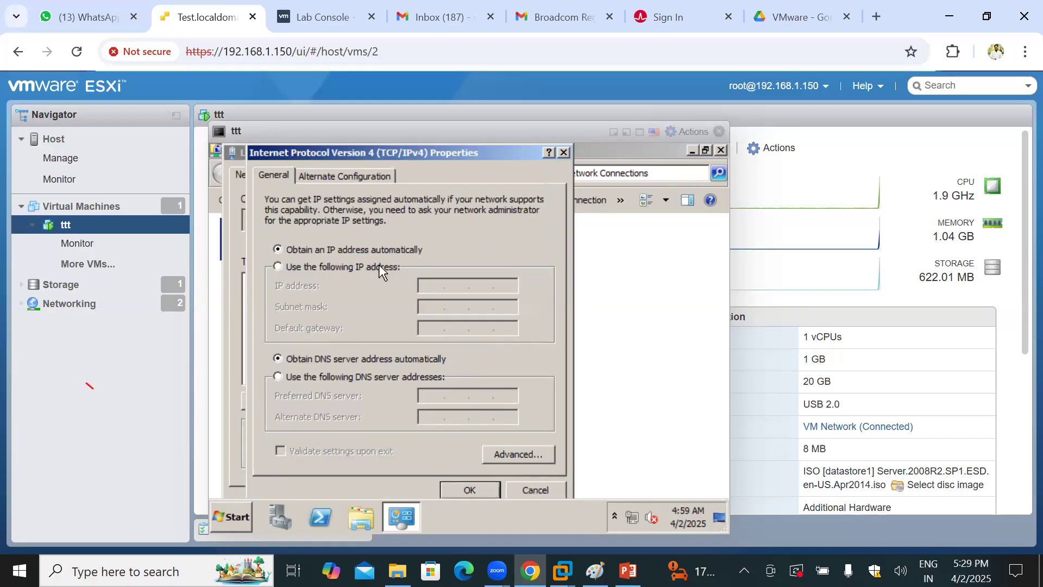
Assign static IP 192.168.1.151, mask 255.255.255.0, gateway 192.168.1.1, and close the connection properties
{"action": "left_click", "coordinate": [278, 266]}
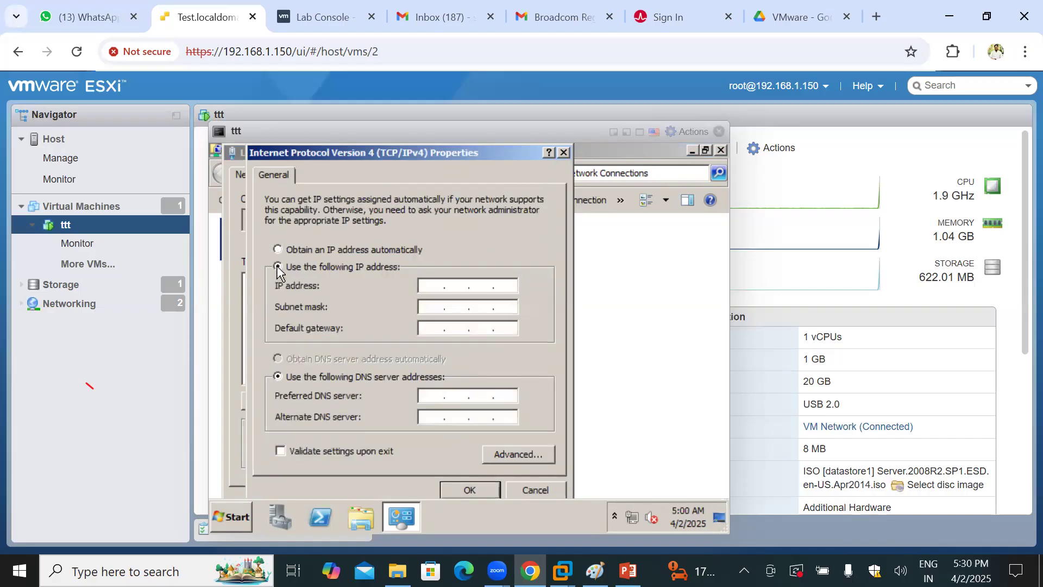
{"action": "left_click", "coordinate": [427, 285]}
{"action": "type", "text": "192 . 168 . 1 . 151"}
{"action": "key", "text": "Tab"}
{"action": "key", "text": "Tab"}
{"action": "type", "text": "192 . 168 . 1 . 1"}
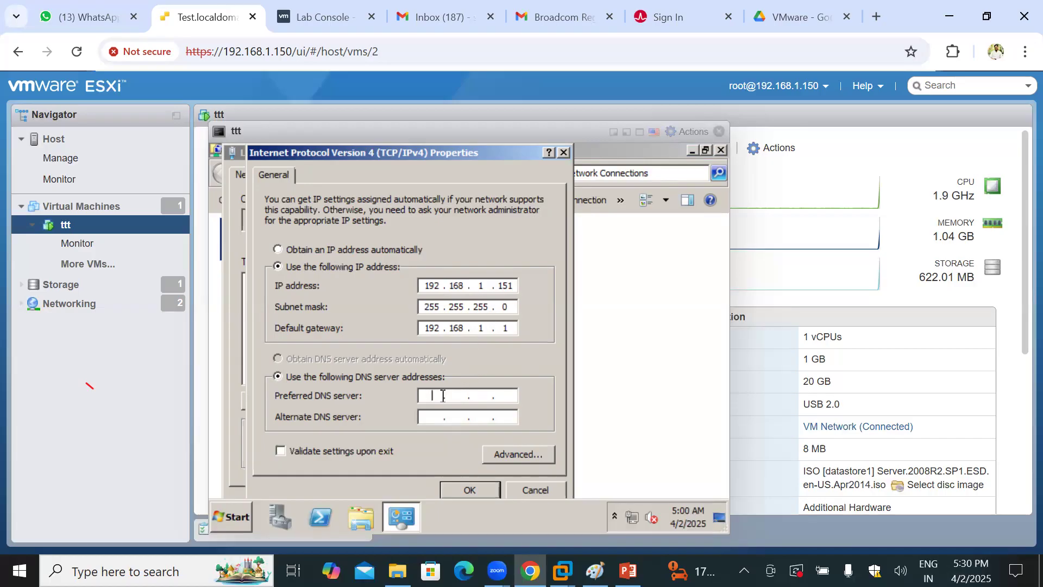
{"action": "left_click", "coordinate": [488, 399]}
{"action": "left_click", "coordinate": [468, 484]}
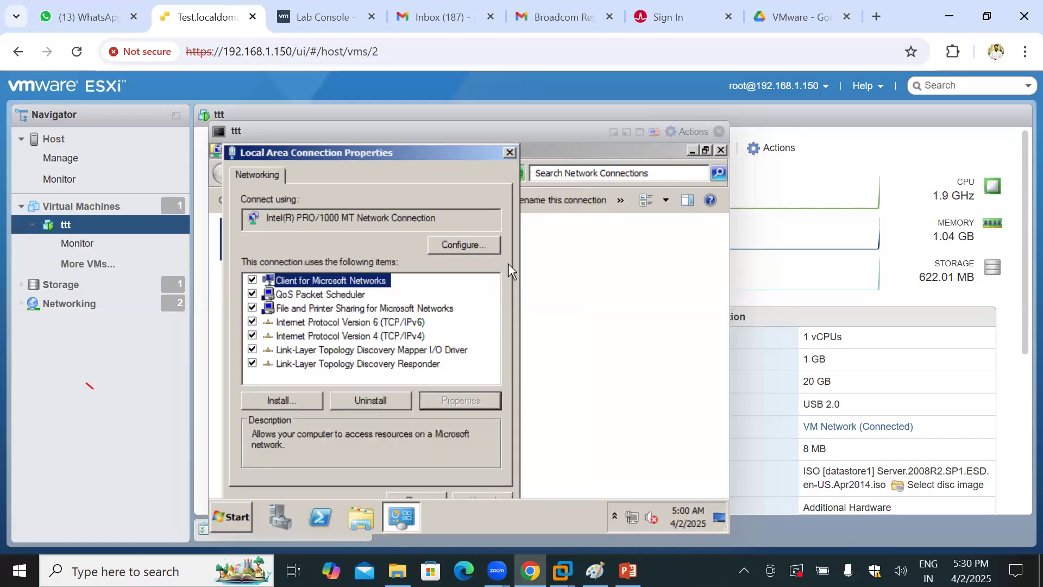
{"action": "left_click_drag", "start_coordinate": [449, 154], "coordinate": [457, 154]}
{"action": "left_click", "coordinate": [441, 497]}
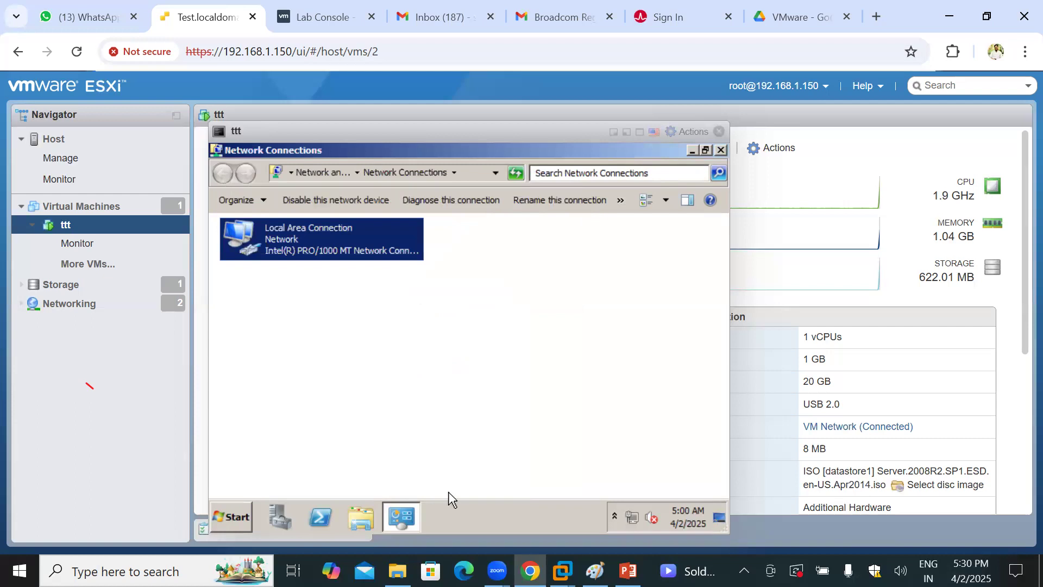
Run ping 192.168.1.151 in a host Command Prompt and observe 'Request timed out'
{"action": "left_click", "coordinate": [170, 567]}
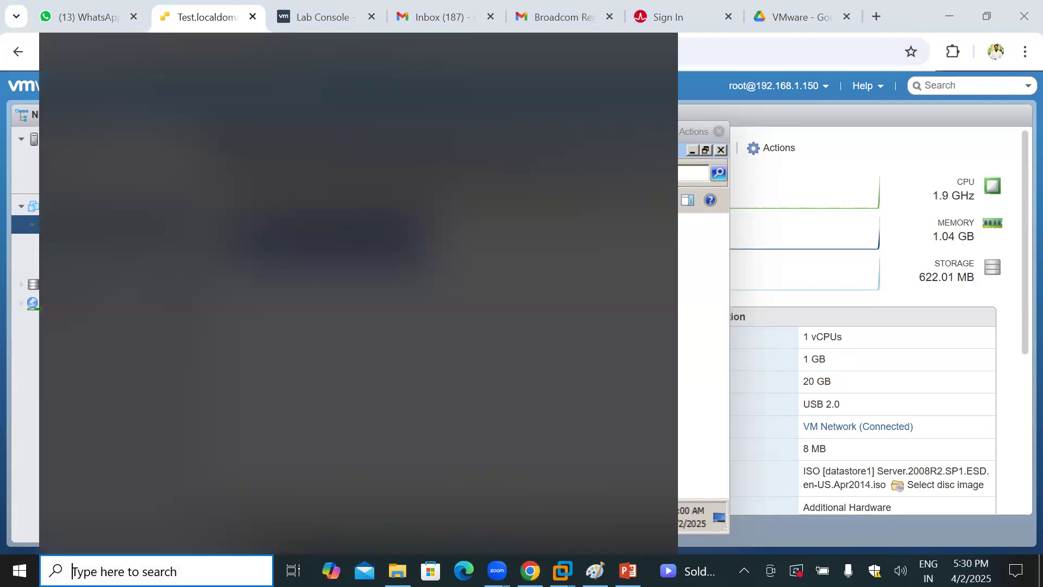
{"action": "type", "text": "cmd"}
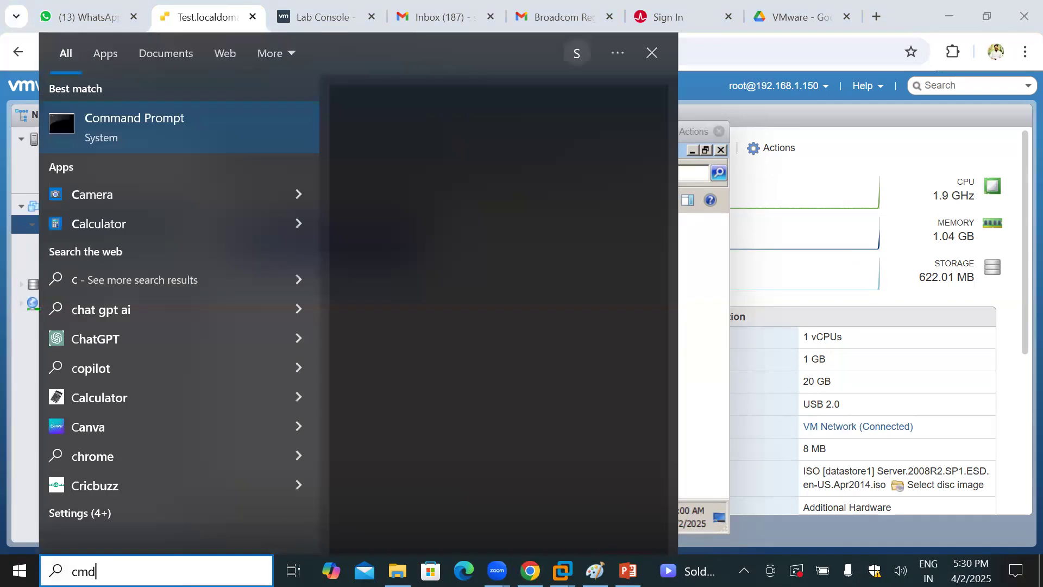
{"action": "left_click", "coordinate": [149, 106]}
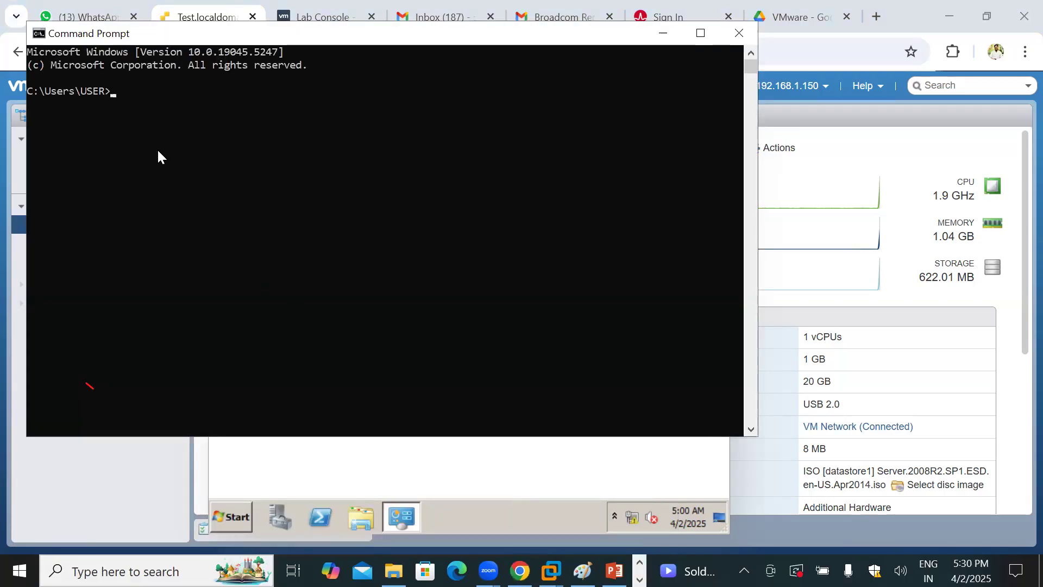
{"action": "type", "text": "ping 192.168.1.151"}
{"action": "key", "text": "Return"}
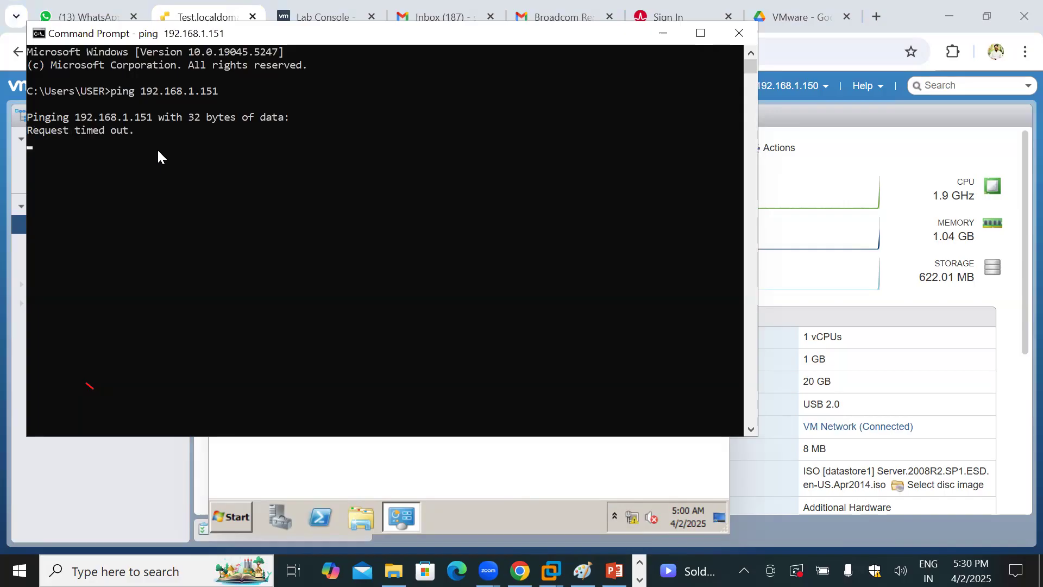
{"action": "left_click", "coordinate": [474, 463]}
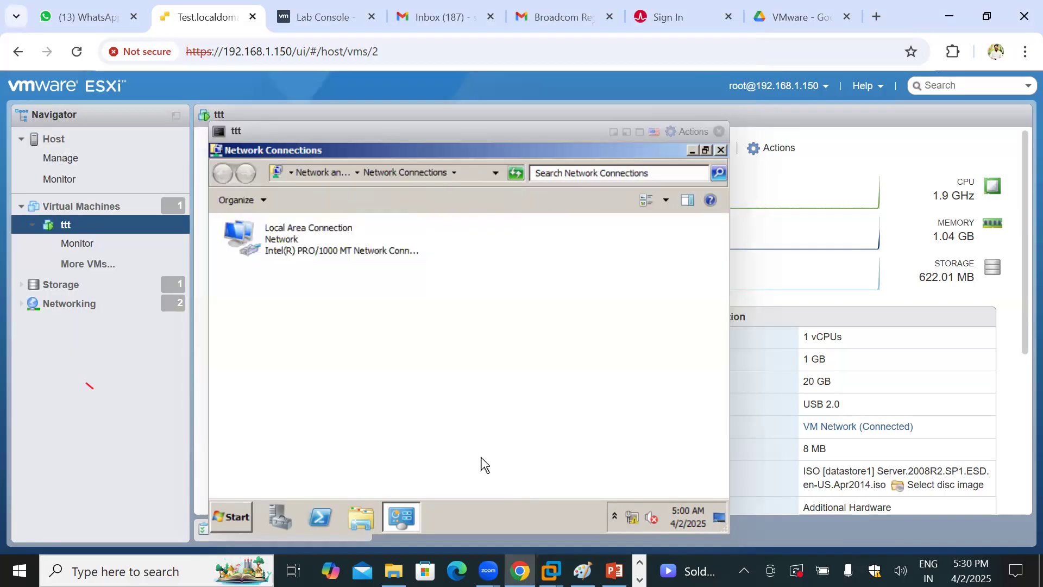
In the ttt guest's Control Panel, turn Windows Firewall off for private and public networks
{"action": "left_click", "coordinate": [248, 517]}
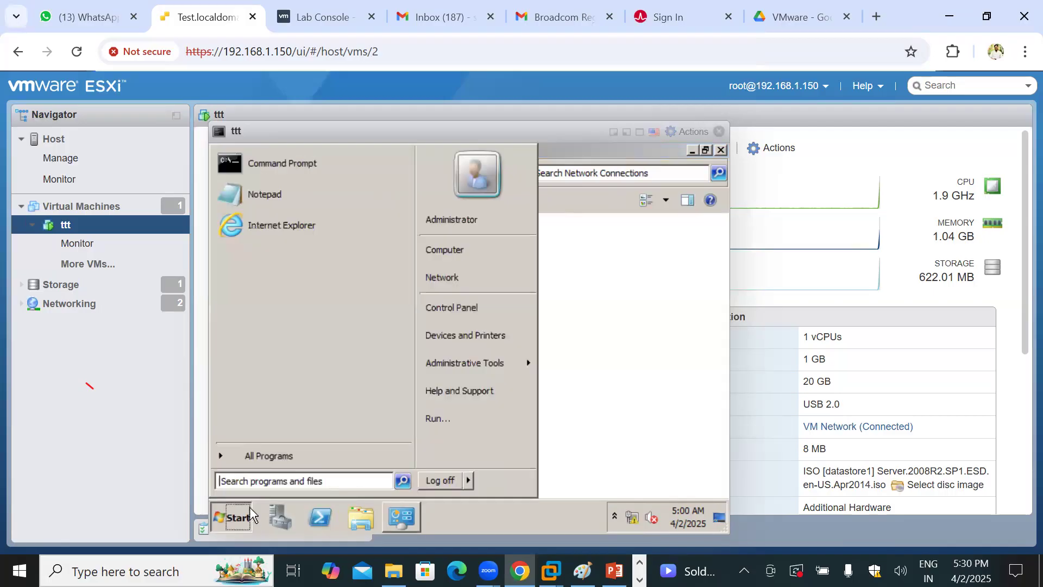
{"action": "left_click", "coordinate": [465, 308]}
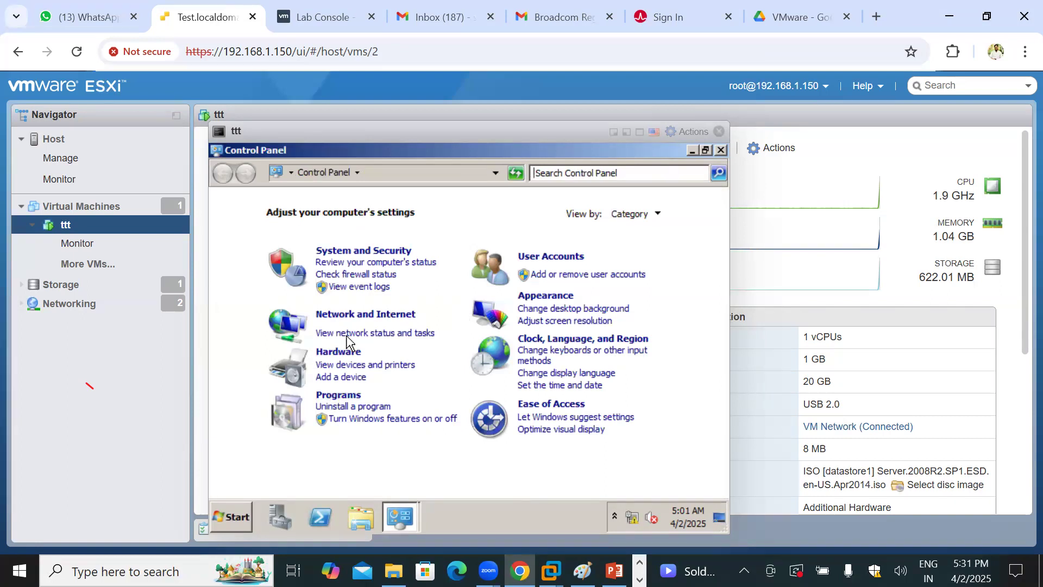
{"action": "left_click", "coordinate": [366, 252]}
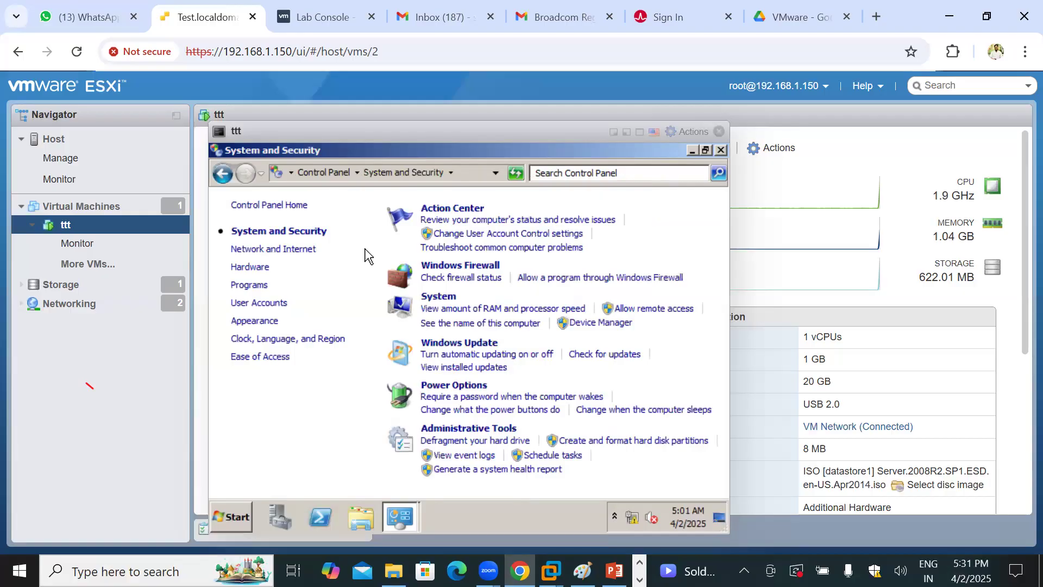
{"action": "left_click", "coordinate": [470, 267]}
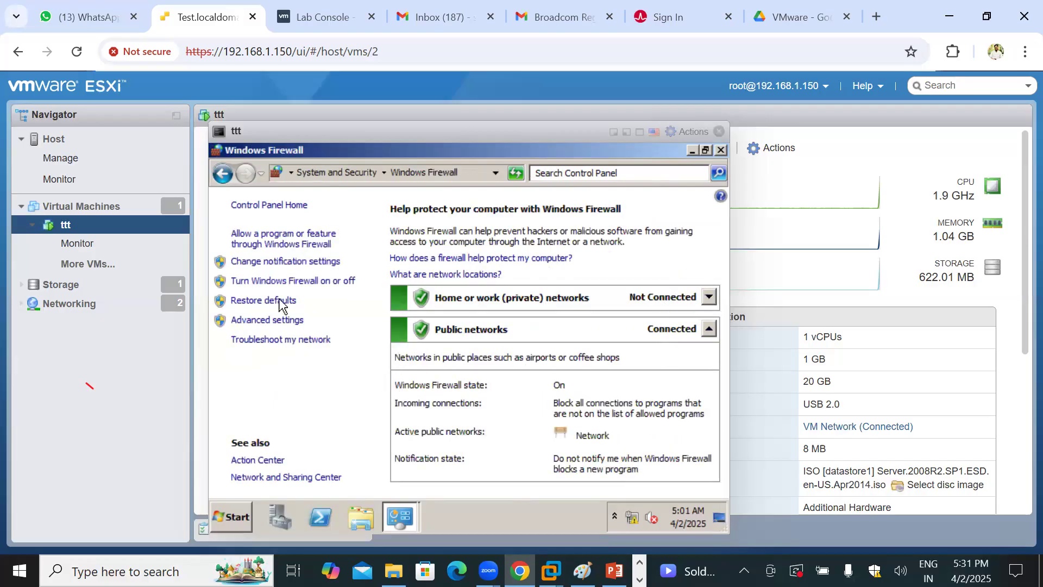
{"action": "left_click", "coordinate": [273, 281]}
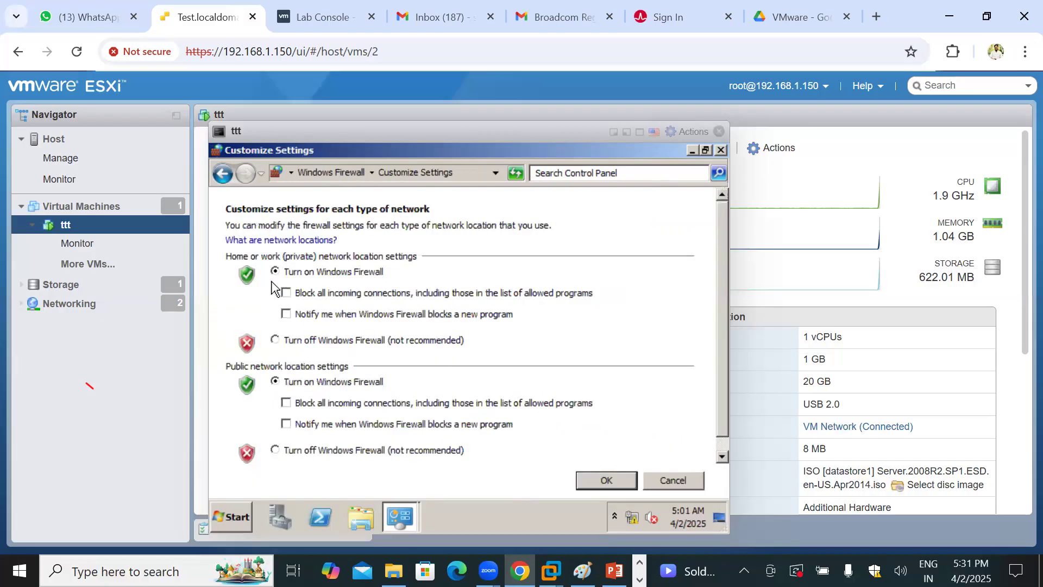
{"action": "left_click", "coordinate": [275, 340]}
{"action": "left_click", "coordinate": [275, 450]}
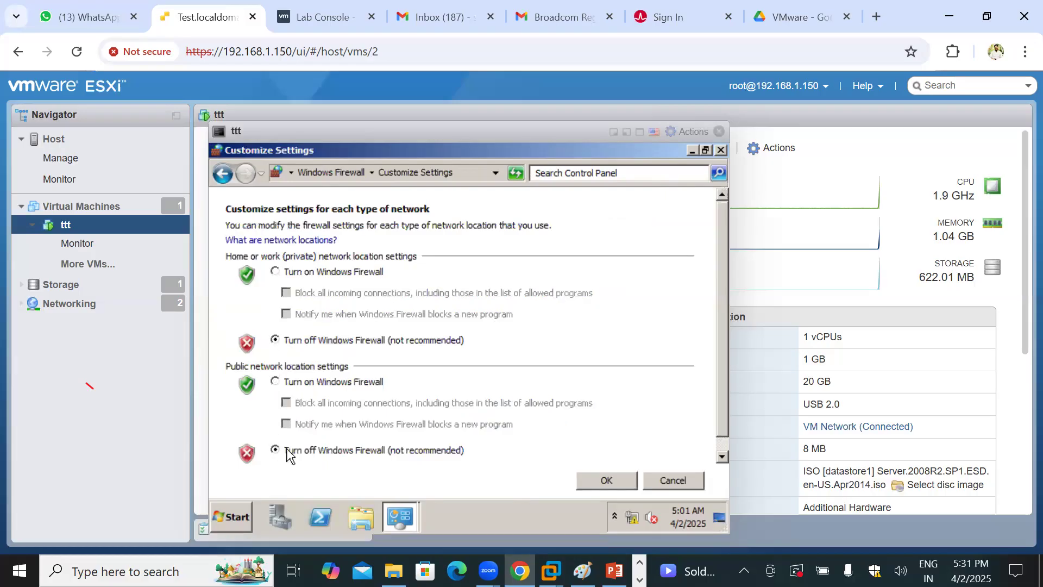
{"action": "left_click", "coordinate": [607, 480]}
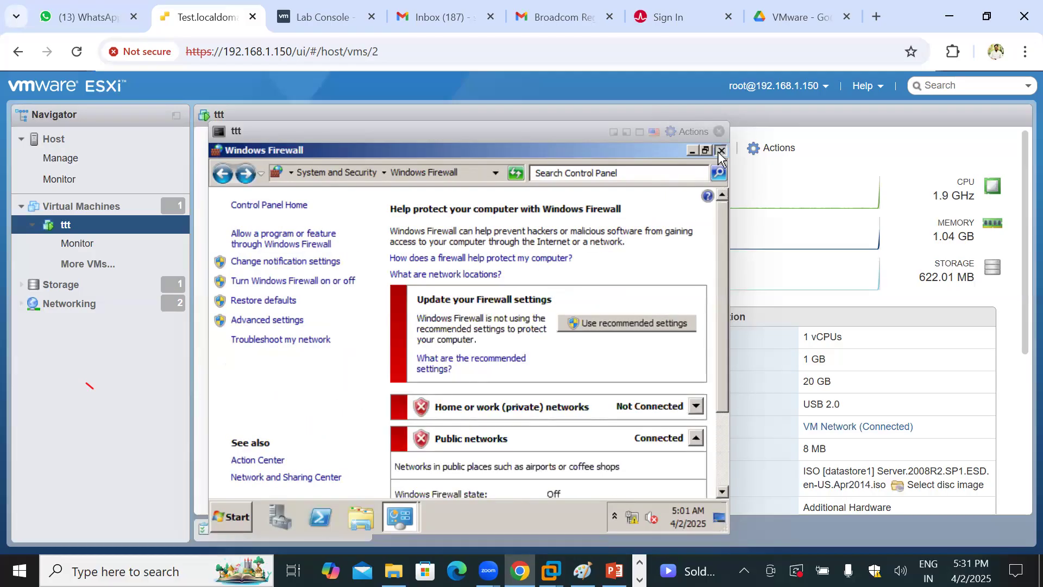
{"action": "left_click", "coordinate": [721, 150]}
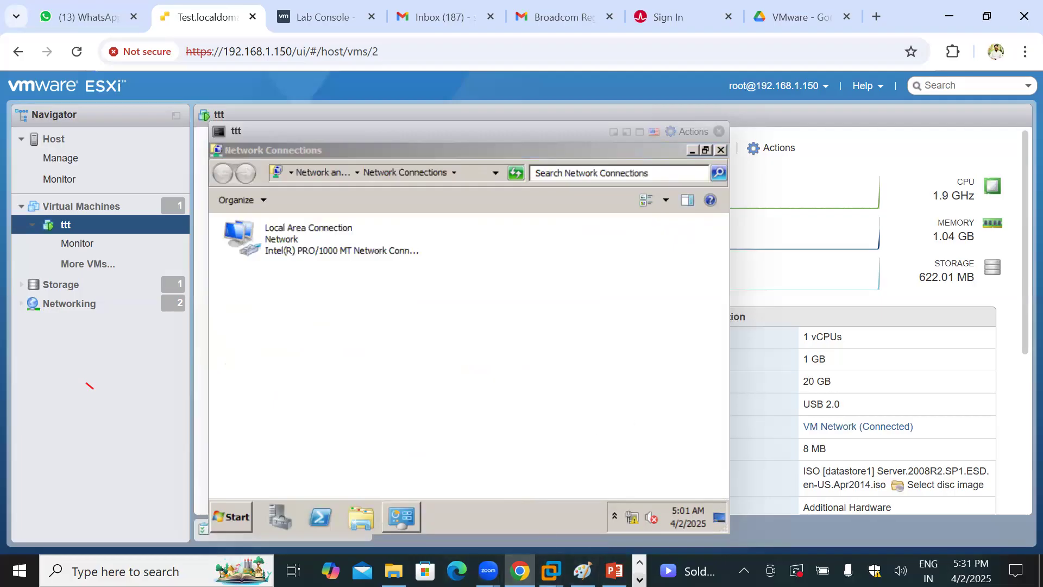
{"action": "left_click", "coordinate": [639, 579]}
Repeat the ping to 192.168.1.151 from Command Prompt, now getting 4 replies with 0% loss
{"action": "left_click", "coordinate": [335, 570]}
{"action": "left_click", "coordinate": [425, 273]}
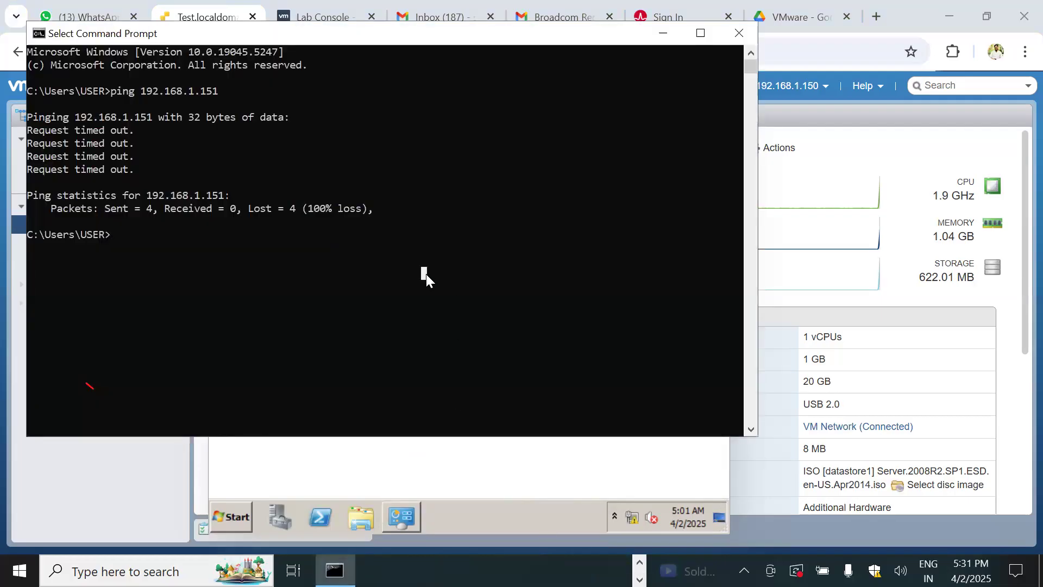
{"action": "key", "text": "Up"}
{"action": "key", "text": "Return"}
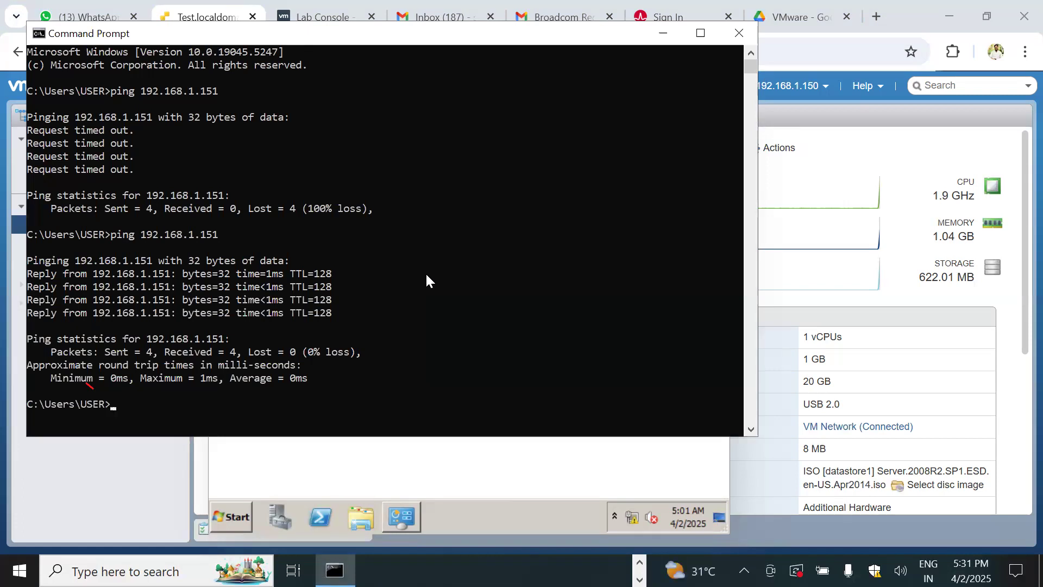
{"action": "left_click", "coordinate": [418, 467]}
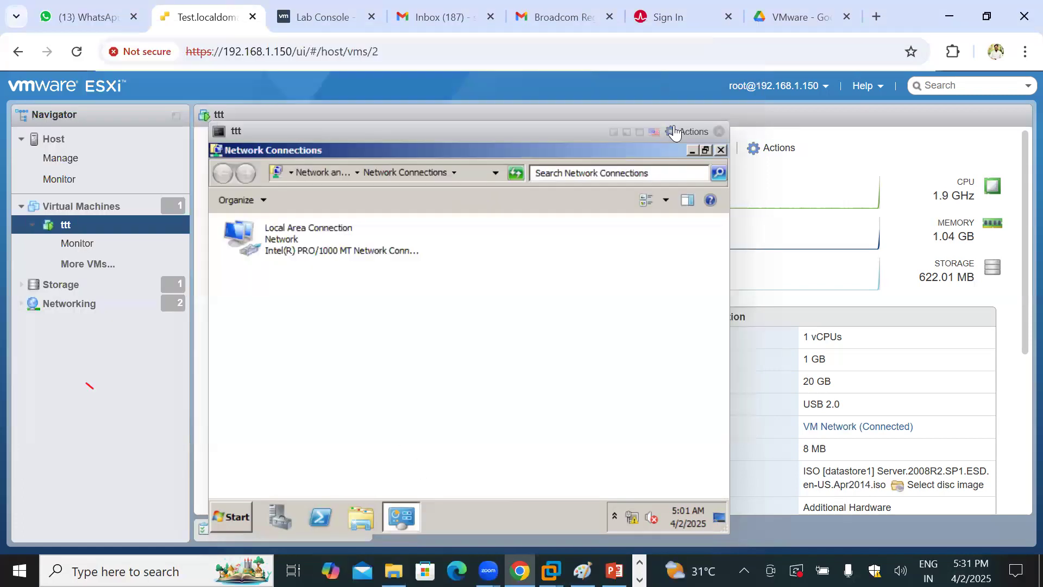
Verify in Control Panel that the guest's Windows Firewall shows Off, then close the window and console
{"action": "left_click", "coordinate": [722, 150]}
{"action": "left_click", "coordinate": [231, 516]}
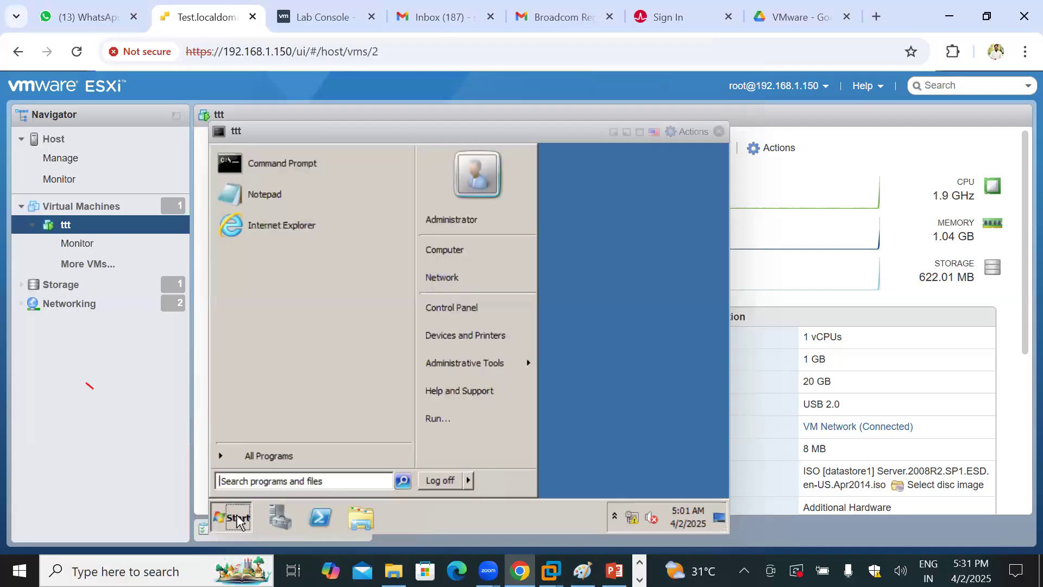
{"action": "left_click", "coordinate": [458, 308]}
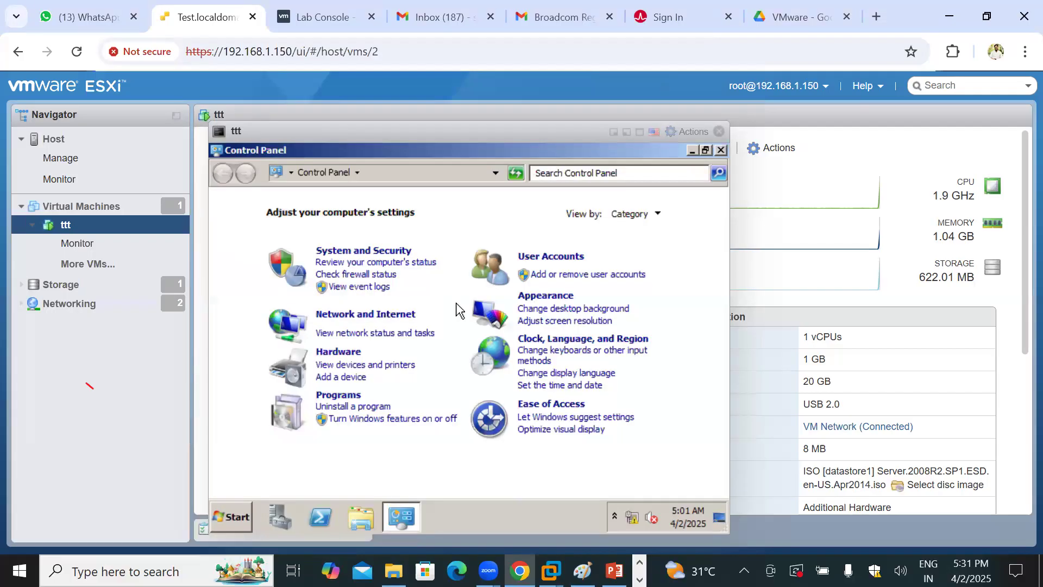
{"action": "left_click", "coordinate": [361, 252]}
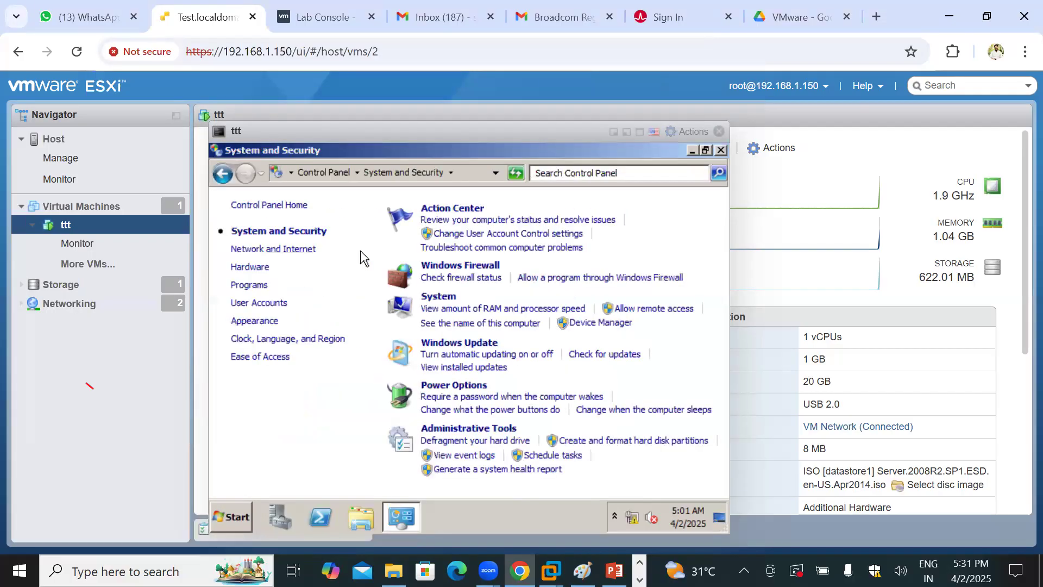
{"action": "left_click", "coordinate": [482, 265]}
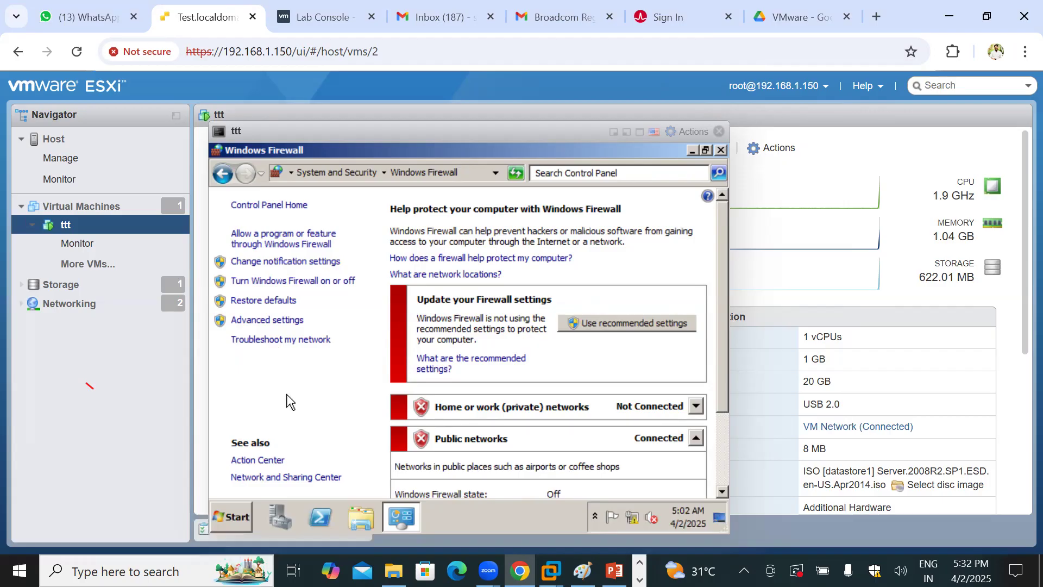
{"action": "left_click", "coordinate": [720, 151]}
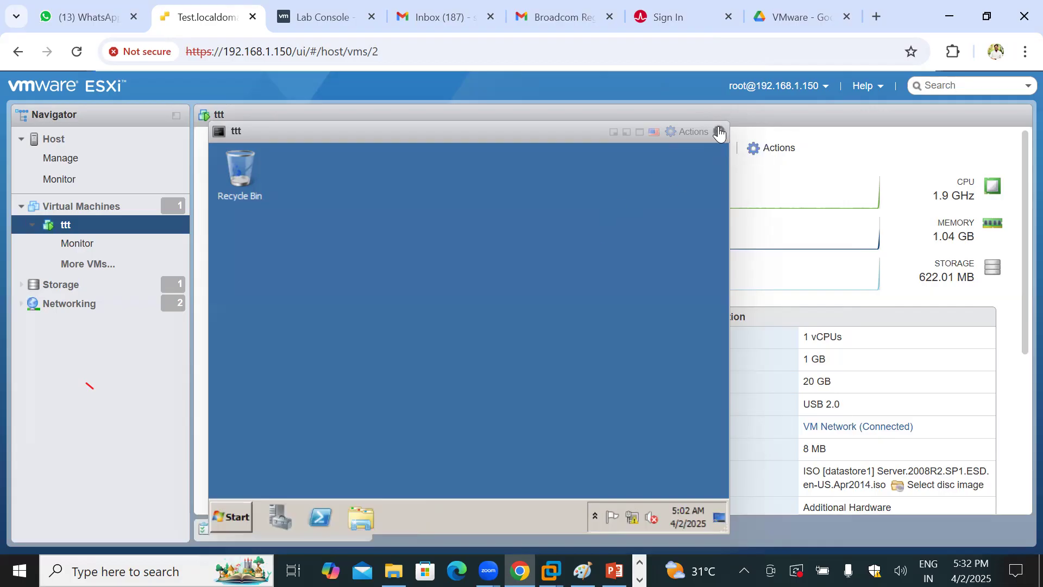
{"action": "left_click", "coordinate": [719, 133]}
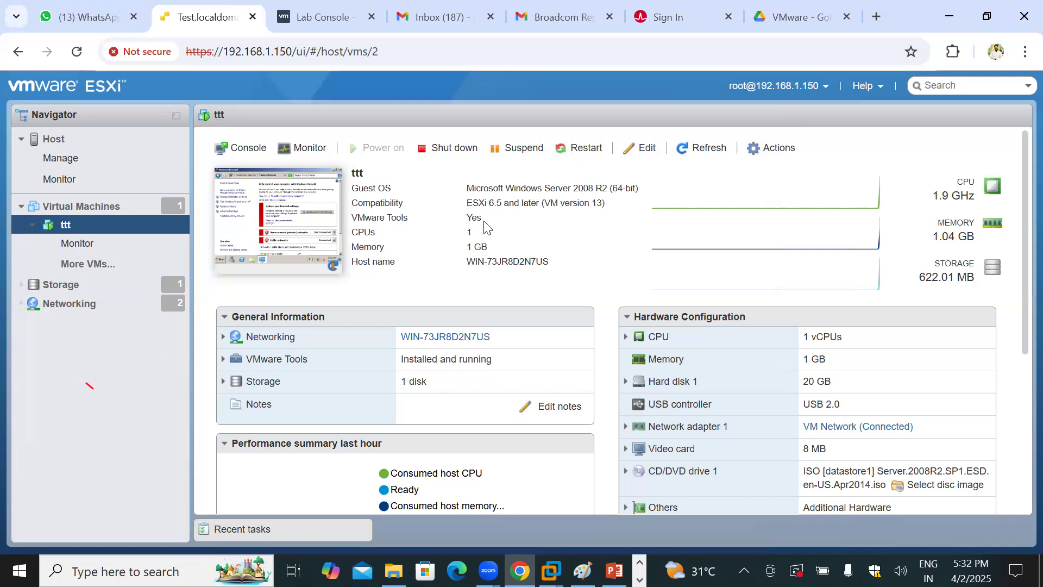
Highlight the 1 GB memory on ttt's summary, go to the Lab Console, then return to Paint notes
{"action": "left_click_drag", "start_coordinate": [468, 249], "coordinate": [493, 249]}
{"action": "left_click", "coordinate": [312, 18]}
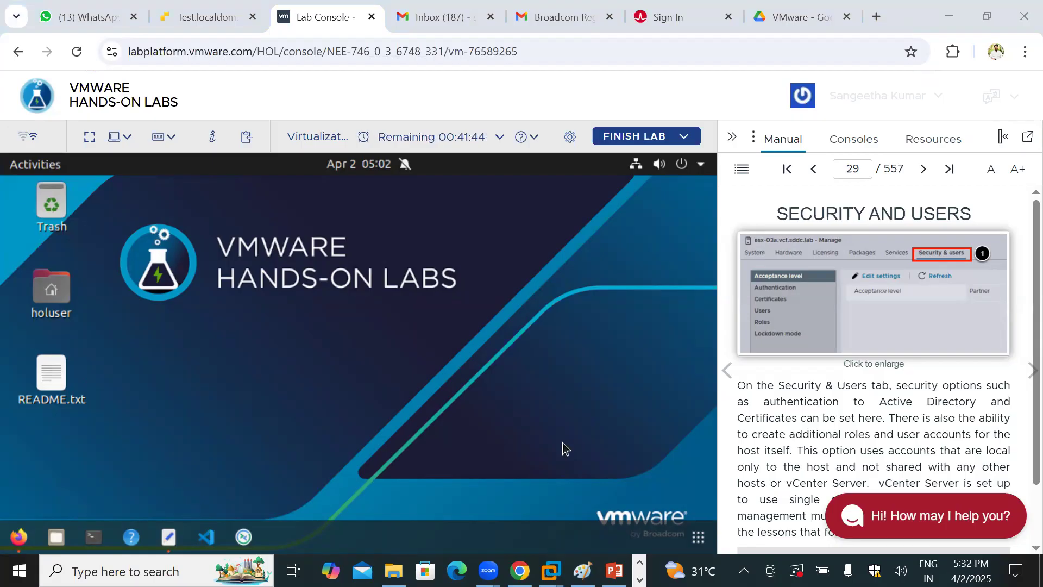
{"action": "left_click", "coordinate": [583, 571]}
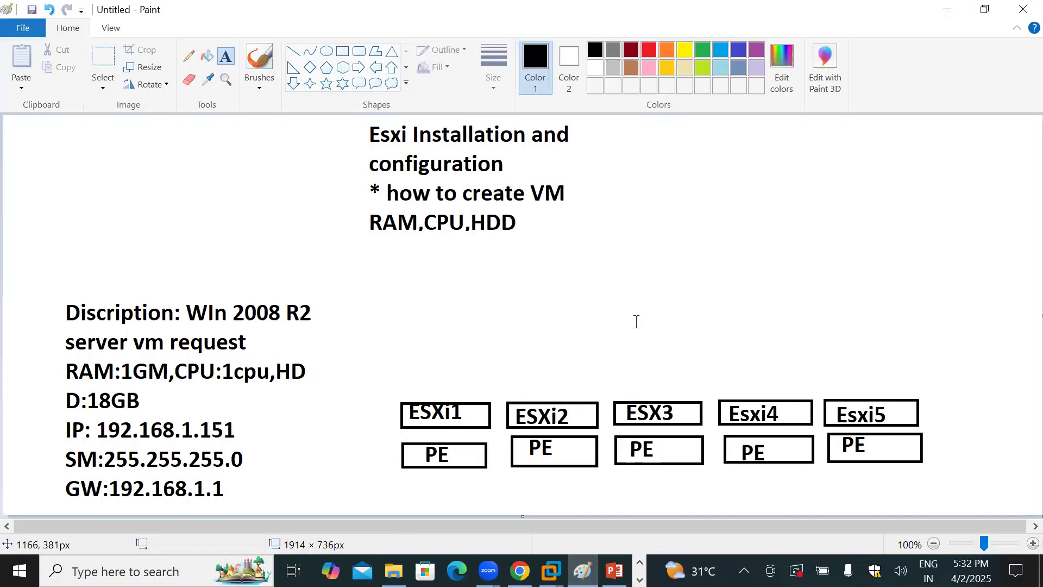